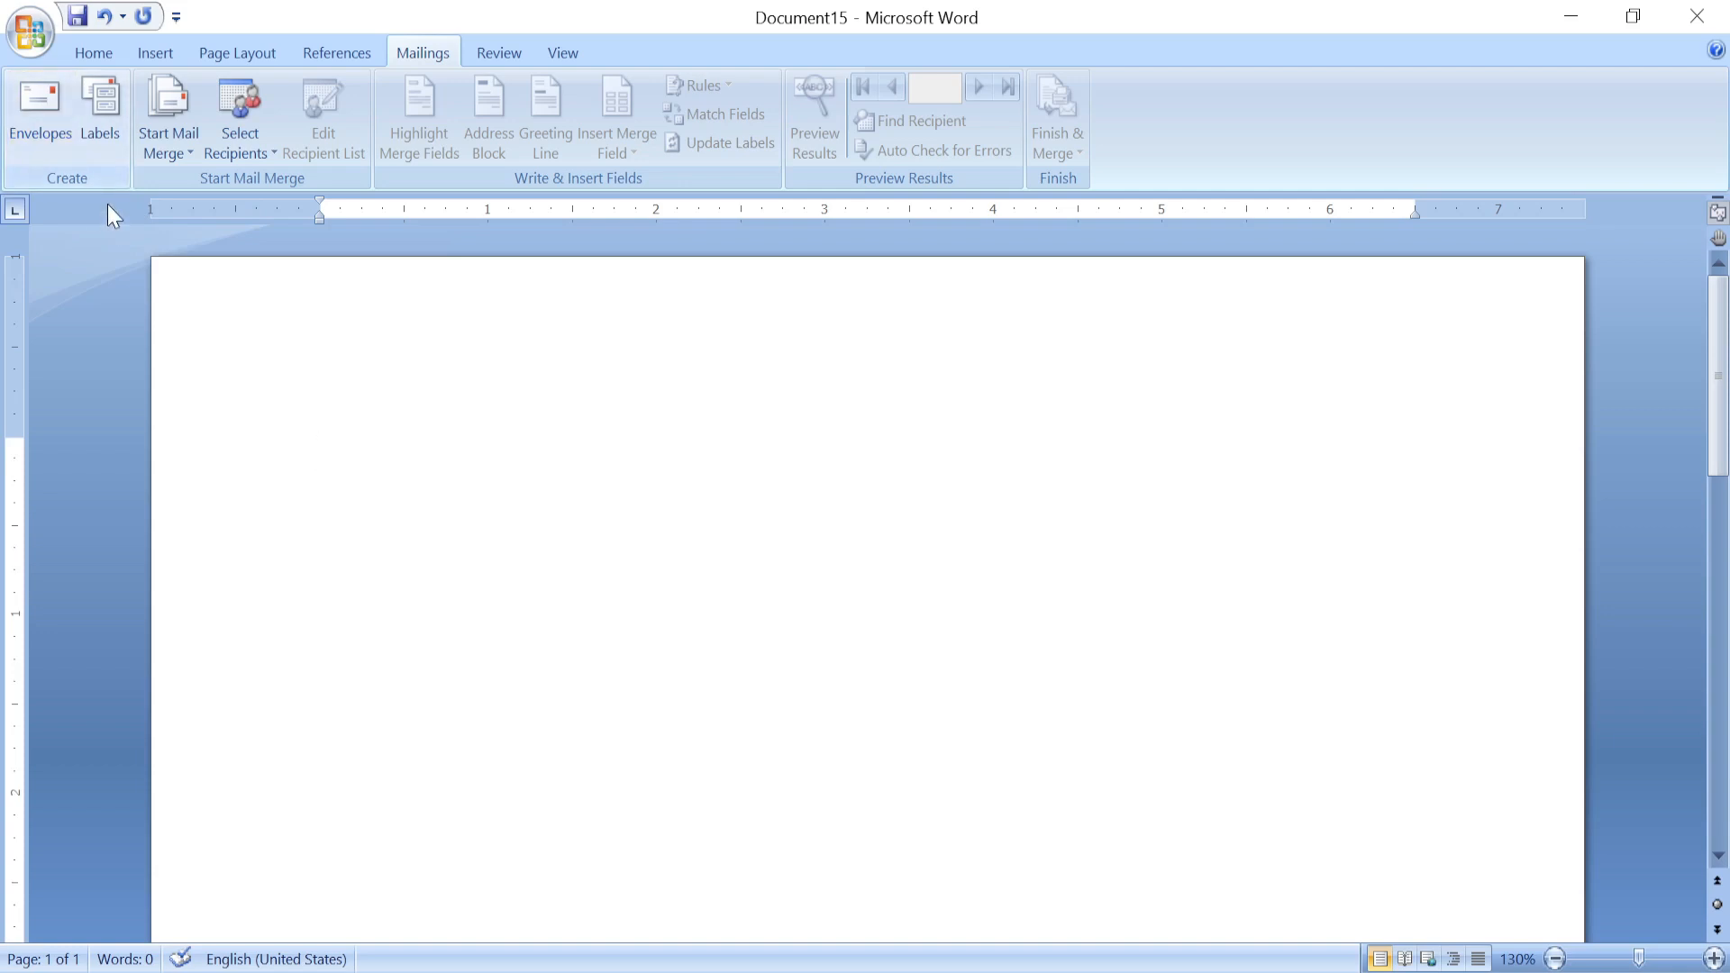
Address an envelope to District Magistrate Nainital, returning to The Global Computer Society, Mallital Nainital.
{"action": "left_click", "coordinate": [37, 105]}
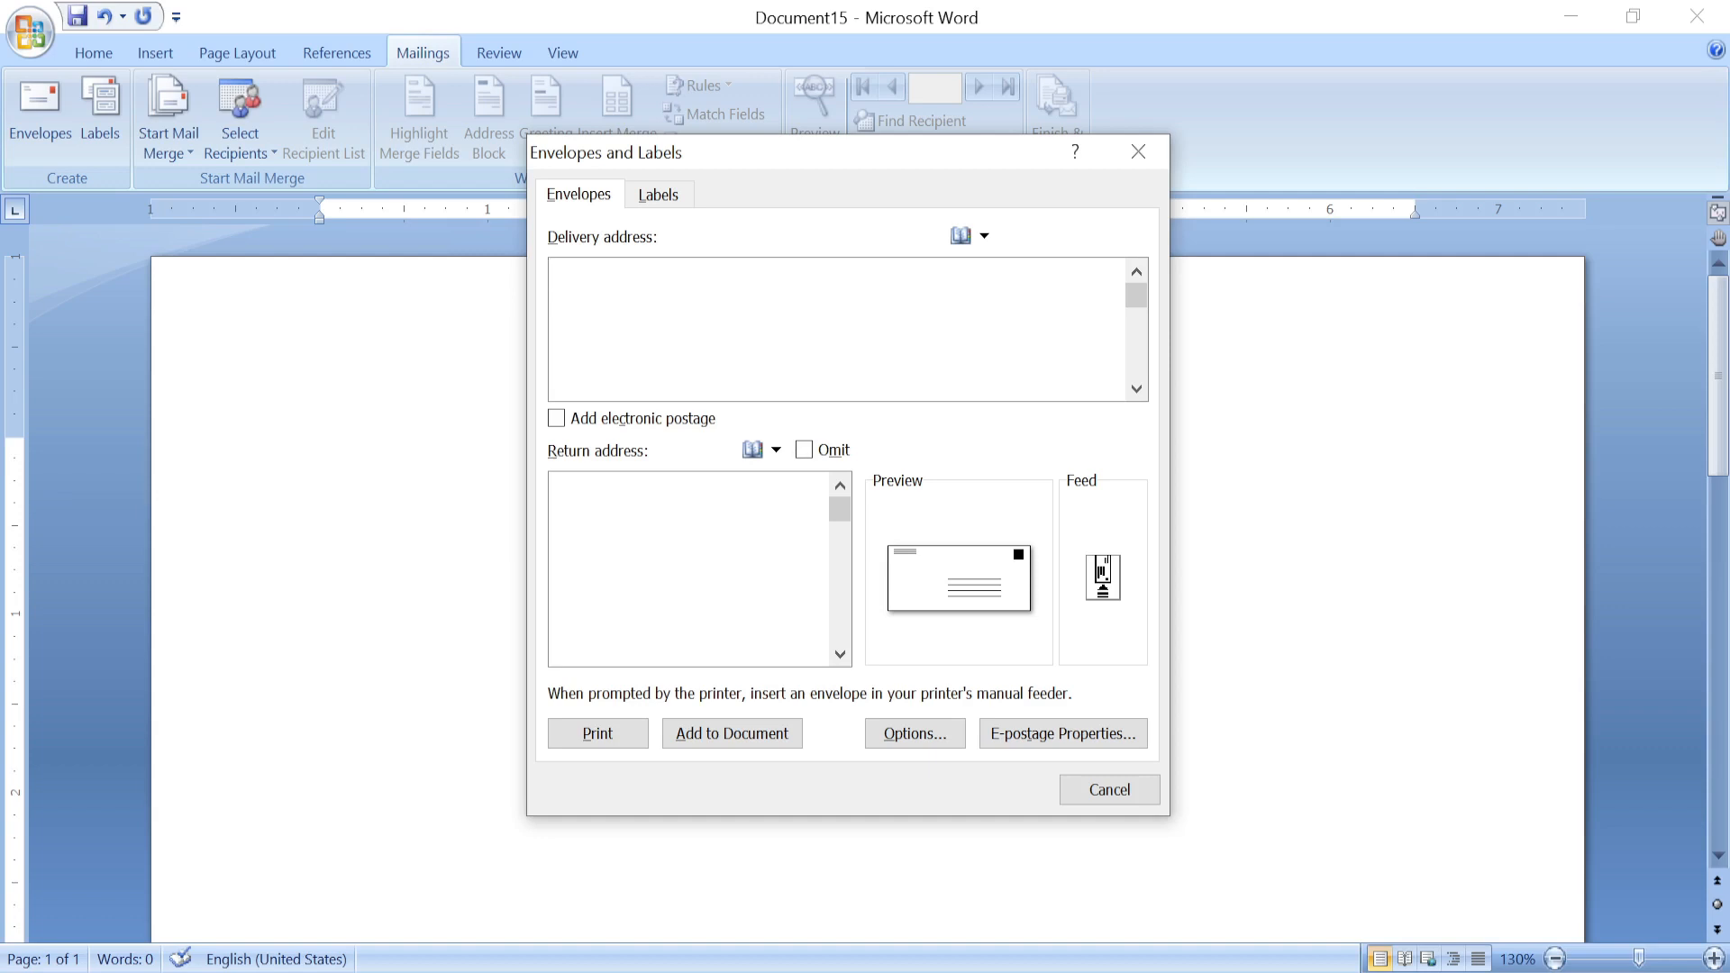
{"action": "type", "text": "District Magistrate "}
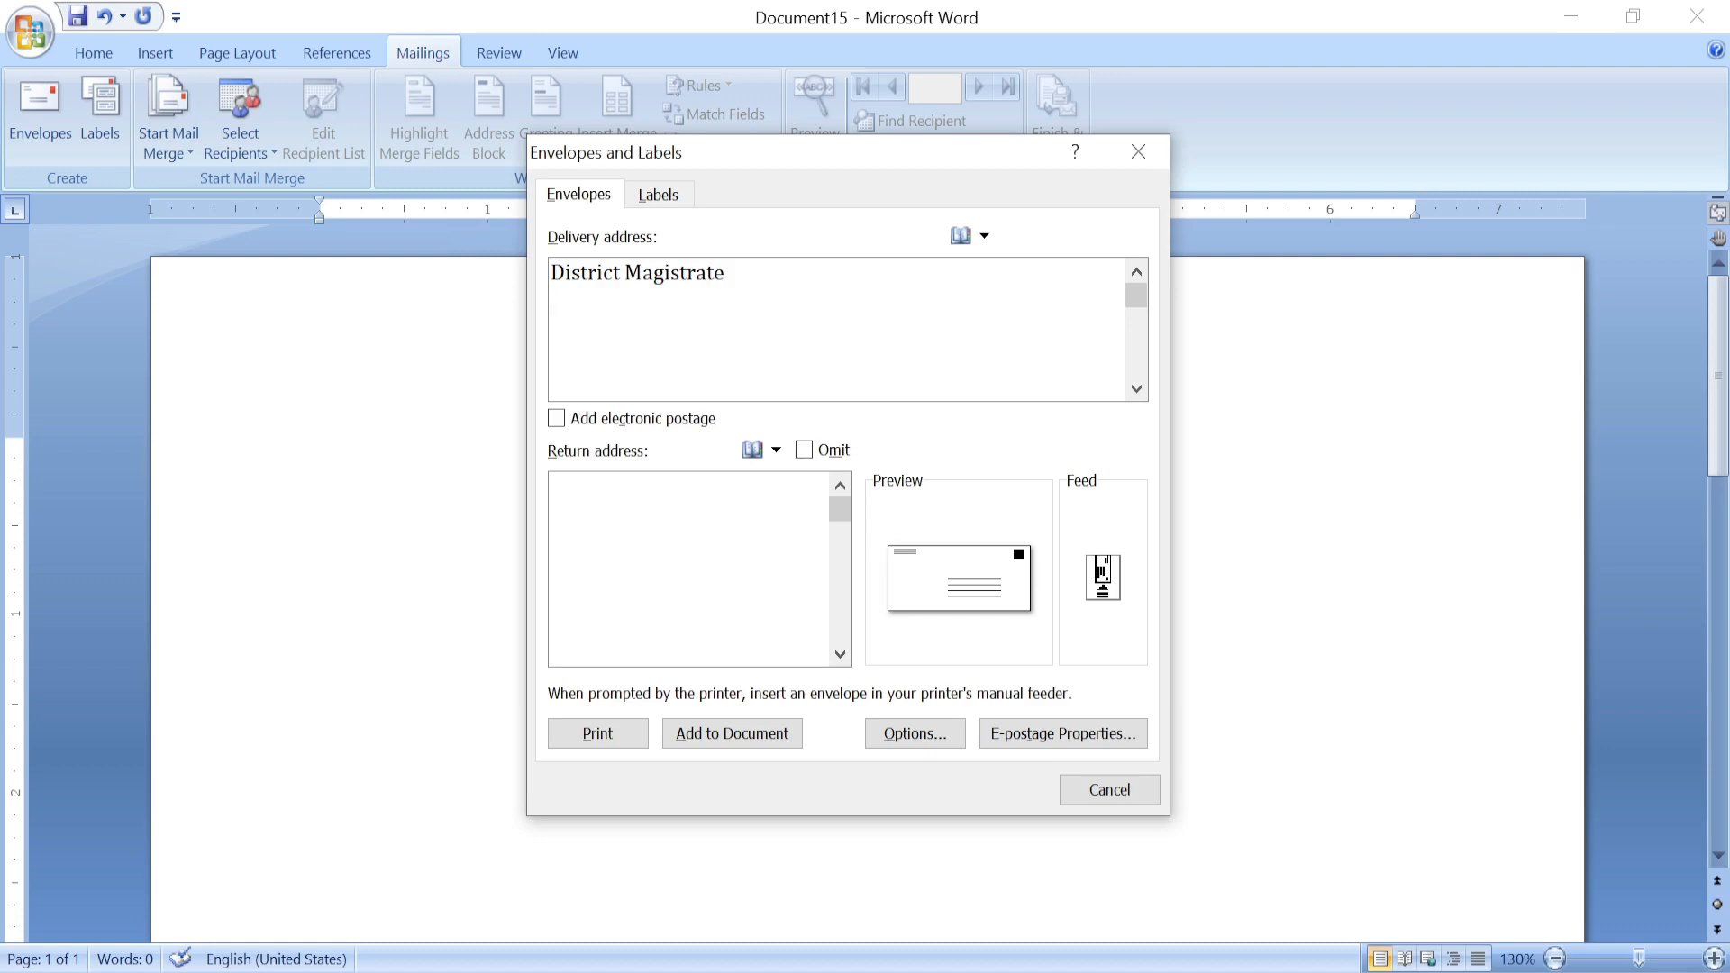
{"action": "type", "text": "Nainital"}
{"action": "type", "text": "The Glo"}
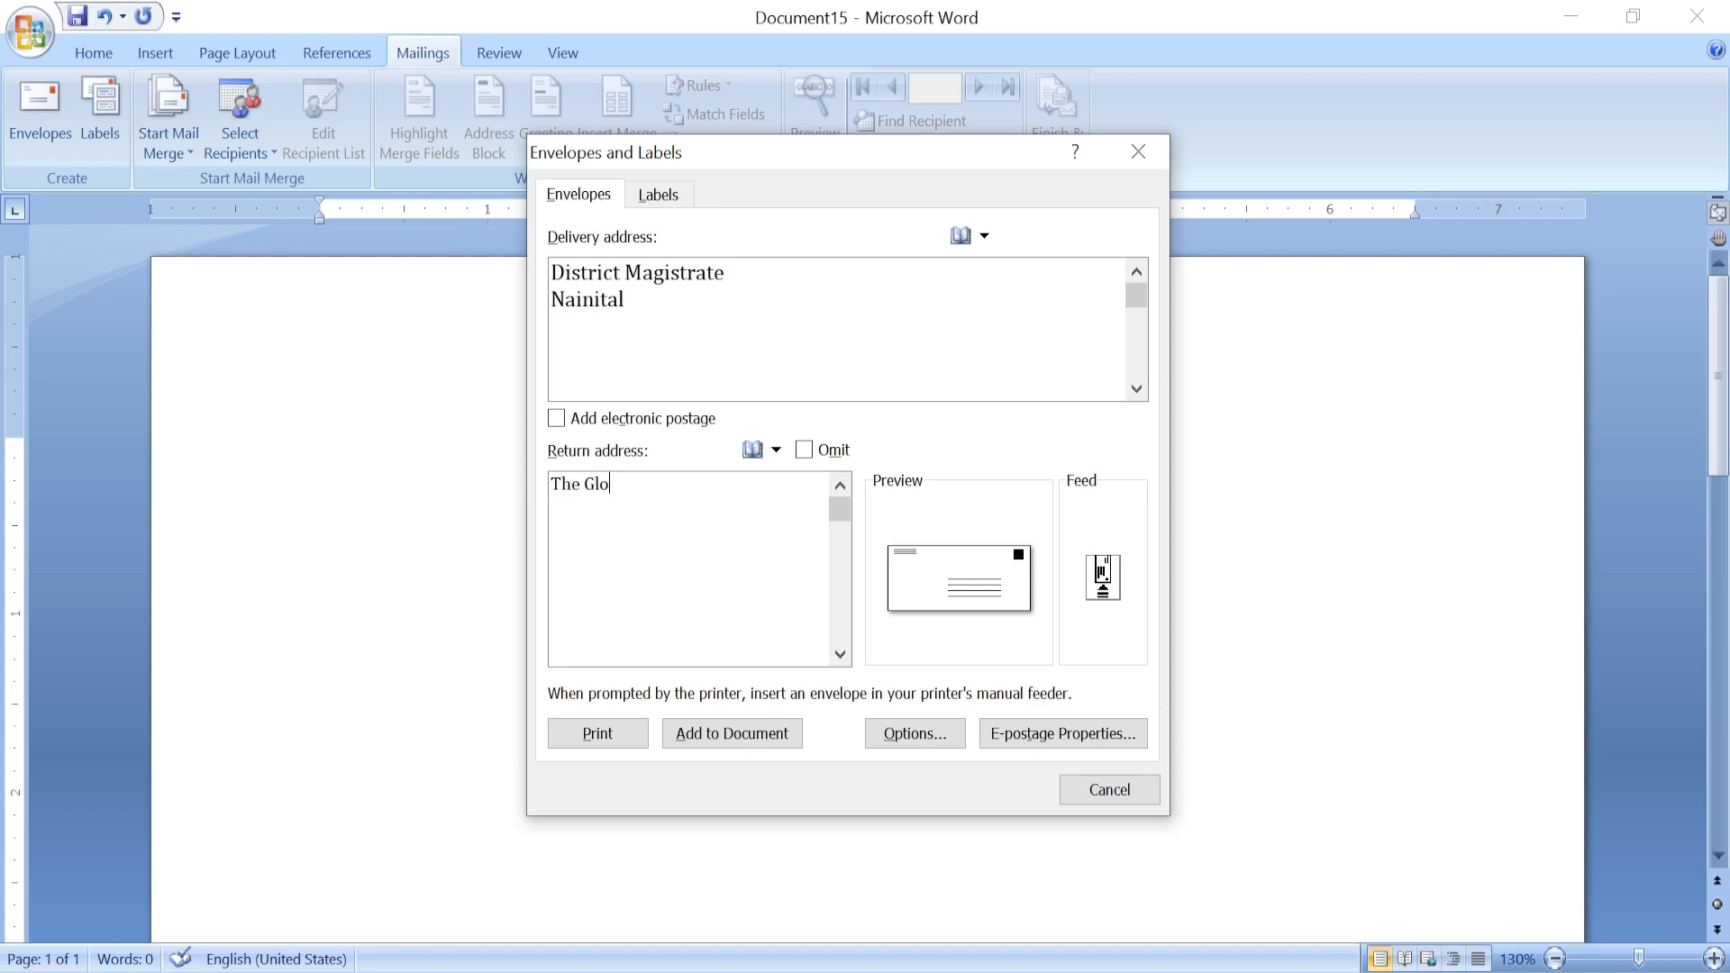
{"action": "type", "text": "bal Computer Society"}
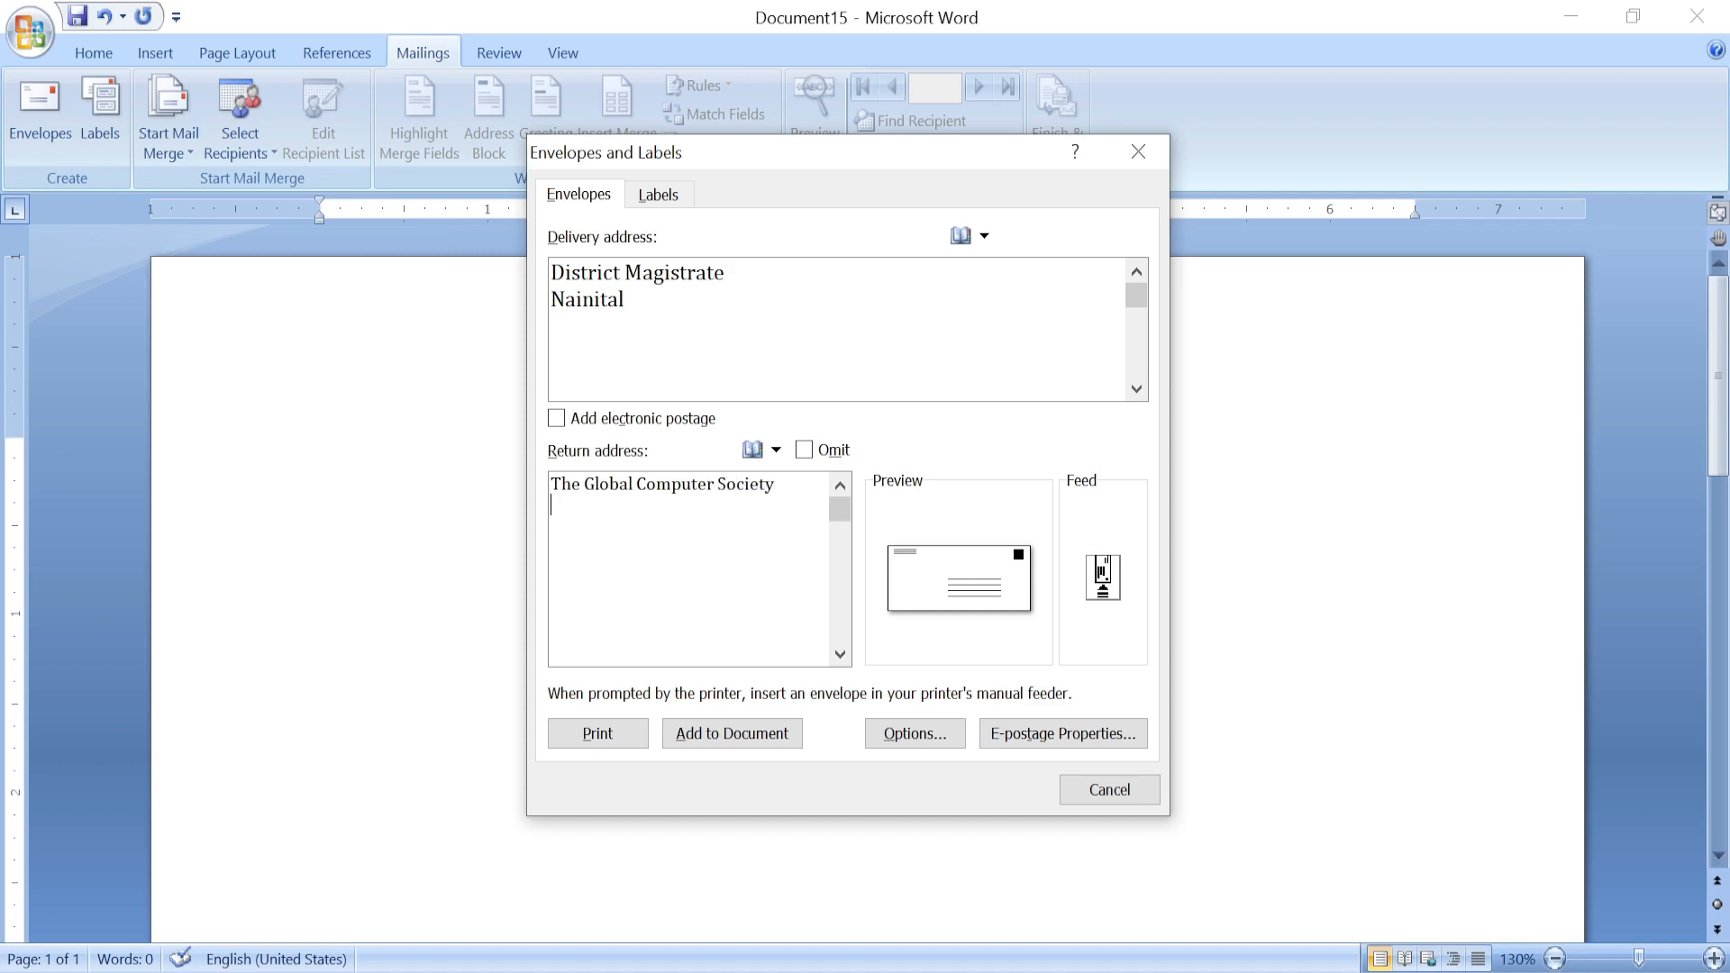
{"action": "key", "text": "Return"}
{"action": "type", "text": "Mallital Nainital"}
{"action": "left_click", "coordinate": [906, 735]}
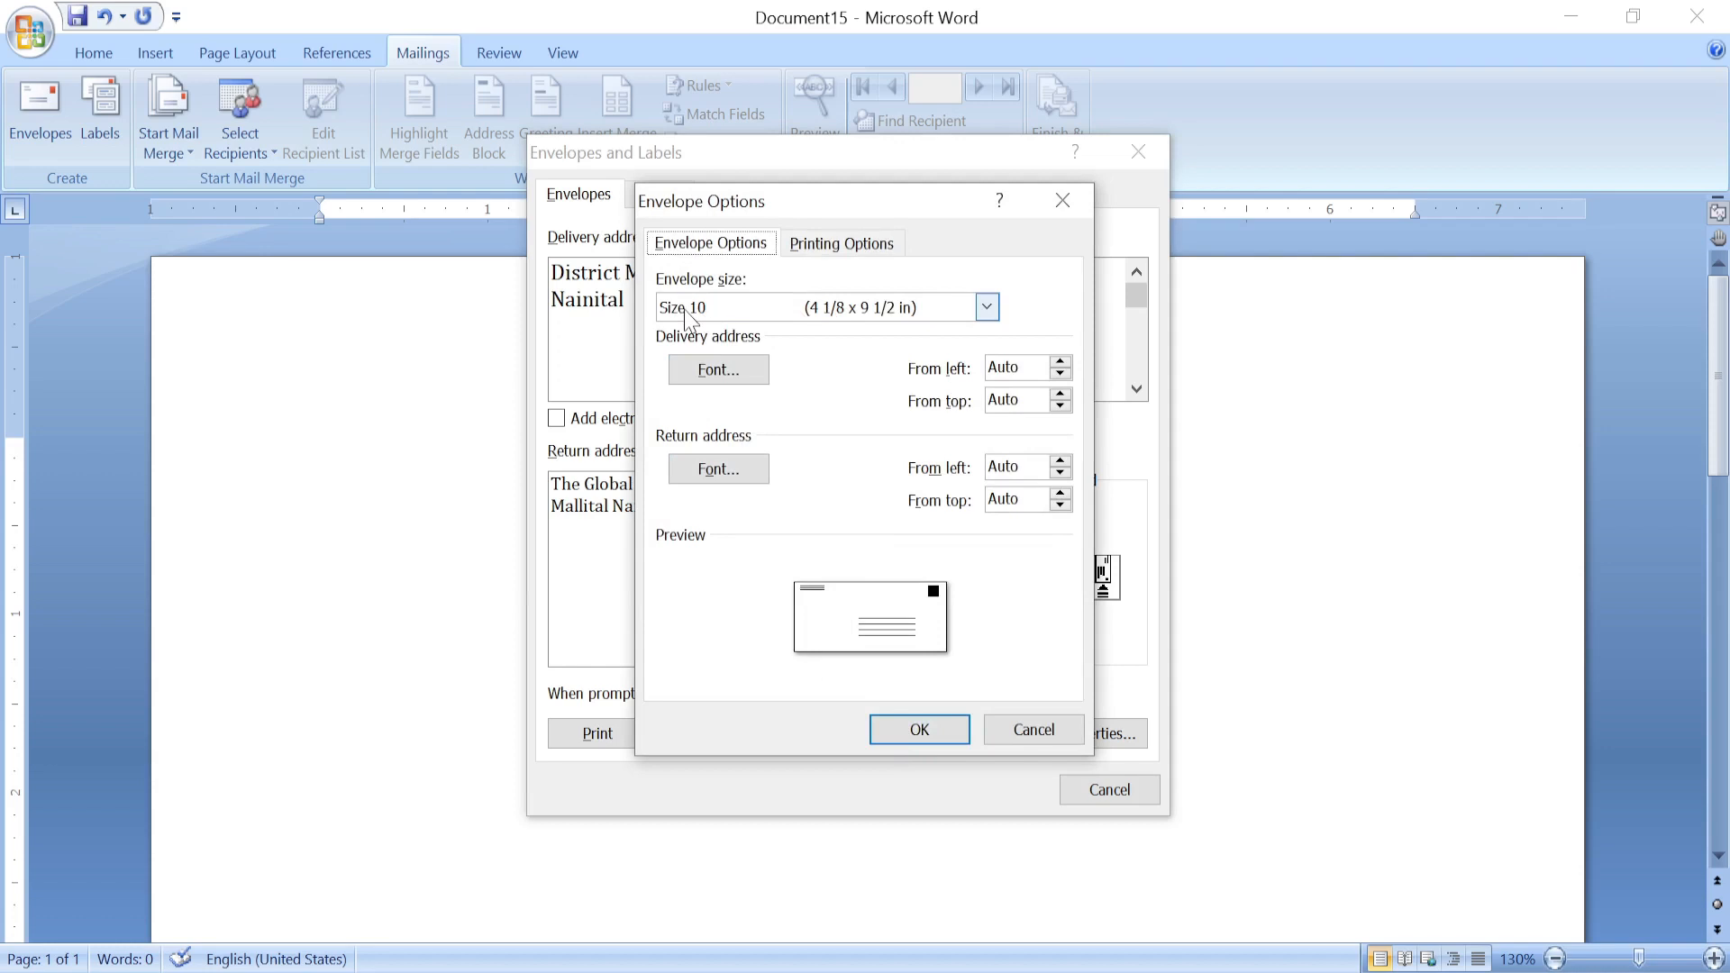
Try the E4 envelope size, then settle on Size 10 (4 1/8 x 9 1/2 in) and confirm.
{"action": "left_click", "coordinate": [852, 312]}
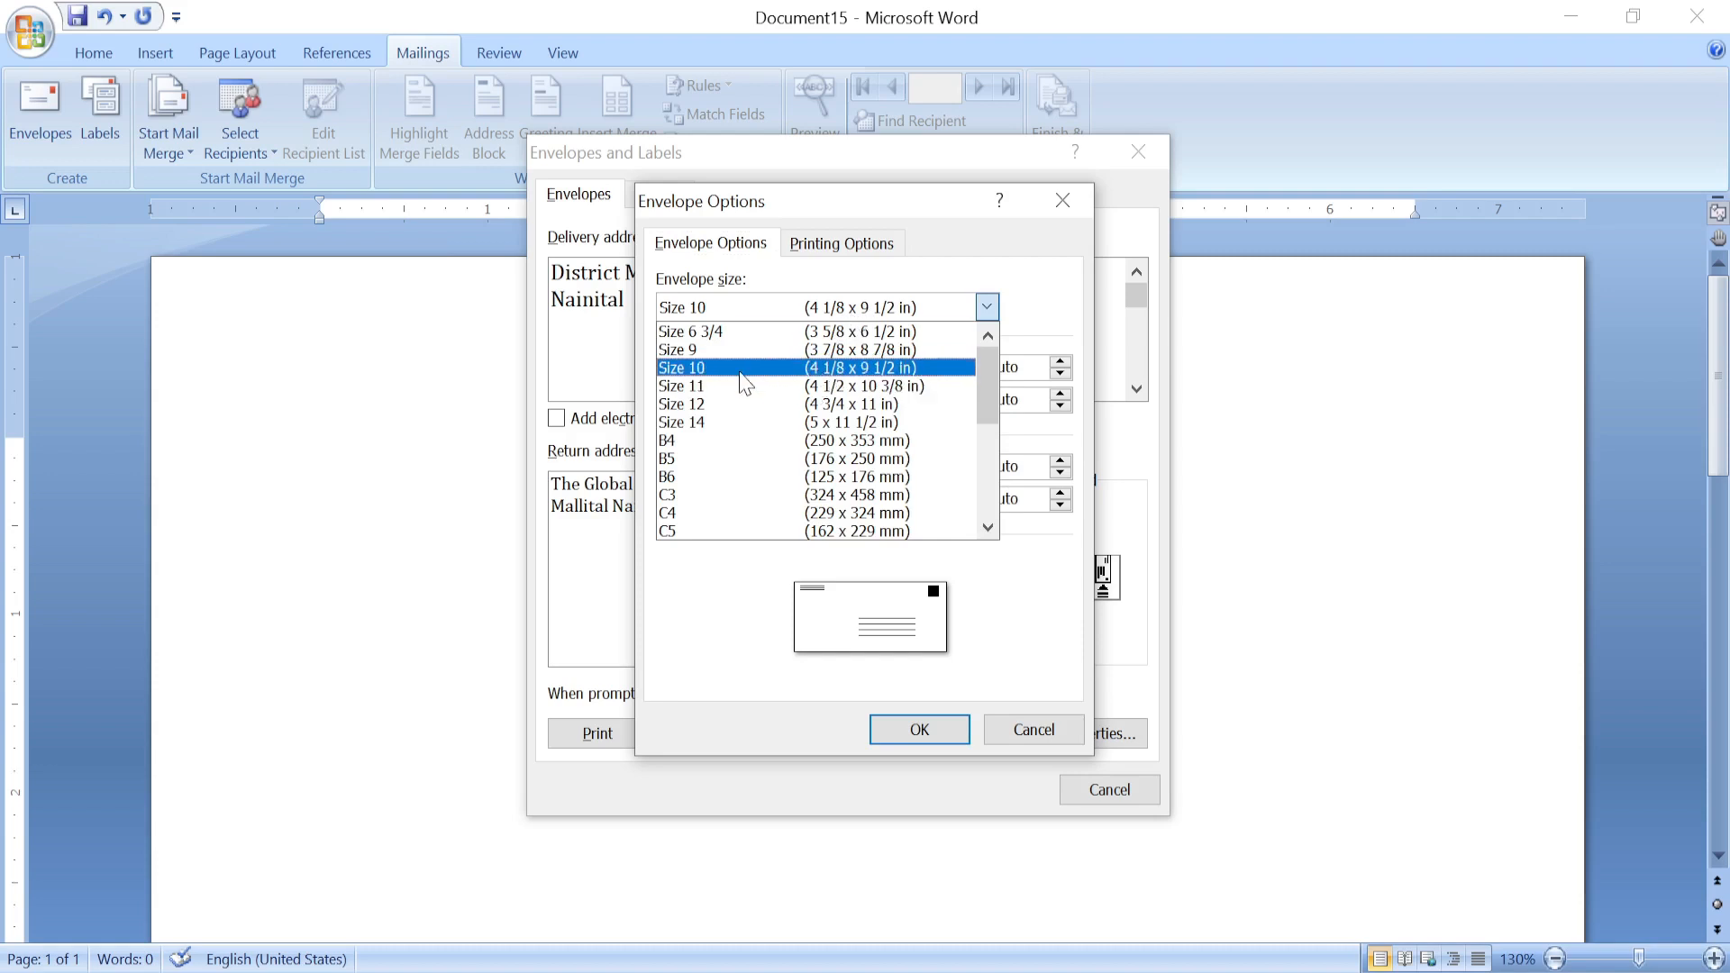
{"action": "left_click", "coordinate": [867, 370]}
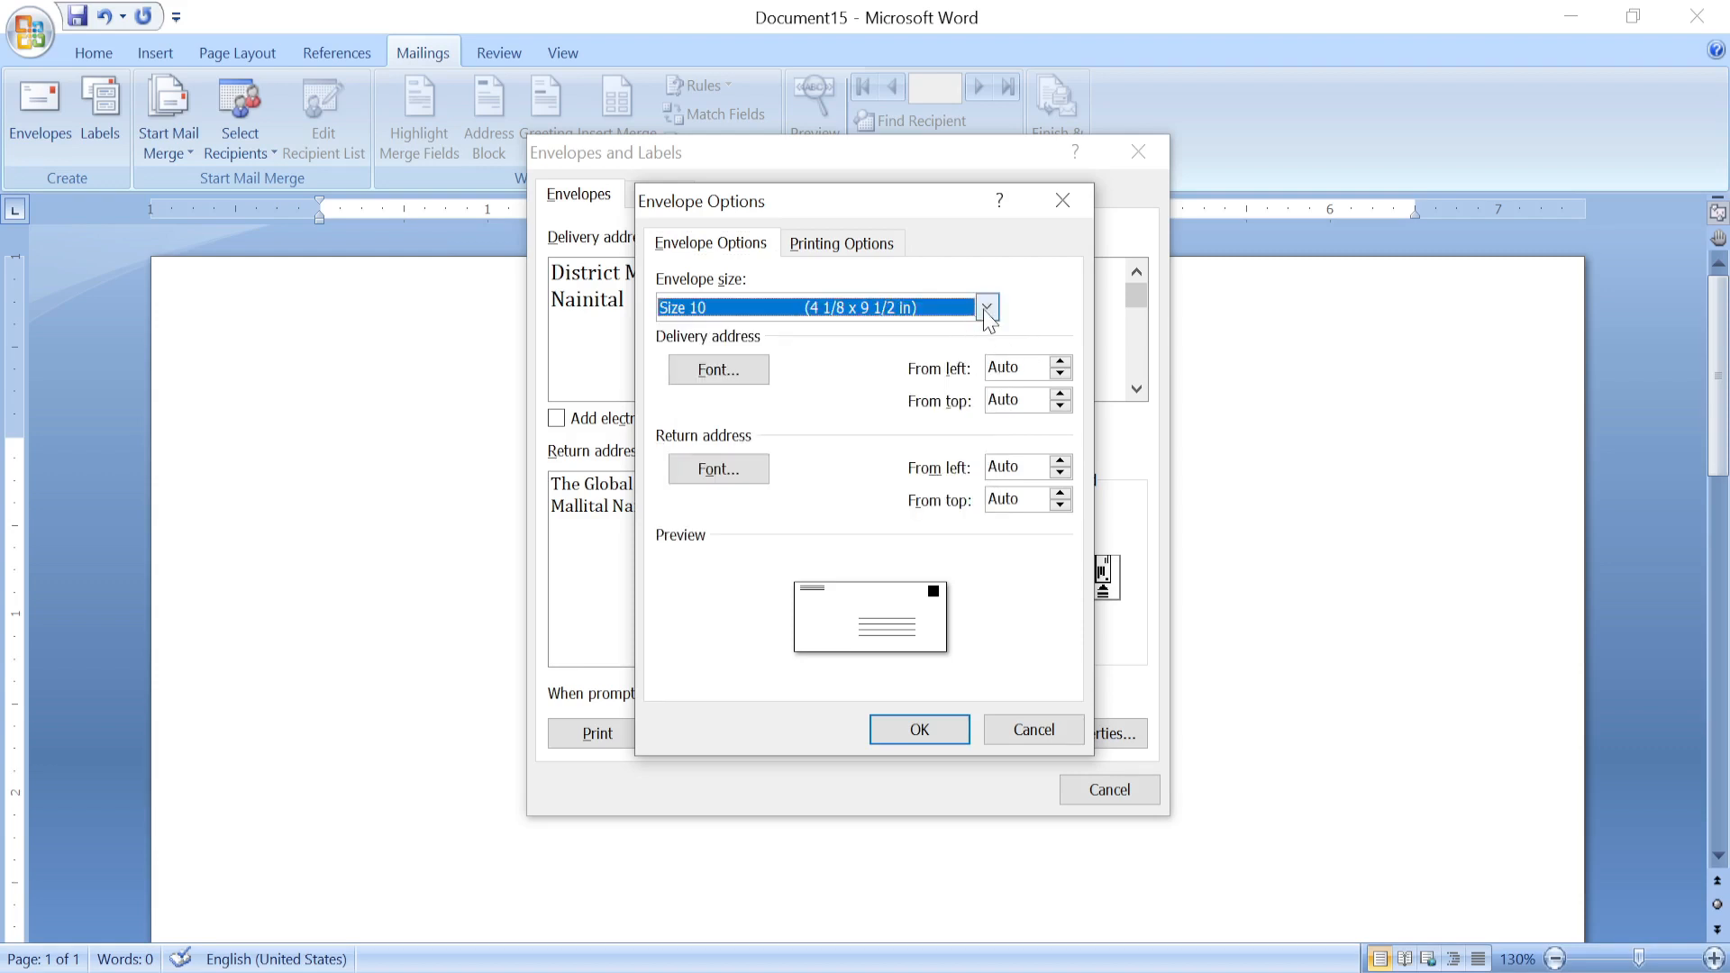
{"action": "left_click", "coordinate": [705, 312]}
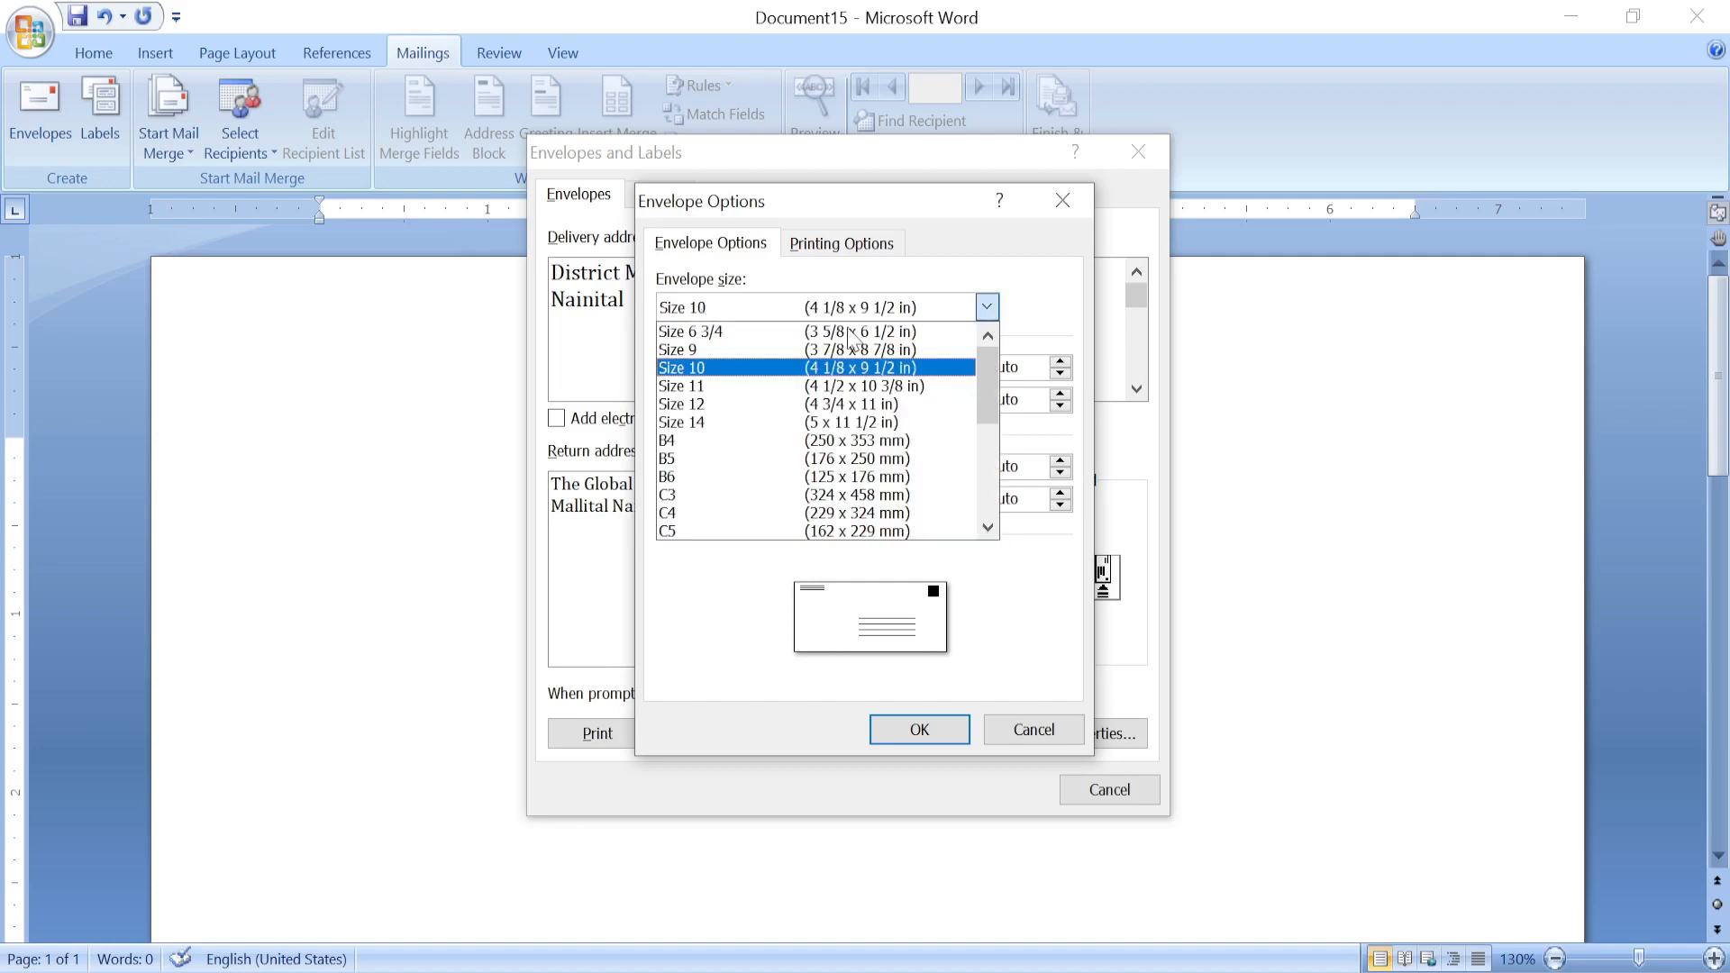
{"action": "mouse_move", "coordinate": [987, 397]}
{"action": "left_mouse_down"}
{"action": "mouse_move", "coordinate": [987, 489]}
{"action": "mouse_move", "coordinate": [977, 371]}
{"action": "left_mouse_up"}
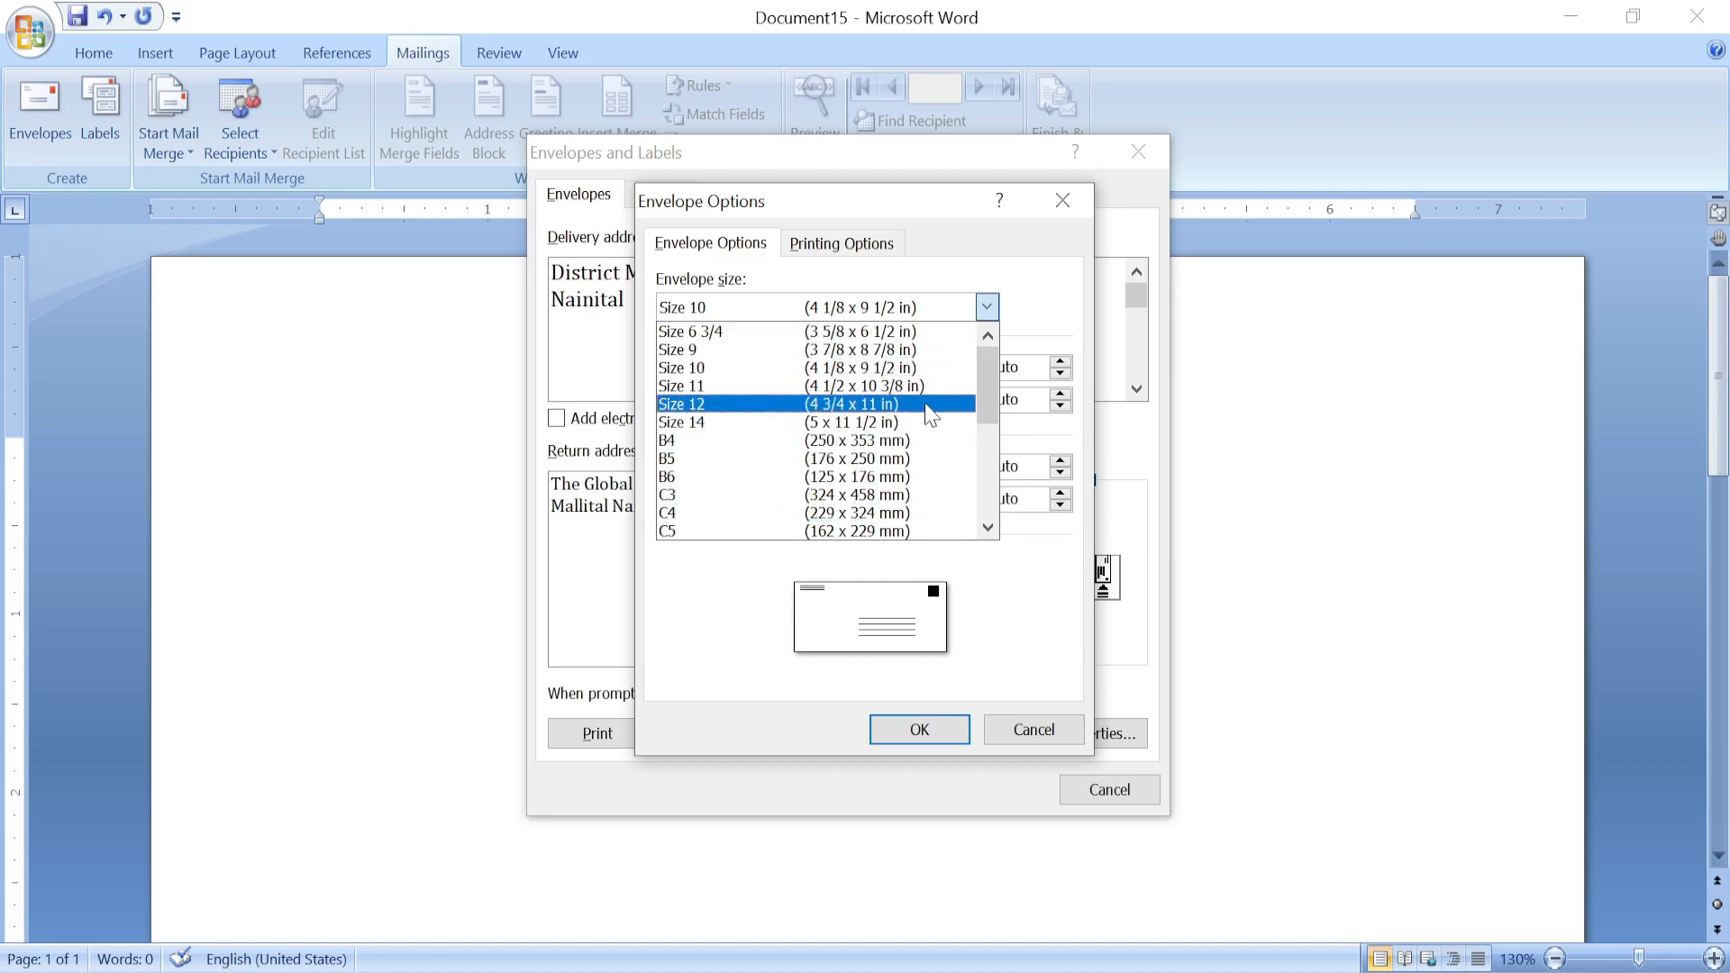
{"action": "left_click_drag", "start_coordinate": [975, 375], "coordinate": [986, 501]}
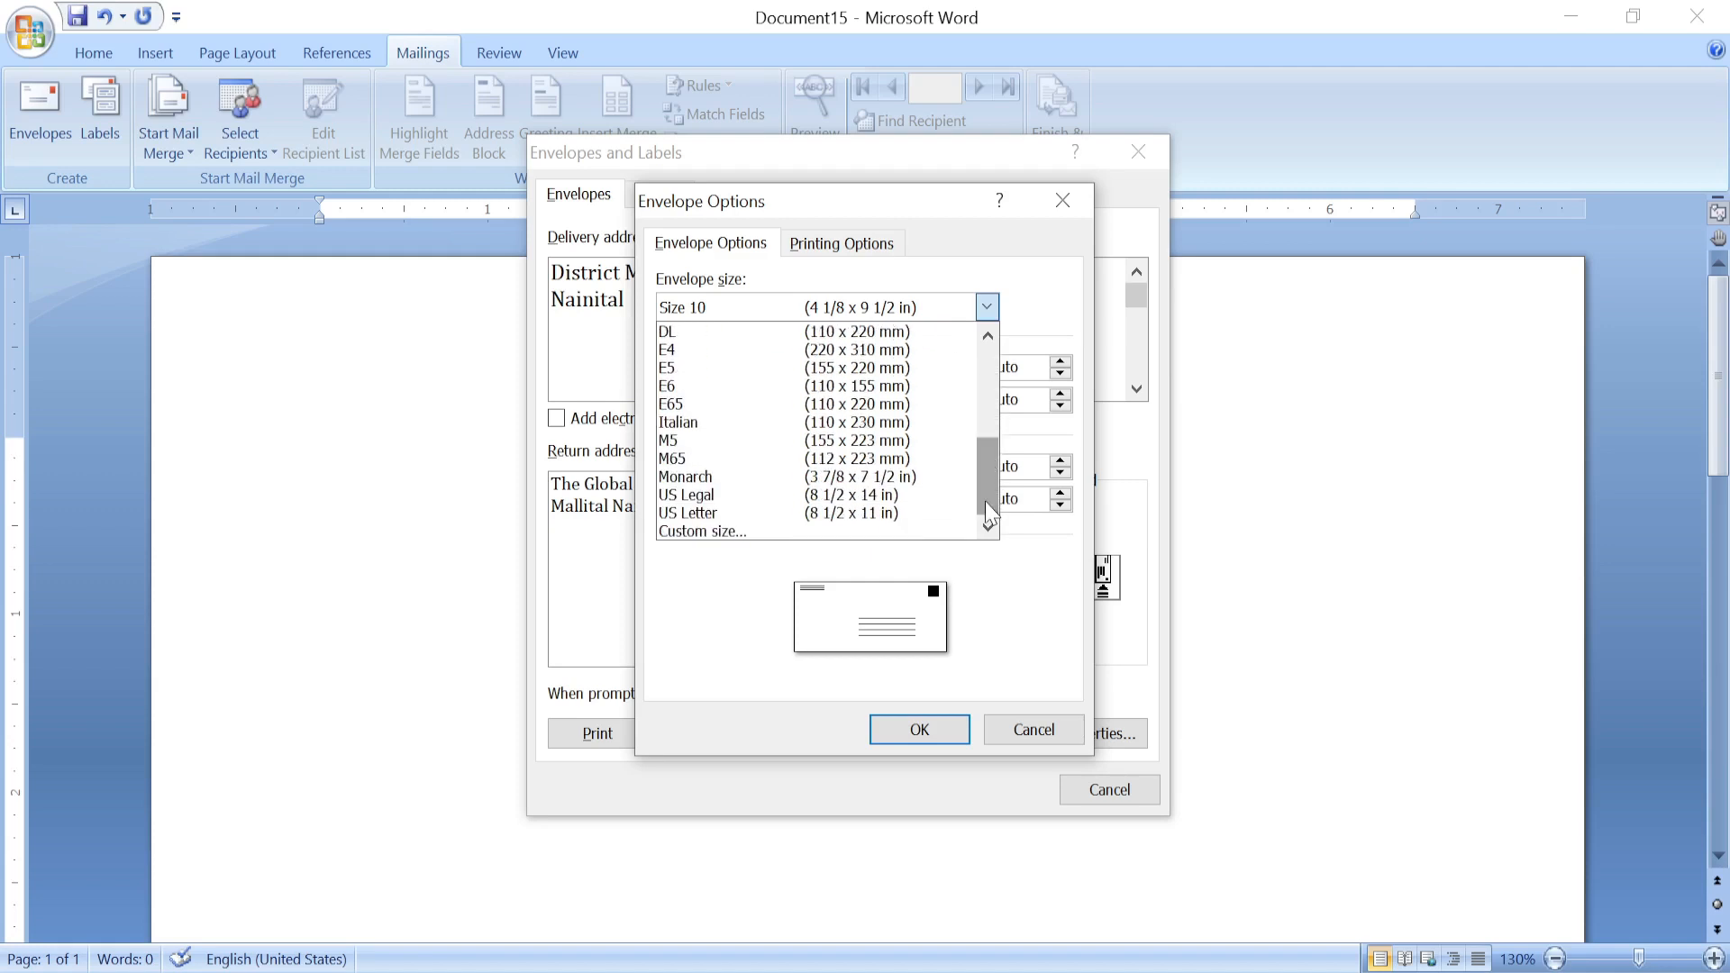
{"action": "left_click", "coordinate": [717, 349]}
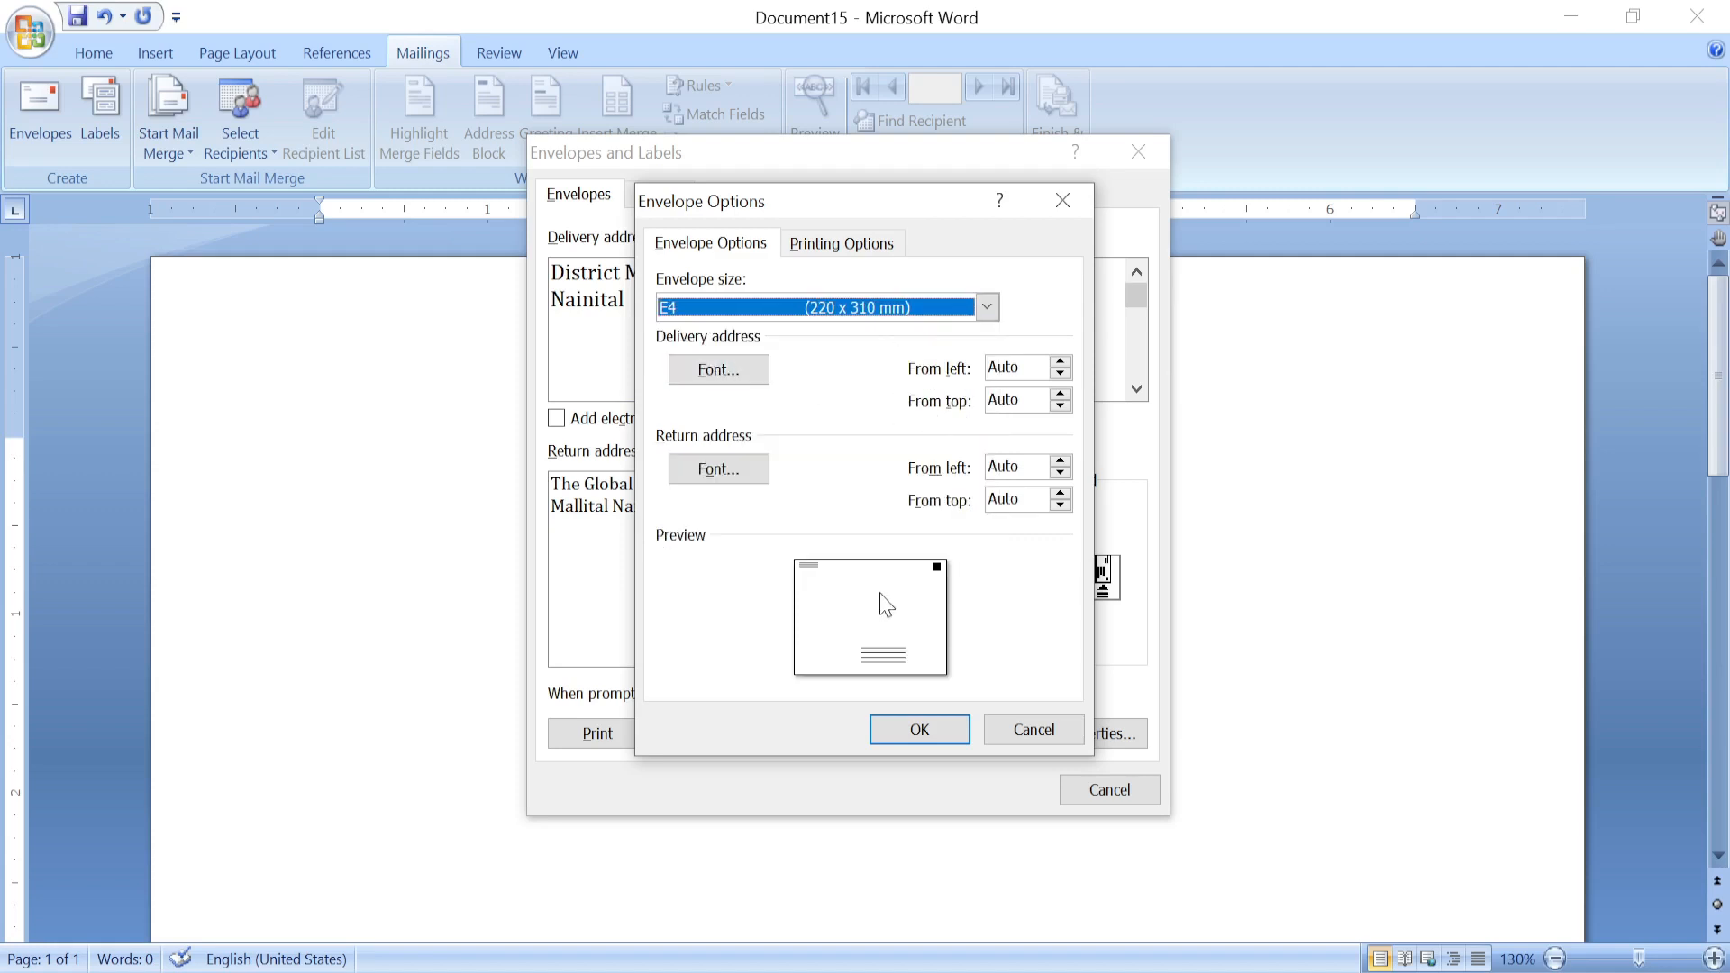
{"action": "left_click", "coordinate": [874, 311]}
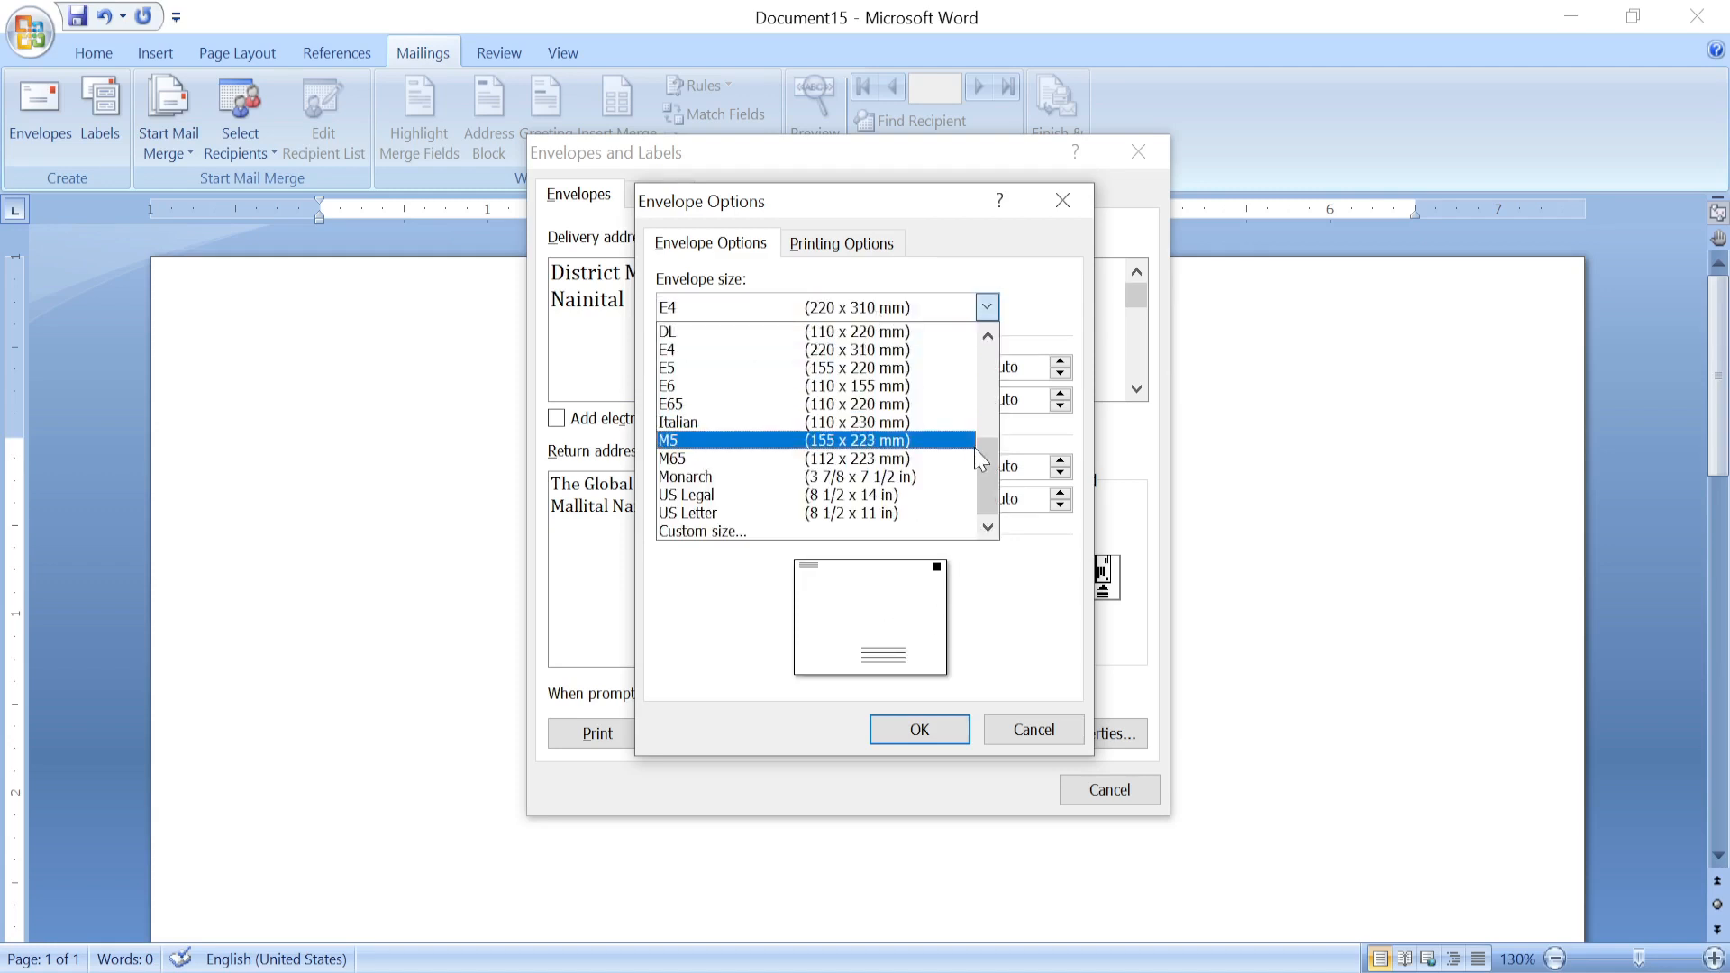
{"action": "left_click_drag", "start_coordinate": [989, 488], "coordinate": [981, 375]}
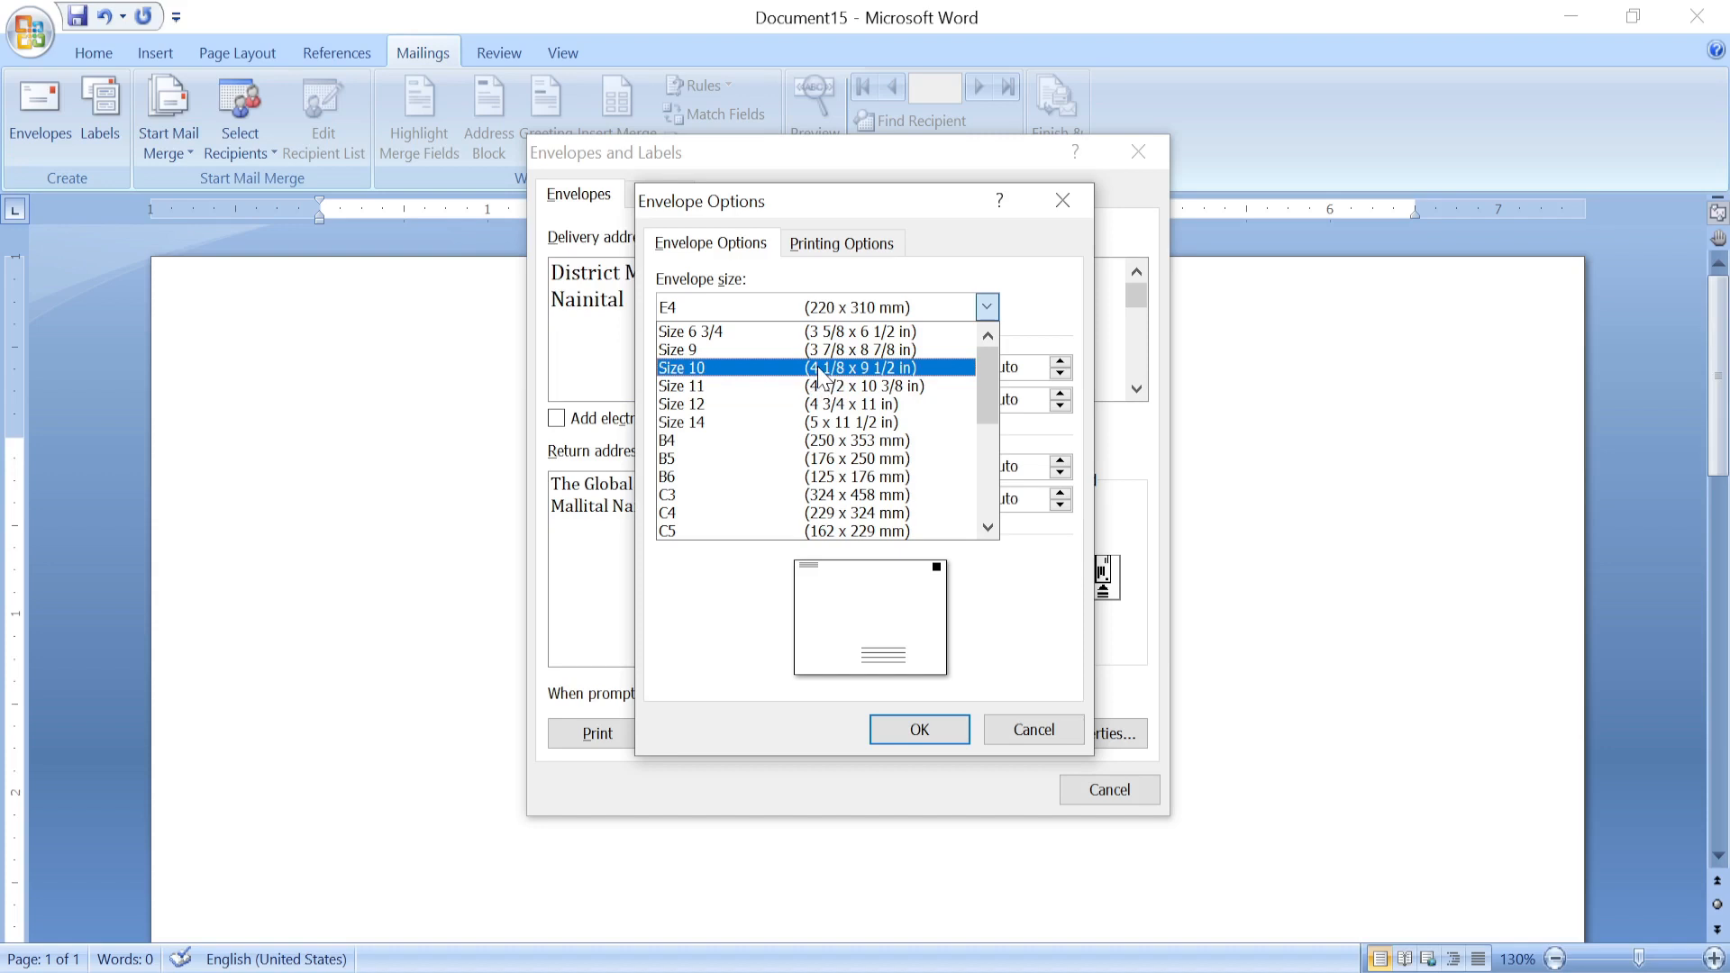
{"action": "left_click", "coordinate": [858, 368]}
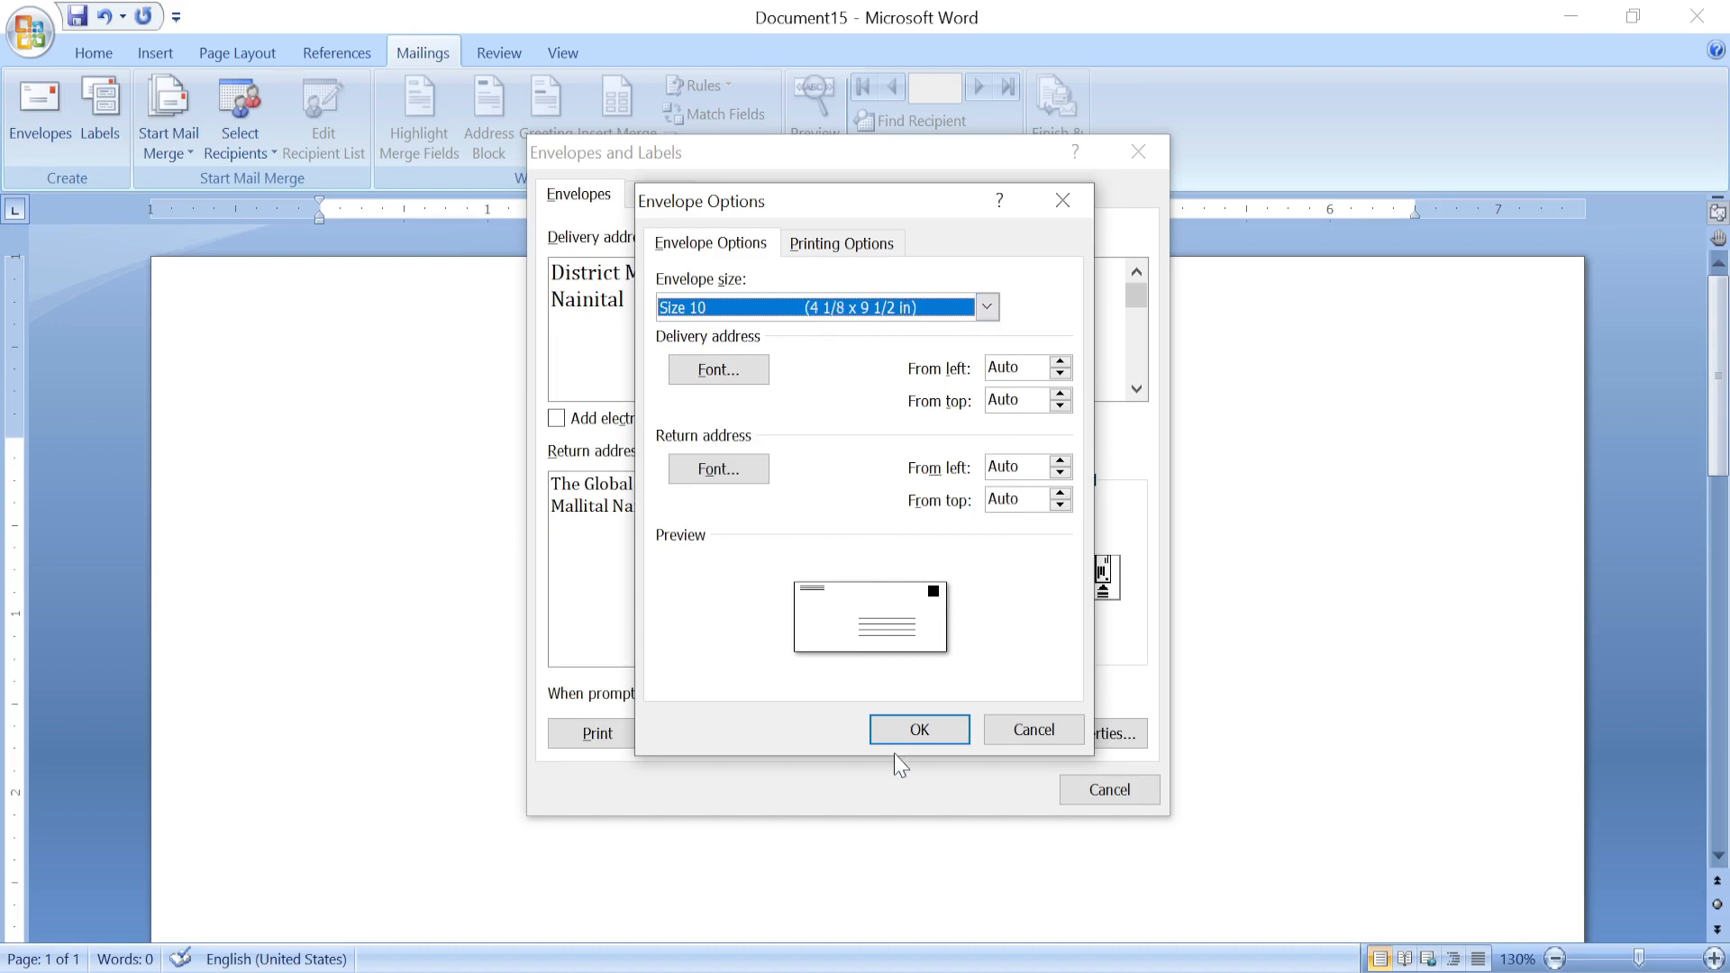
{"action": "left_click", "coordinate": [925, 730]}
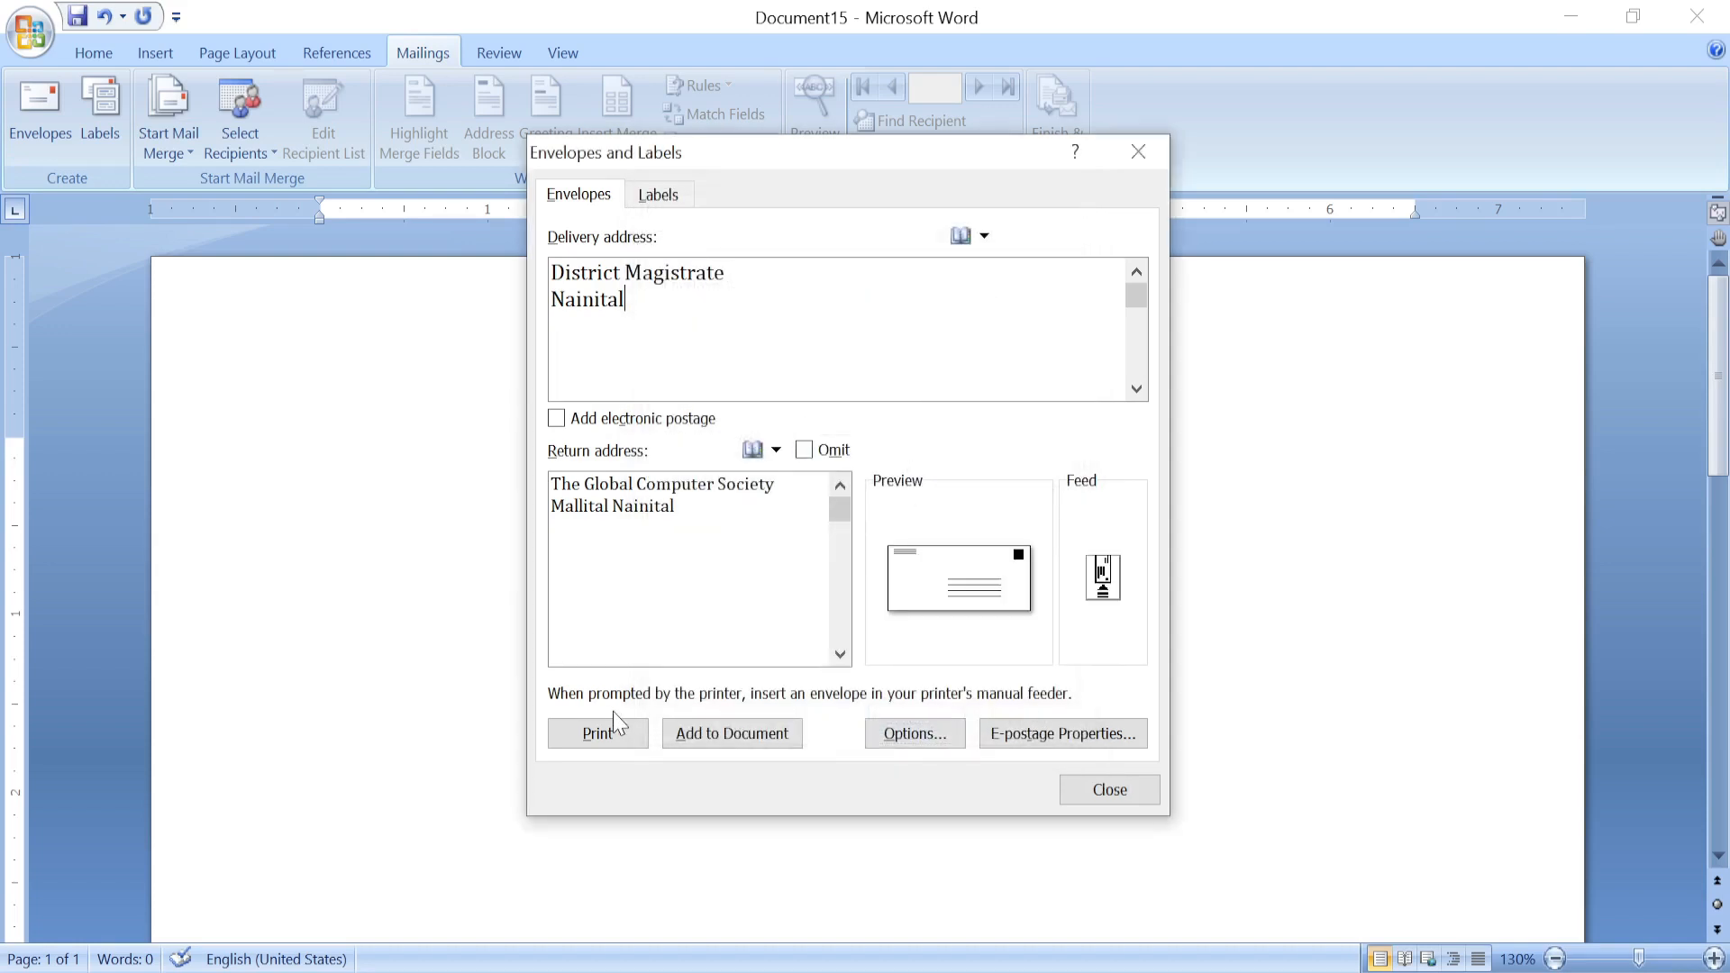
Add the envelope to the document, saving The Global Computer Society as the default return address.
{"action": "left_click", "coordinate": [710, 735]}
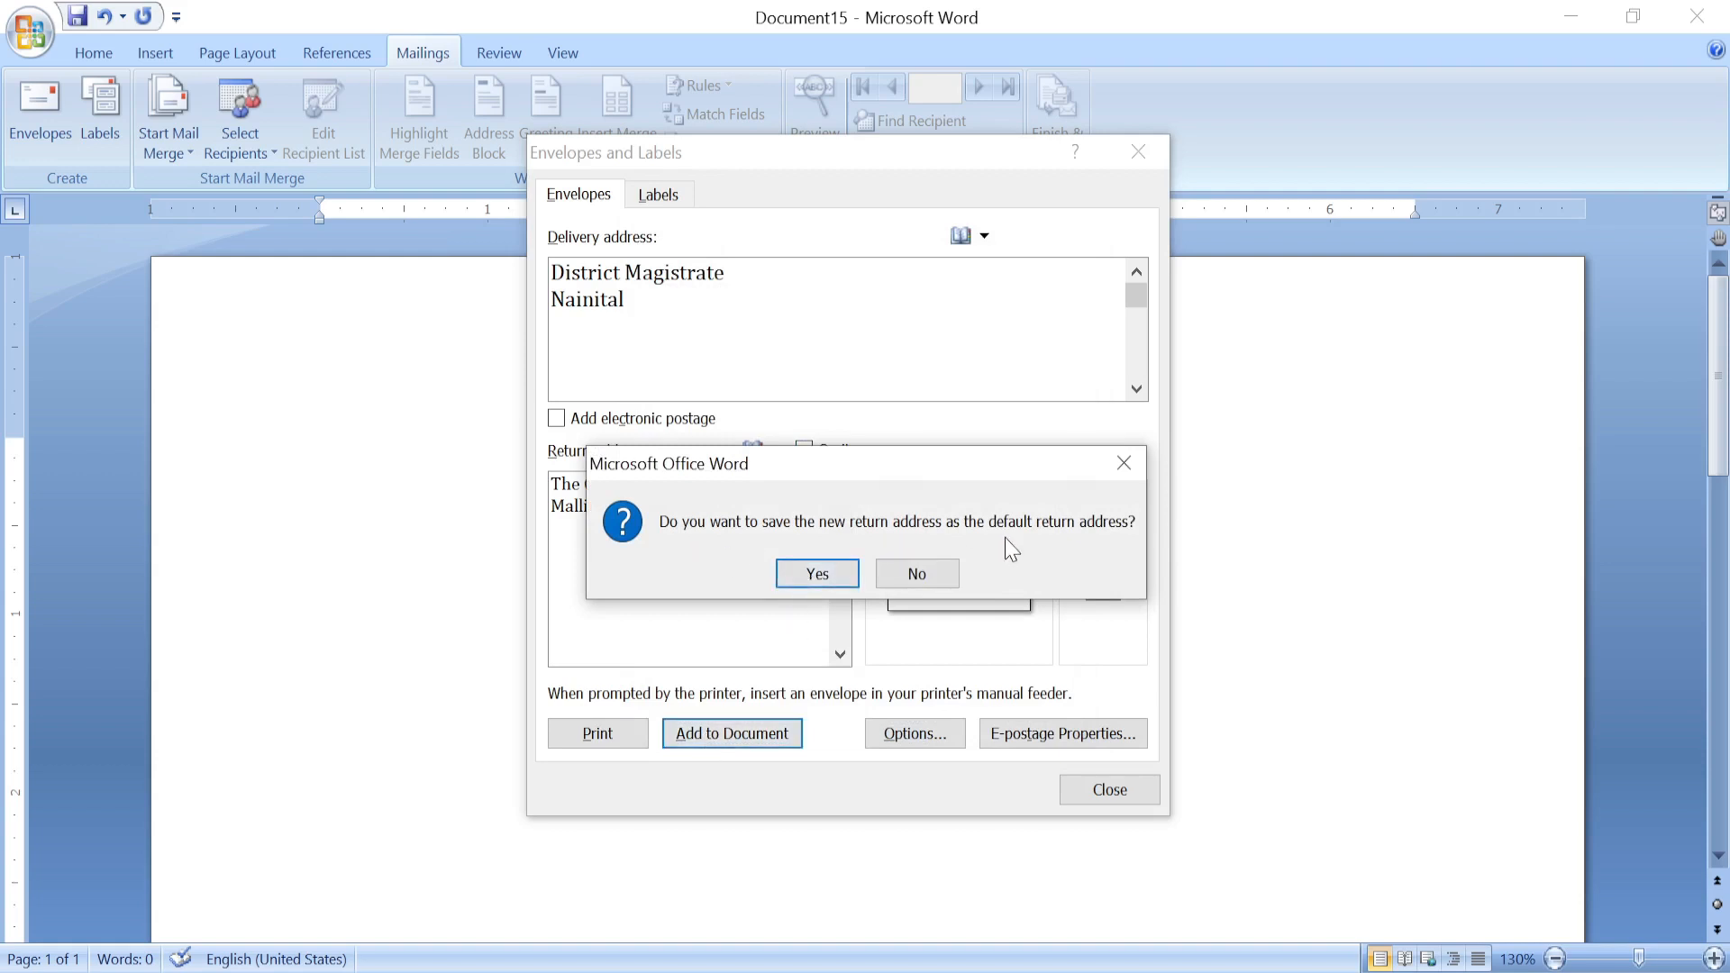
{"action": "left_click", "coordinate": [819, 577]}
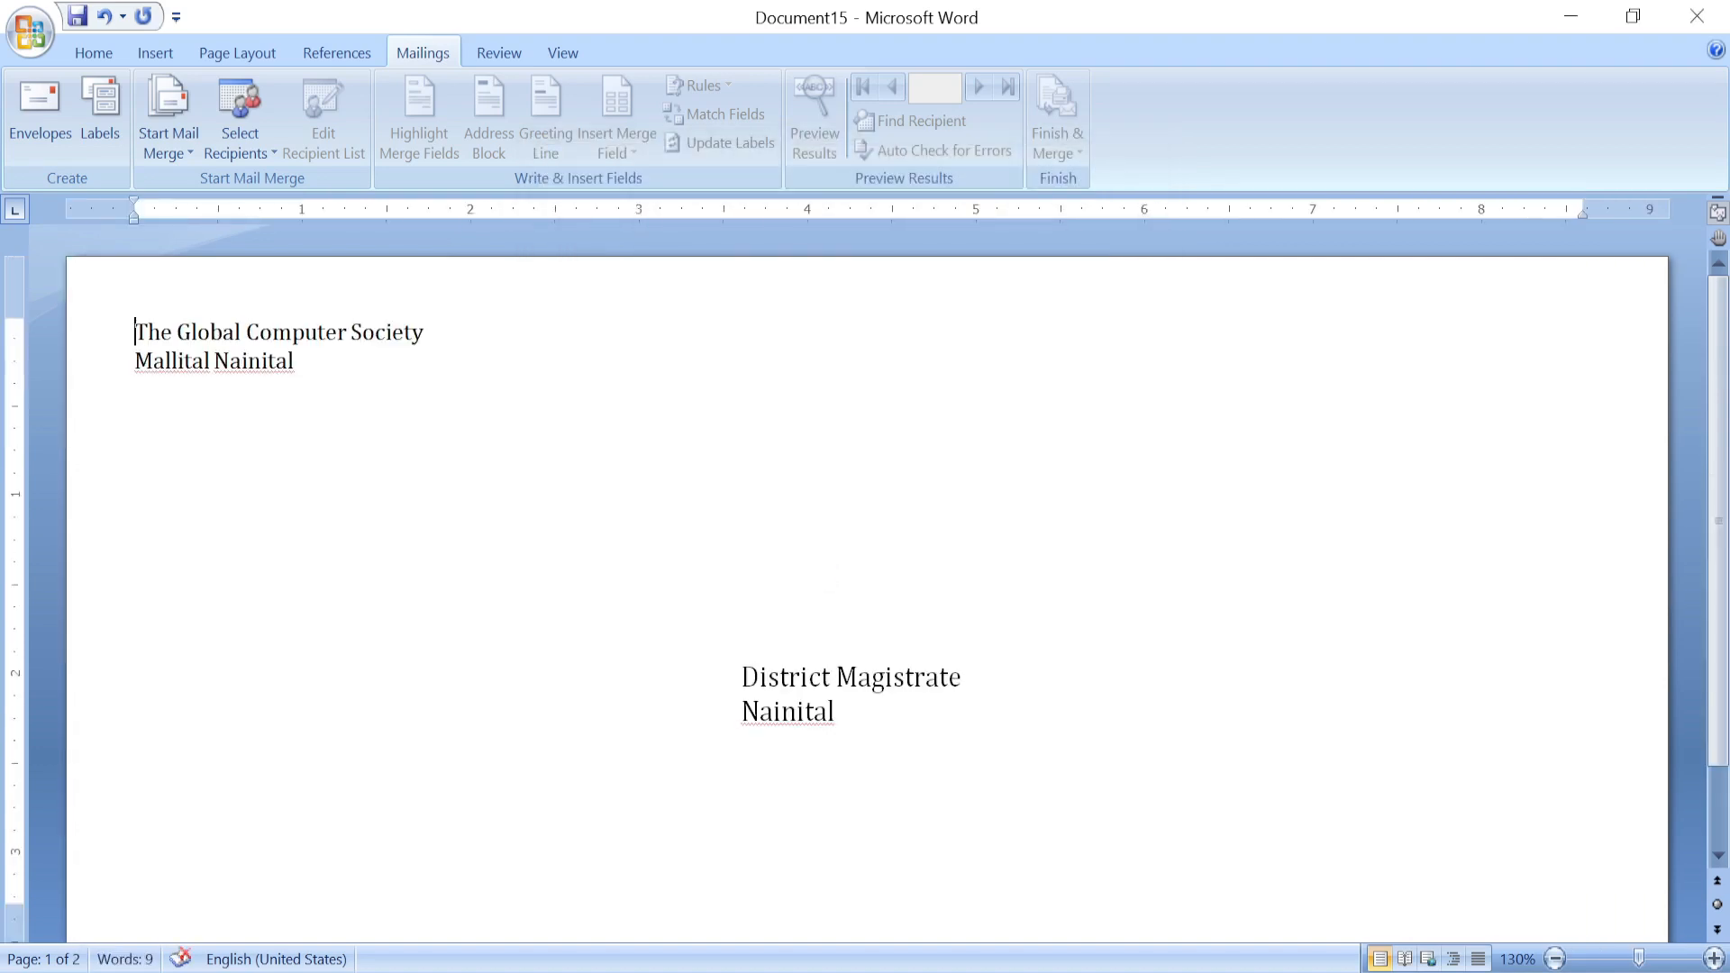
{"action": "scroll", "coordinate": [586, 568], "scroll_direction": "down", "scroll_amount": 3}
{"action": "scroll", "coordinate": [587, 568], "scroll_direction": "up", "scroll_amount": 3}
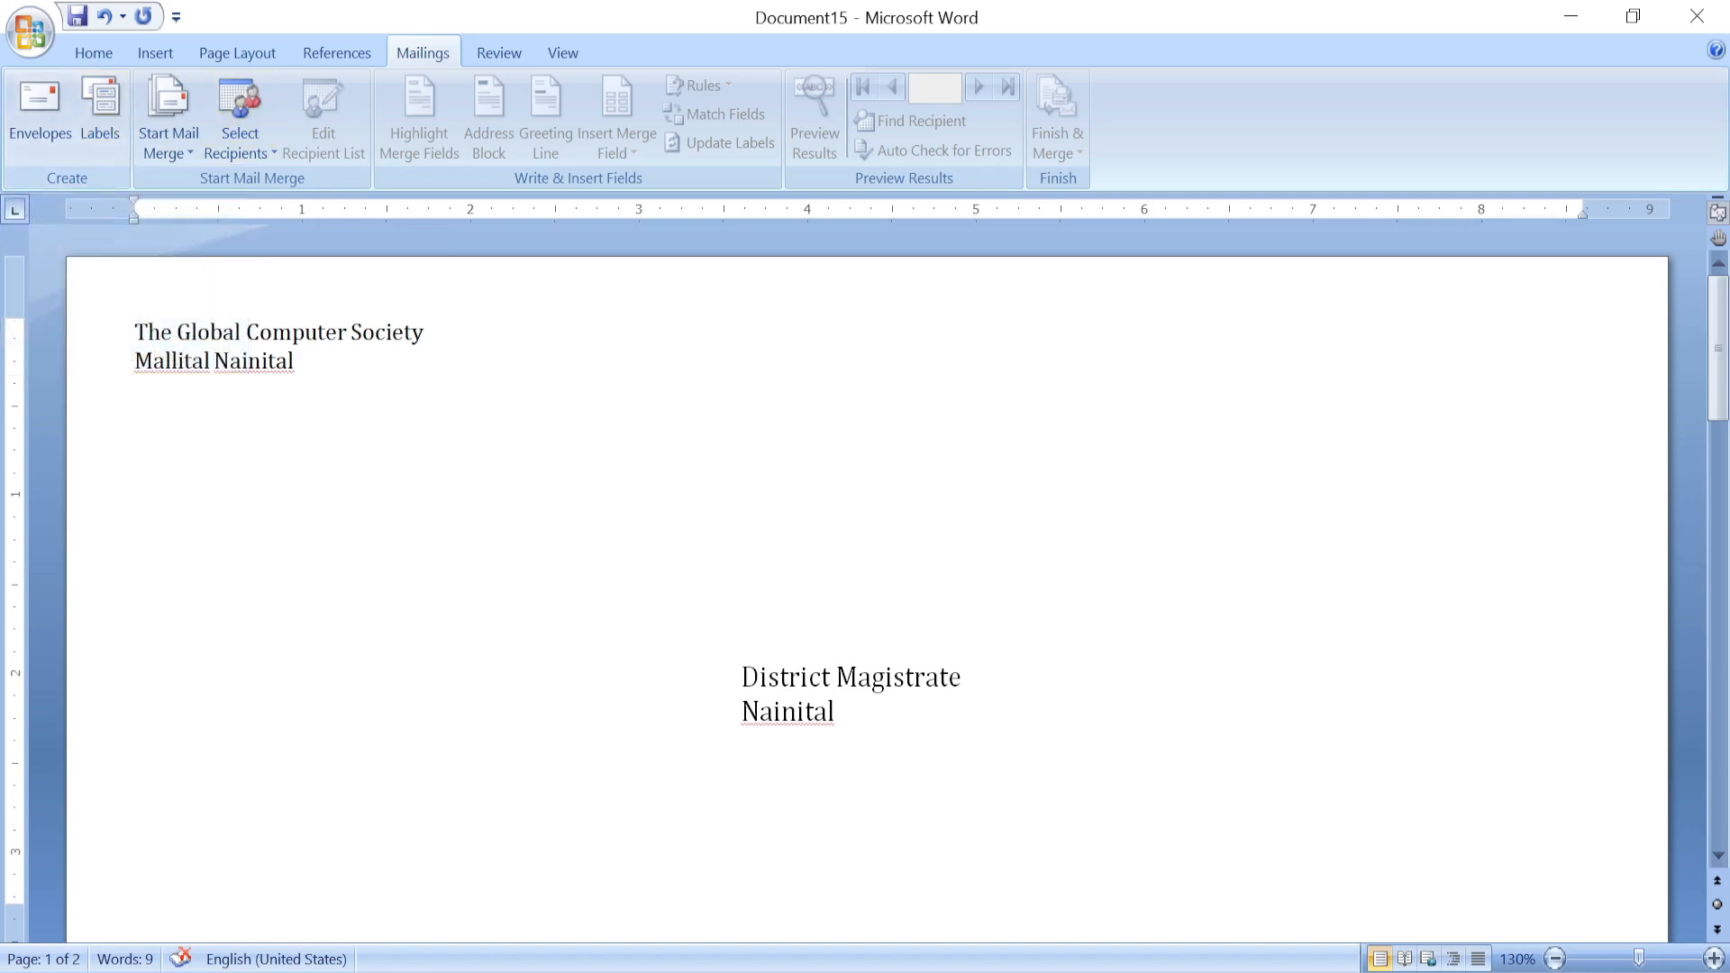
{"action": "left_click", "coordinate": [107, 121]}
{"action": "left_click", "coordinate": [136, 391]}
In a new blank document, enter the label address 'The Global Computer Society / Mallital Nainital'.
{"action": "key", "text": "ctrl+n"}
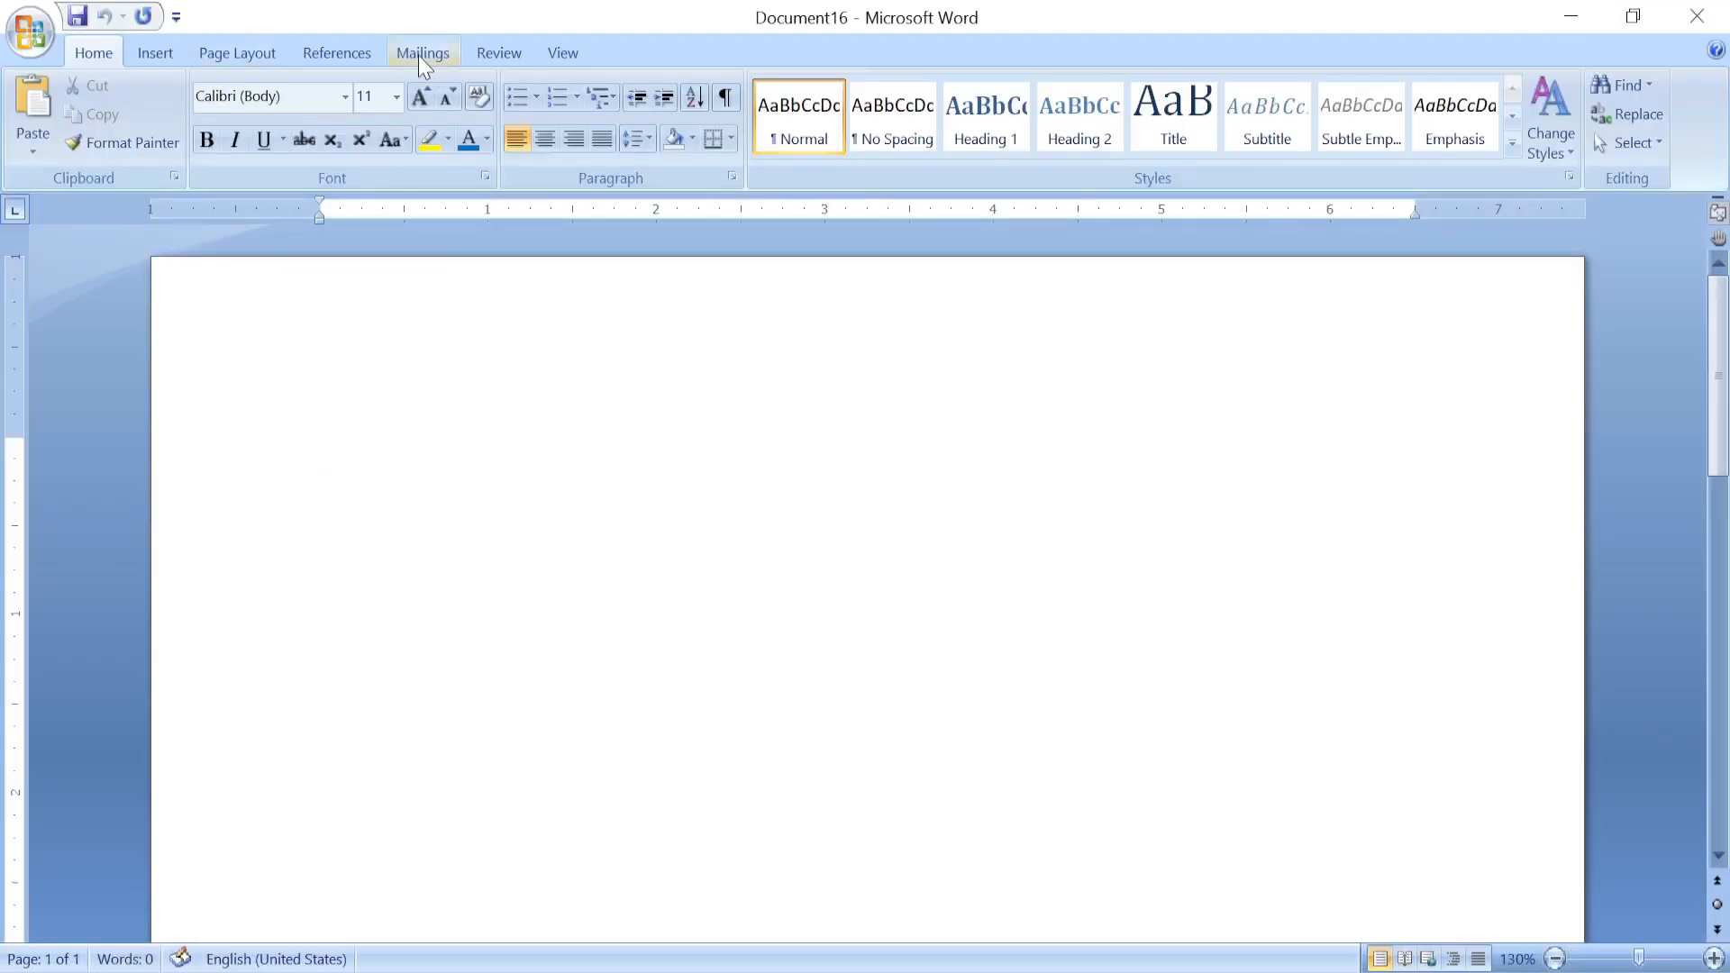
{"action": "left_click", "coordinate": [420, 54]}
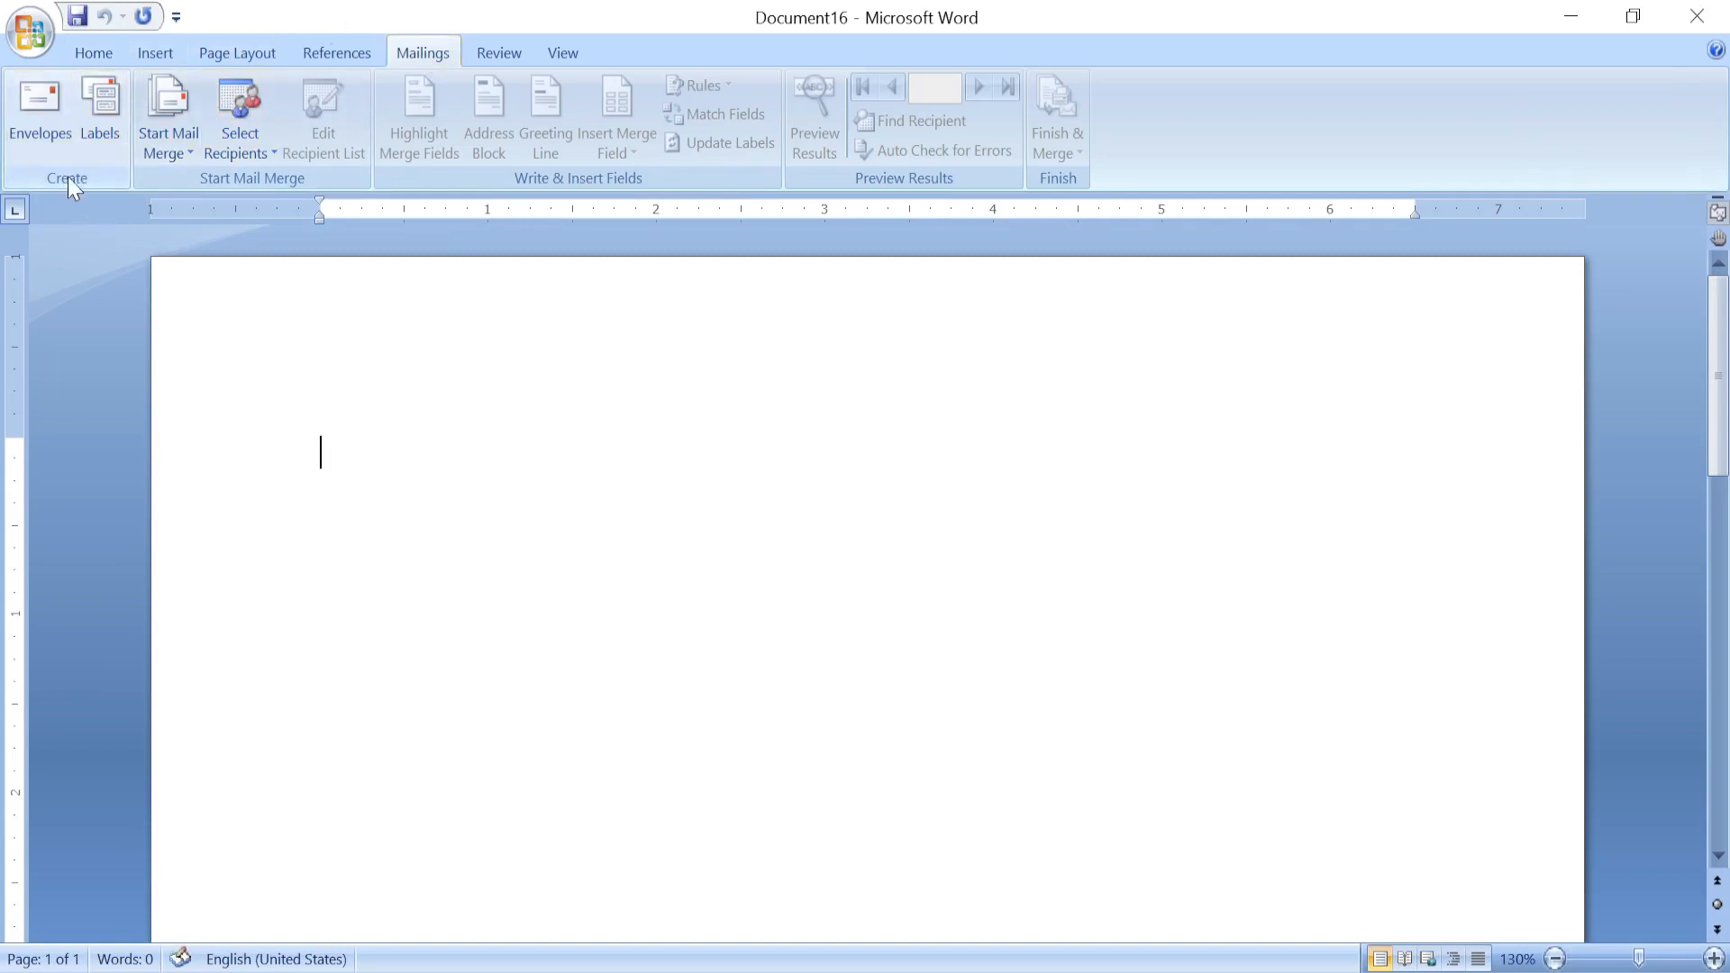
{"action": "left_click", "coordinate": [105, 106]}
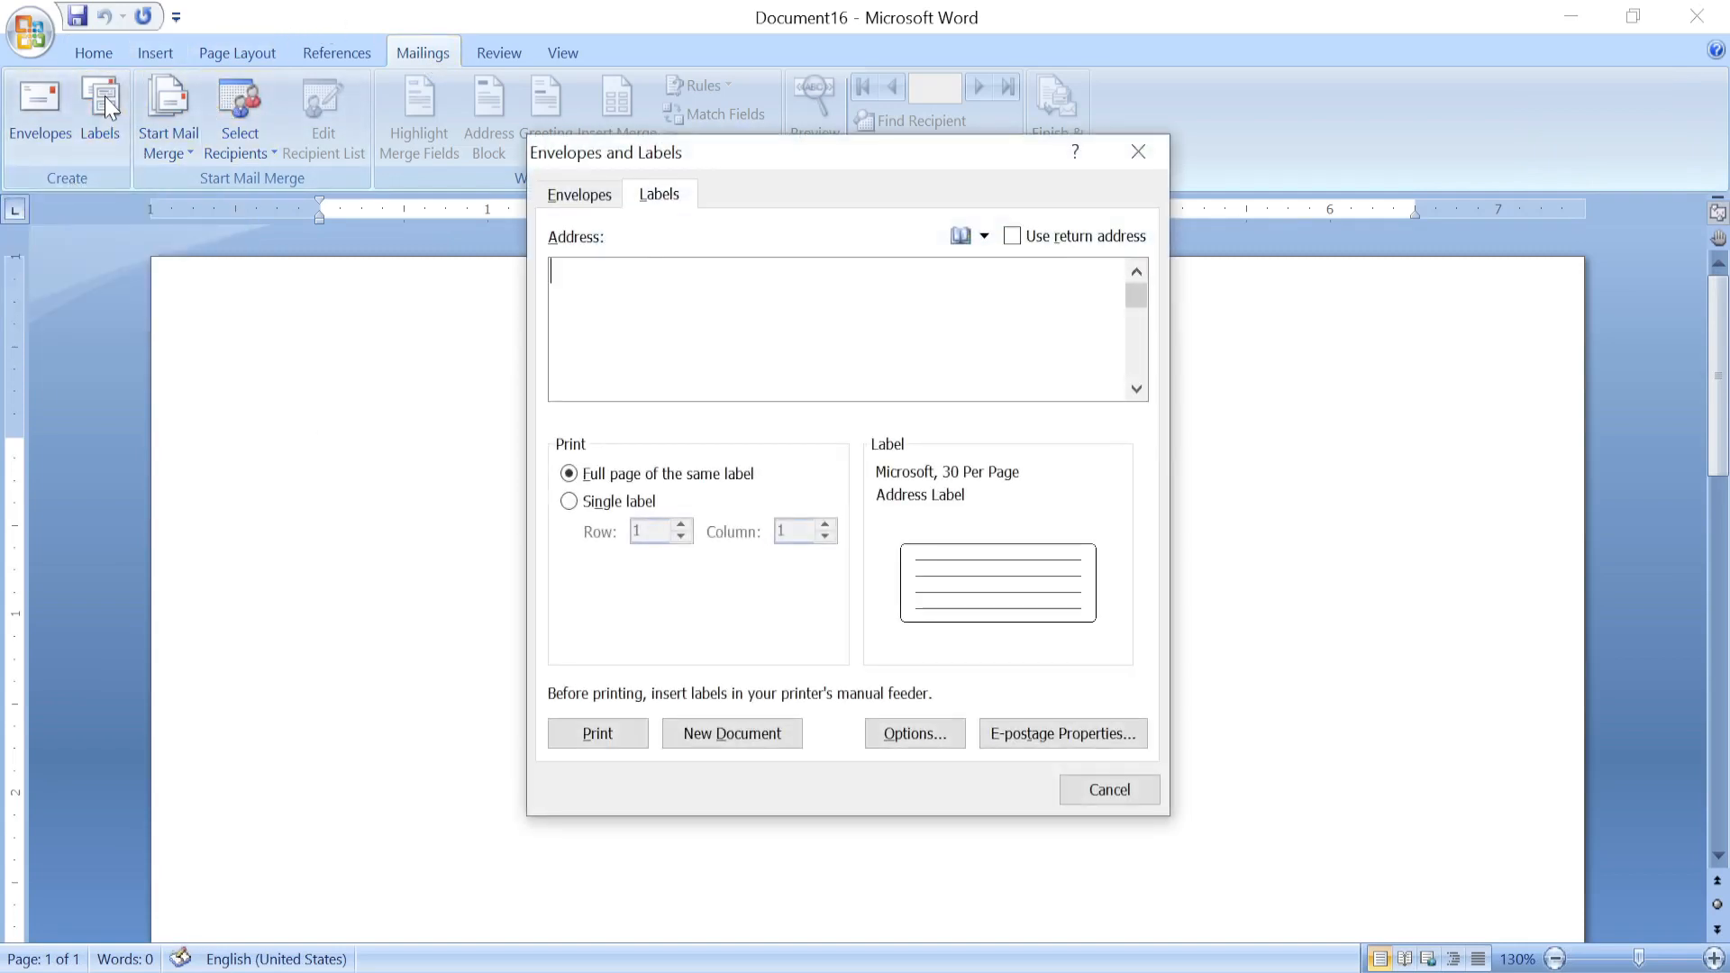
{"action": "left_click_drag", "start_coordinate": [713, 159], "coordinate": [620, 174]}
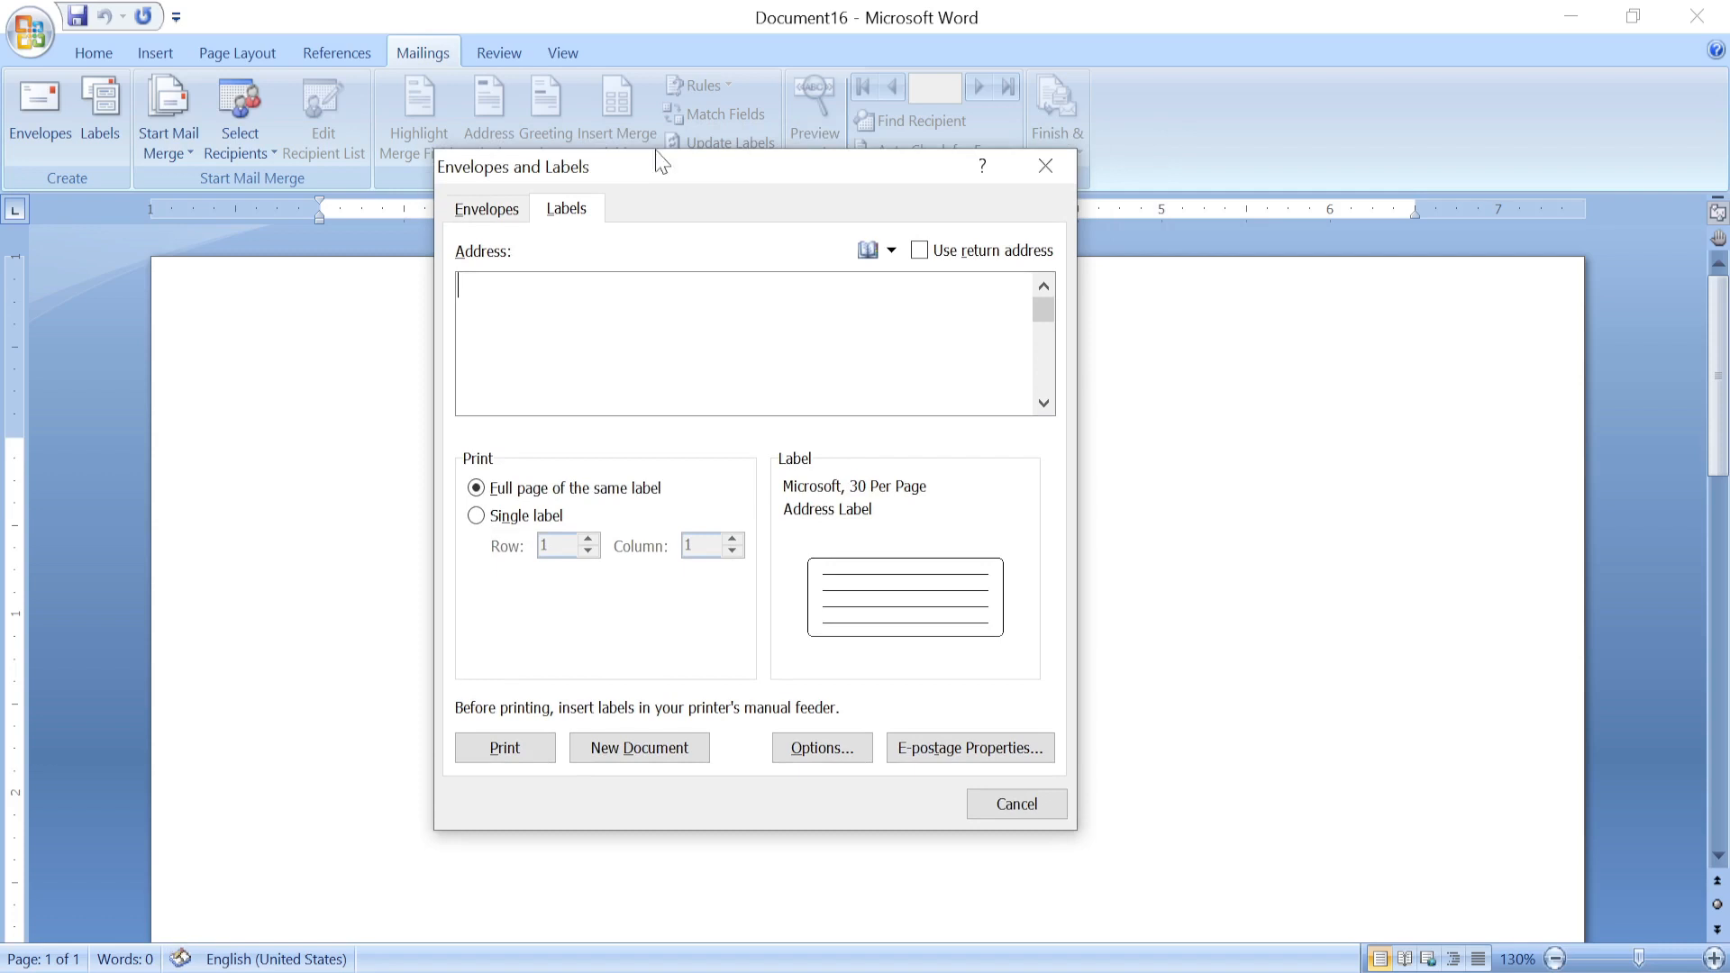
{"action": "left_click_drag", "start_coordinate": [695, 178], "coordinate": [569, 234]}
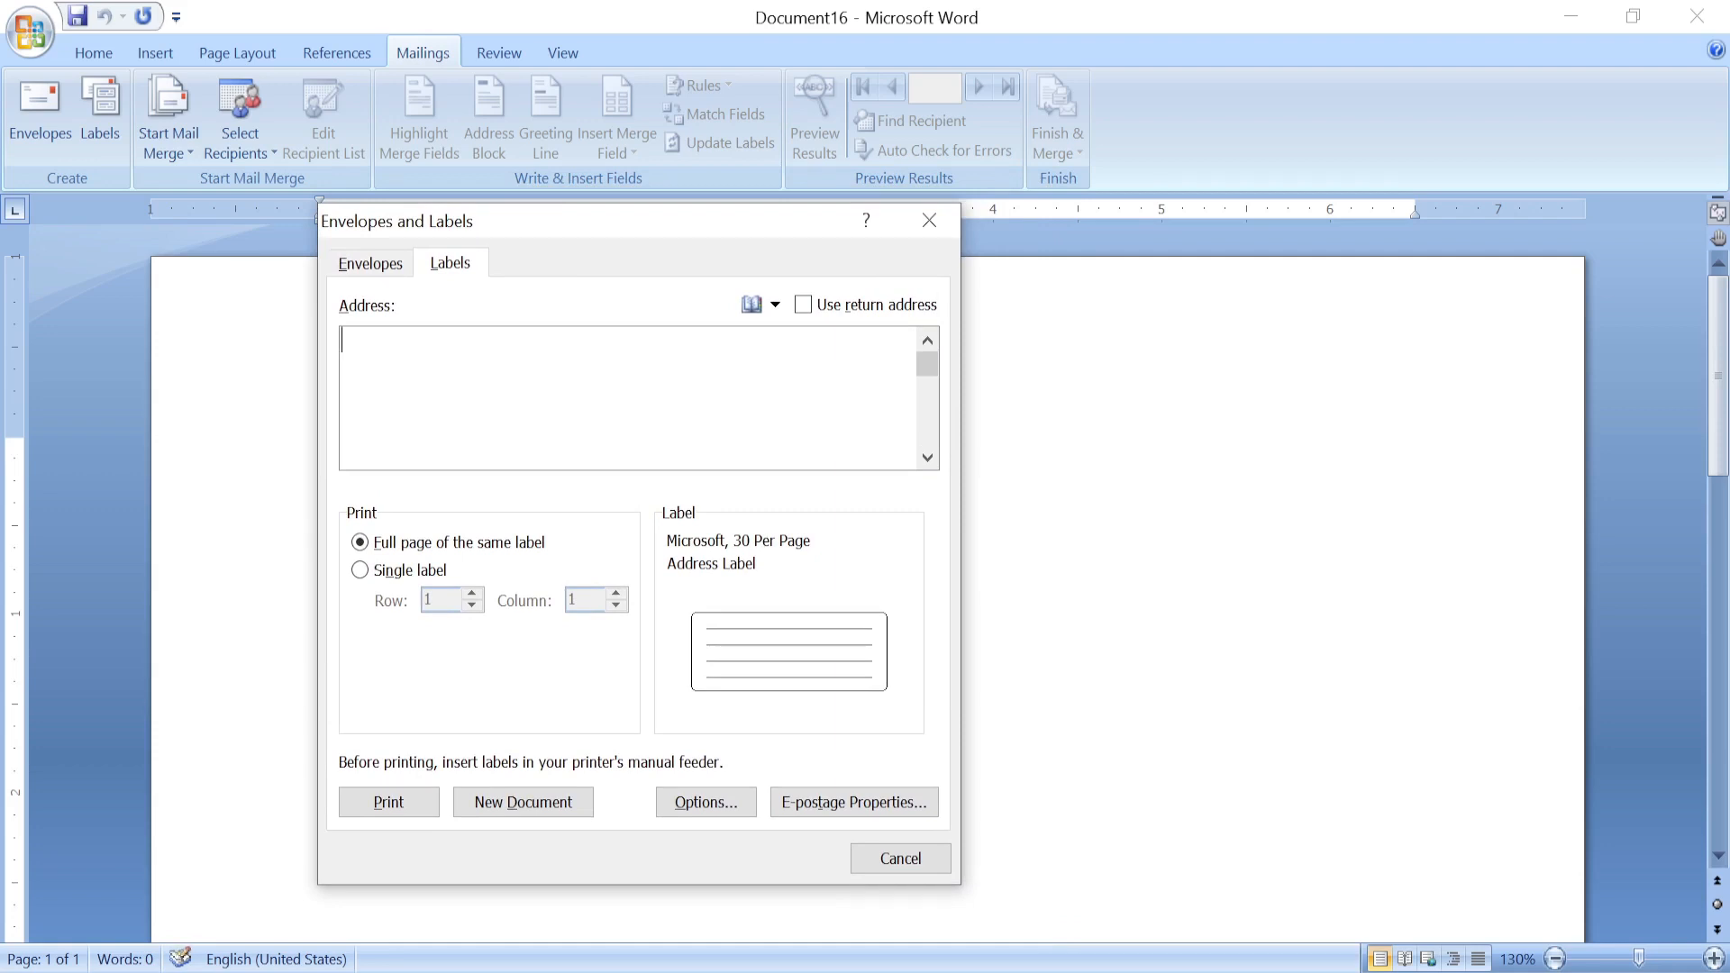
{"action": "type", "text": "The Global Computer "}
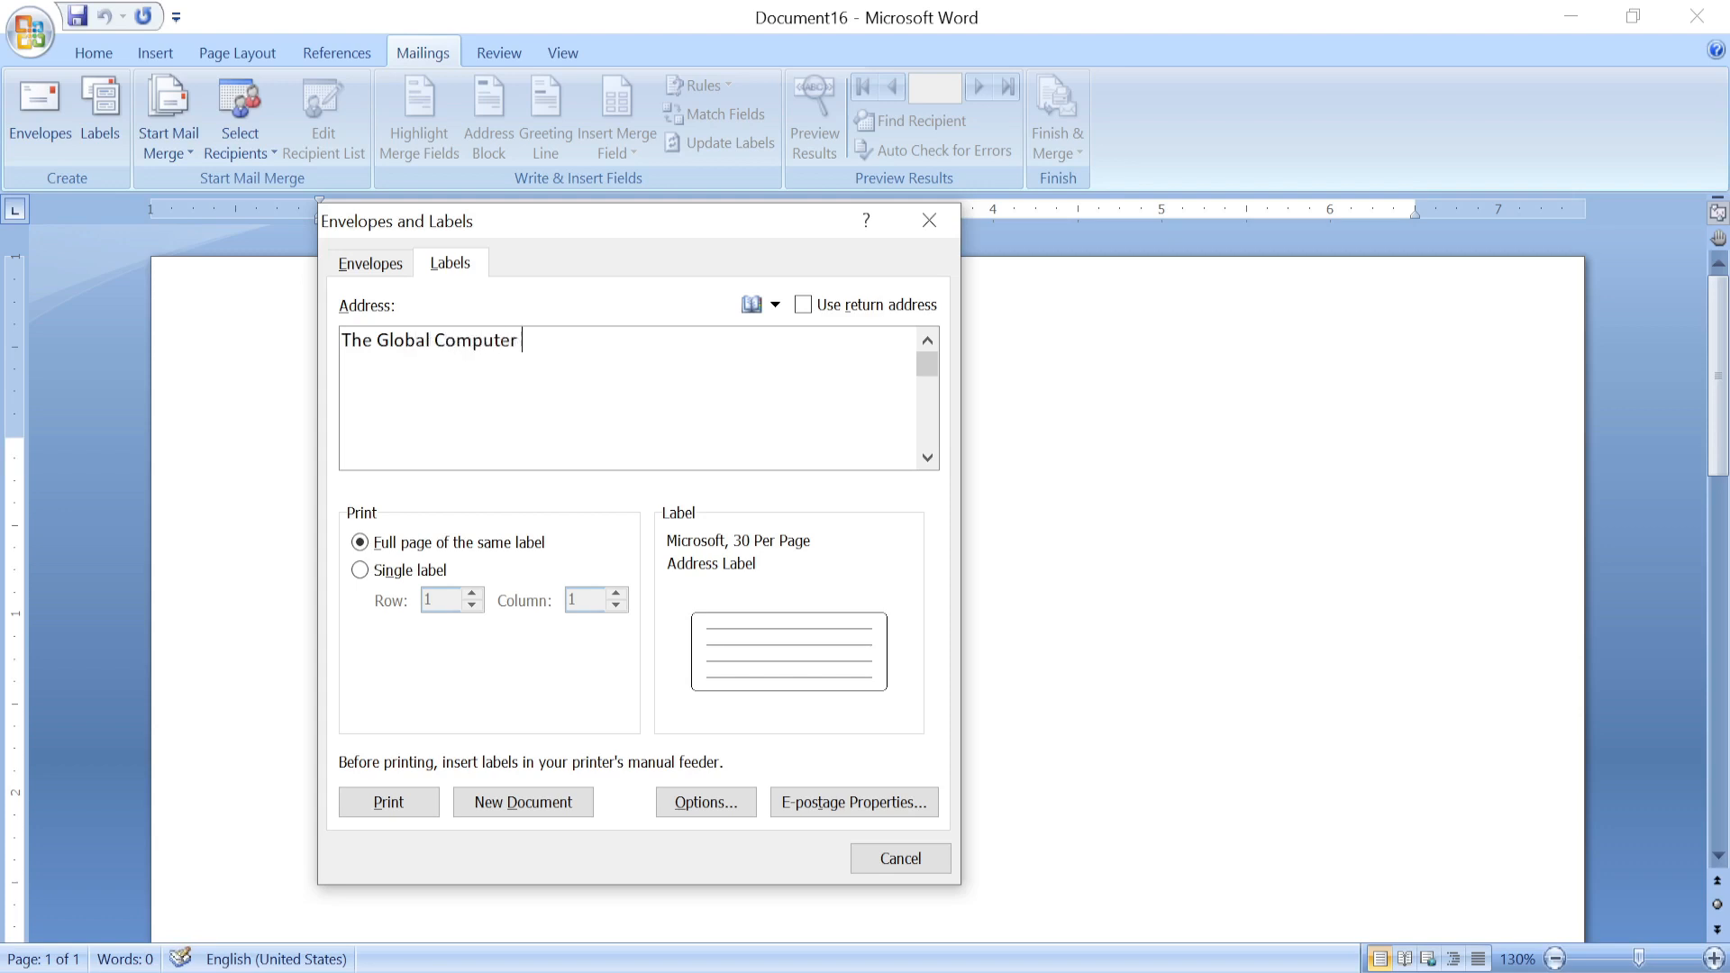
{"action": "type", "text": "Society"}
{"action": "key", "text": "Return"}
{"action": "type", "text": "Mallital N"}
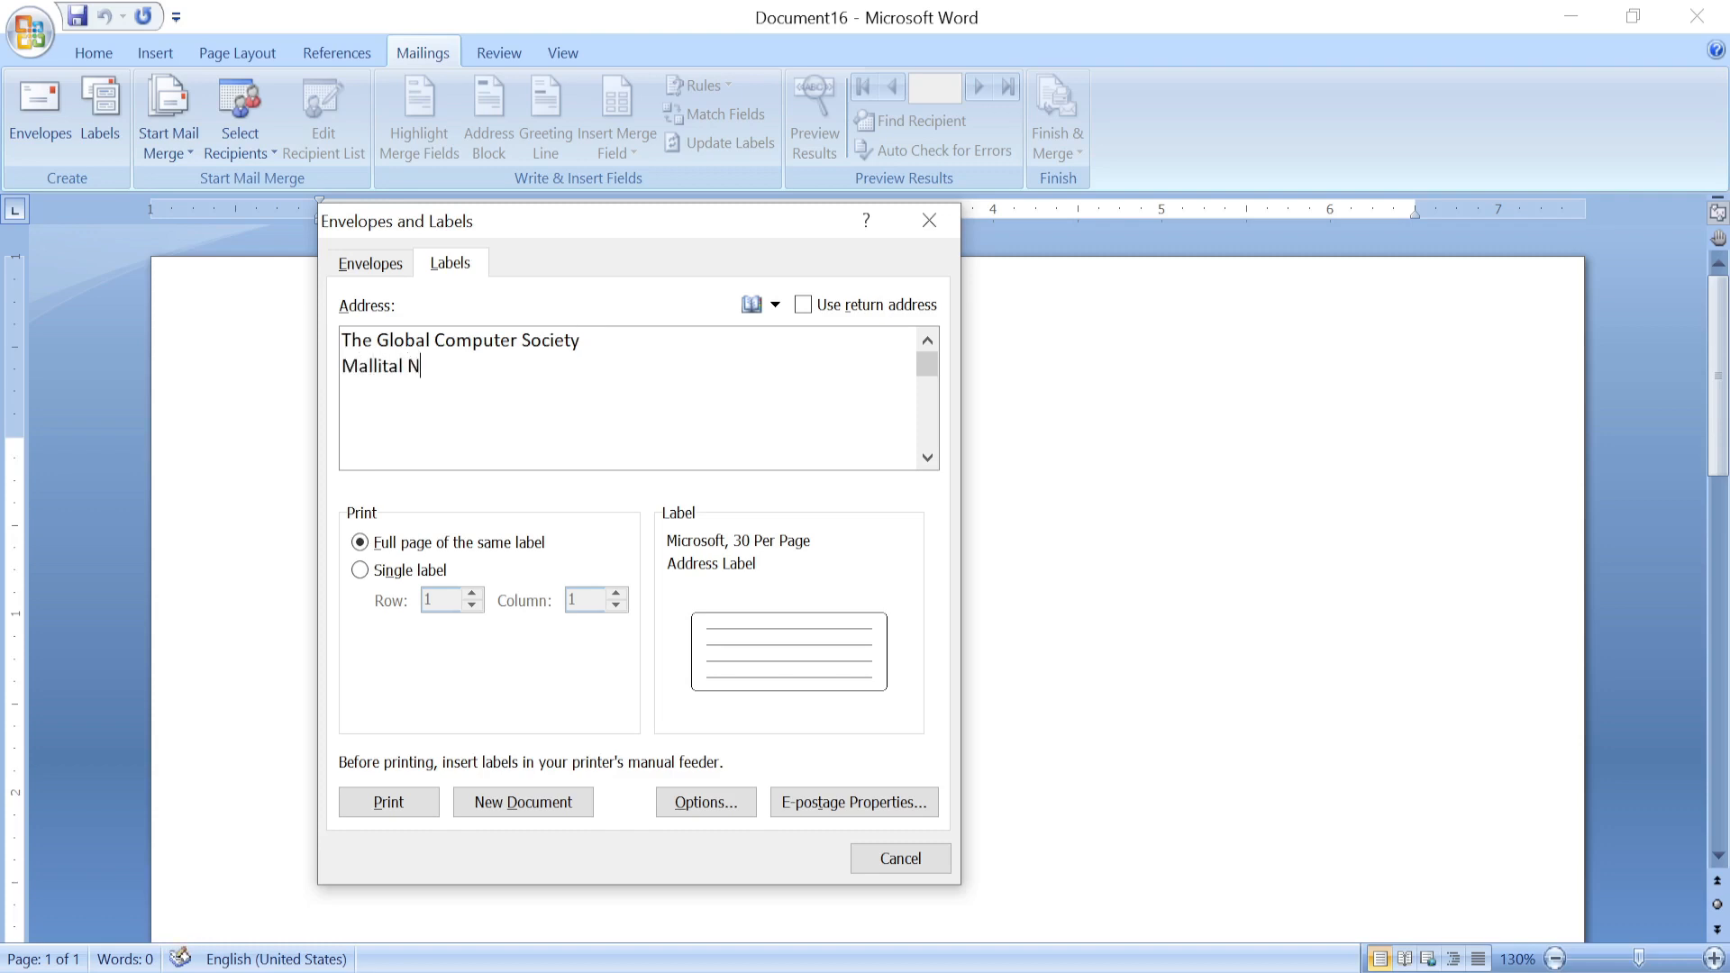
{"action": "type", "text": "ainital"}
Choose Microsoft 30 Per Page address labels (1" x 2.63", 8.5" x 11" pages) in Label Options.
{"action": "left_click", "coordinate": [718, 805]}
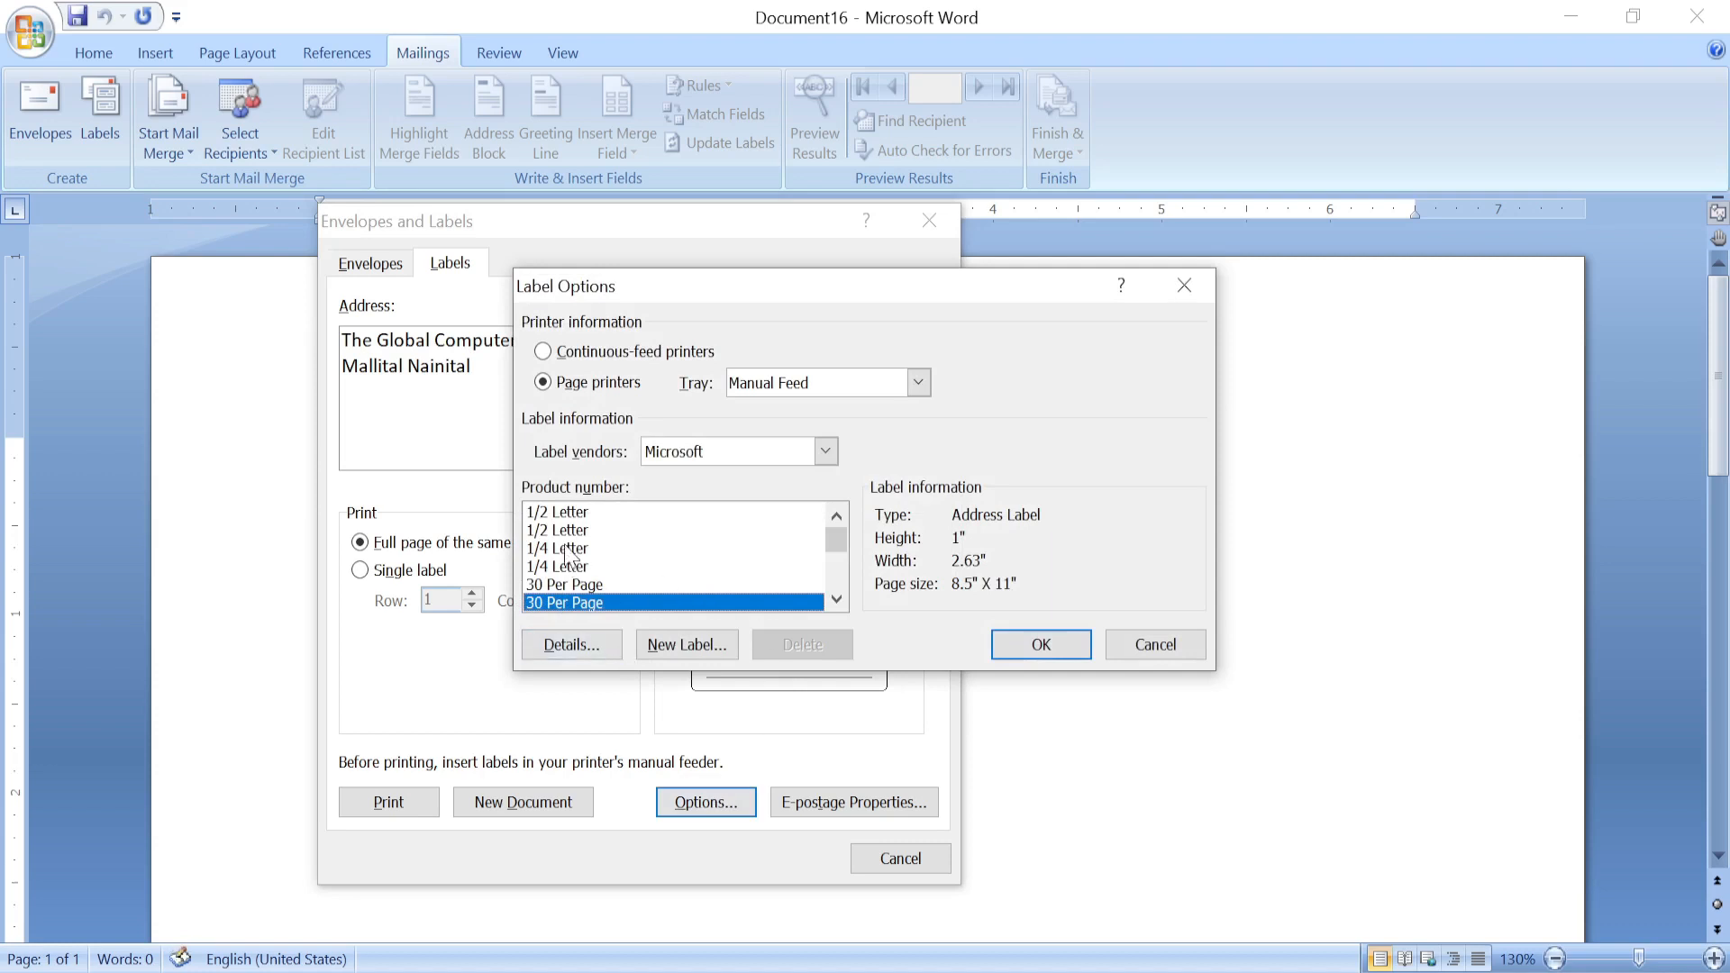
{"action": "mouse_move", "coordinate": [834, 540]}
{"action": "left_mouse_down"}
{"action": "mouse_move", "coordinate": [841, 566]}
{"action": "mouse_move", "coordinate": [838, 528]}
{"action": "mouse_move", "coordinate": [836, 548]}
{"action": "left_mouse_up"}
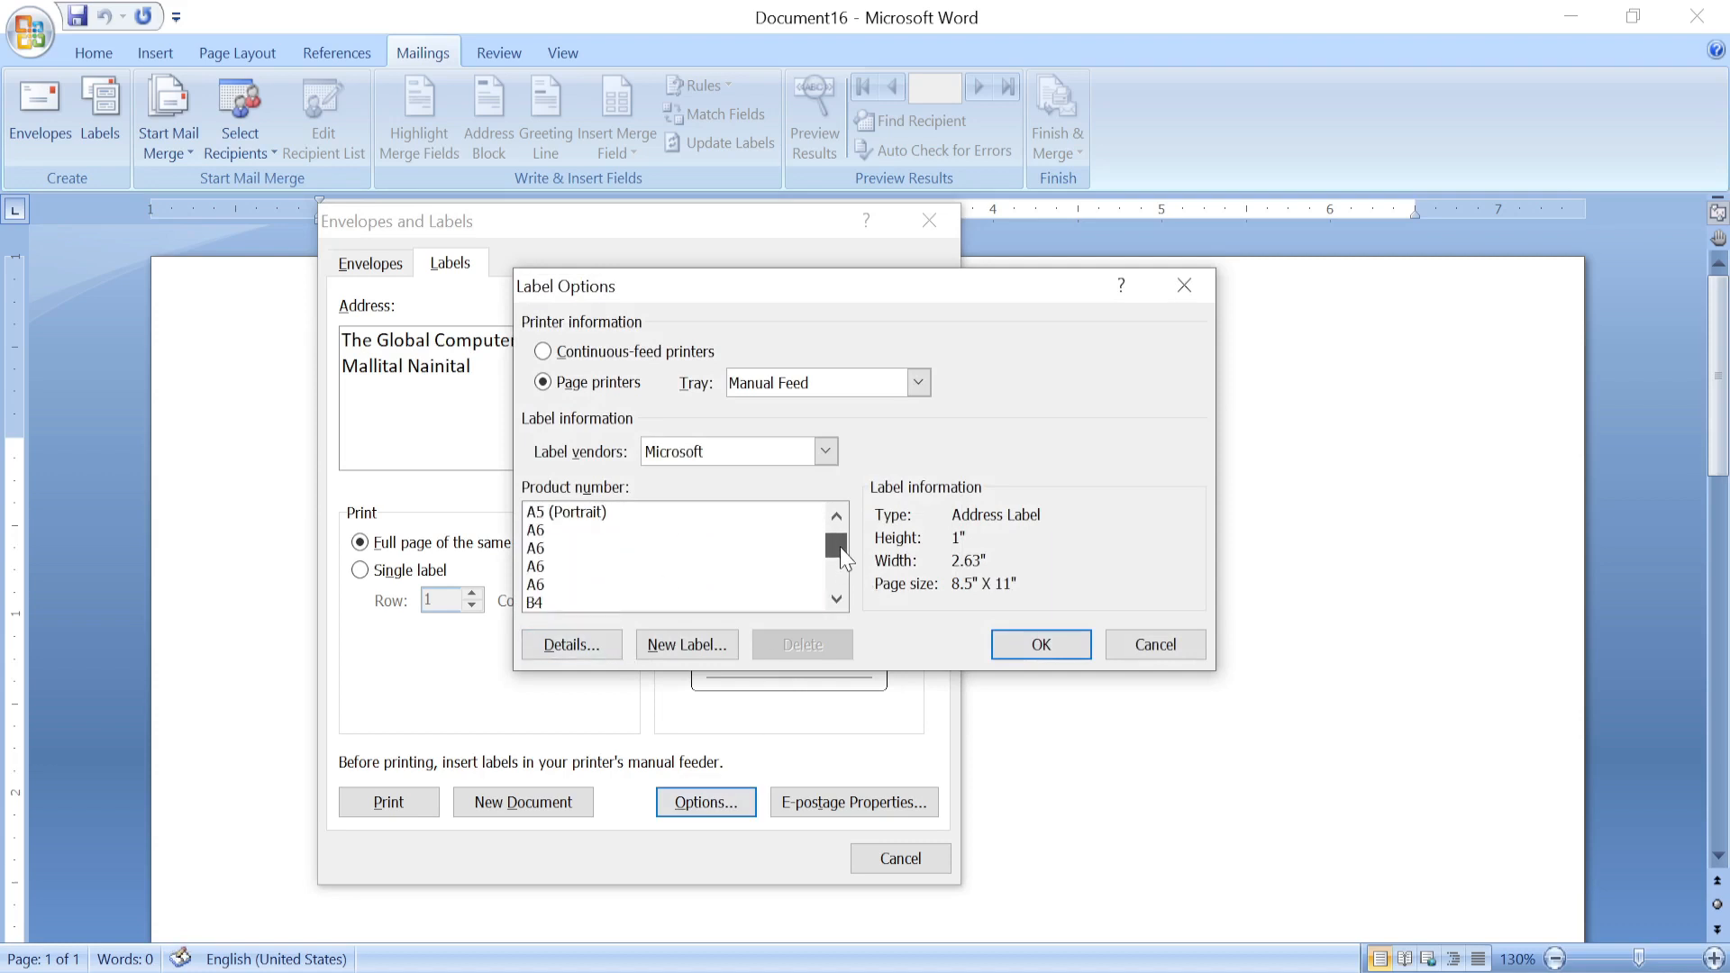
{"action": "scroll", "coordinate": [657, 566], "scroll_direction": "down", "scroll_amount": 2}
{"action": "scroll", "coordinate": [659, 566], "scroll_direction": "down", "scroll_amount": 2}
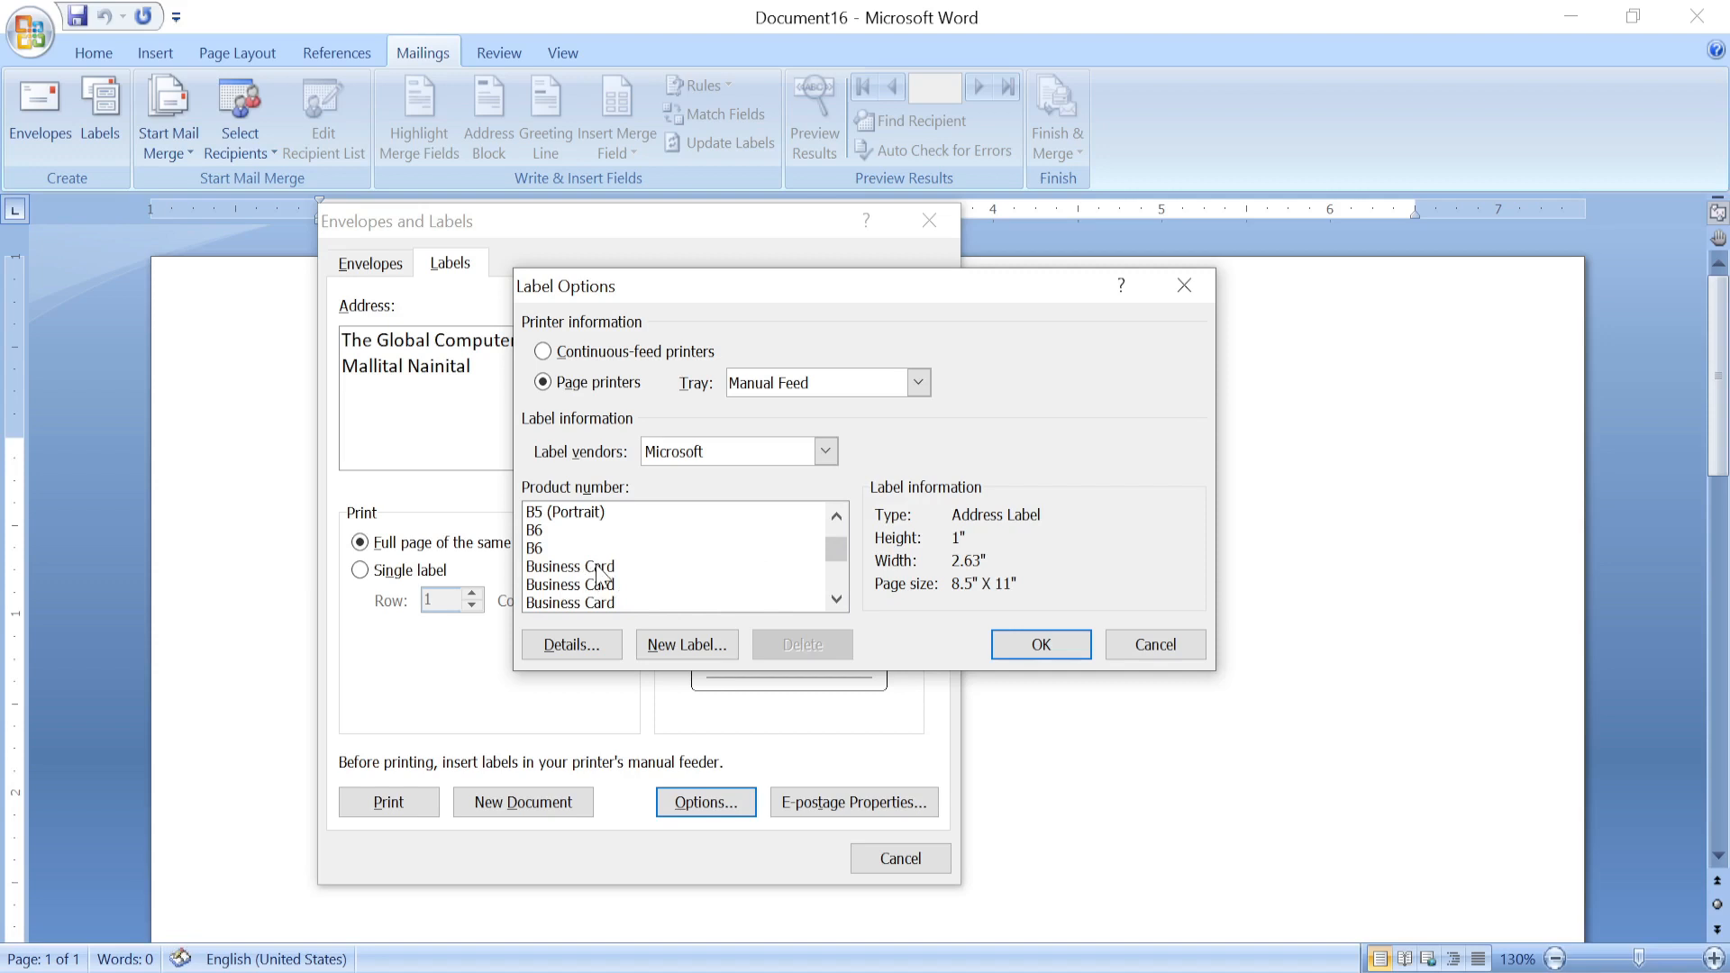
{"action": "left_click_drag", "start_coordinate": [836, 564], "coordinate": [836, 544]}
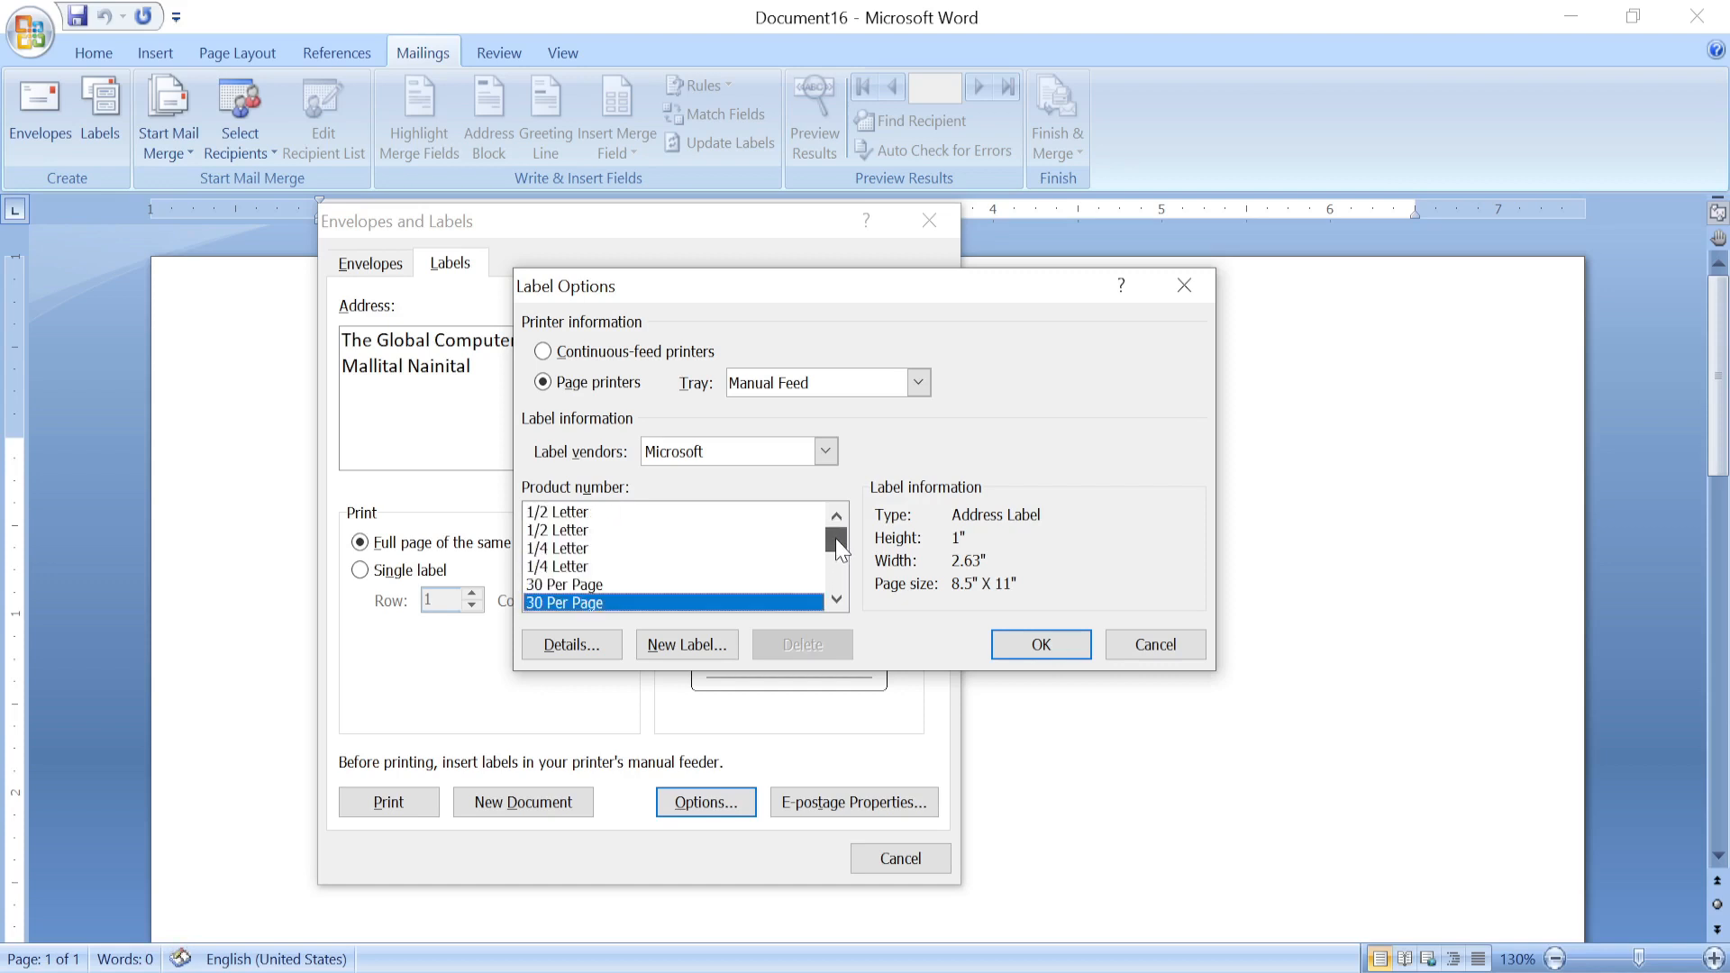
{"action": "left_click", "coordinate": [562, 551]}
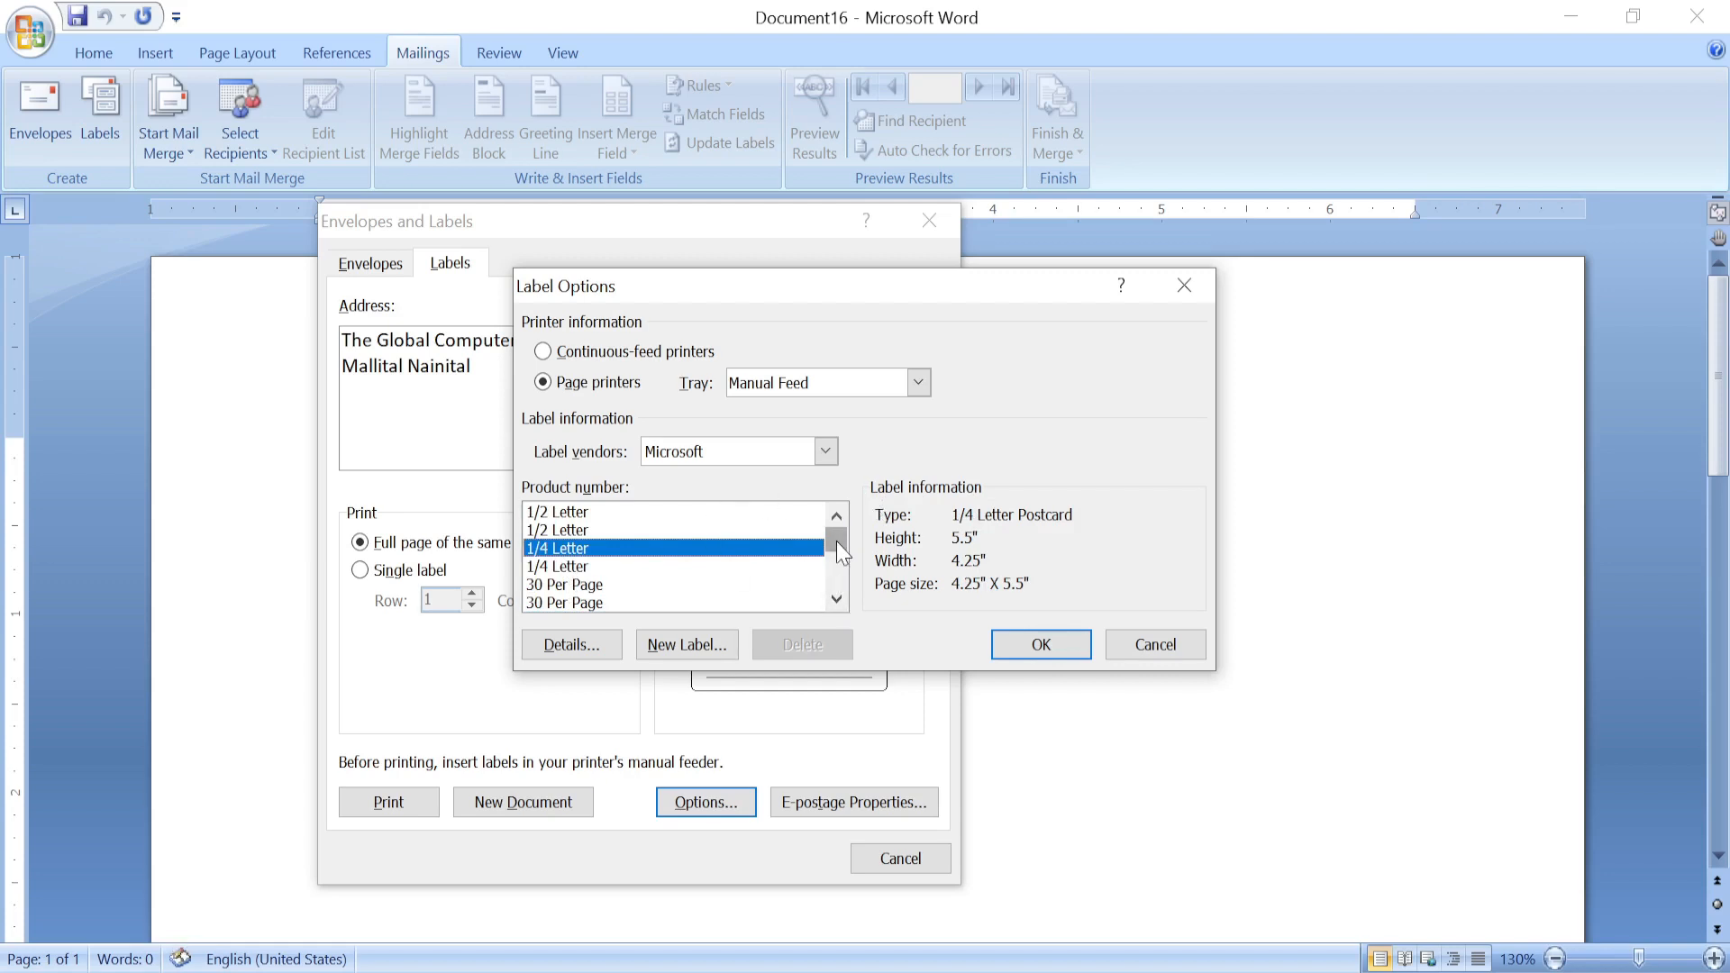
{"action": "left_click", "coordinate": [570, 566]}
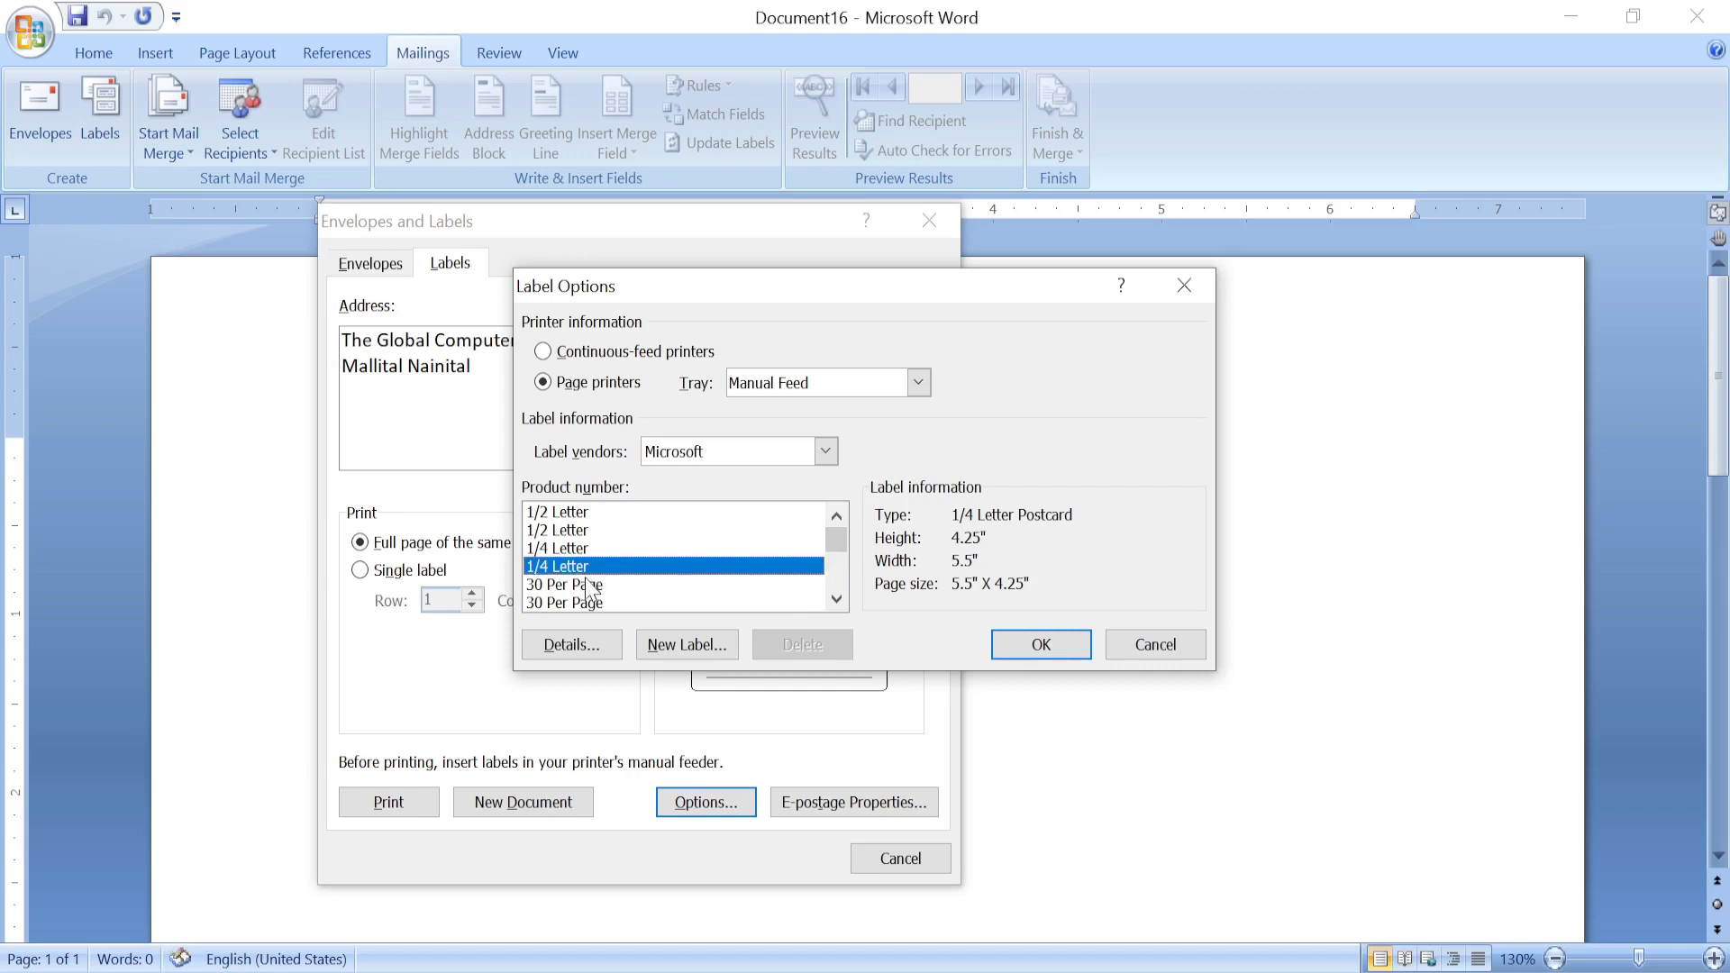
{"action": "left_click", "coordinate": [586, 585]}
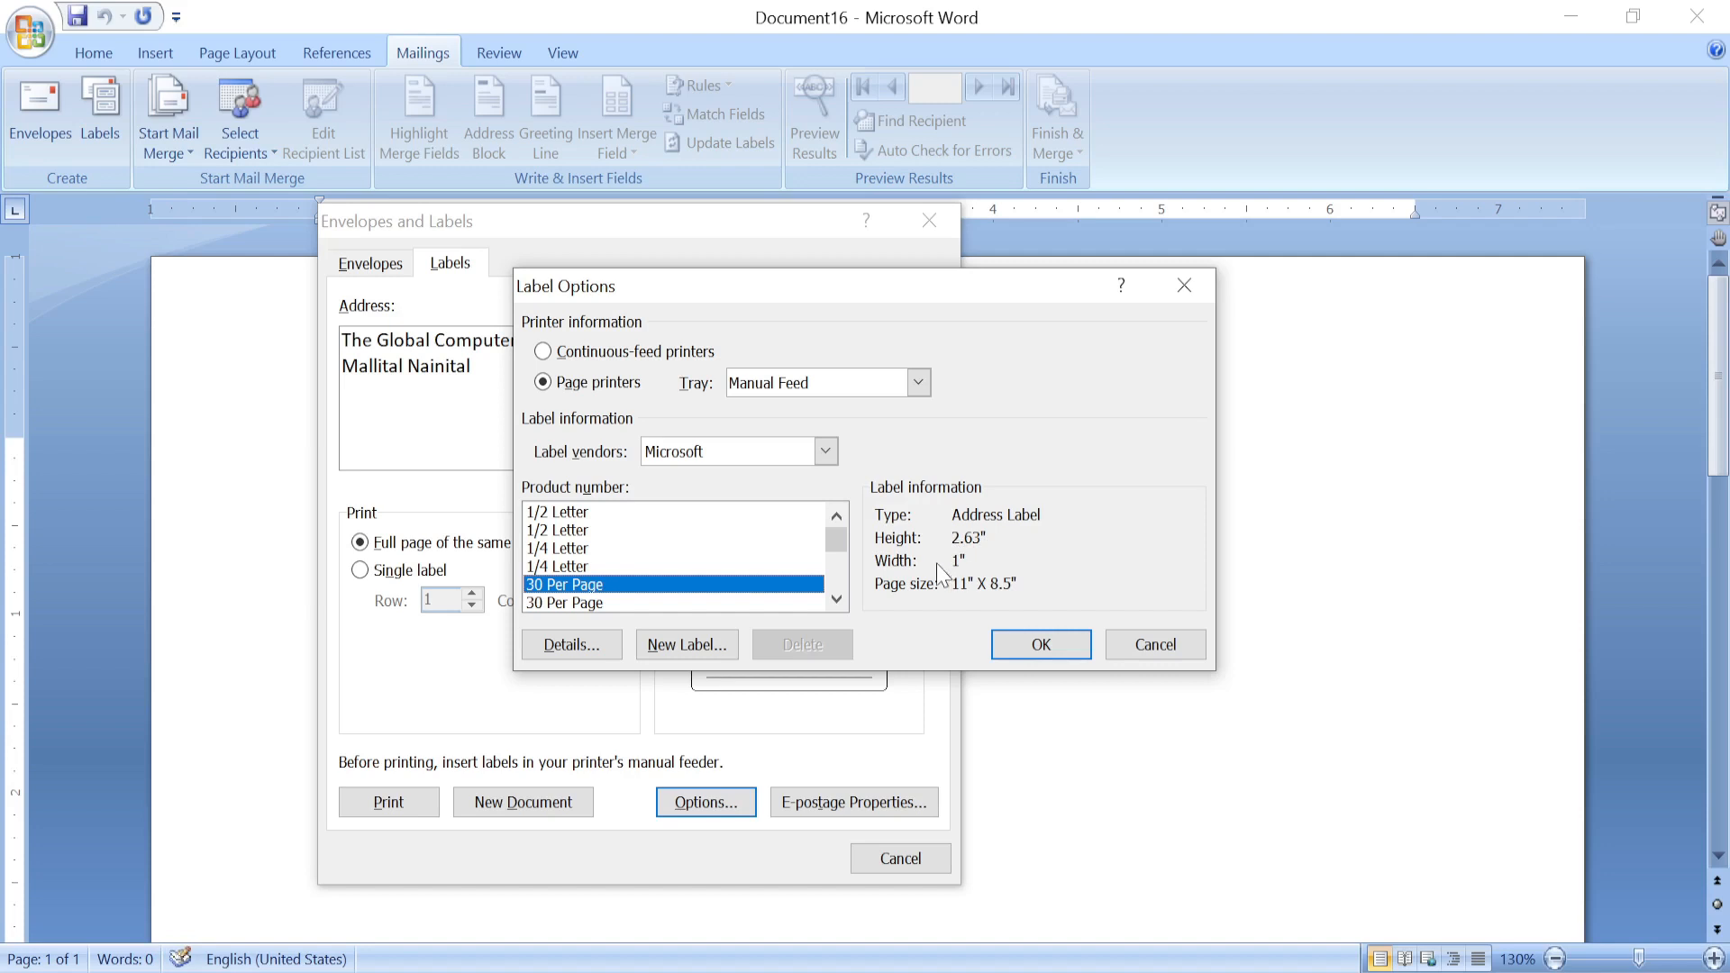
{"action": "left_click", "coordinate": [564, 604]}
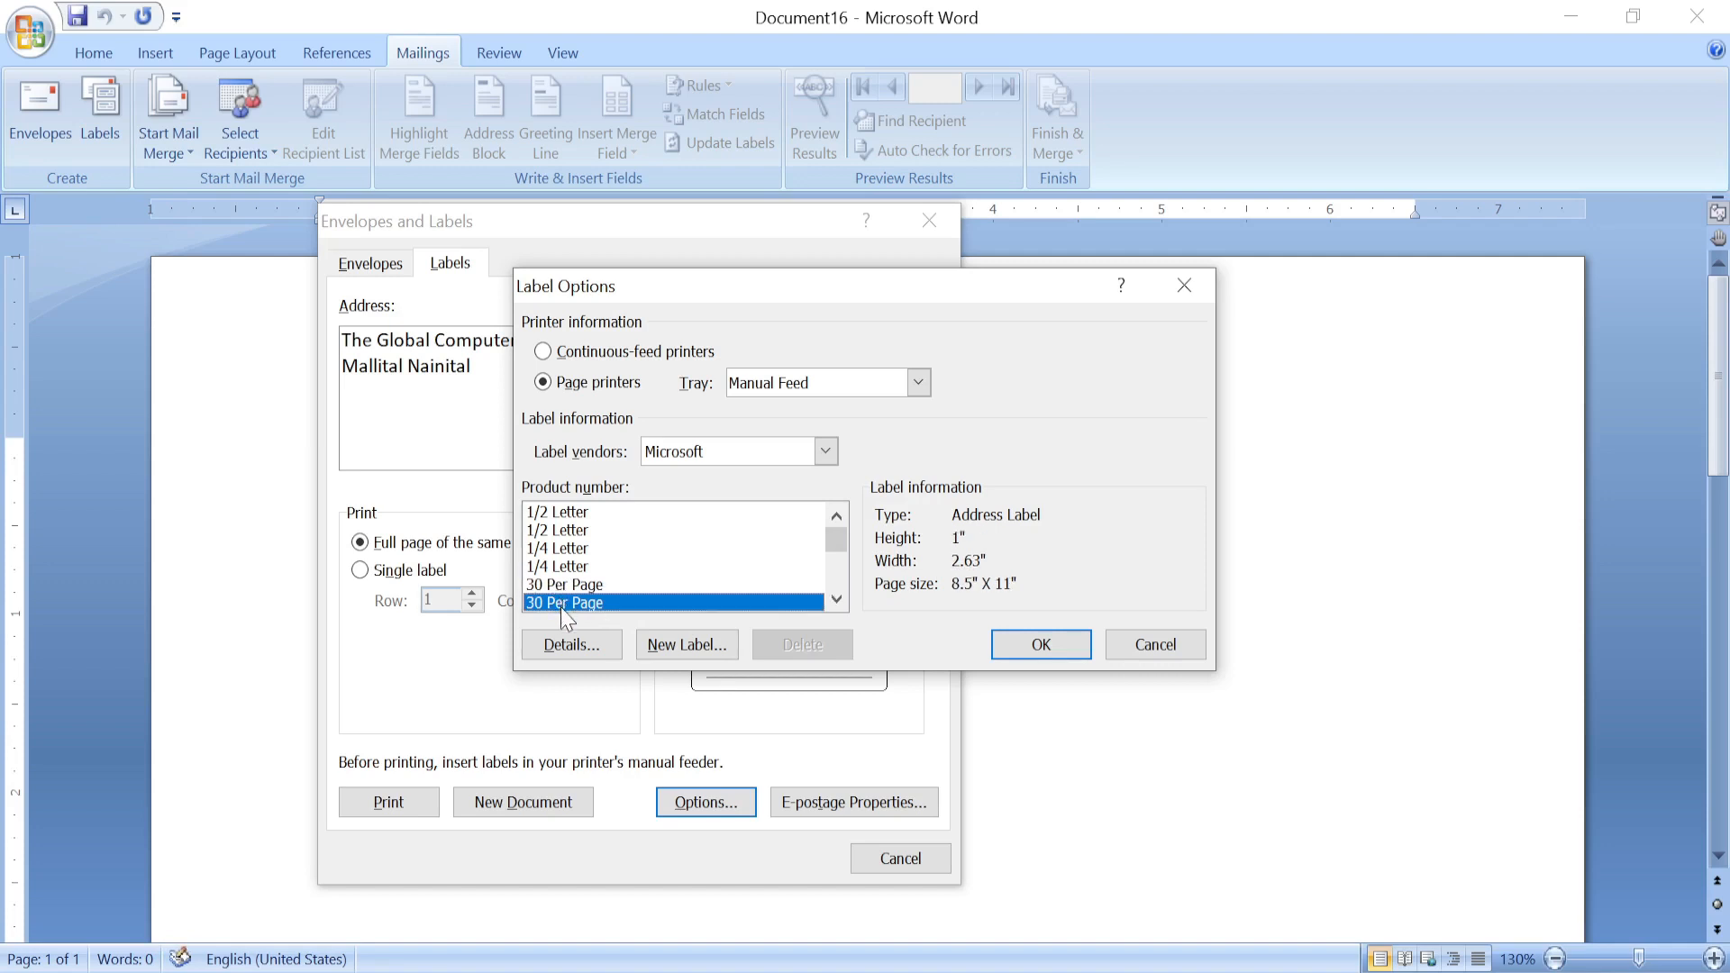
{"action": "left_click", "coordinate": [1024, 644]}
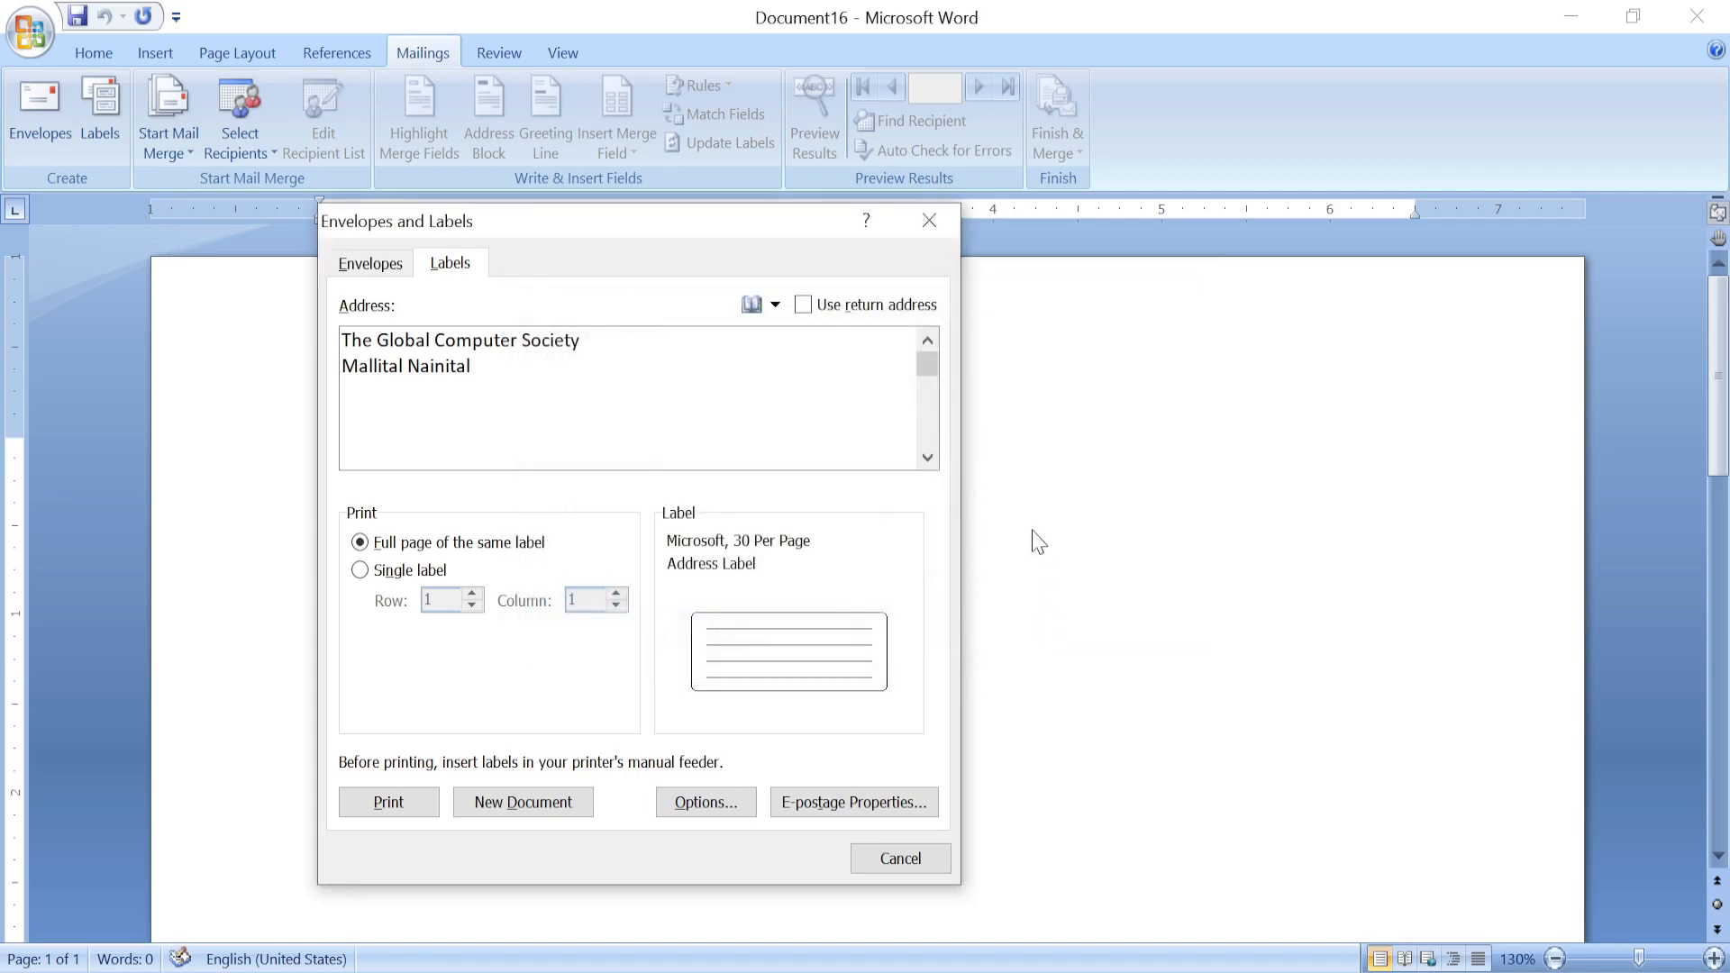
Generate the Labels17 document with a full page of address labels and scroll through it.
{"action": "left_click", "coordinate": [527, 800]}
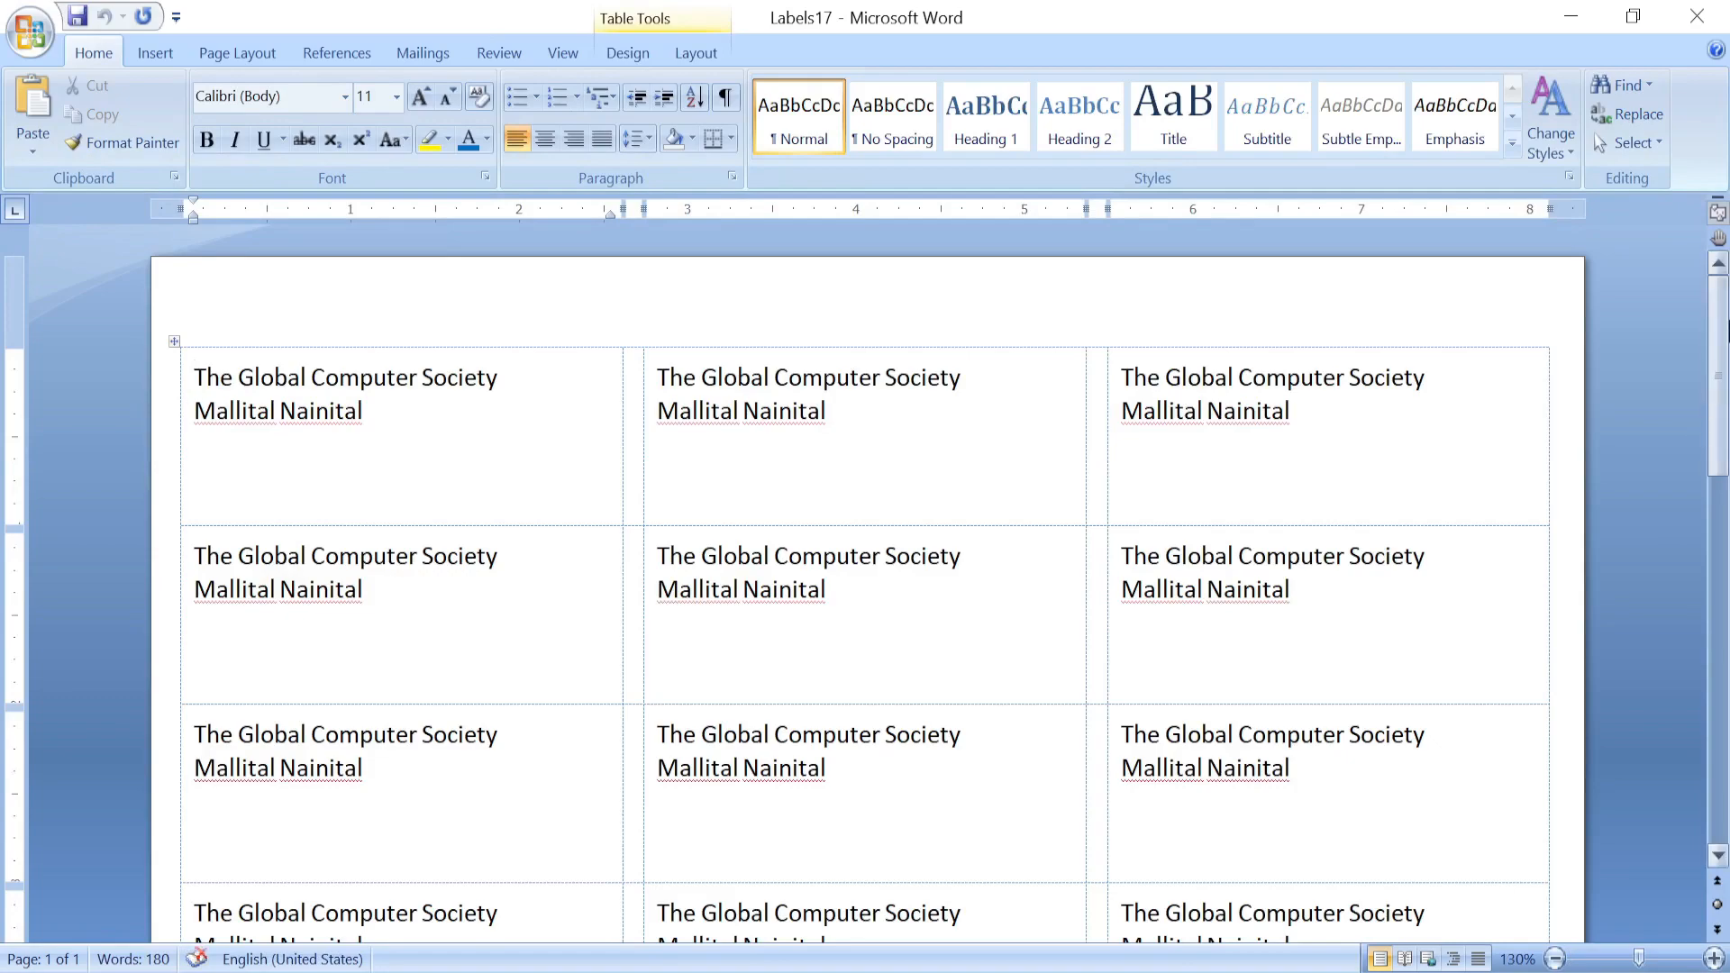
{"action": "left_click_drag", "start_coordinate": [1722, 410], "coordinate": [1700, 375]}
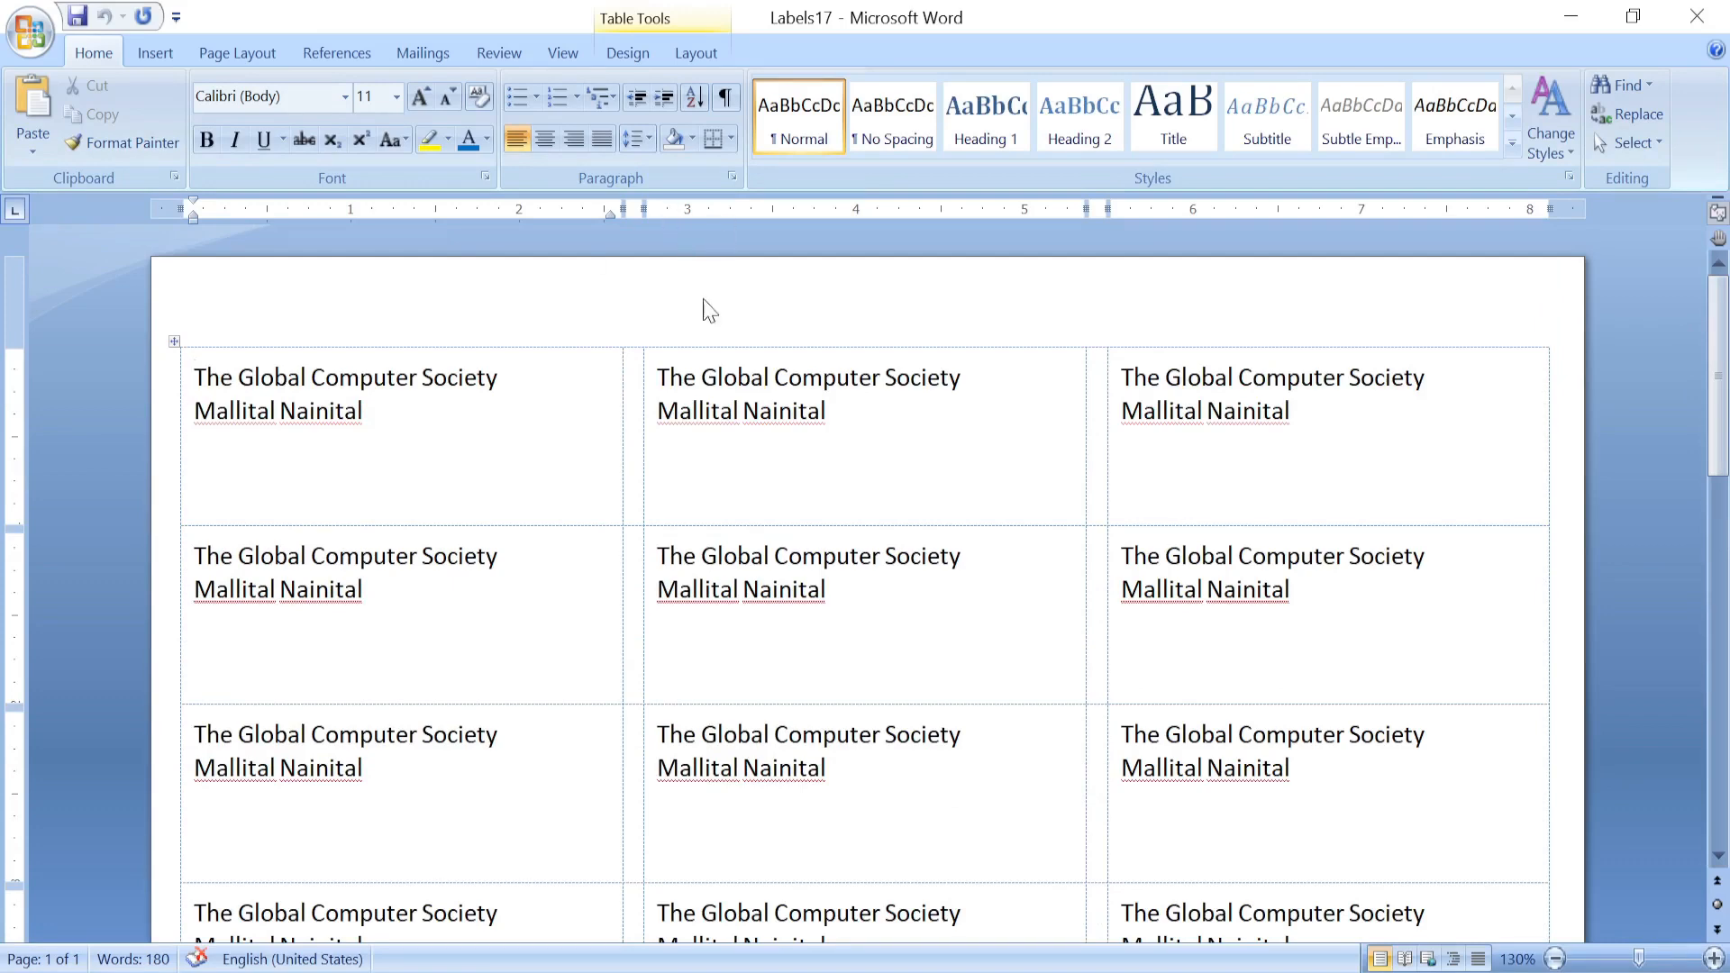
{"action": "scroll", "coordinate": [865, 577], "scroll_direction": "down", "scroll_amount": 10}
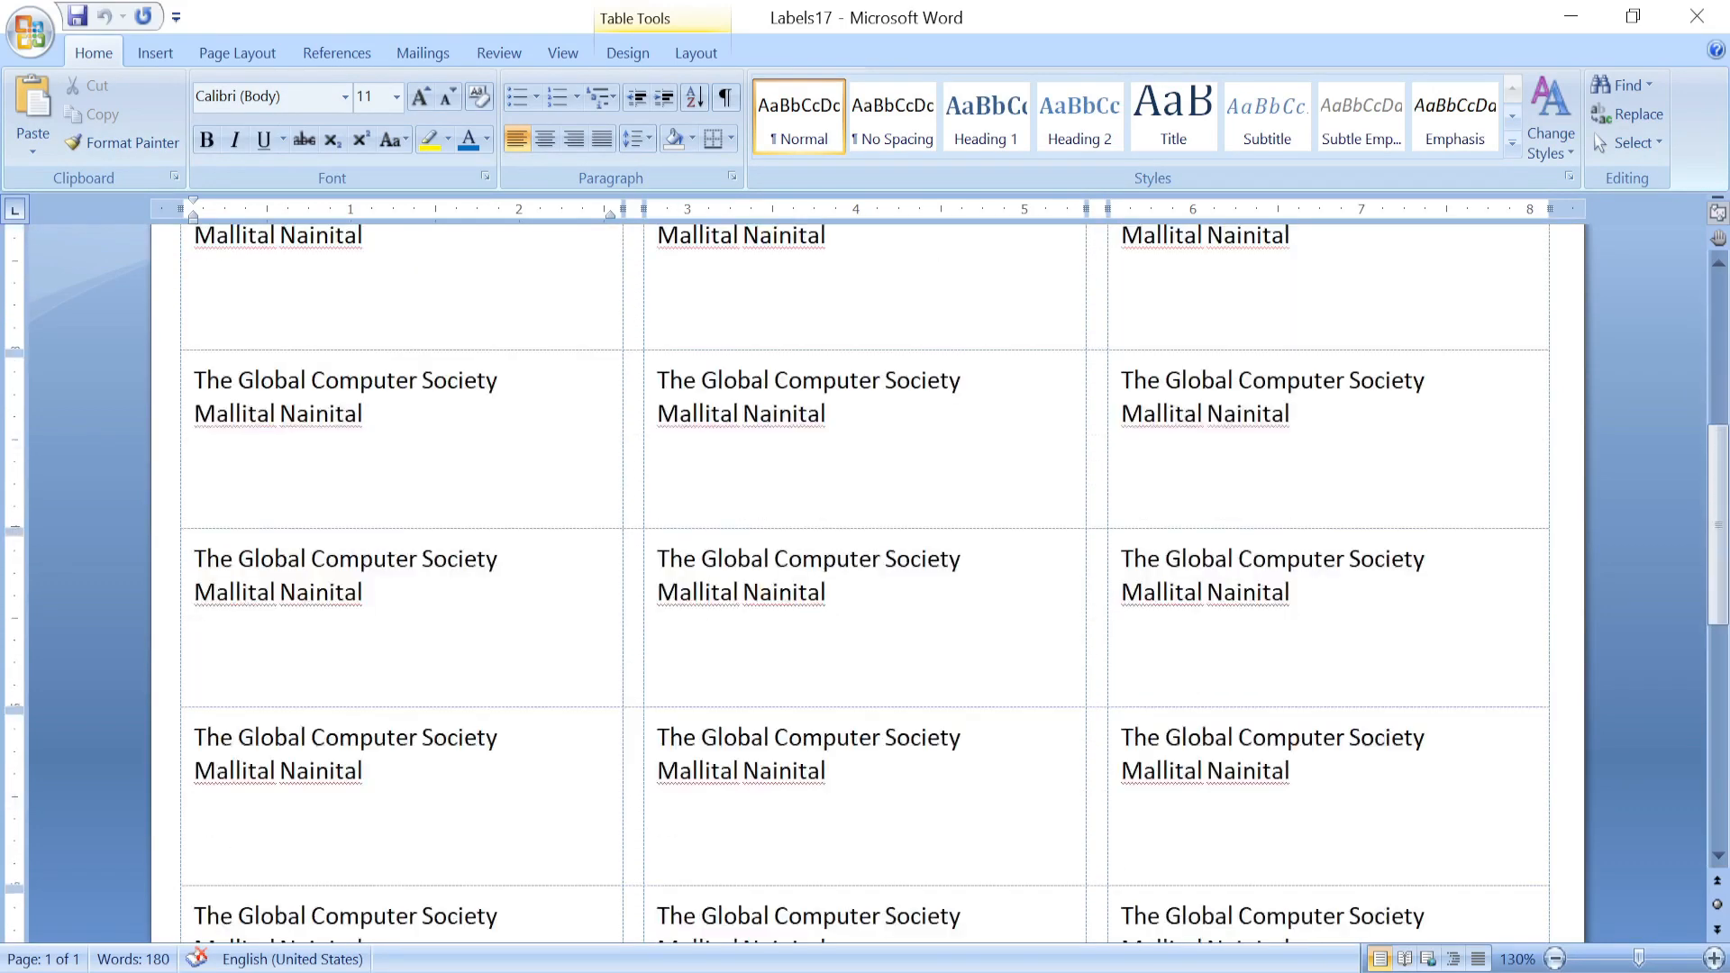
{"action": "scroll", "coordinate": [866, 576], "scroll_direction": "down", "scroll_amount": 3}
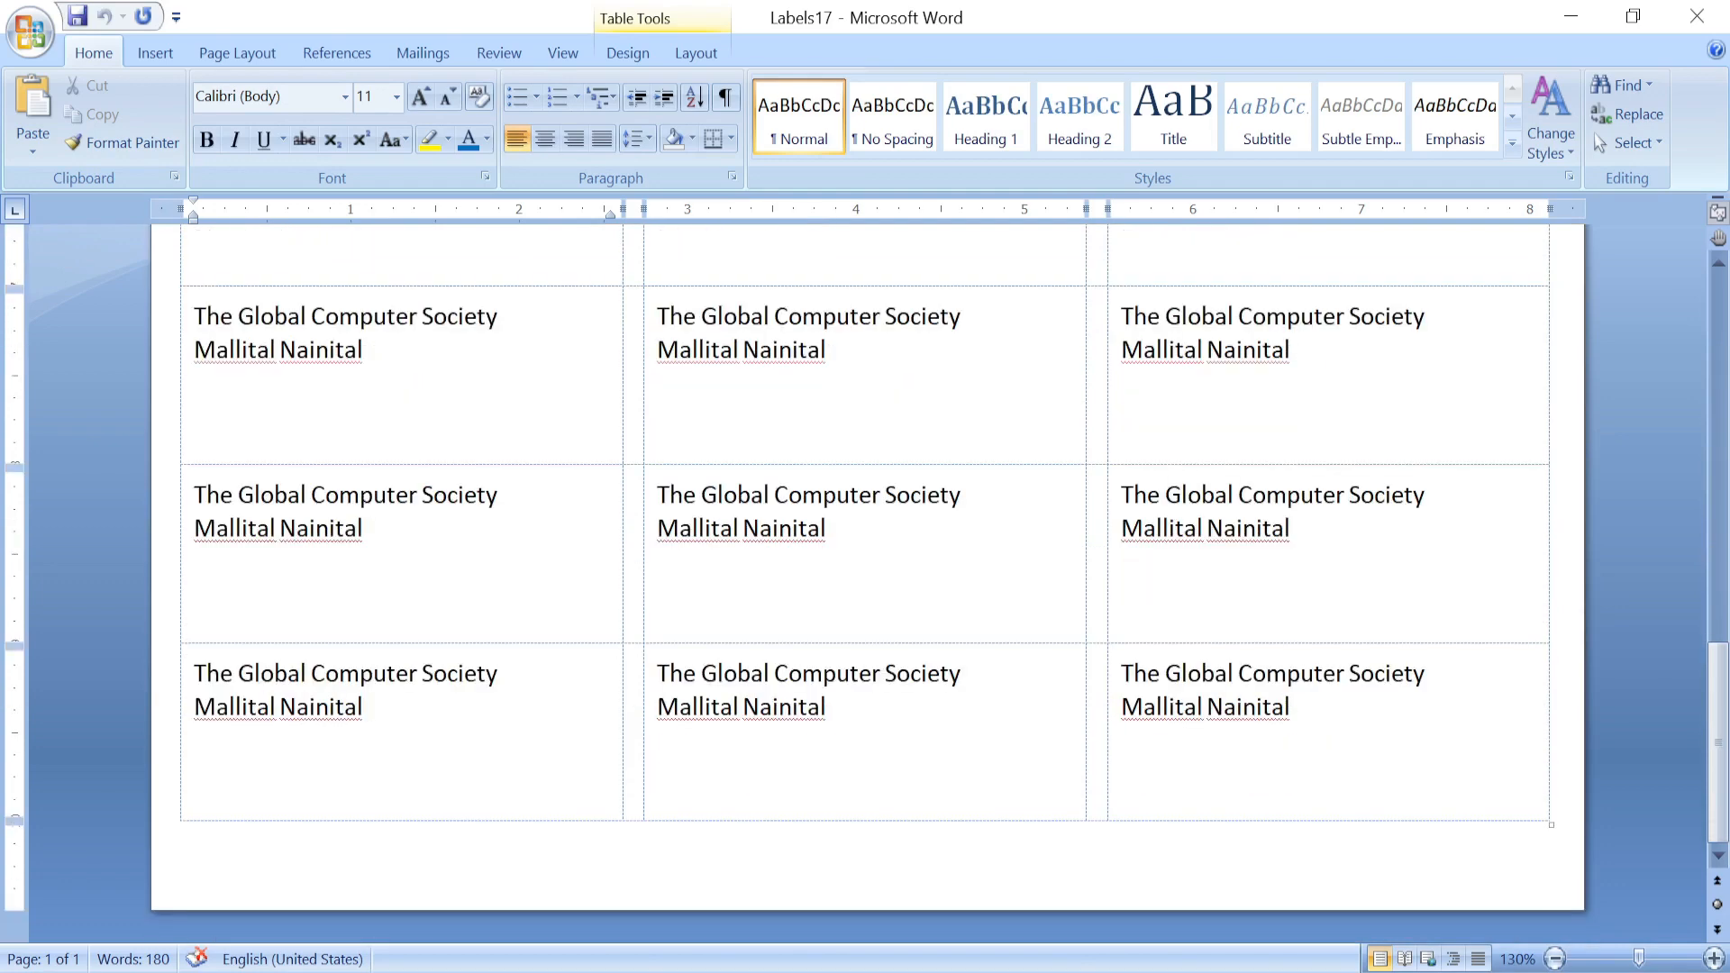
{"action": "scroll", "coordinate": [865, 577], "scroll_direction": "up", "scroll_amount": 3}
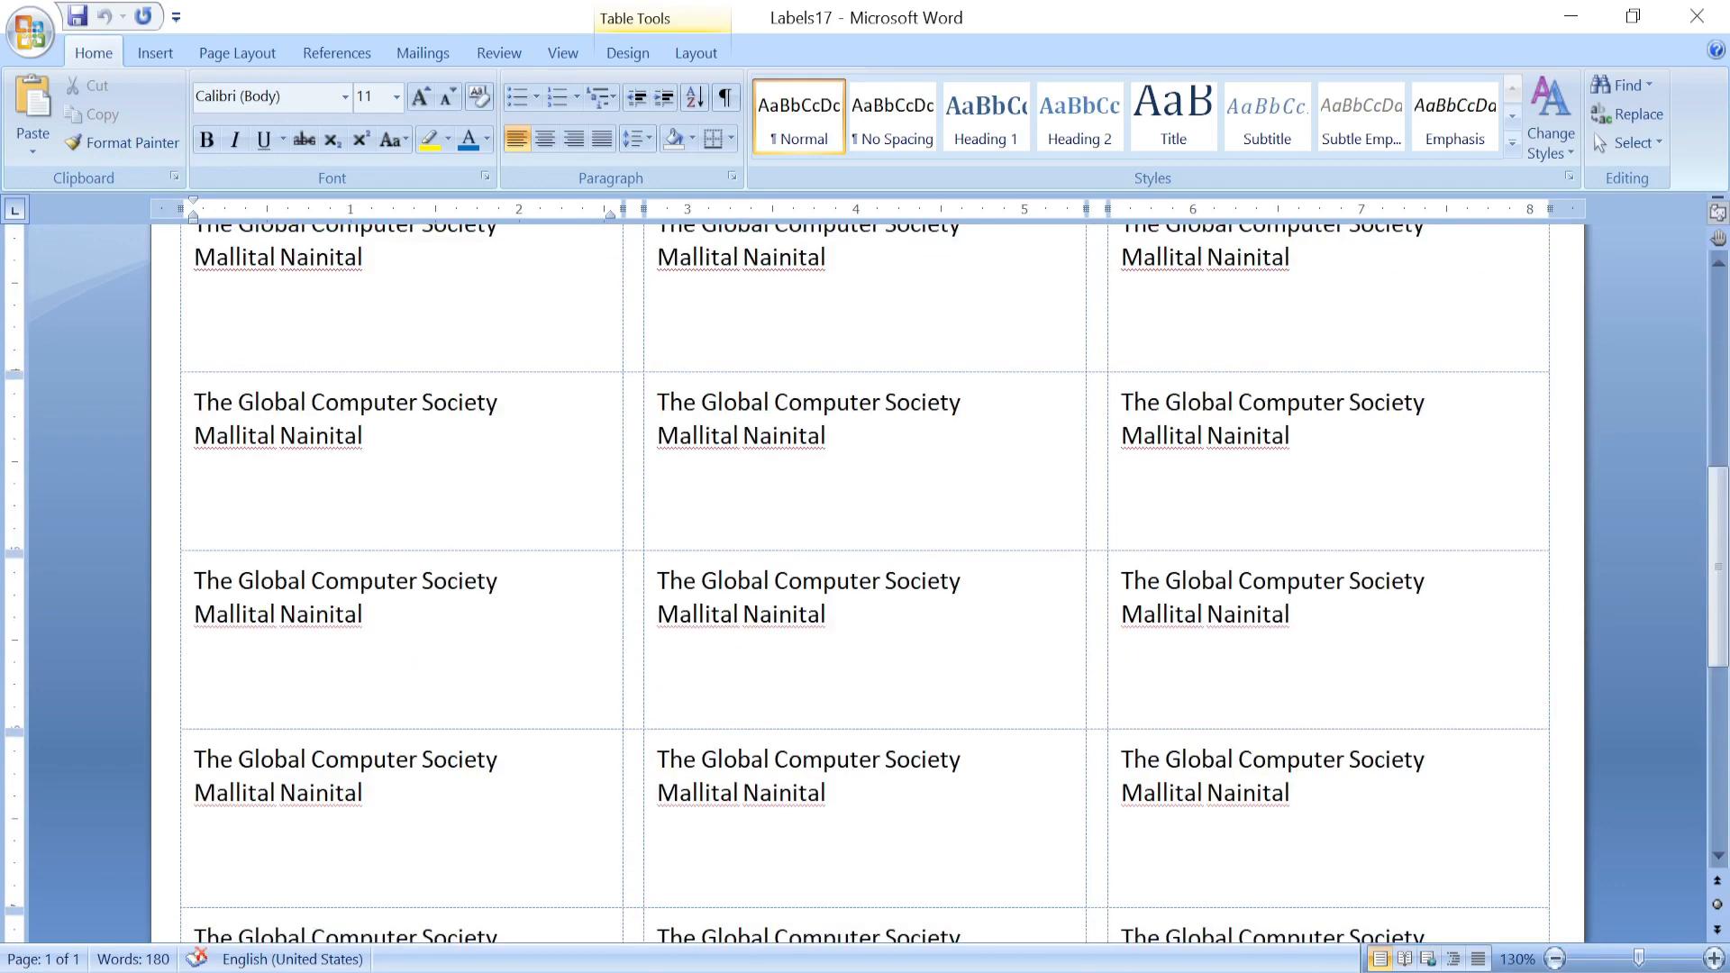
Check the labels document under Mailings, then close Labels17.
{"action": "left_click", "coordinate": [447, 52]}
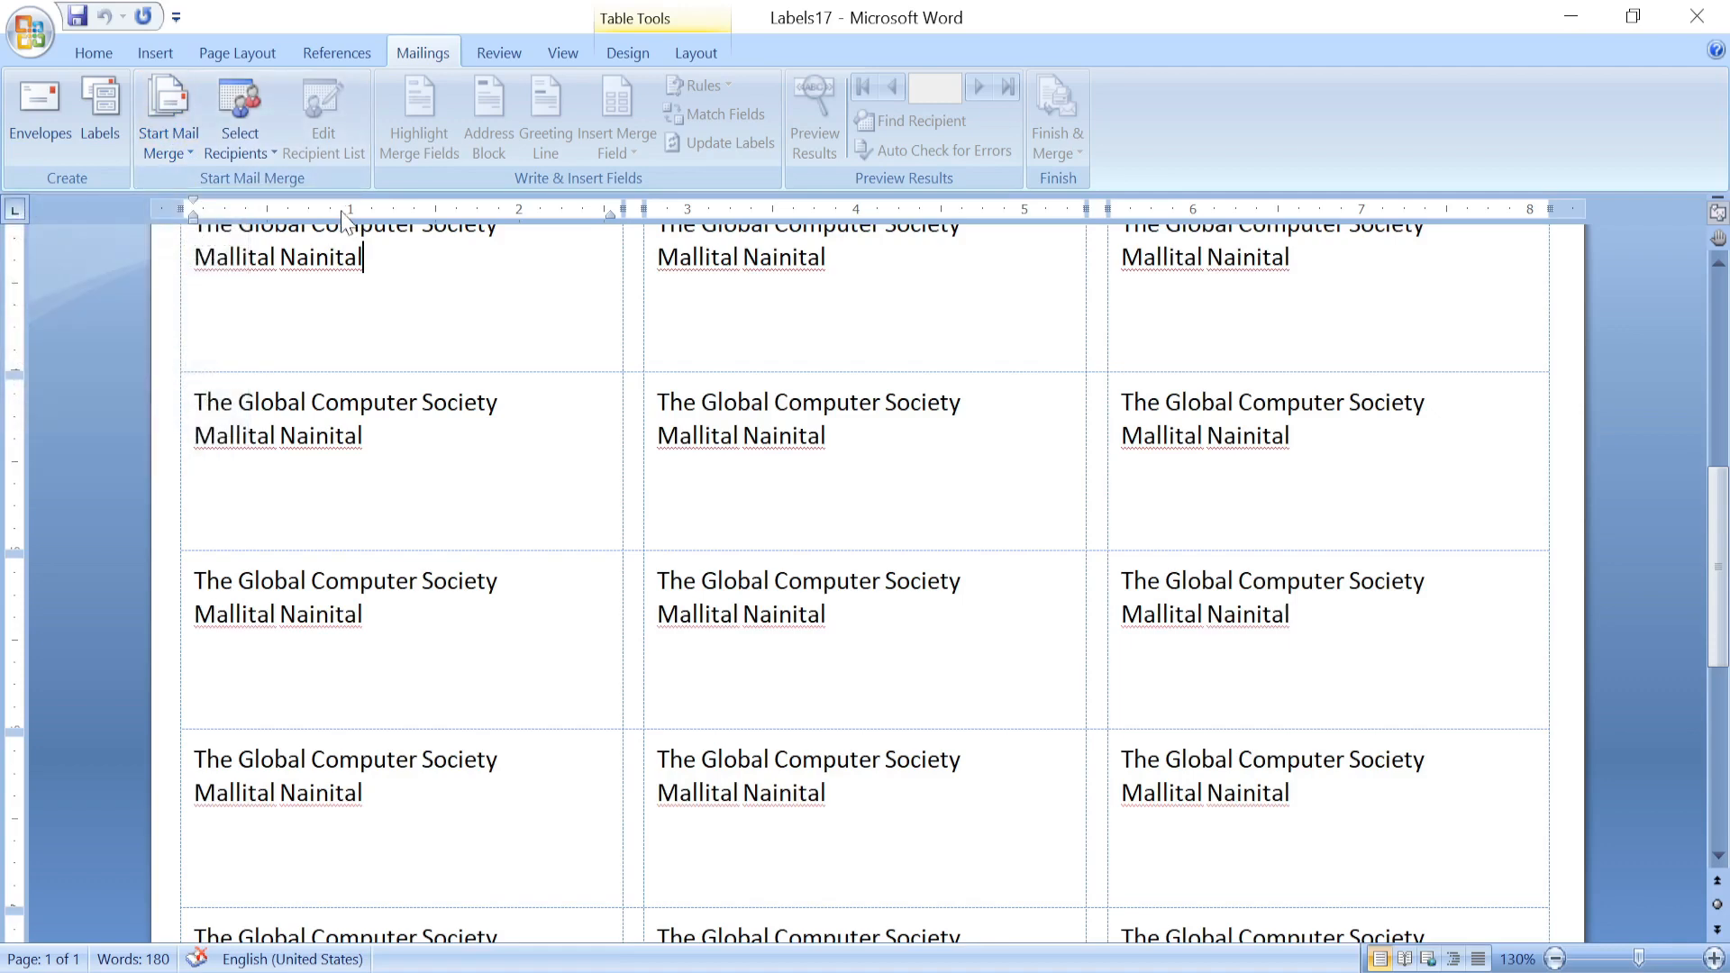
{"action": "scroll", "coordinate": [518, 406], "scroll_direction": "down", "scroll_amount": 1}
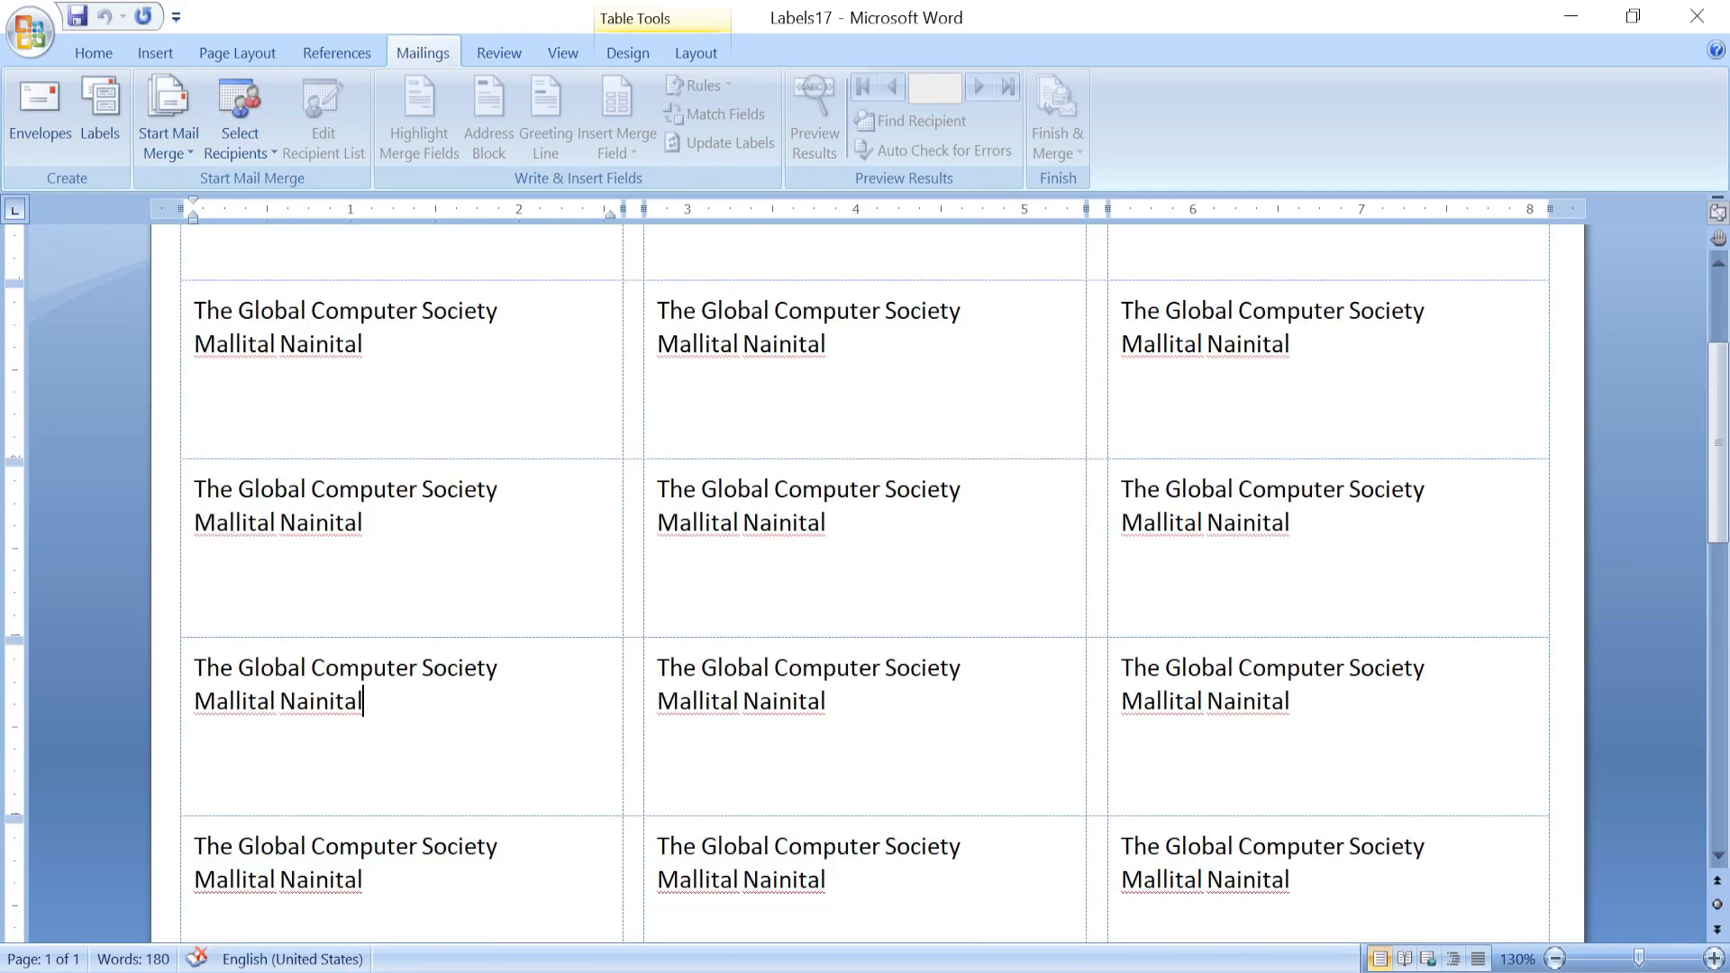
{"action": "scroll", "coordinate": [828, 366], "scroll_direction": "up", "scroll_amount": 3}
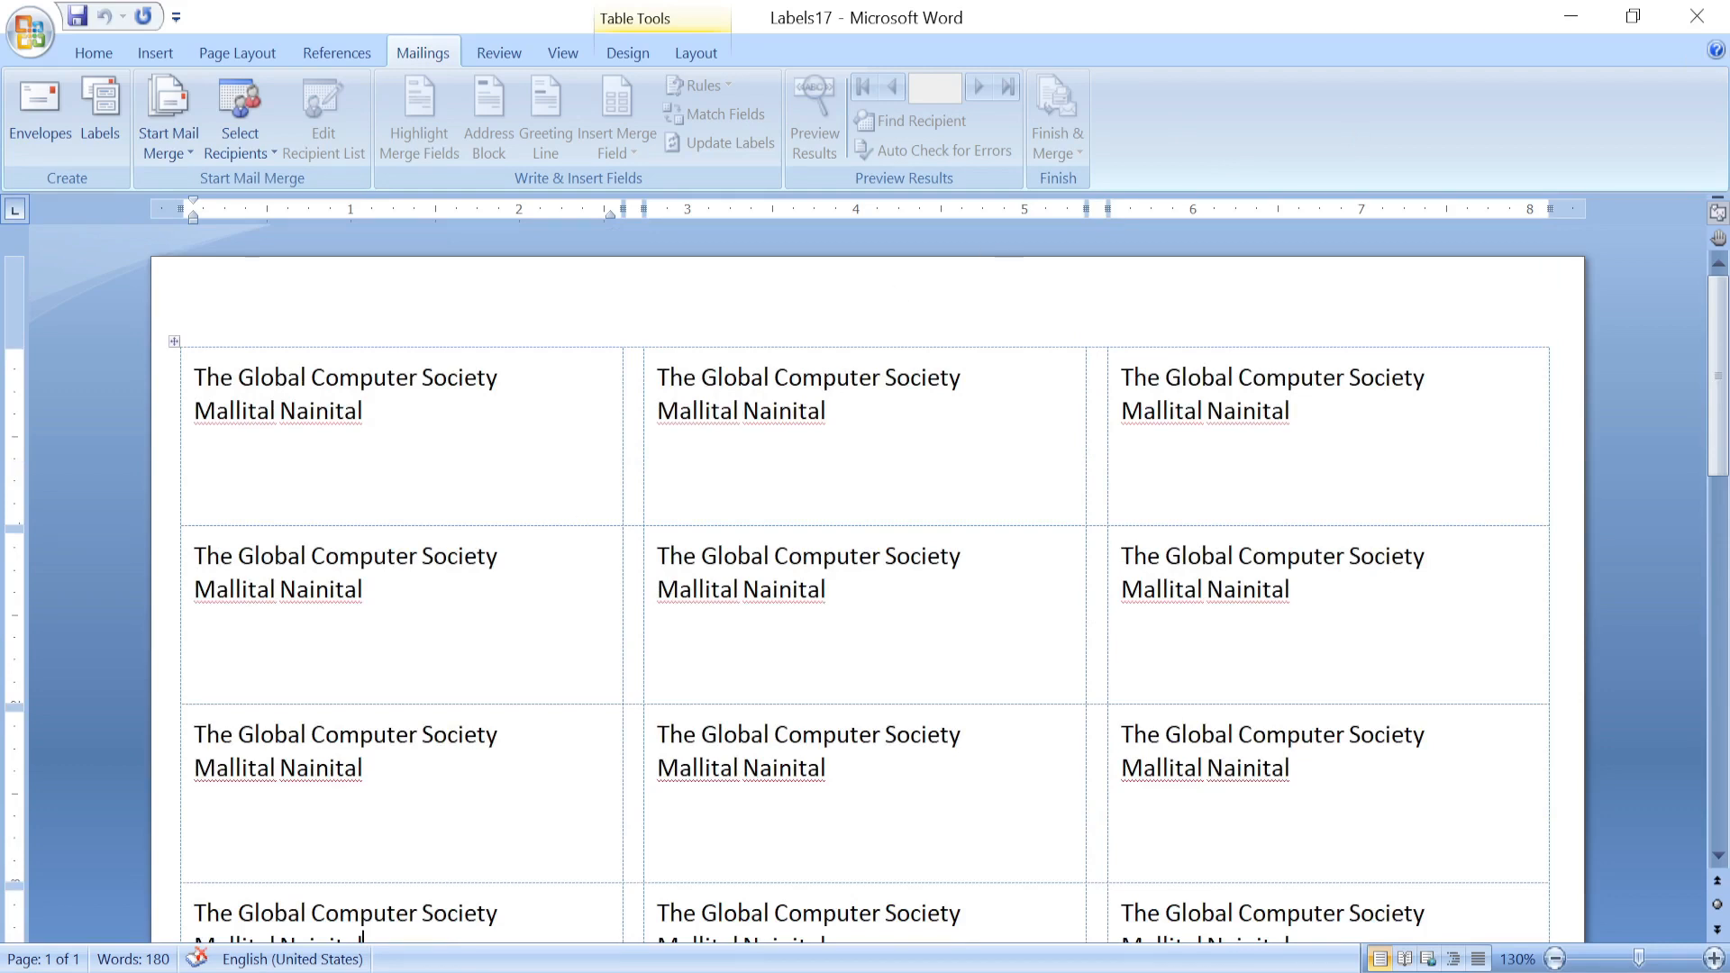
{"action": "key", "text": "ctrl+w"}
Close the labels, blank and envelope documents without saving them.
{"action": "left_click", "coordinate": [849, 581]}
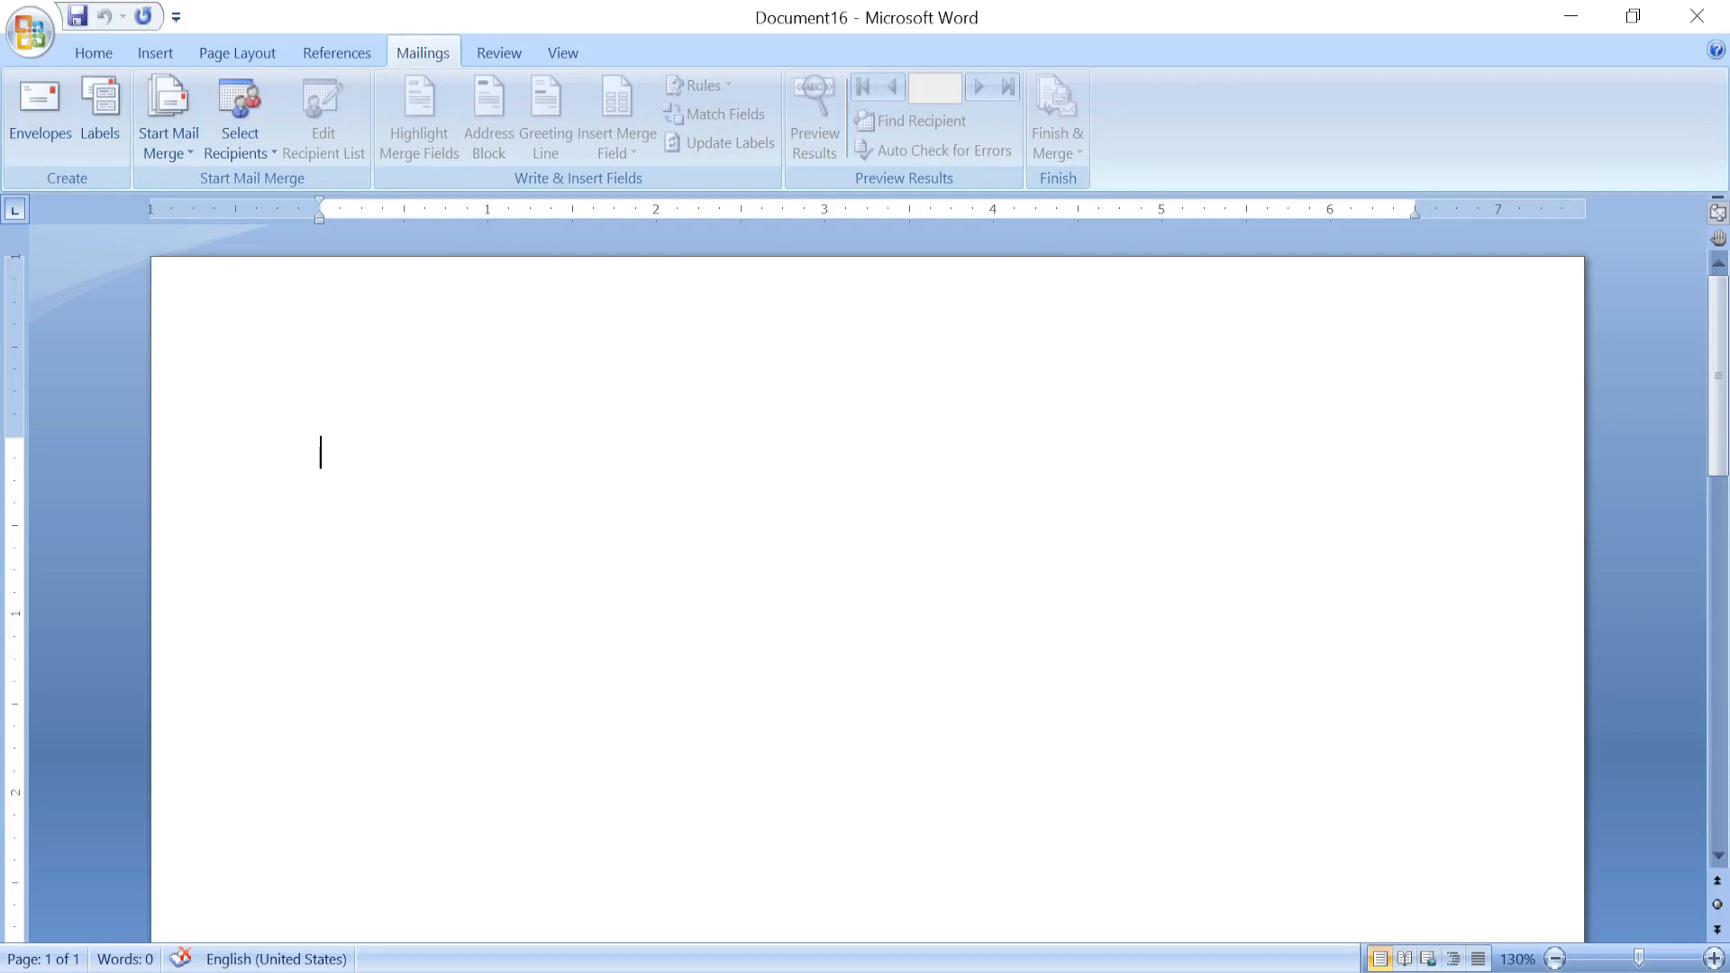
{"action": "key", "text": "ctrl+w"}
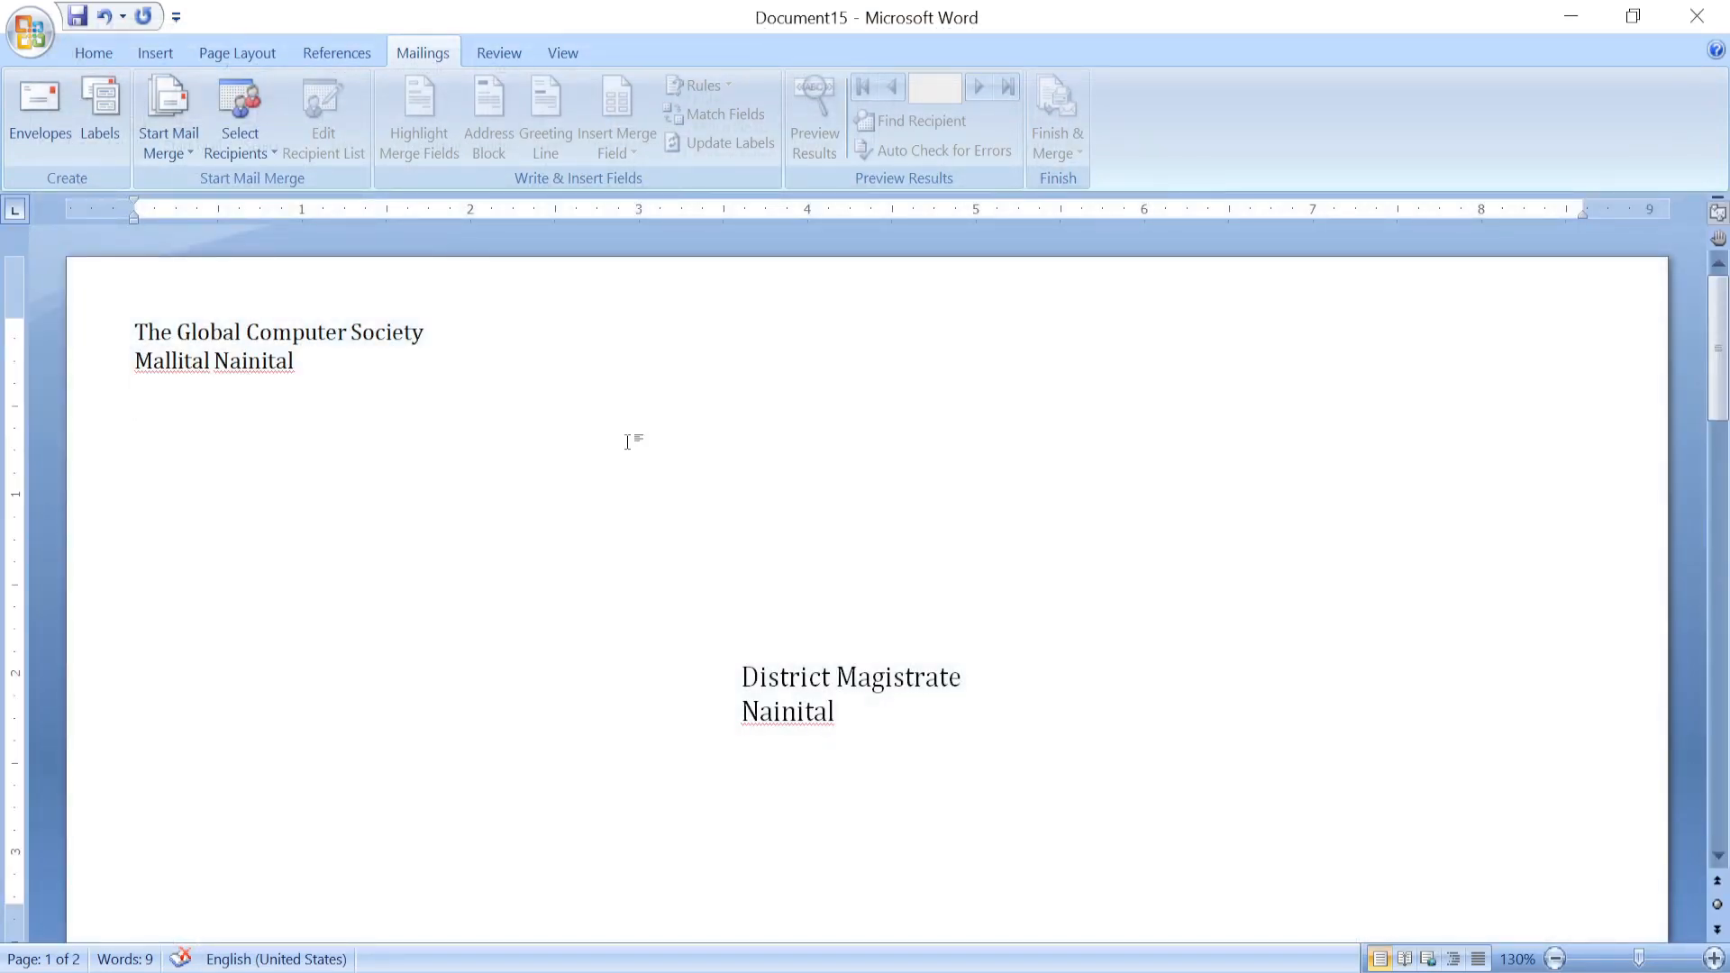
{"action": "key", "text": "ctrl+w"}
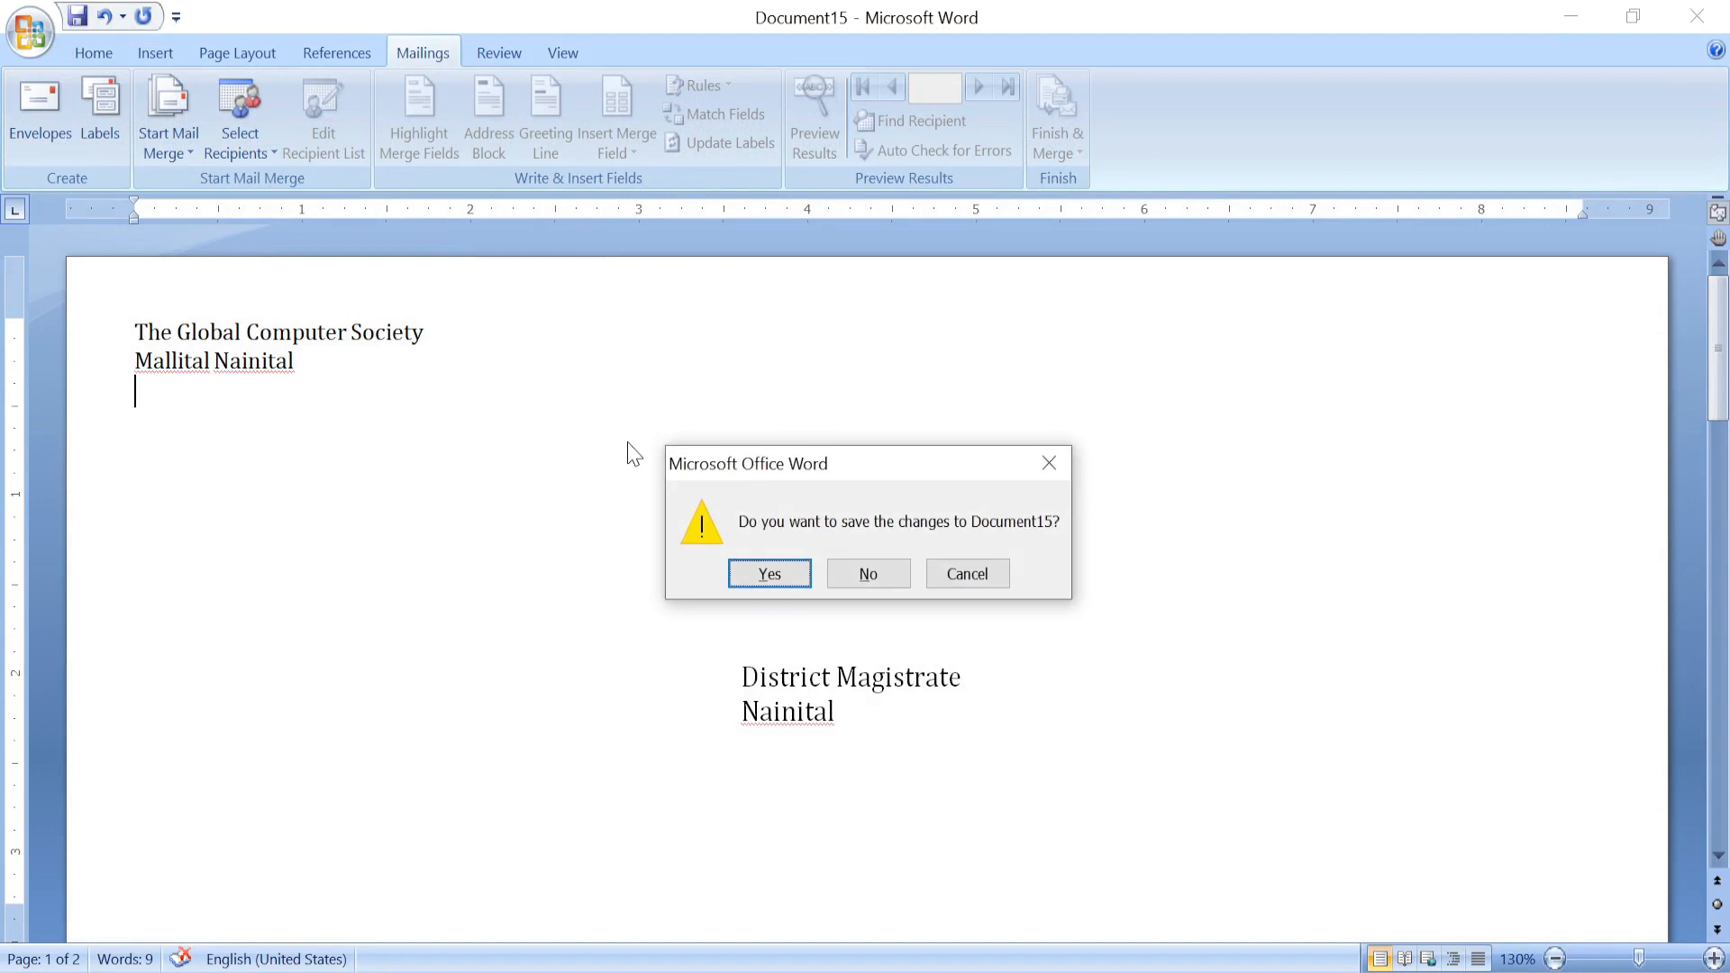
{"action": "left_click", "coordinate": [861, 575]}
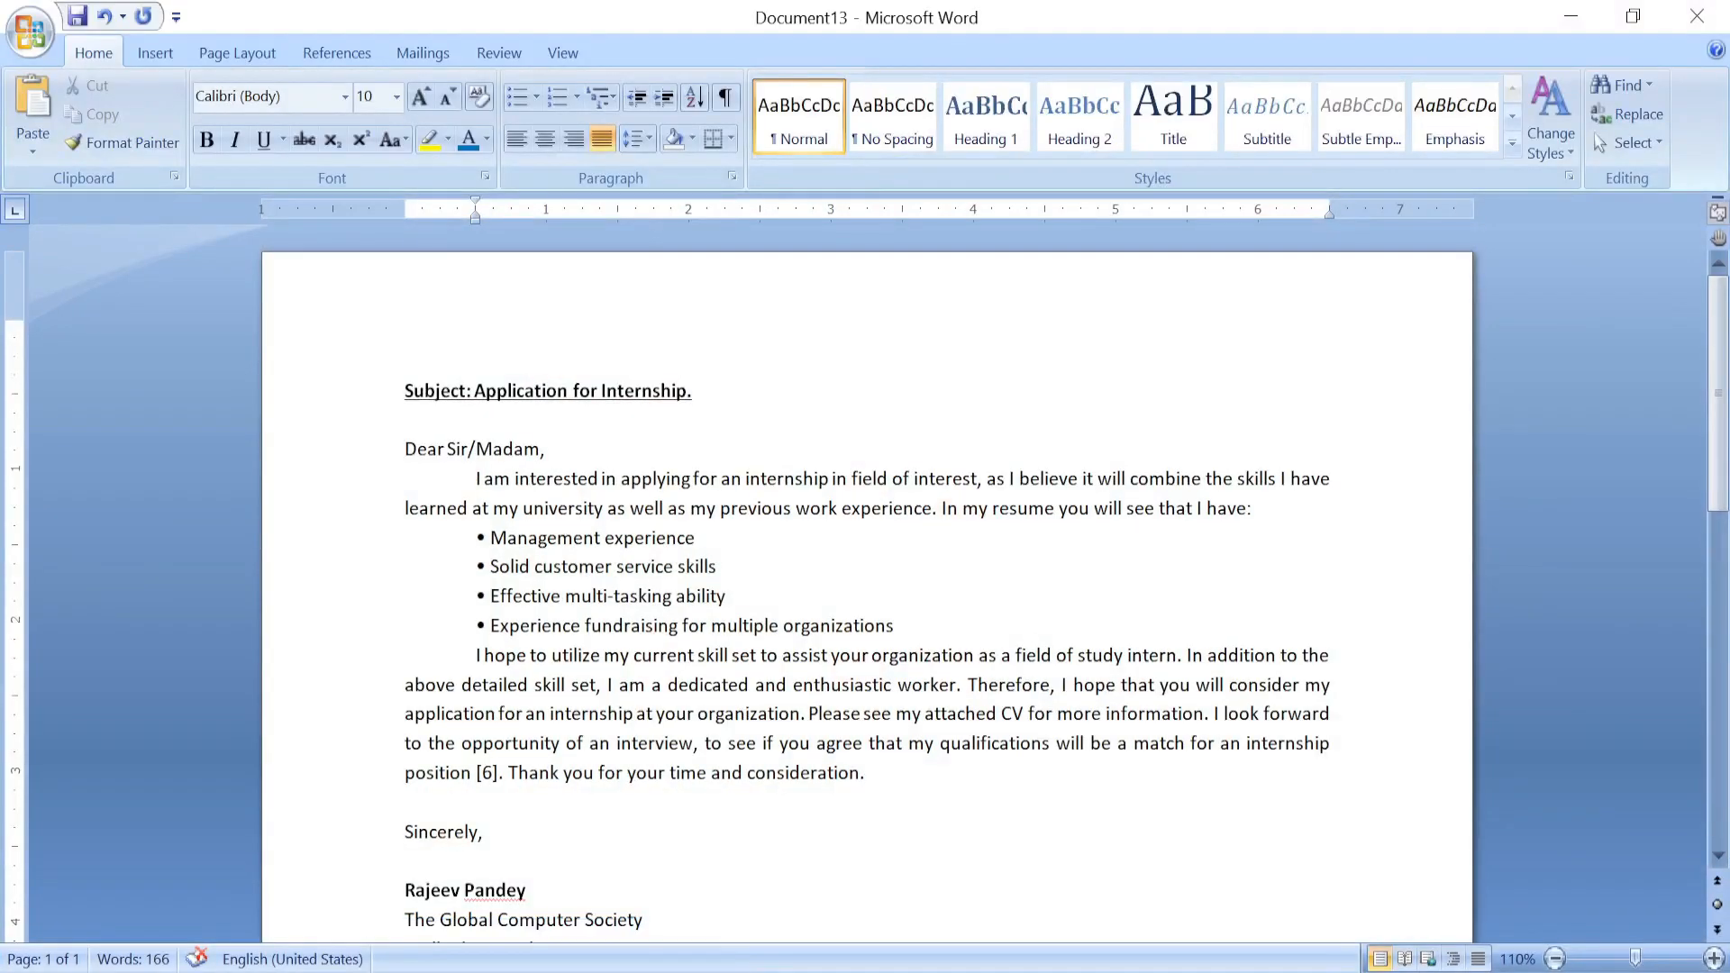
In the internship letter, place the cursor on the empty line above the subject and show Mailings.
{"action": "scroll", "coordinate": [618, 492], "scroll_direction": "down", "scroll_amount": 1}
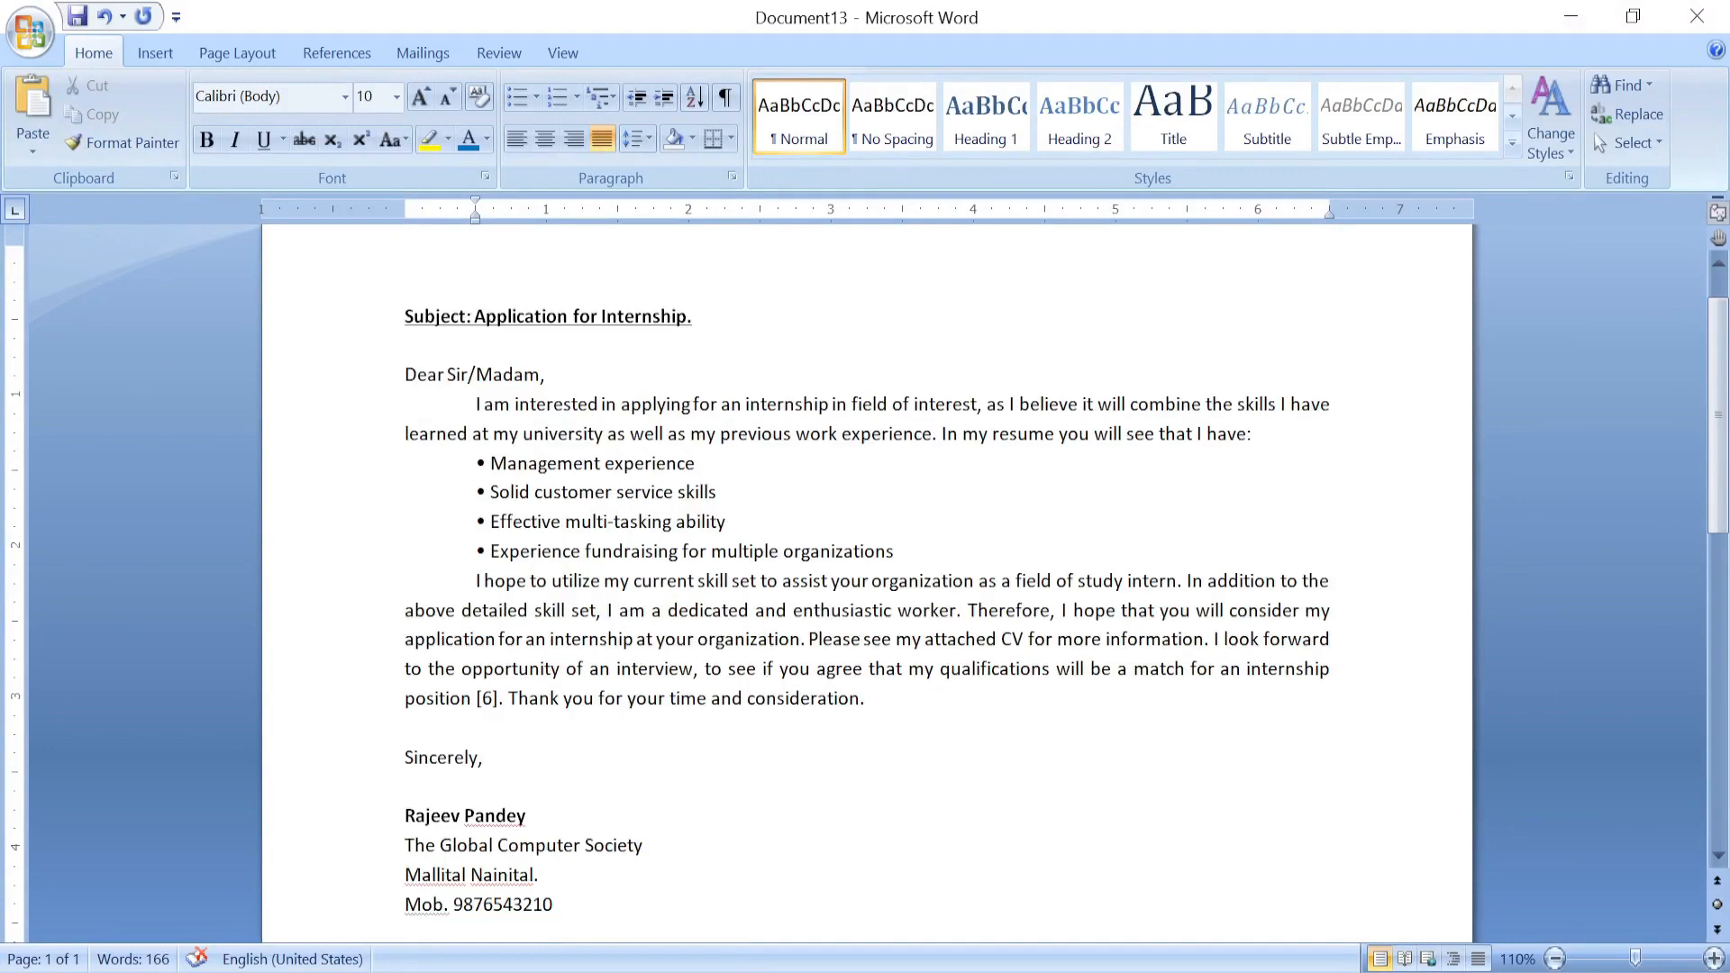
{"action": "scroll", "coordinate": [618, 492], "scroll_direction": "up", "scroll_amount": 1}
{"action": "left_click", "coordinate": [751, 348]}
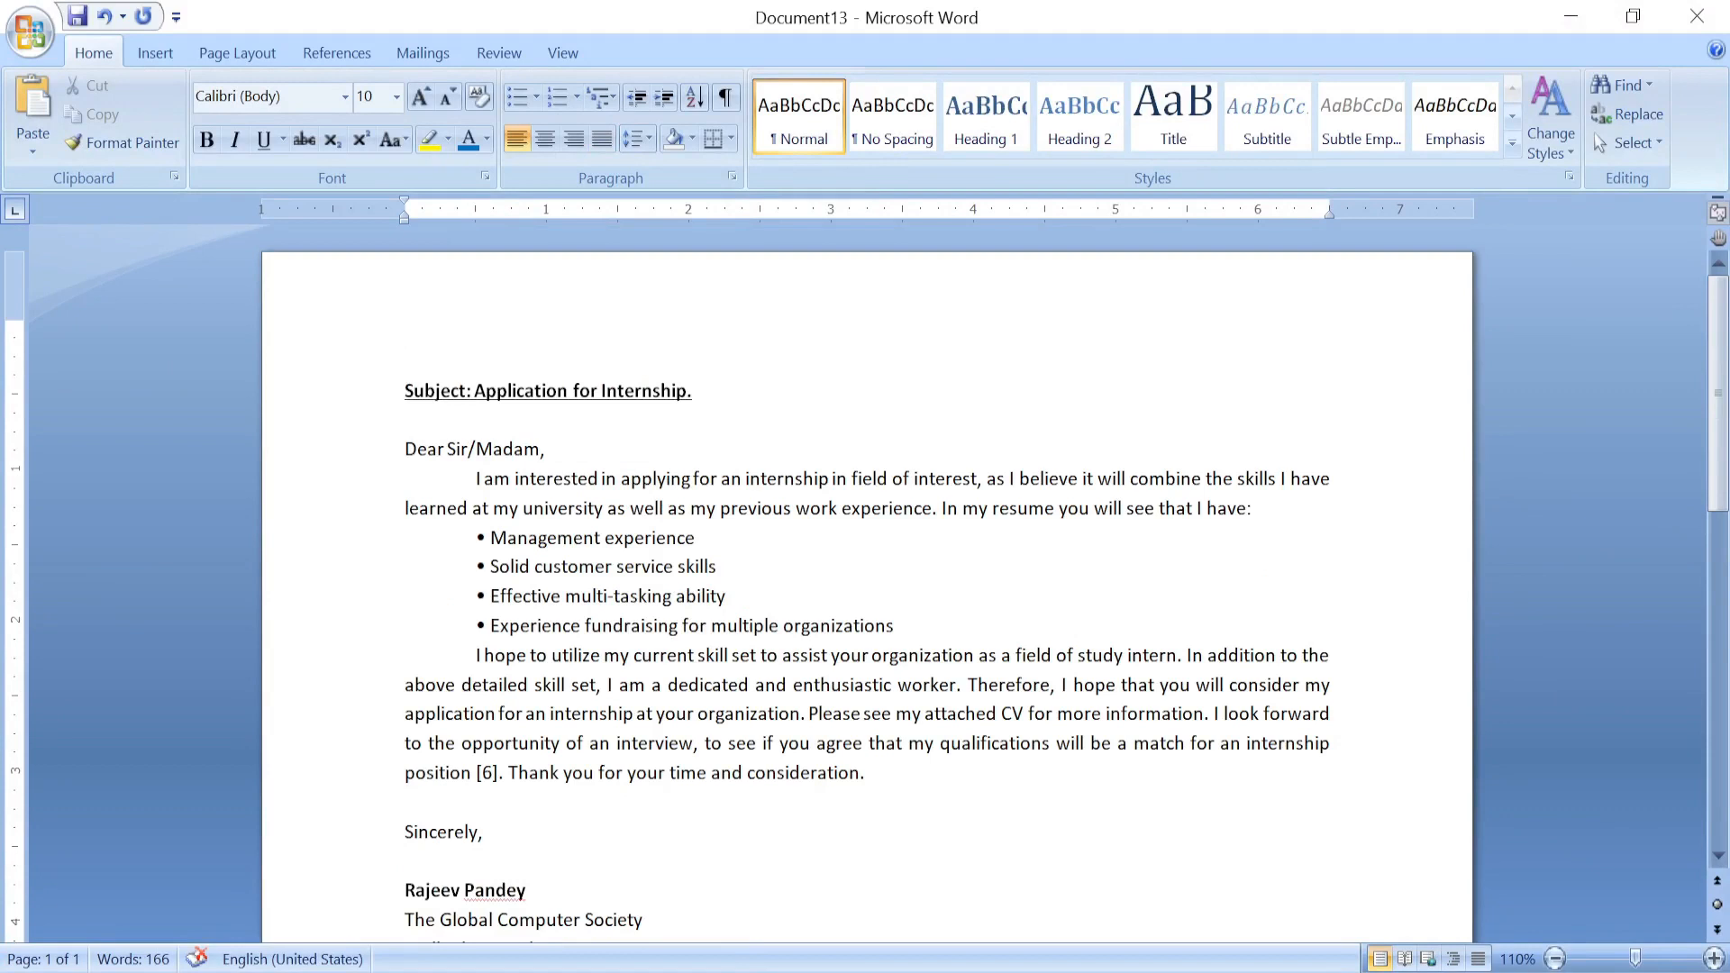
{"action": "scroll", "coordinate": [751, 348], "scroll_direction": "down", "scroll_amount": 2}
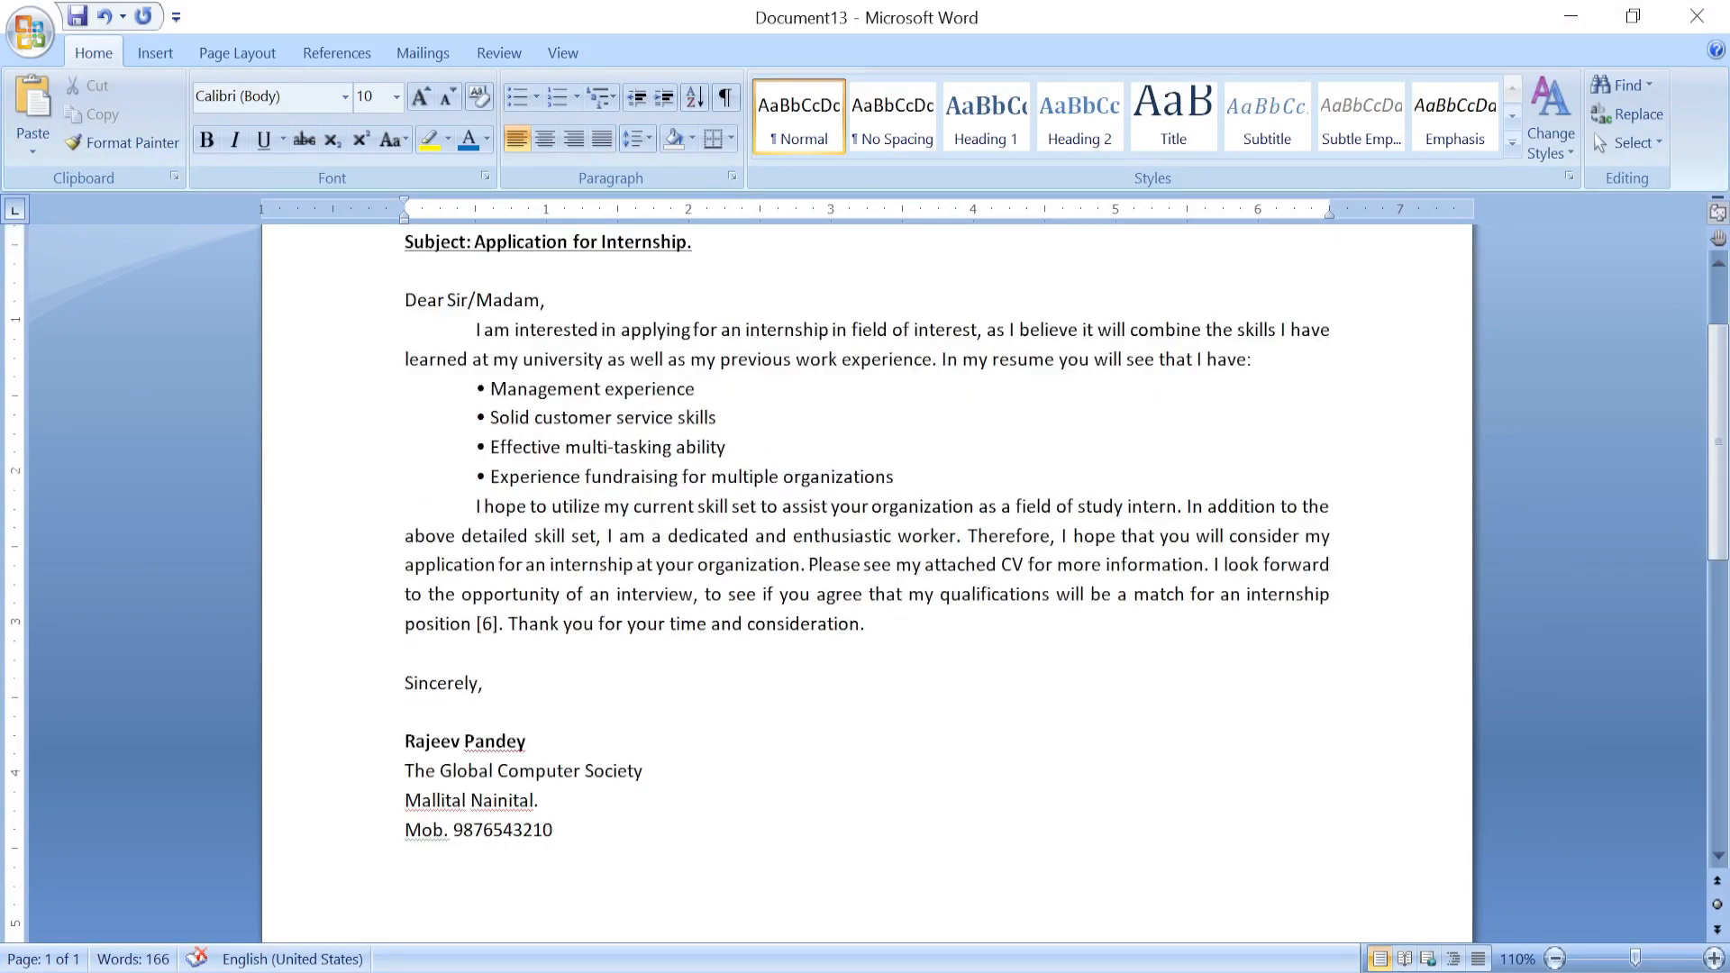
{"action": "scroll", "coordinate": [865, 576], "scroll_direction": "up", "scroll_amount": 2}
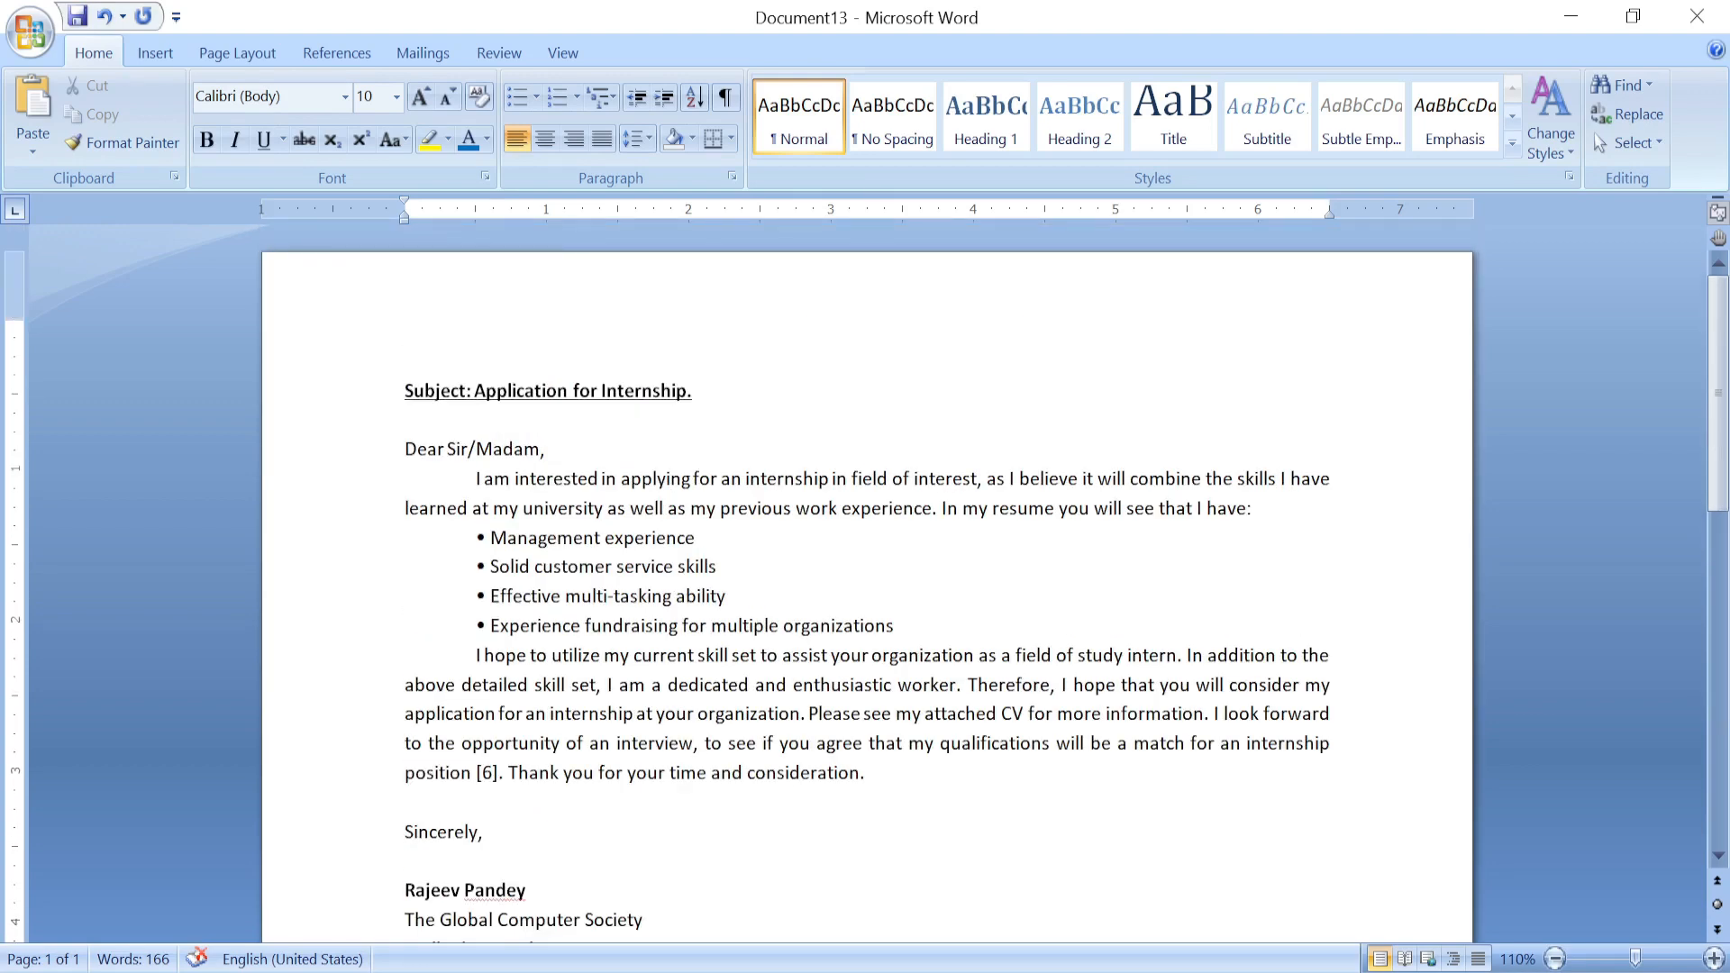
{"action": "scroll", "coordinate": [865, 577], "scroll_direction": "down", "scroll_amount": 2}
{"action": "scroll", "coordinate": [865, 576], "scroll_direction": "up", "scroll_amount": 2}
{"action": "left_click", "coordinate": [423, 53]}
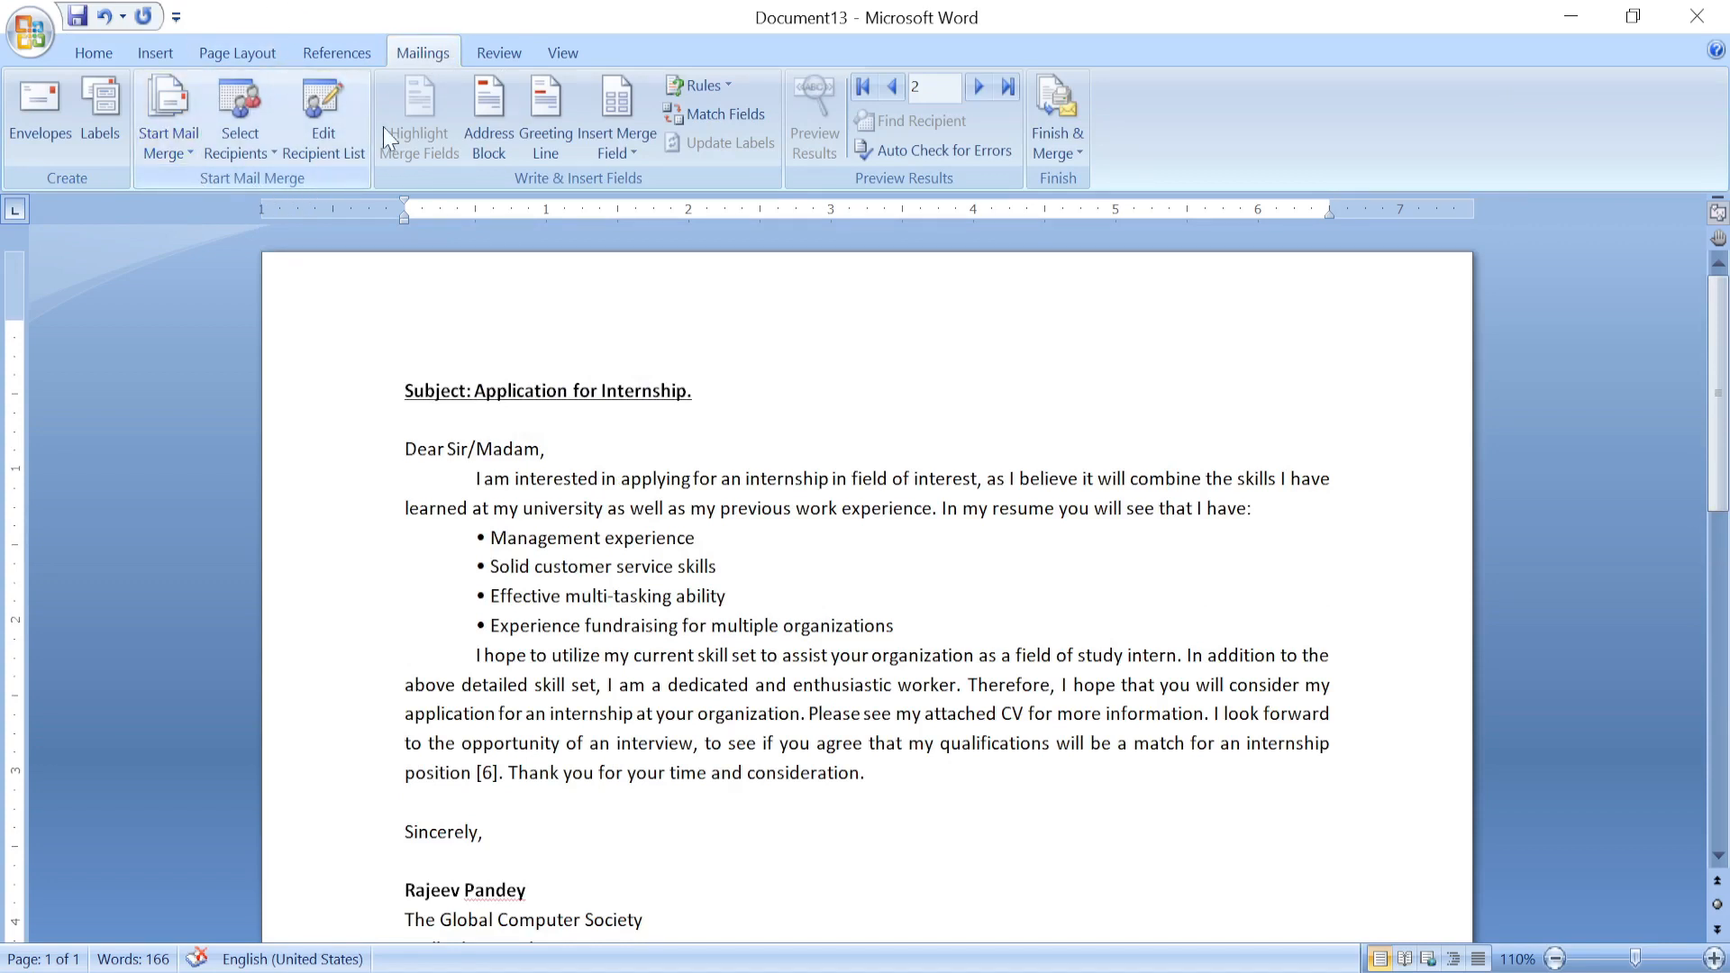
Make the letter a Letters merge and start a new recipient list with Type New List.
{"action": "left_click", "coordinate": [171, 108]}
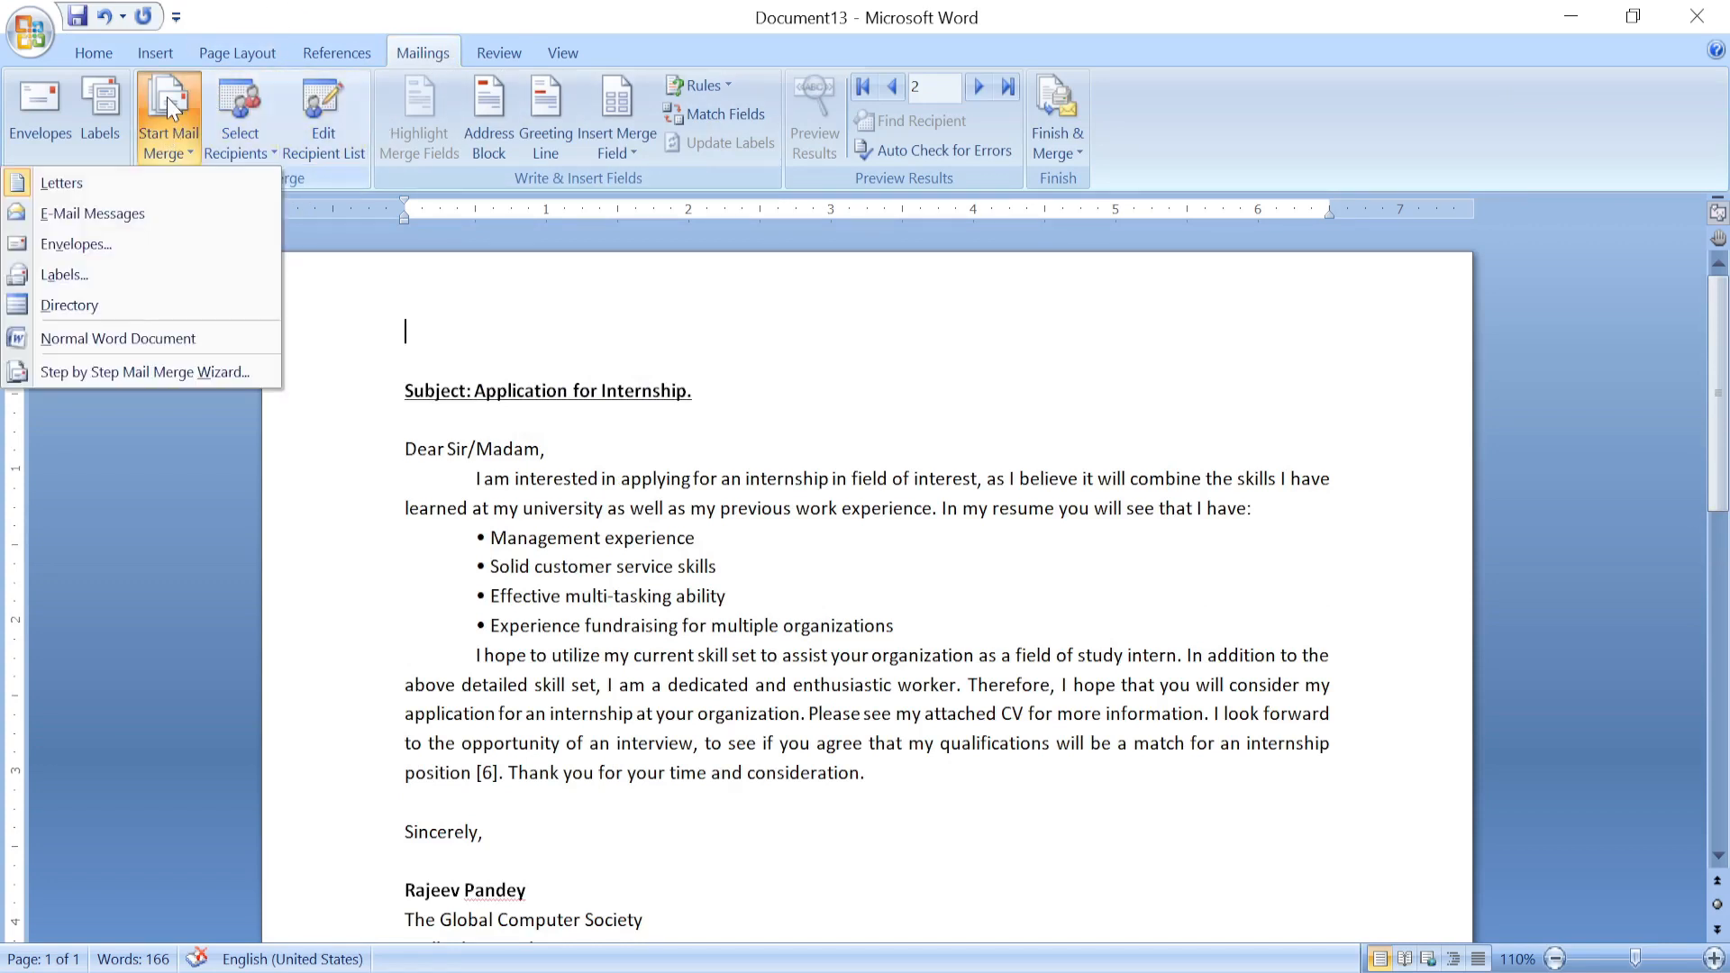
{"action": "left_click", "coordinate": [78, 185]}
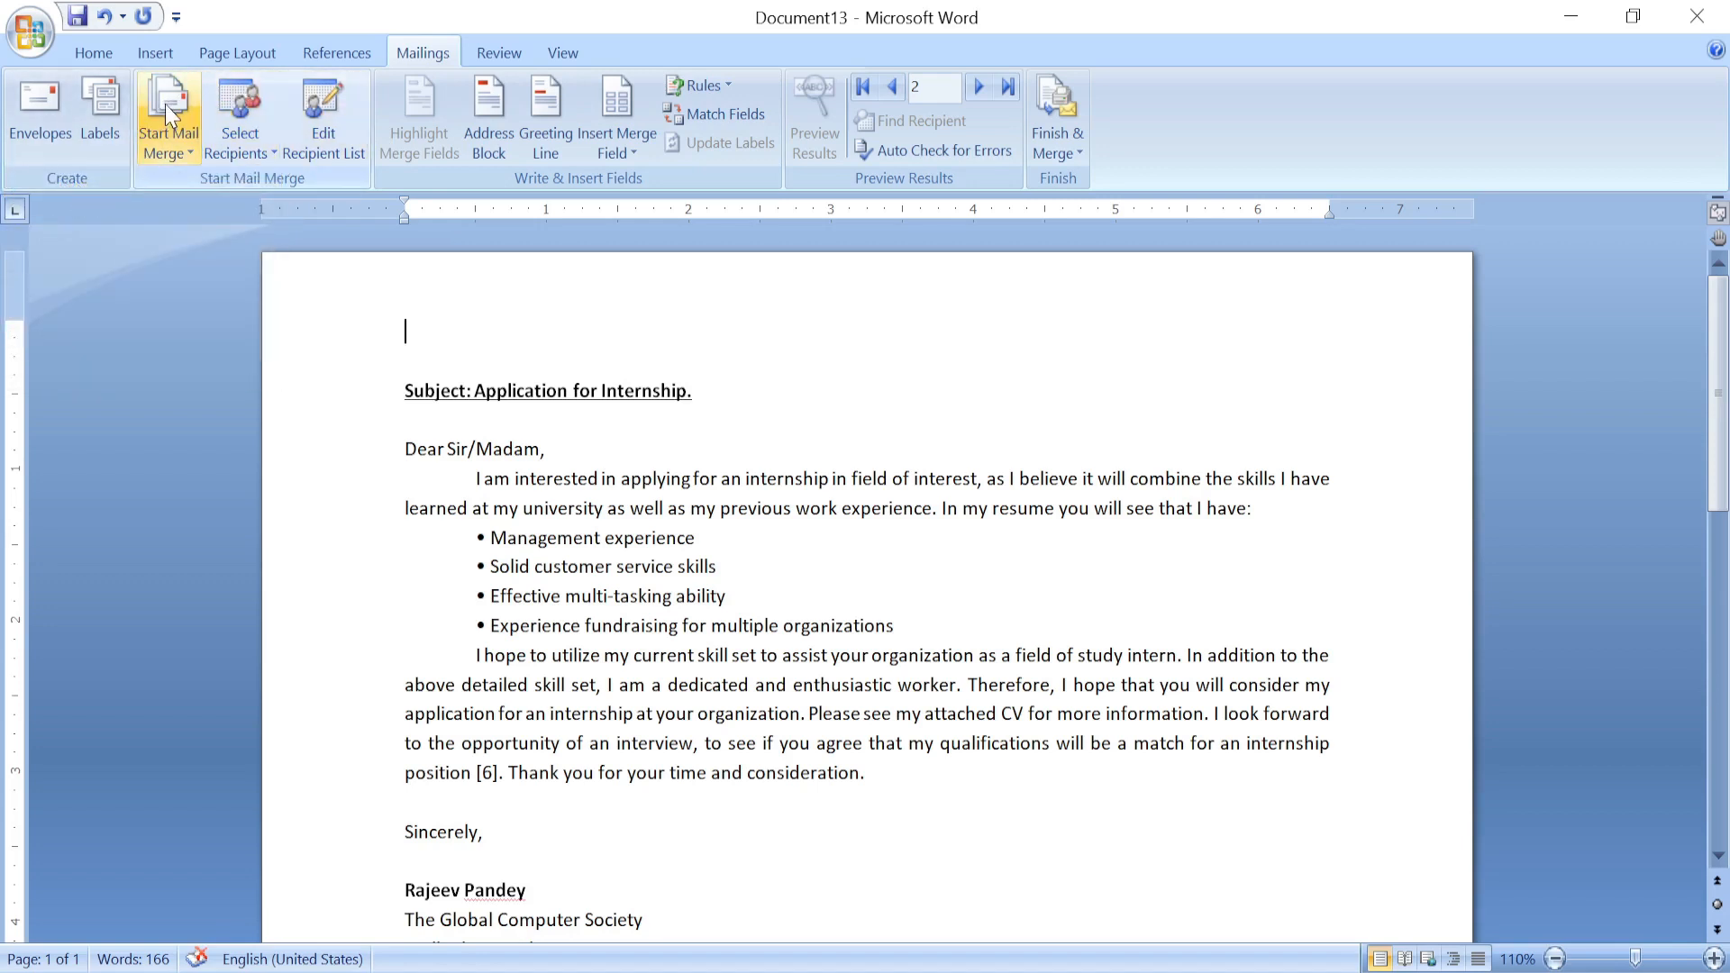
{"action": "left_click", "coordinate": [241, 104]}
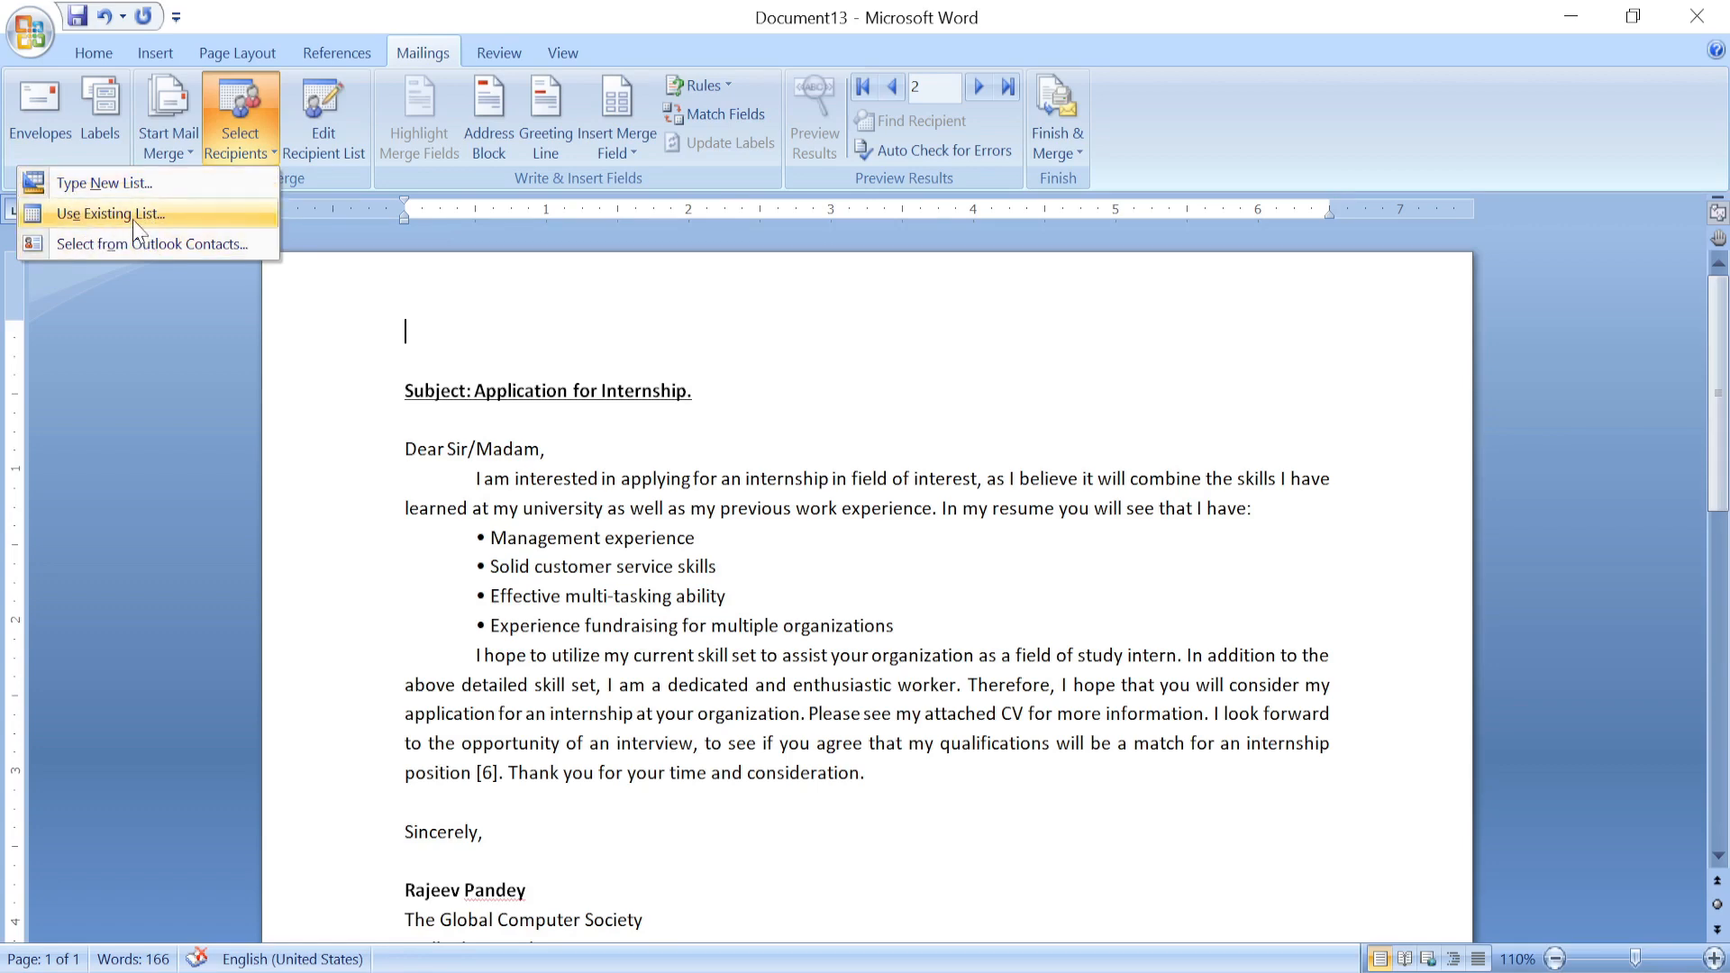
{"action": "left_click", "coordinate": [88, 183]}
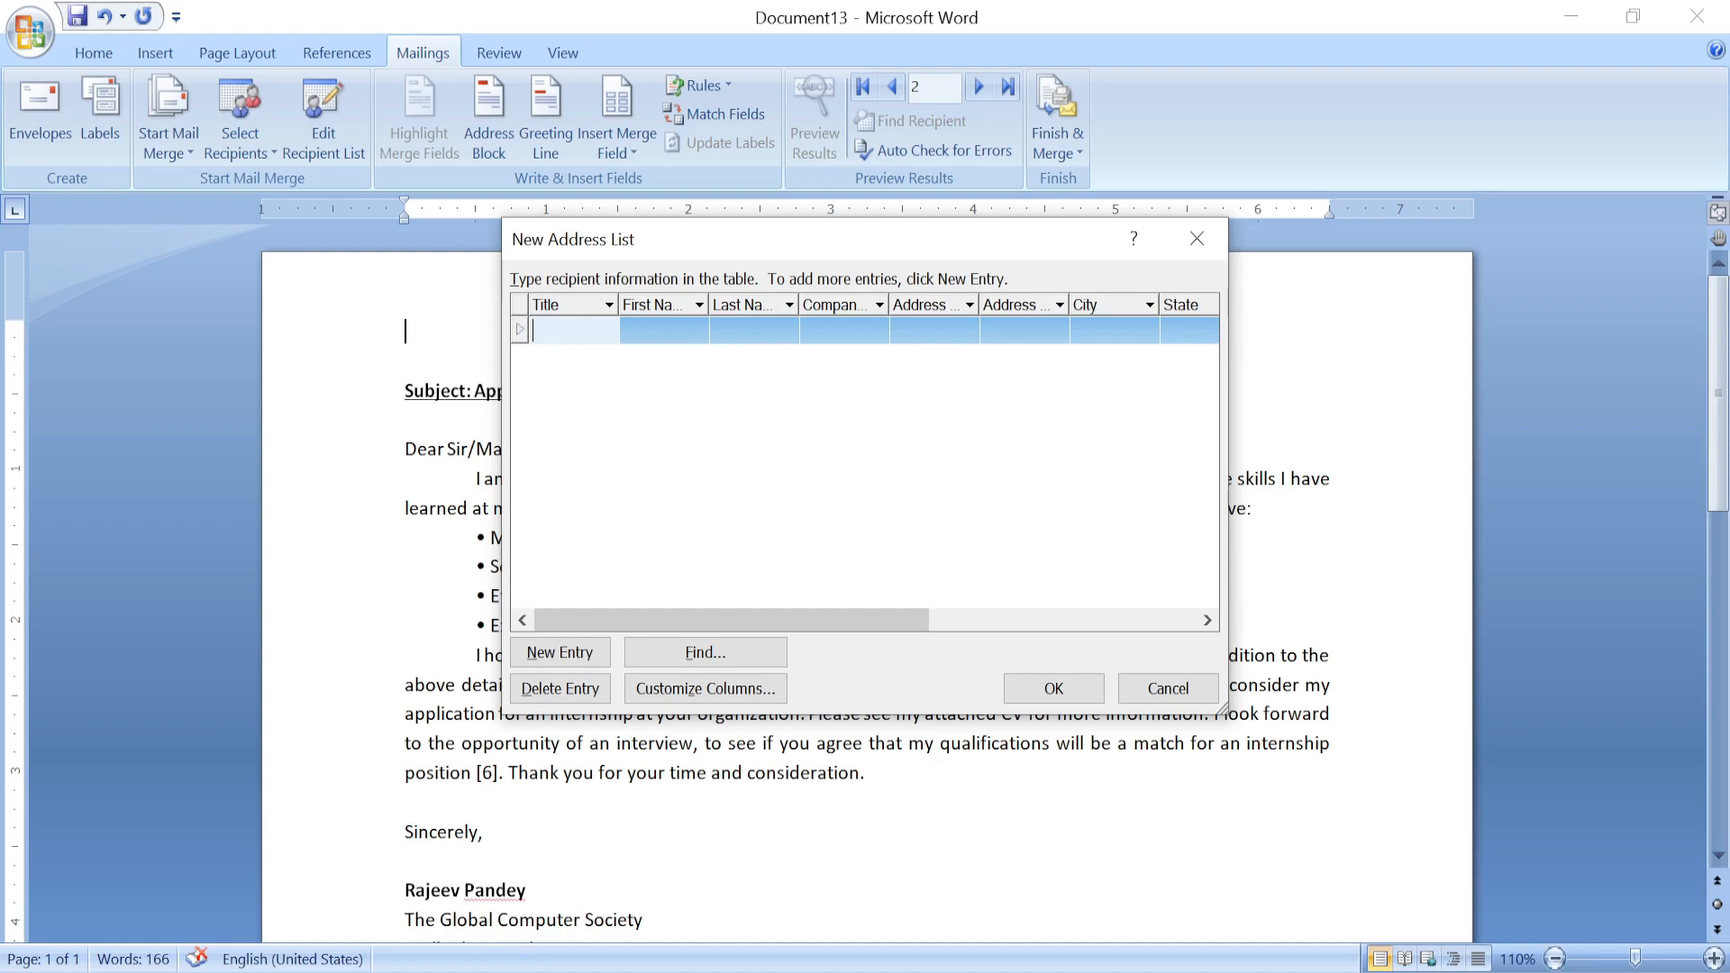
Enter the first recipient: Mr., first and last name, company HP, address SIDCUL, city Rudrapur.
{"action": "type", "text": "Mr."}
{"action": "key", "text": "Tab"}
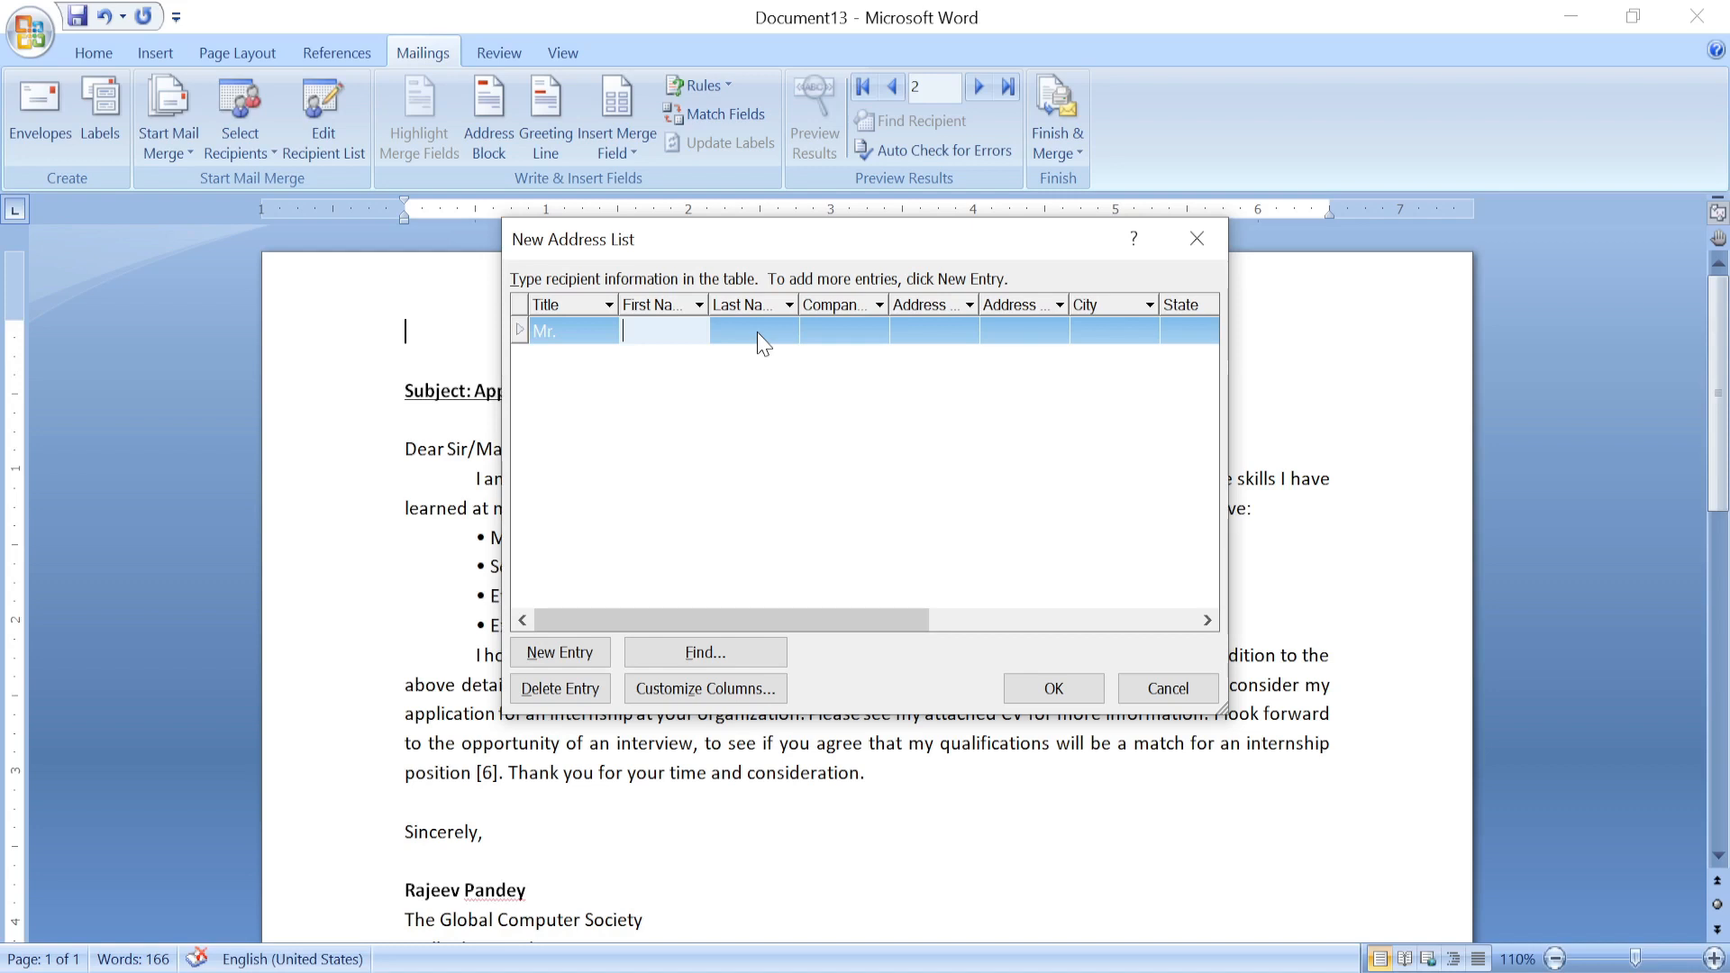
{"action": "key", "text": "Tab"}
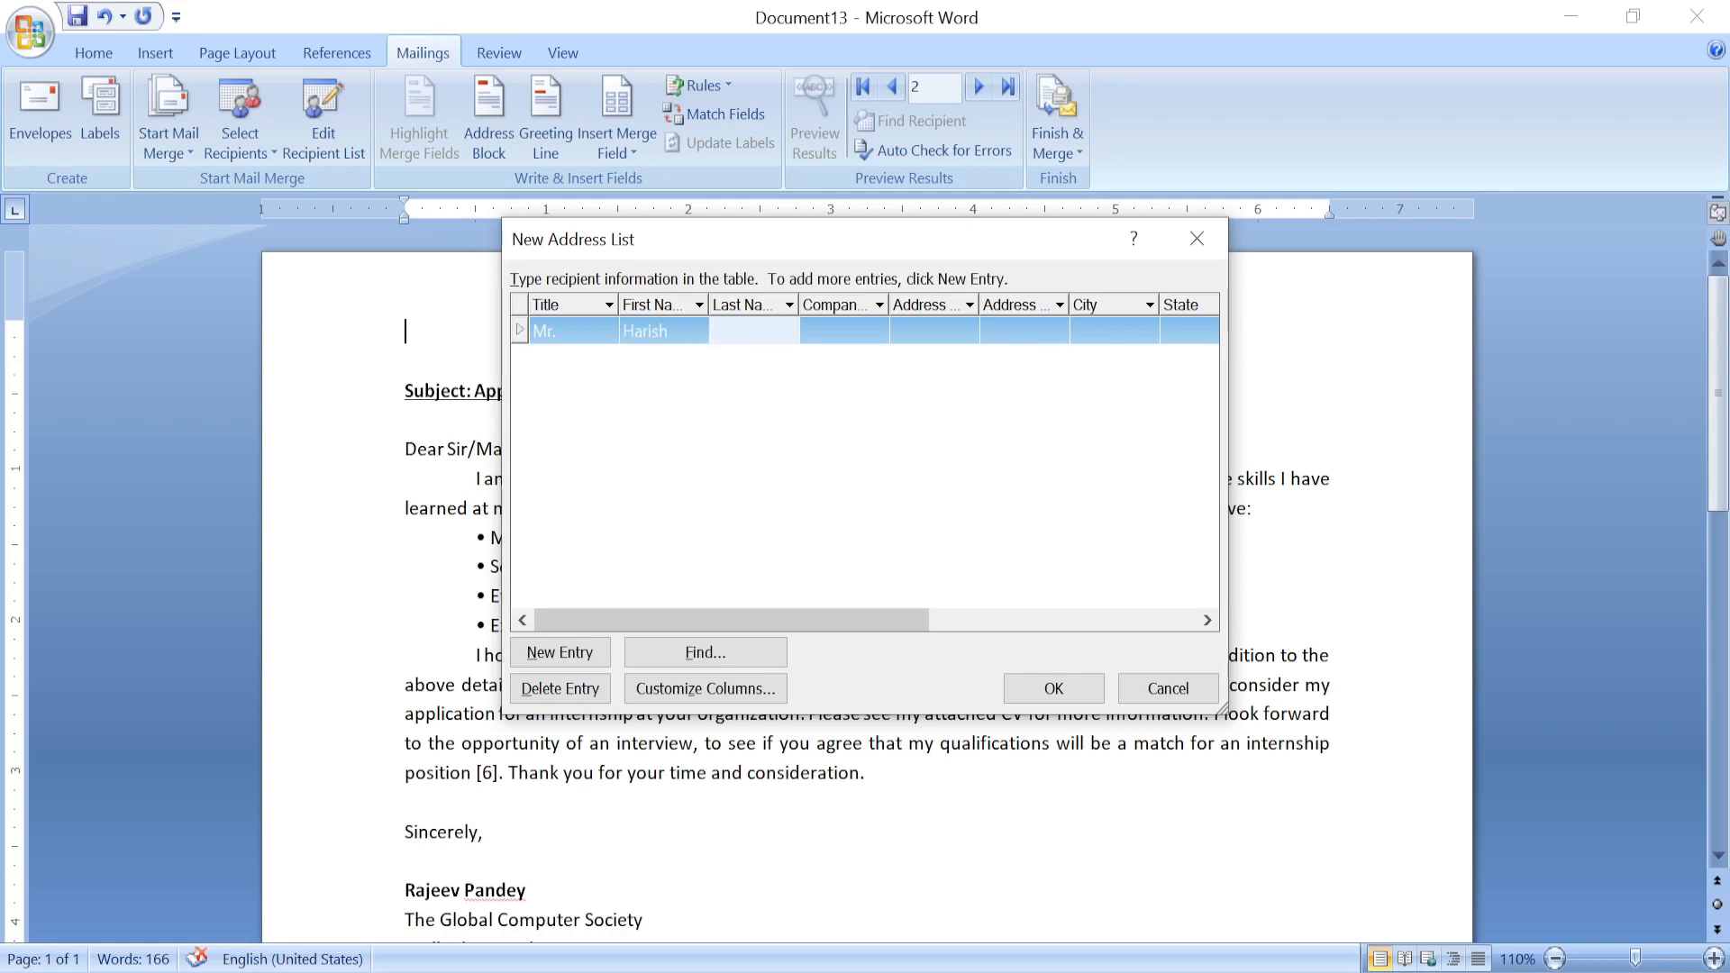
{"action": "key", "text": "Tab"}
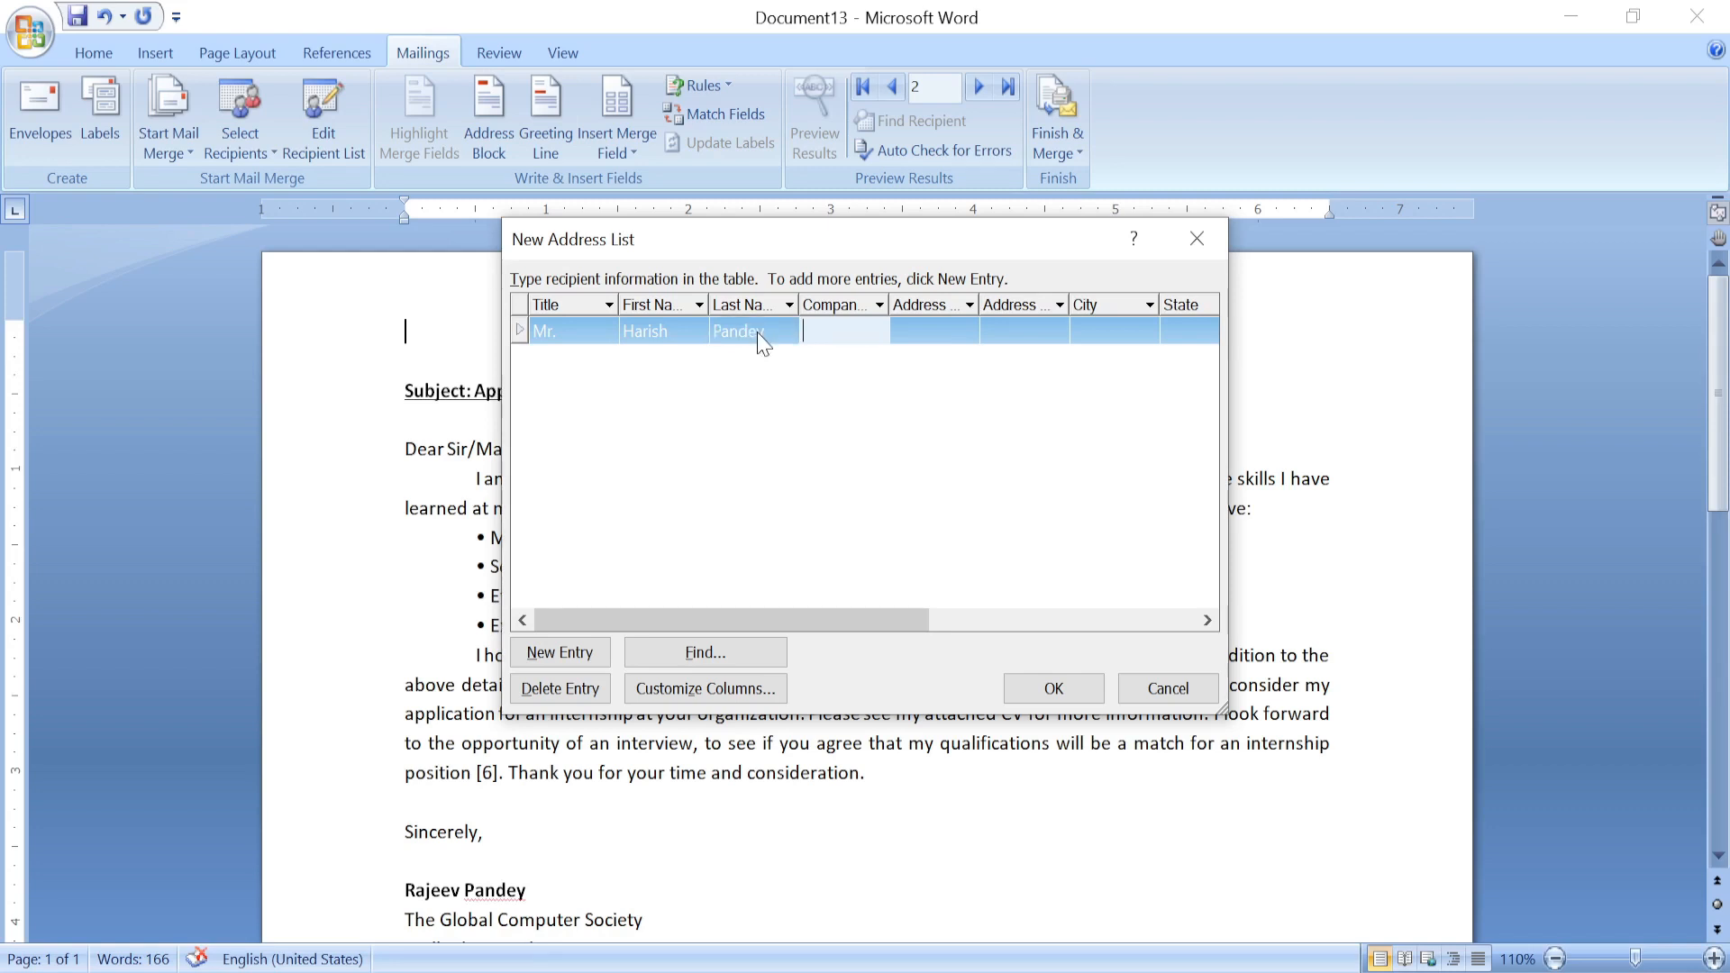
{"action": "type", "text": "HP"}
{"action": "key", "text": "Tab"}
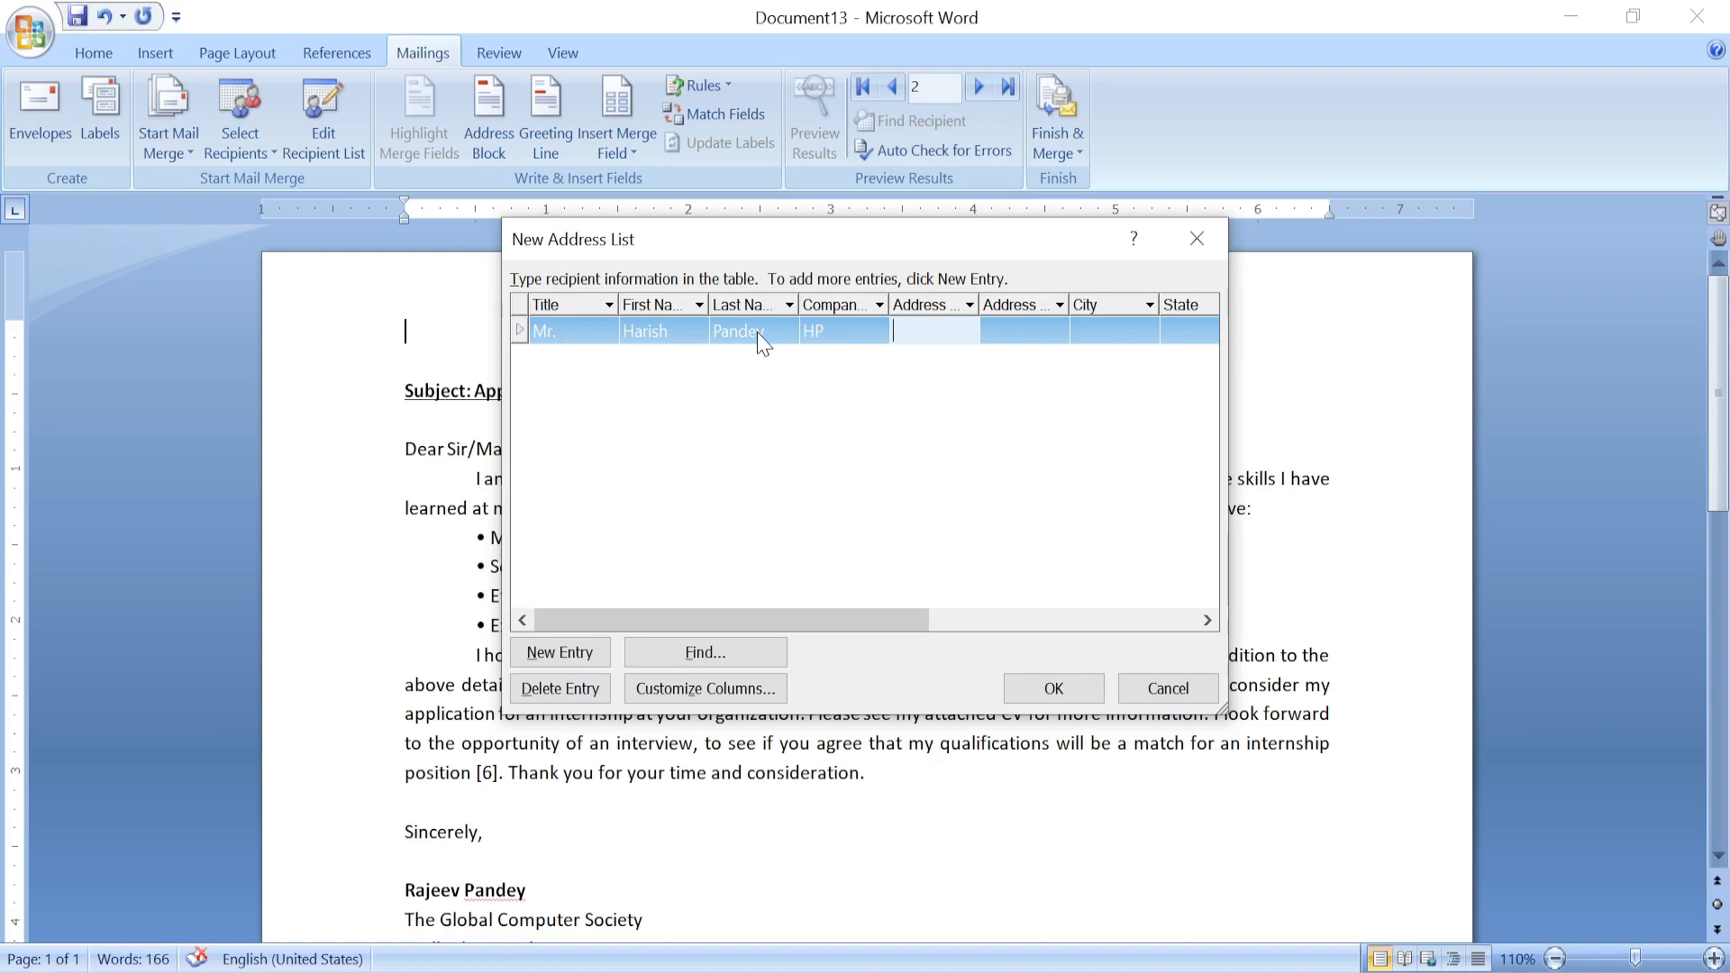
{"action": "type", "text": "SIC"}
{"action": "key", "text": "BackSpace"}
{"action": "type", "text": "DCUL"}
{"action": "key", "text": "Tab"}
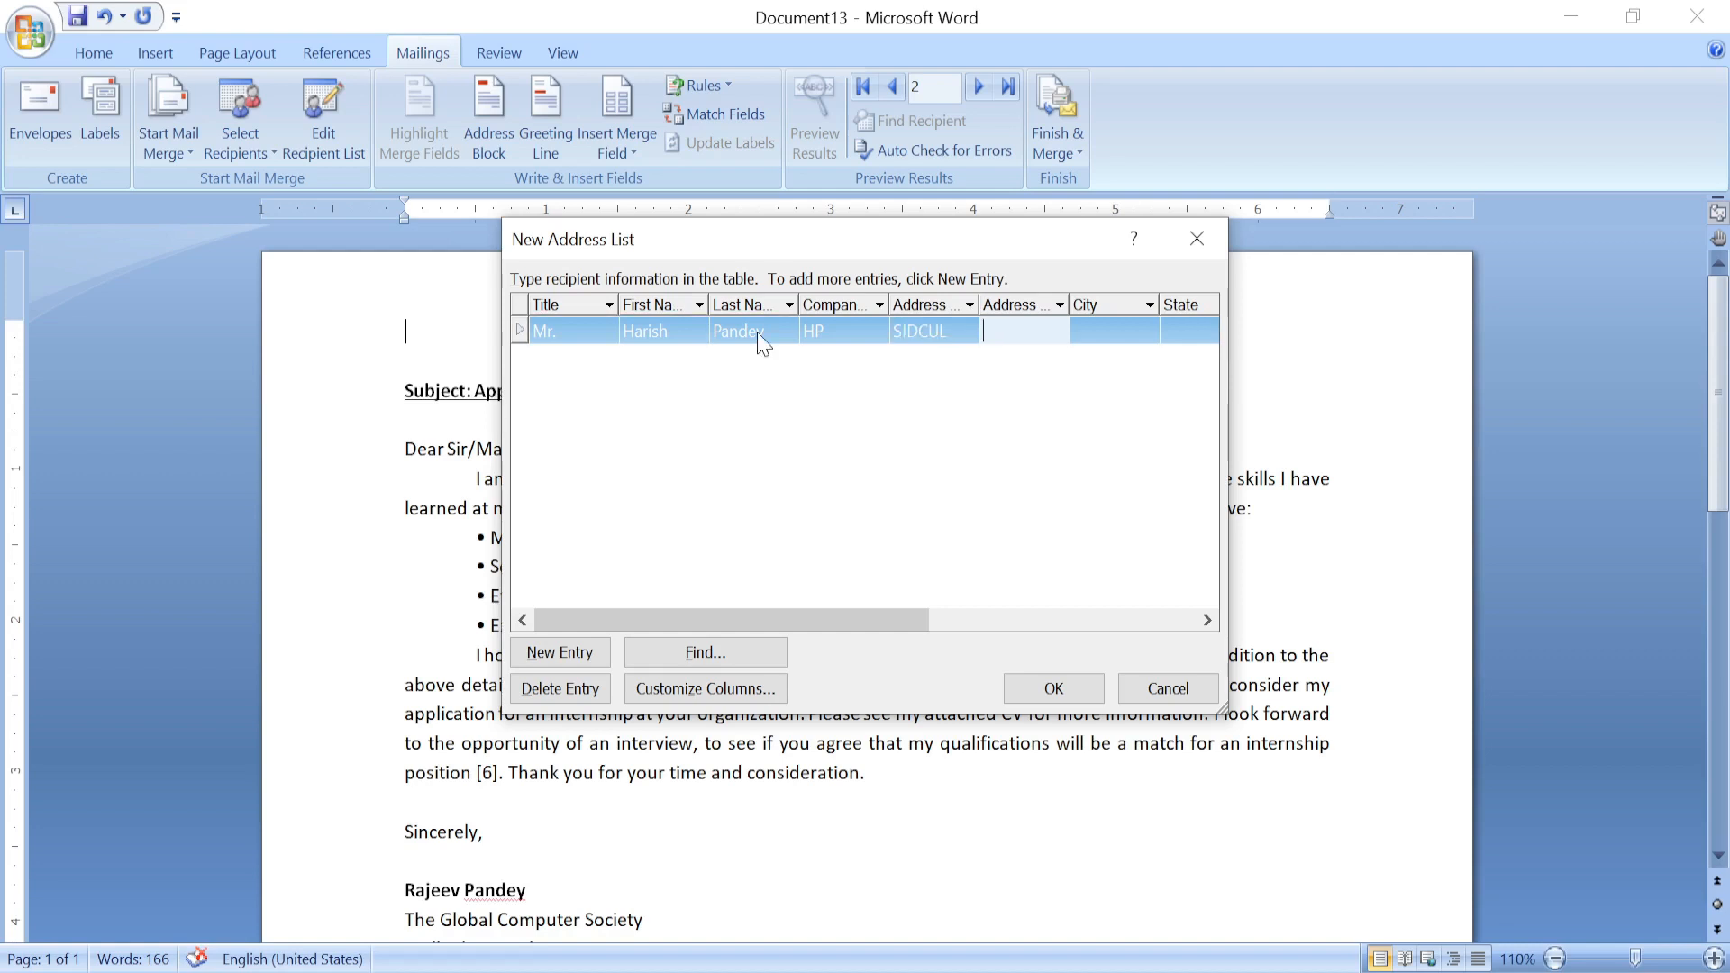
{"action": "key", "text": "Tab"}
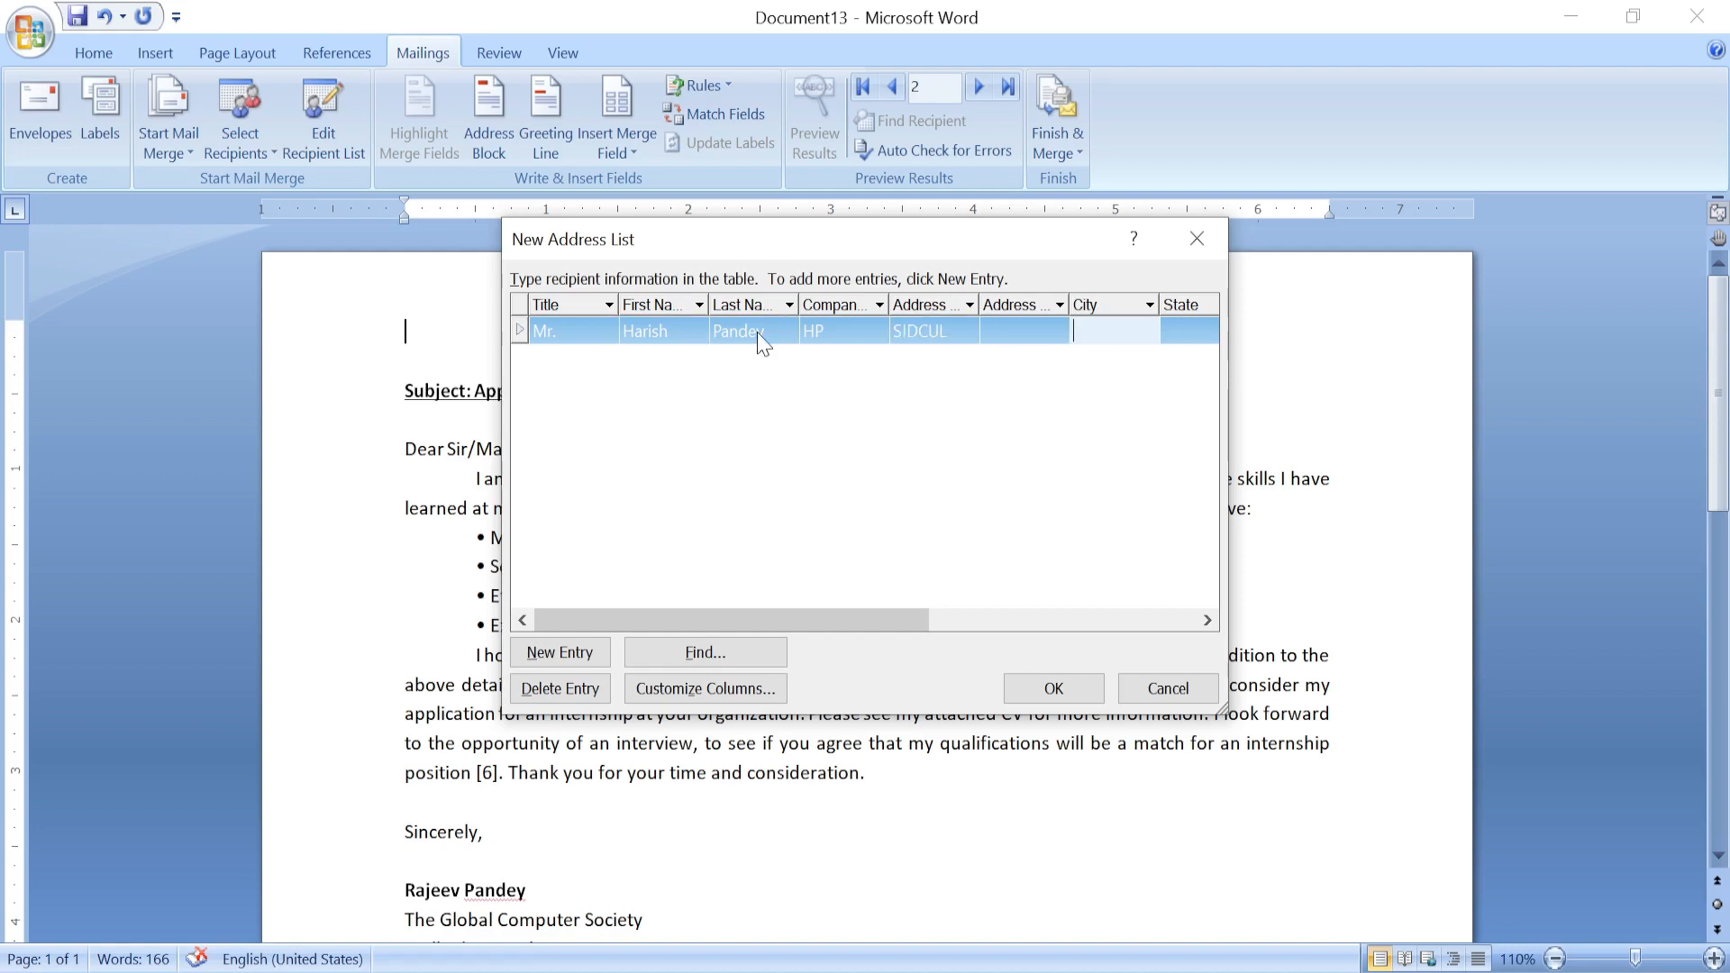
{"action": "type", "text": "Rudrapur"}
{"action": "left_click", "coordinate": [551, 658]}
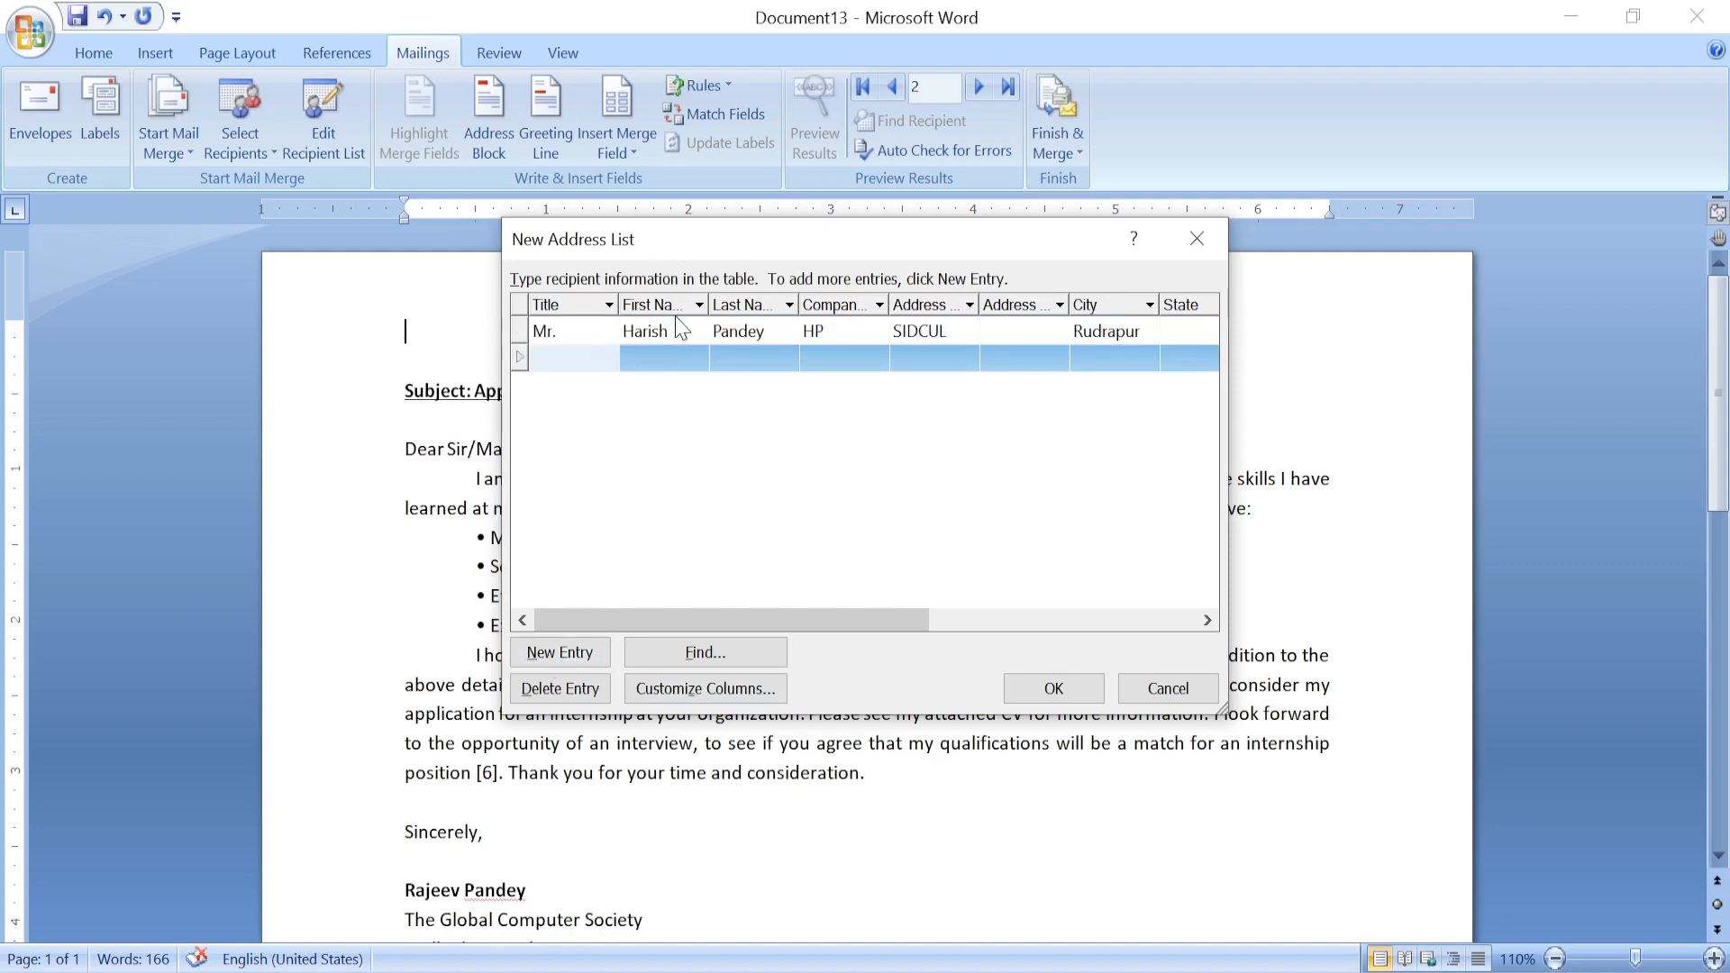
Enter the second recipient: Mr., first and last name, company HCL, address SIDCUL, city Rudrapur.
{"action": "type", "text": "Mr."}
{"action": "key", "text": "Tab"}
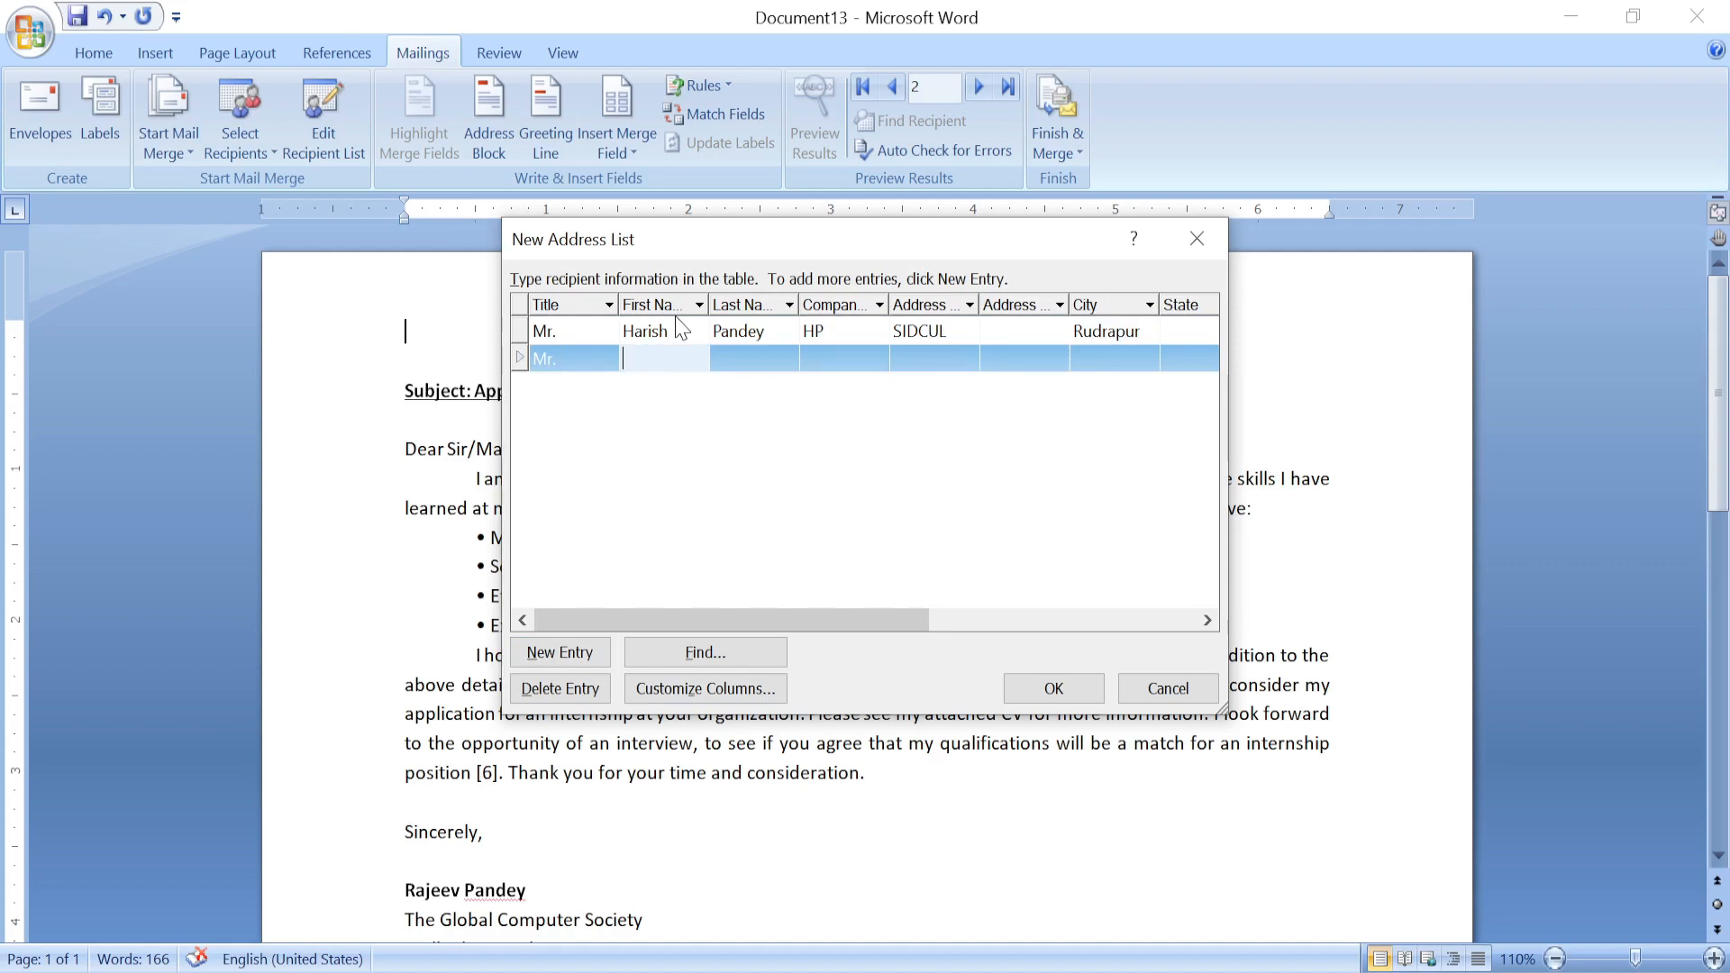
{"action": "key", "text": "Tab"}
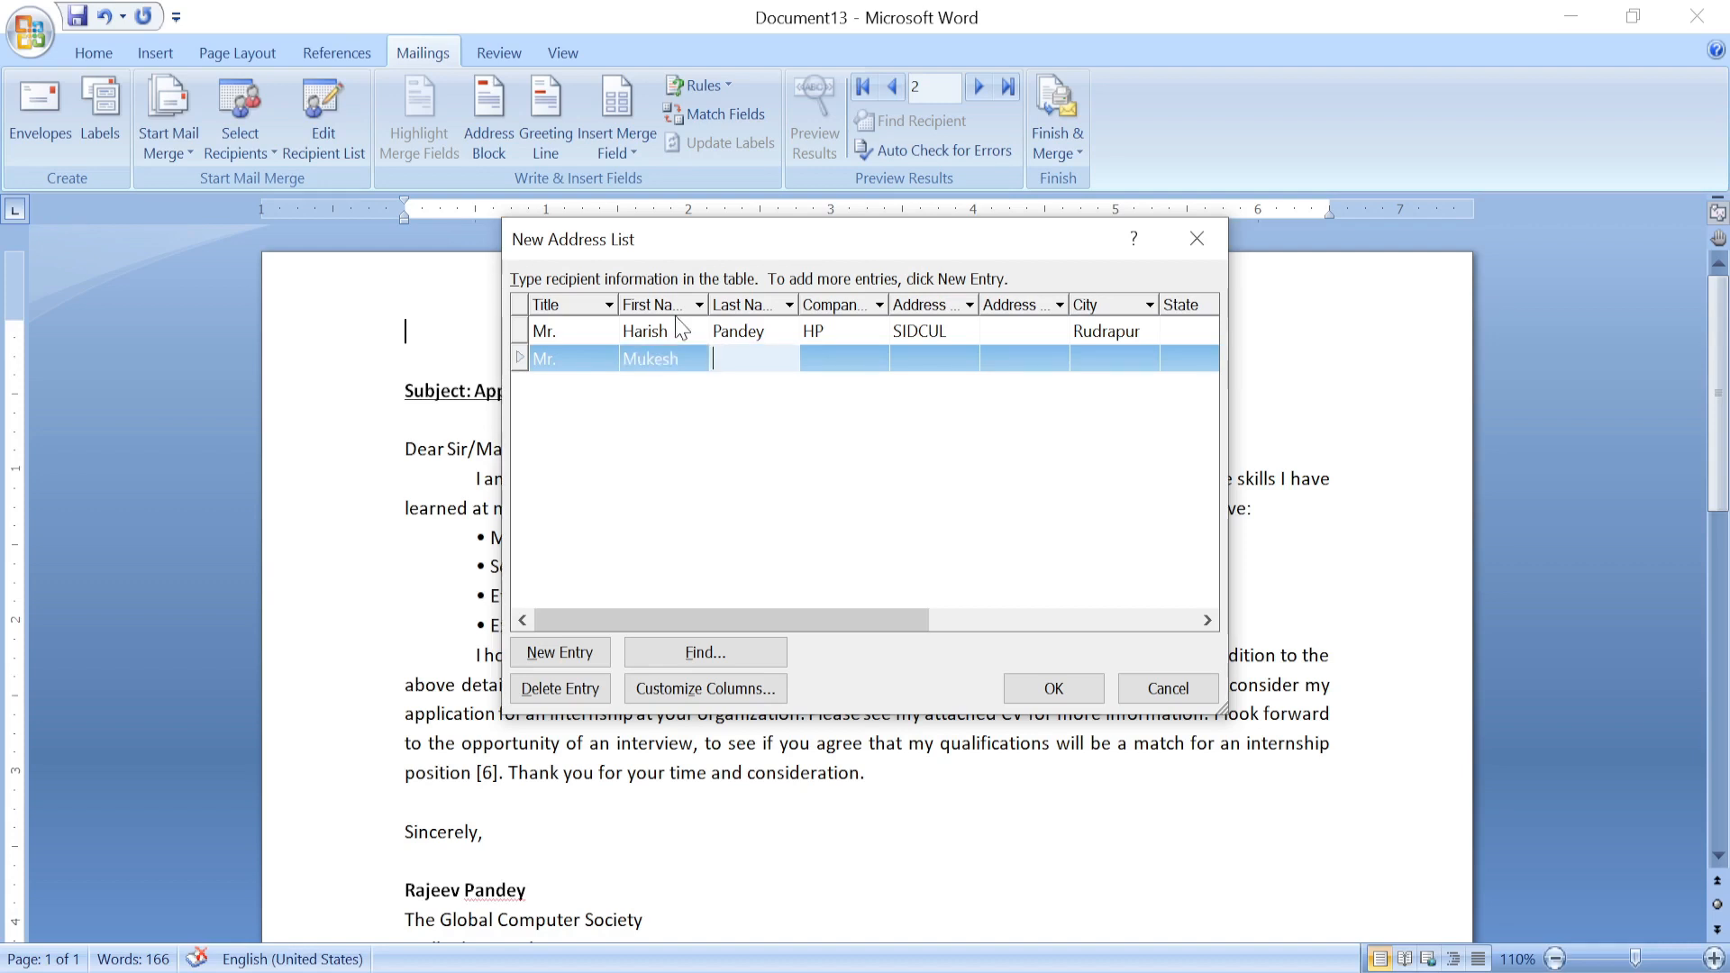
{"action": "key", "text": "Tab"}
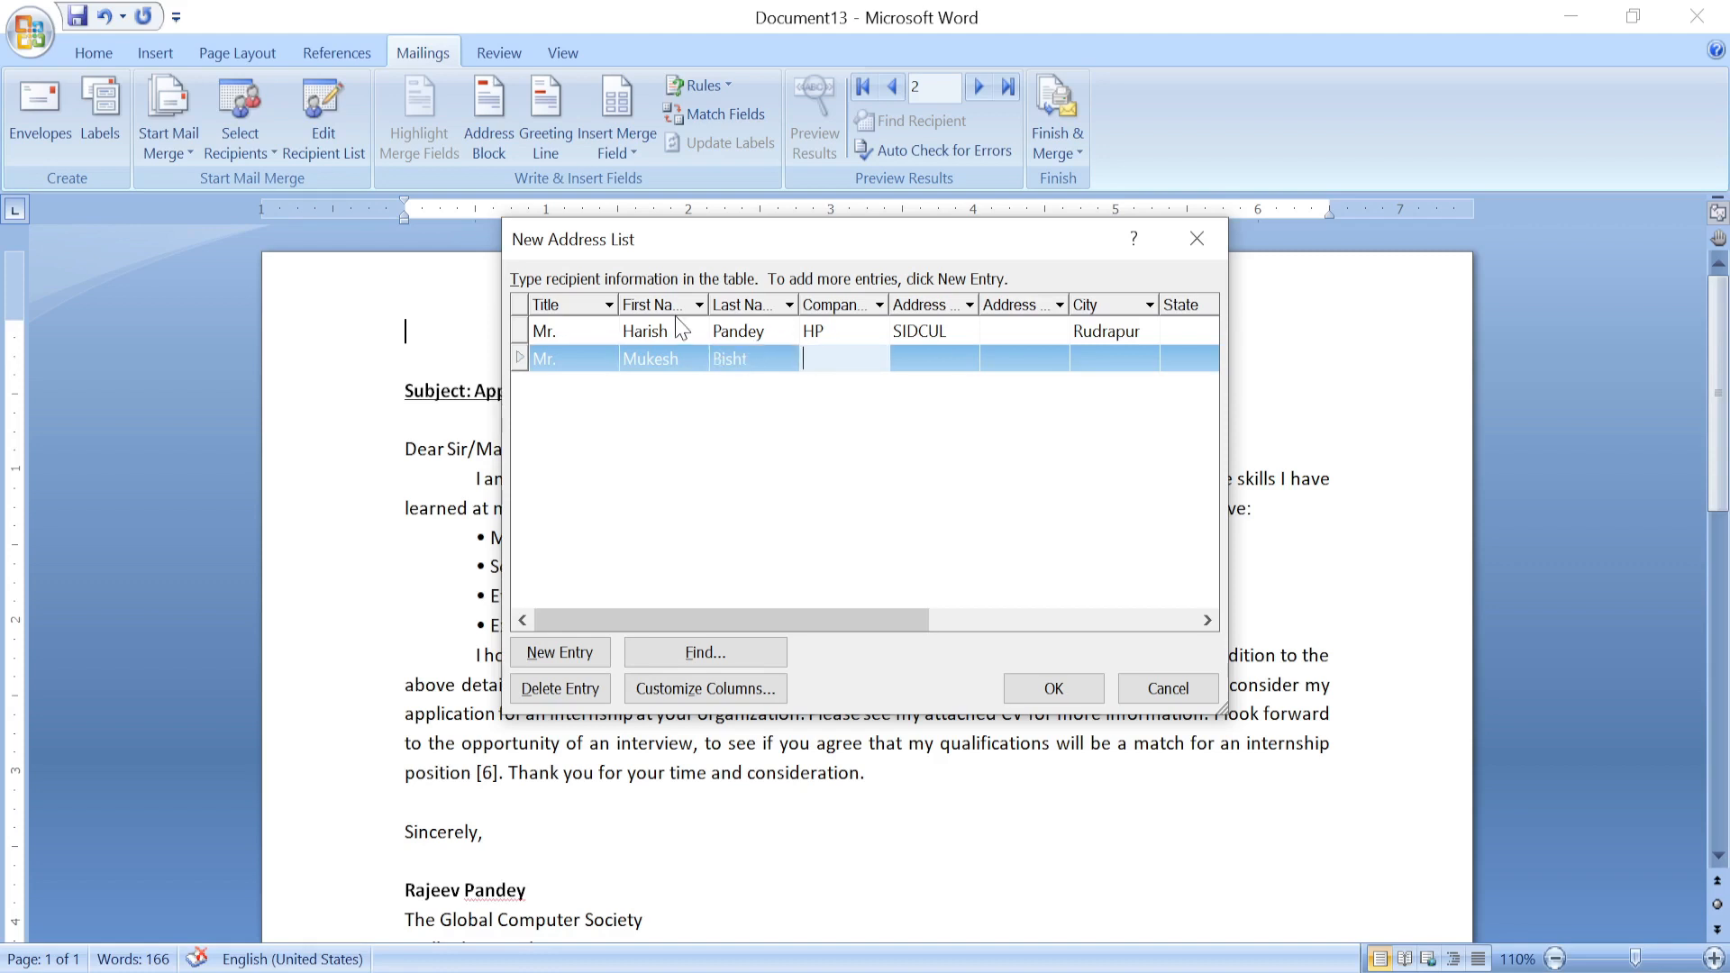
{"action": "type", "text": "HCL"}
{"action": "key", "text": "Tab"}
{"action": "type", "text": "S"}
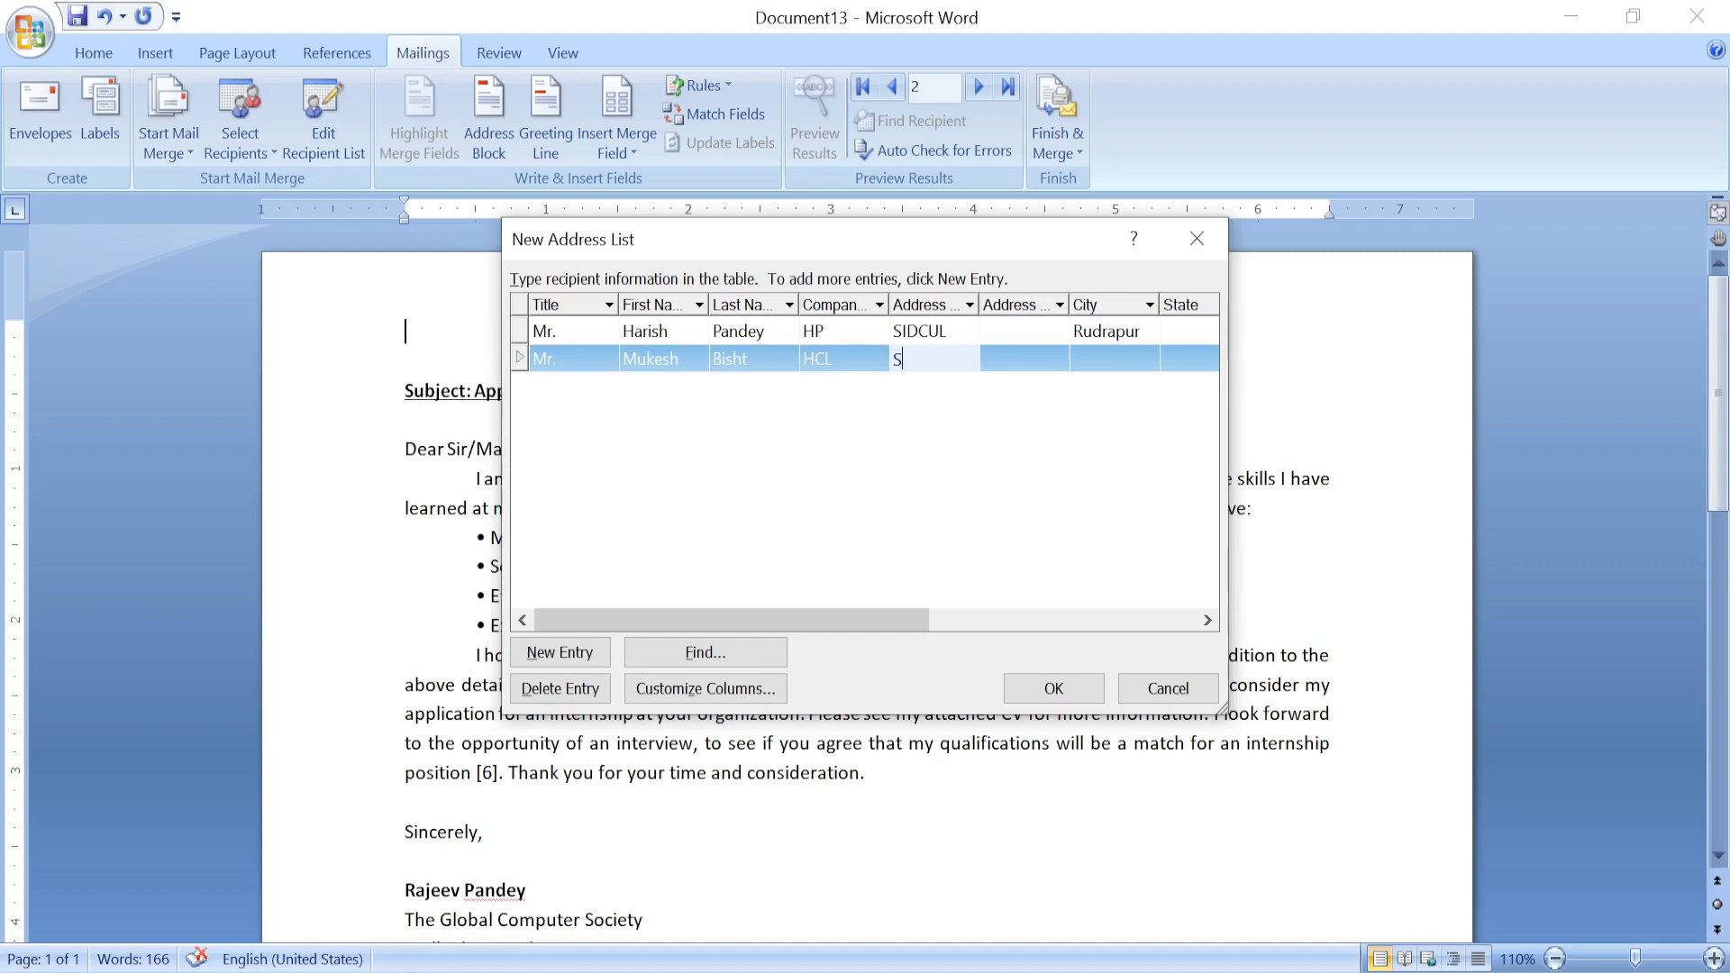
{"action": "type", "text": "IDCUL"}
{"action": "key", "text": "Tab"}
{"action": "key", "text": "Tab"}
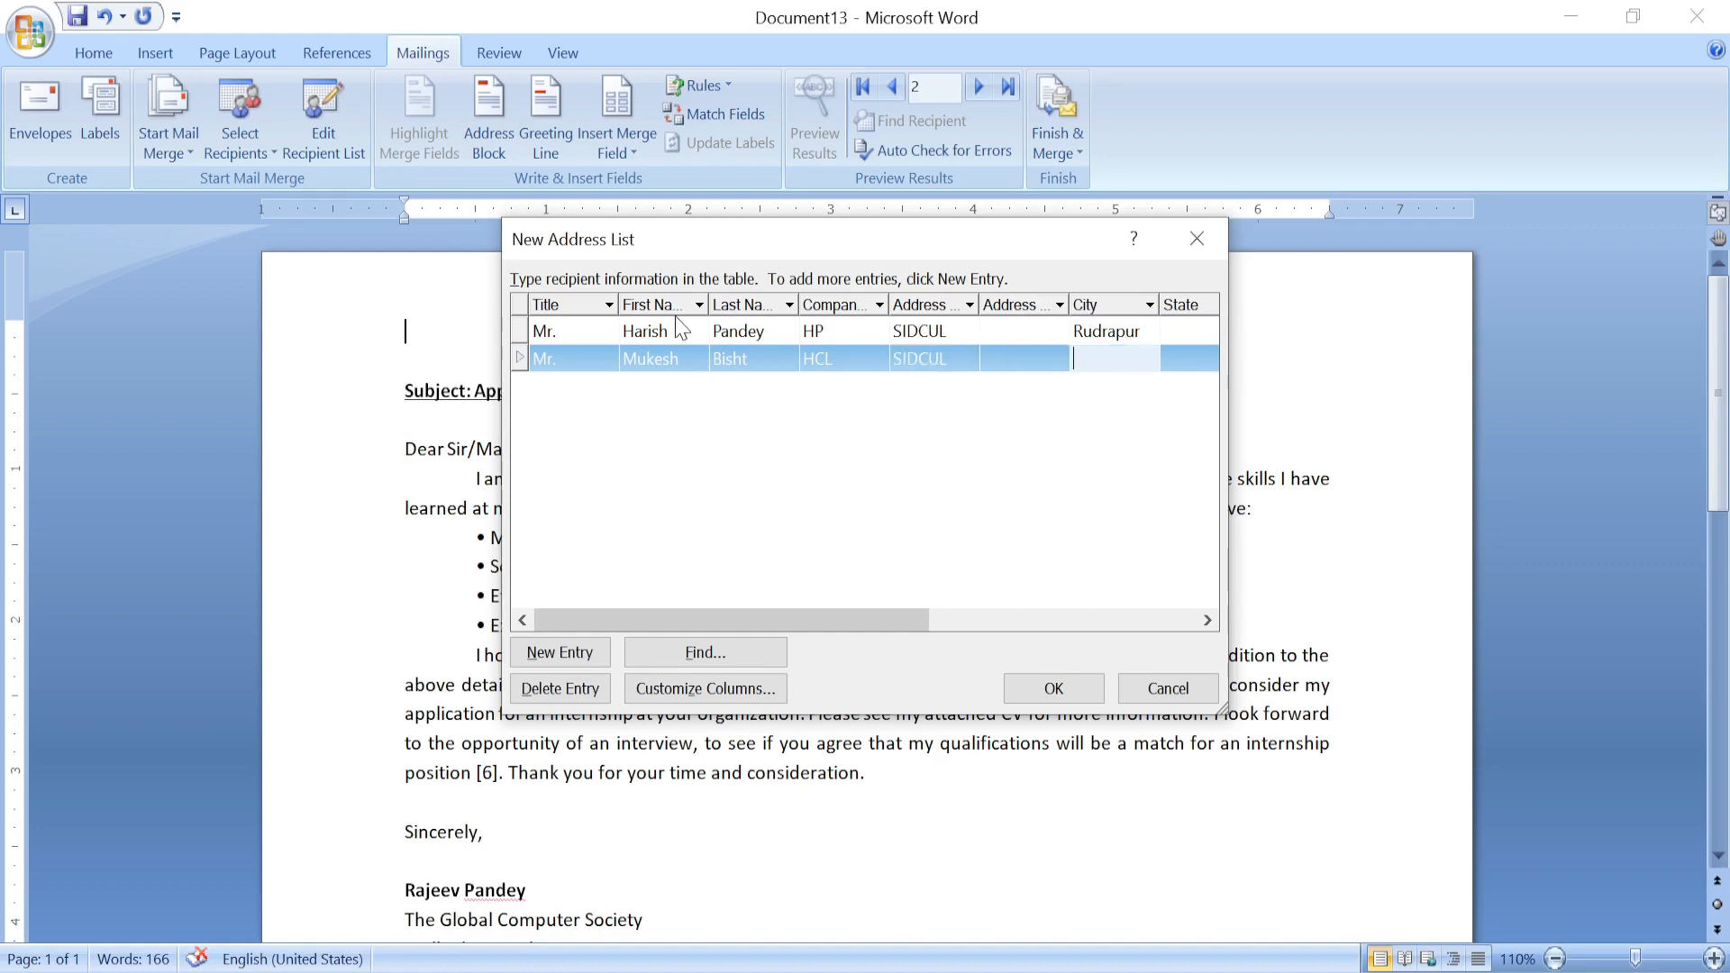
{"action": "type", "text": "Rudrapur"}
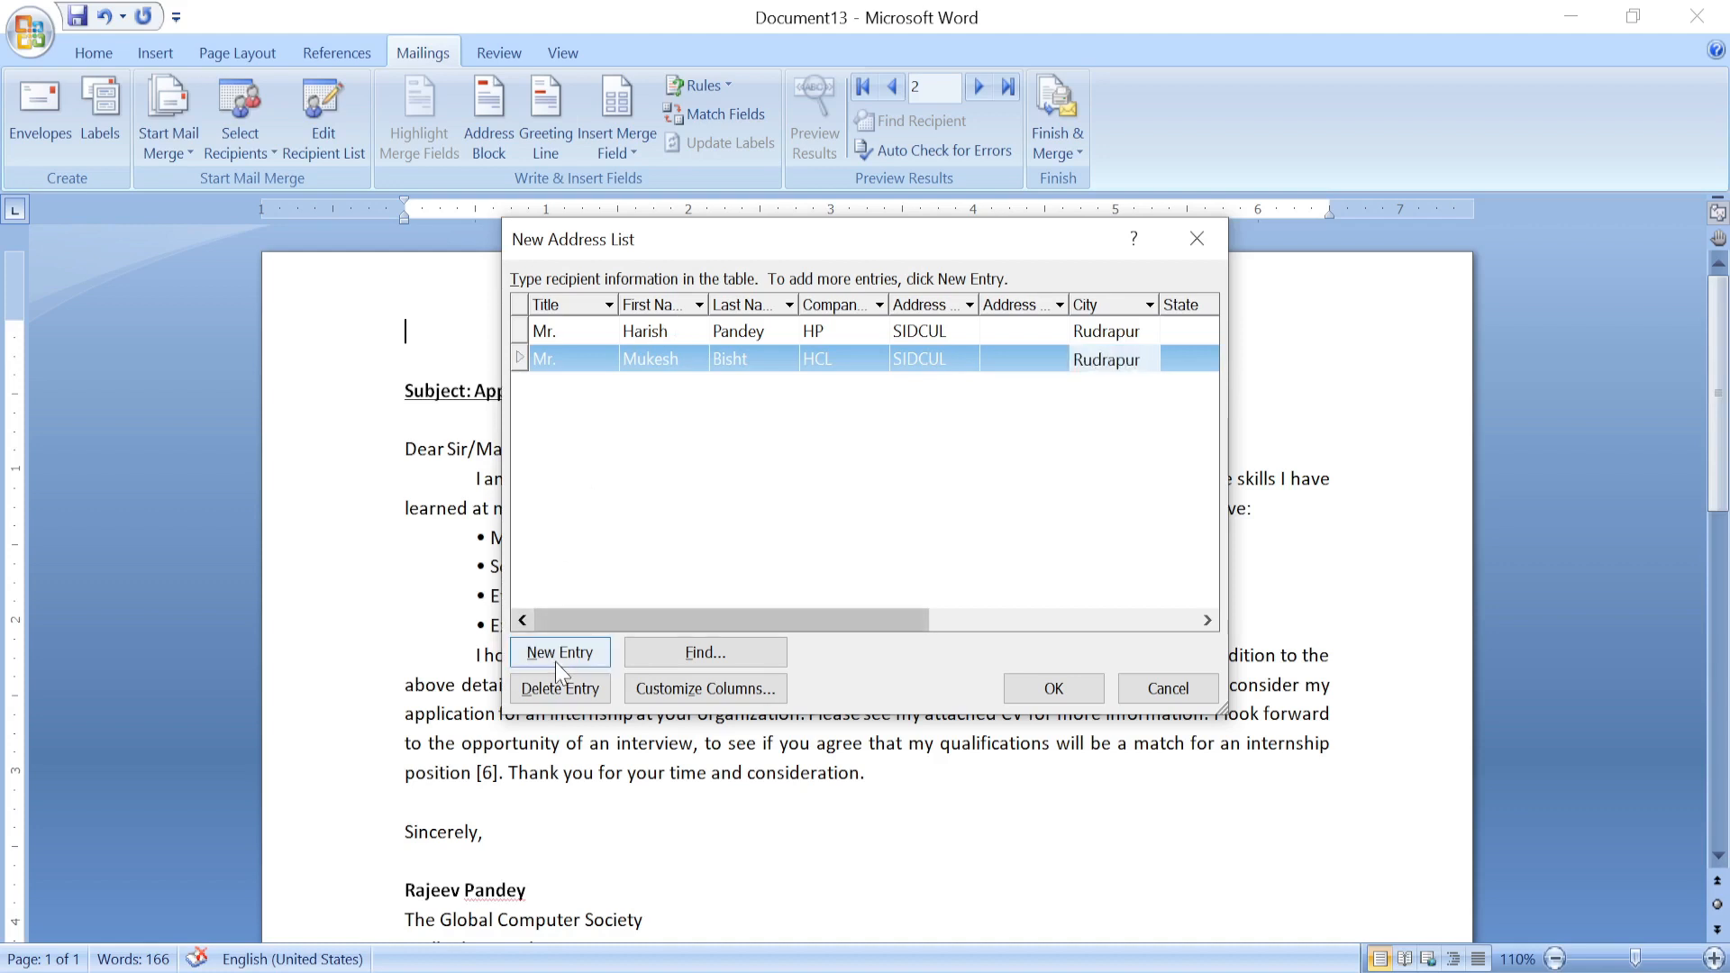
{"action": "left_click", "coordinate": [555, 657]}
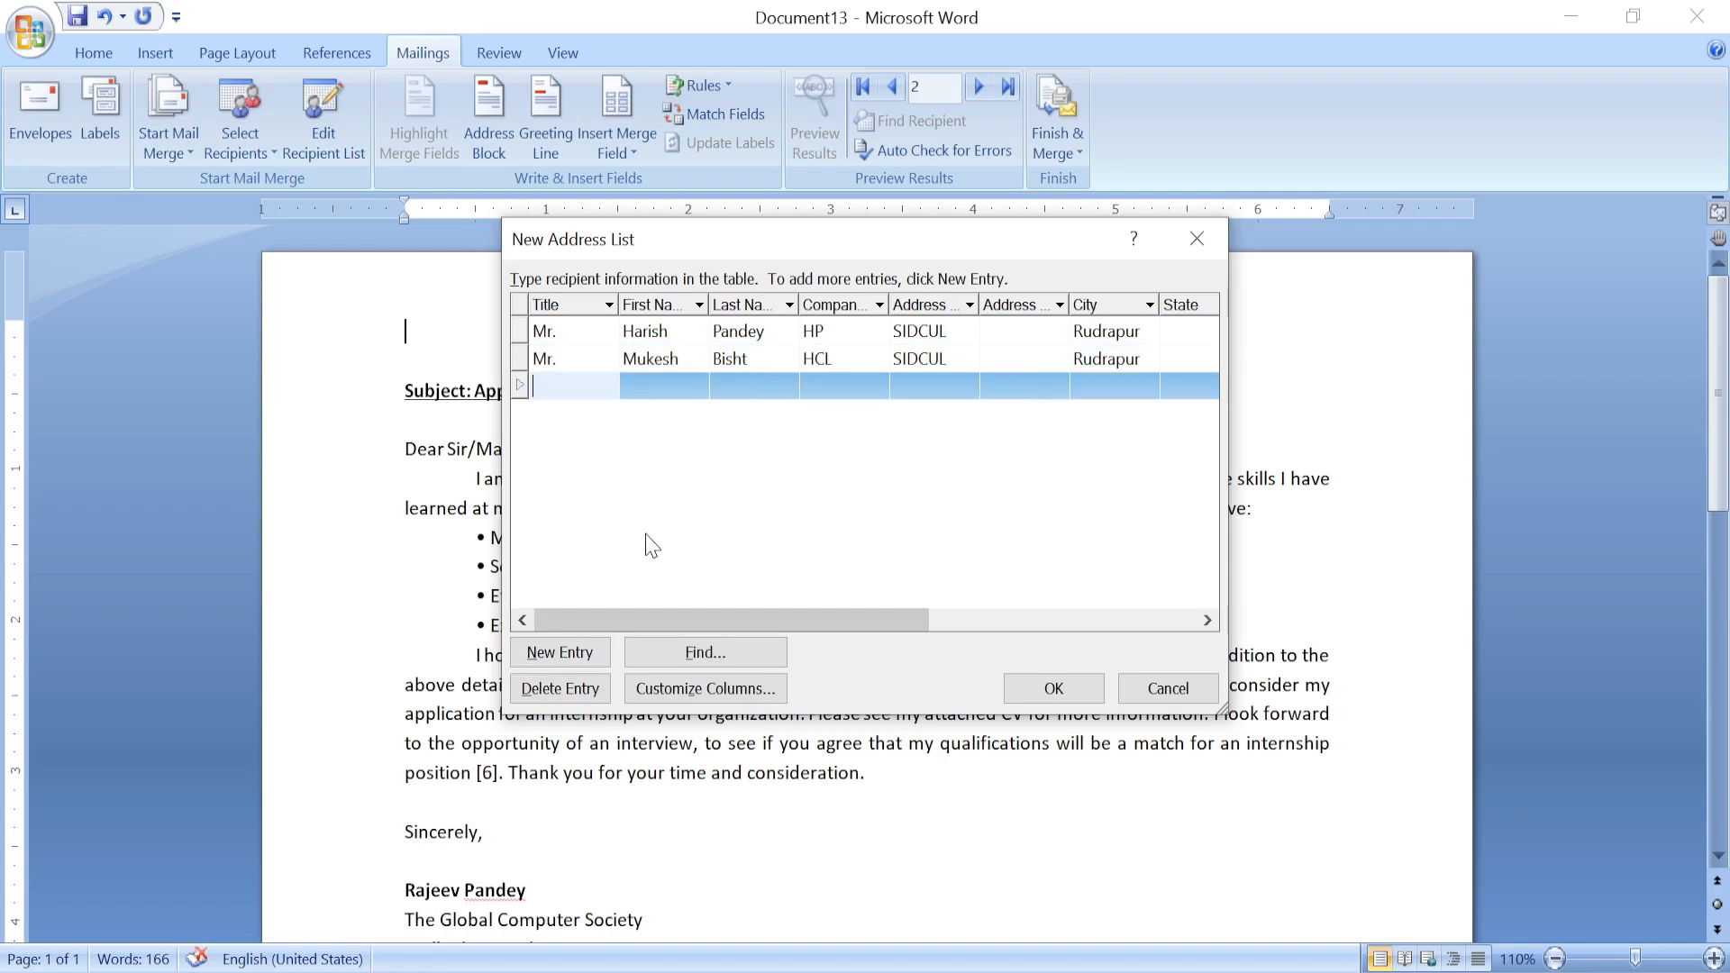
Enter the third recipient: Mrs., first and last name, company Parle G, address SIDCUL, city Haridwar.
{"action": "type", "text": "Mrs."}
{"action": "key", "text": "Tab"}
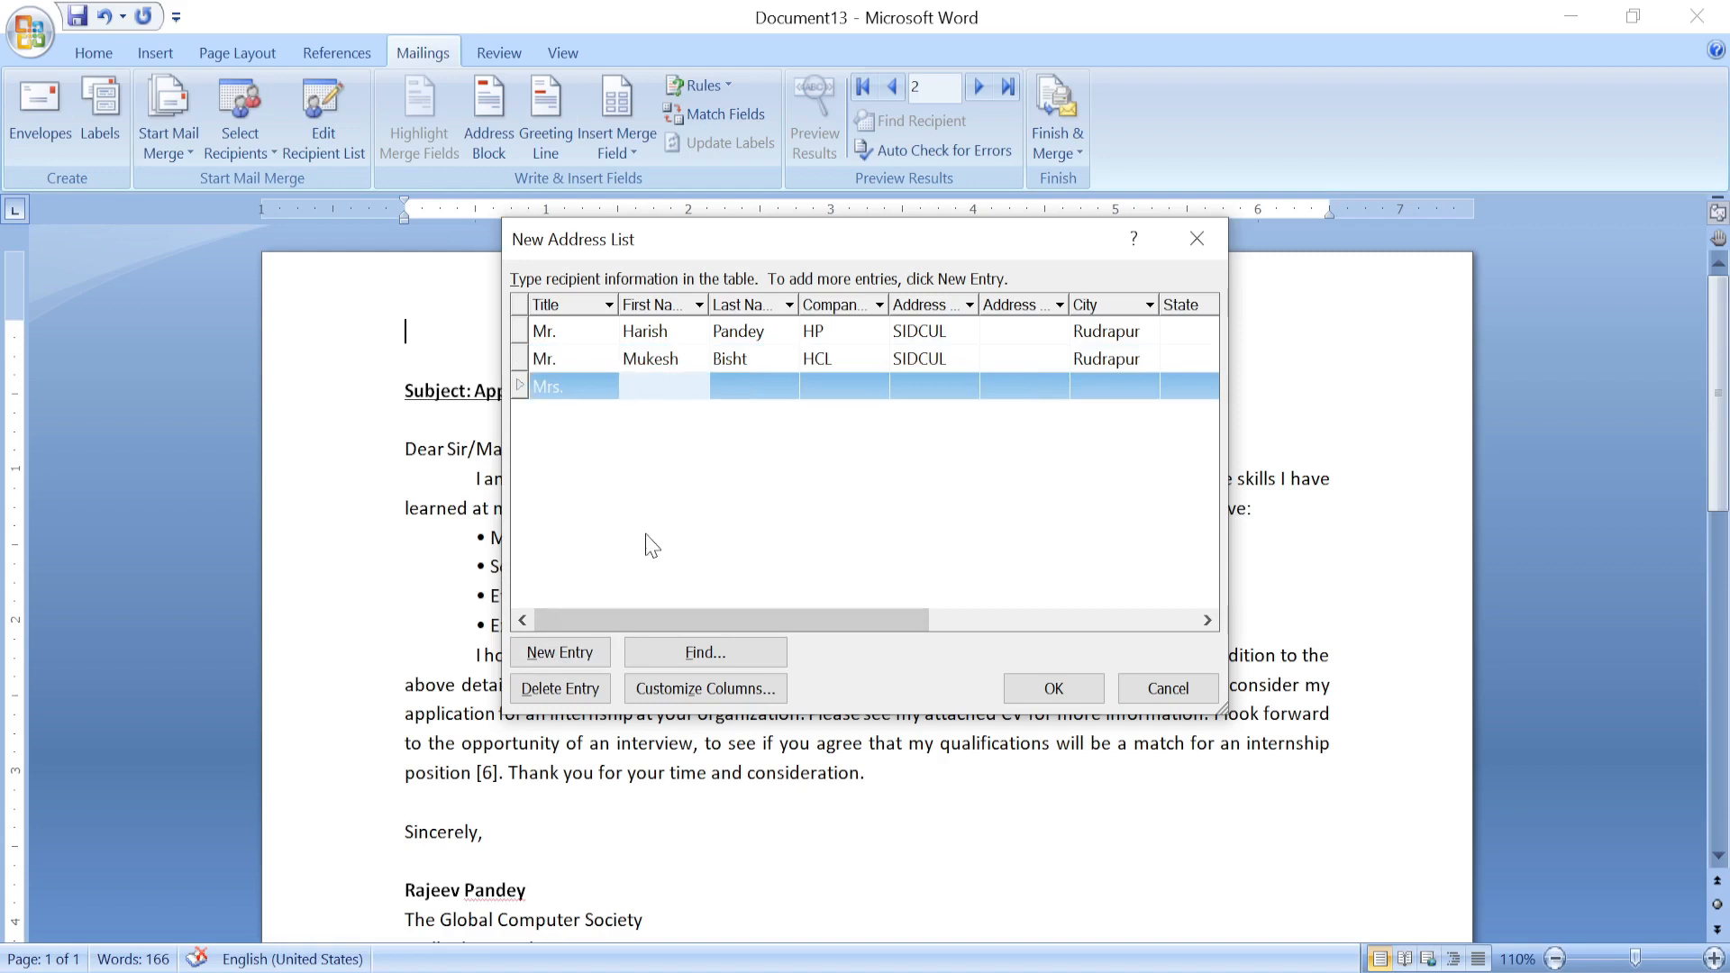
{"action": "key", "text": "Tab"}
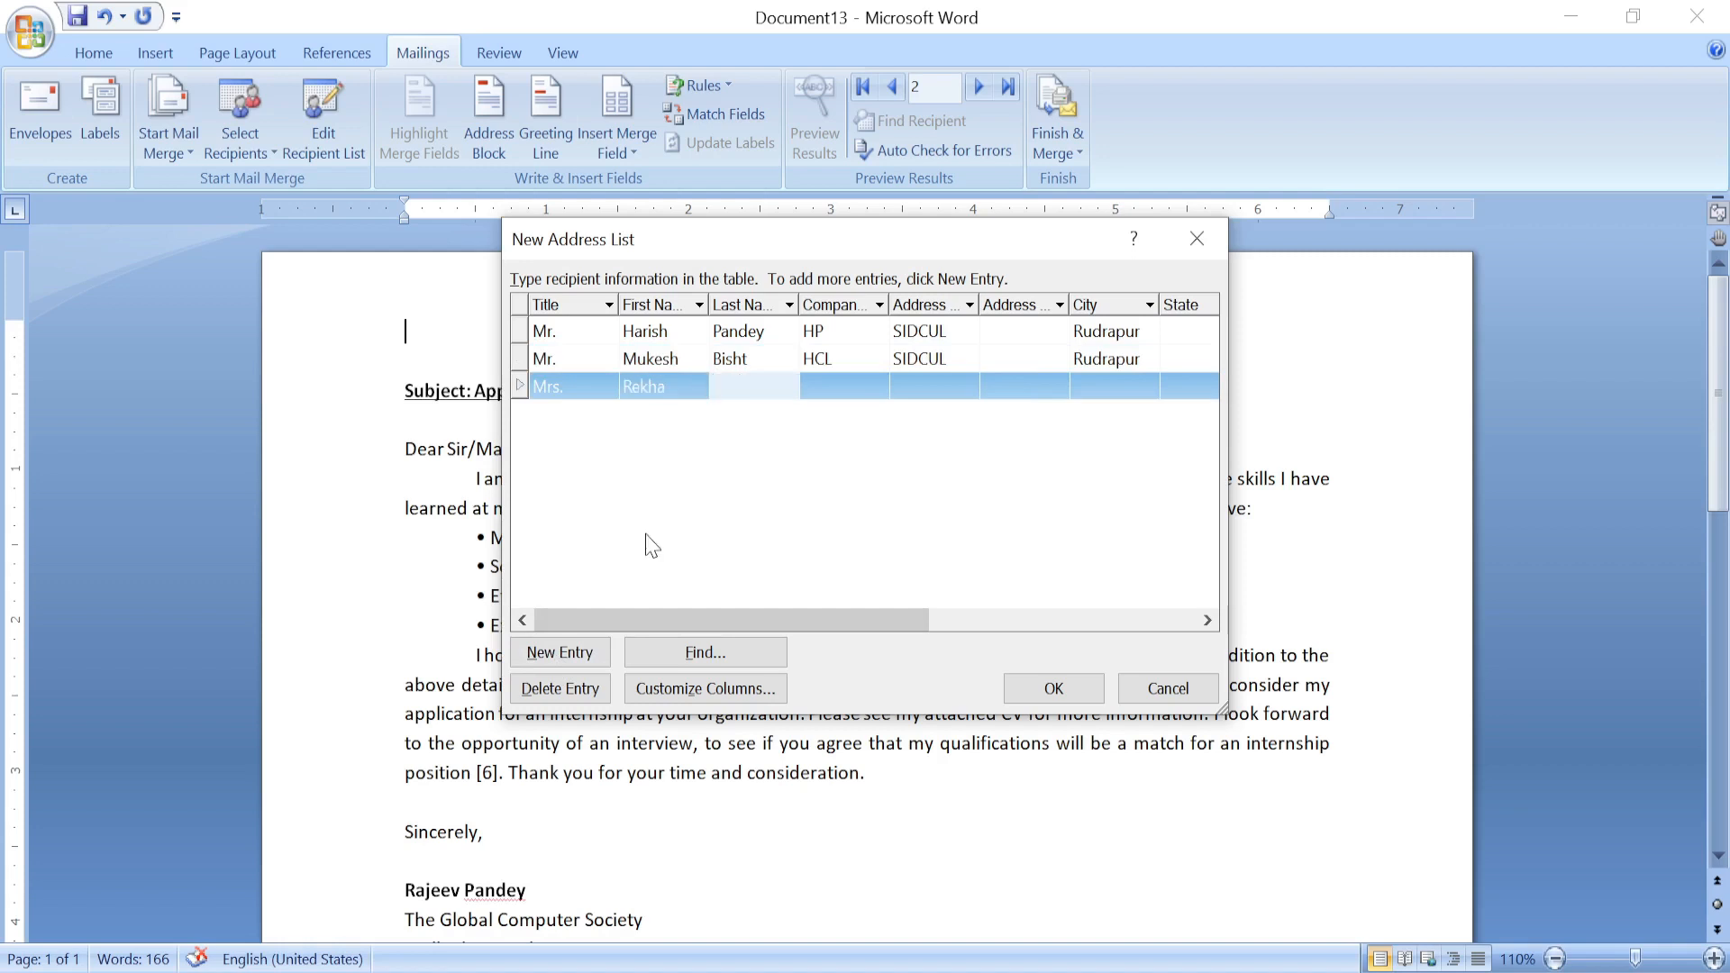
{"action": "key", "text": "Tab"}
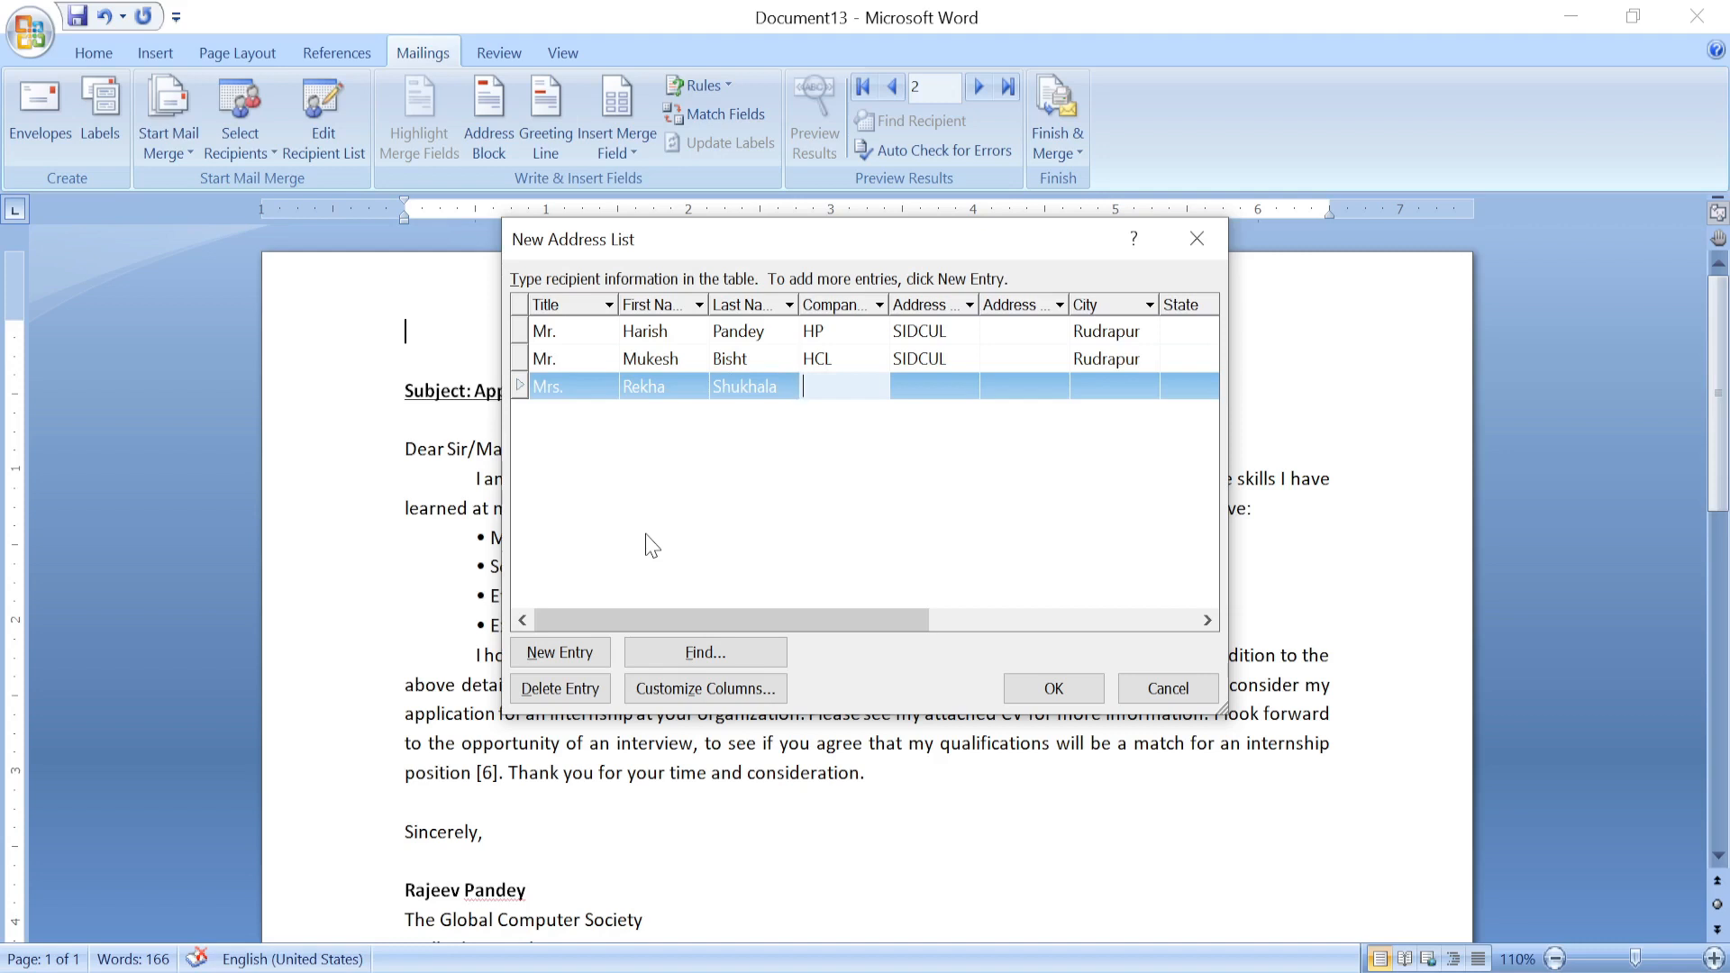
{"action": "type", "text": "Parle G"}
{"action": "key", "text": "Tab"}
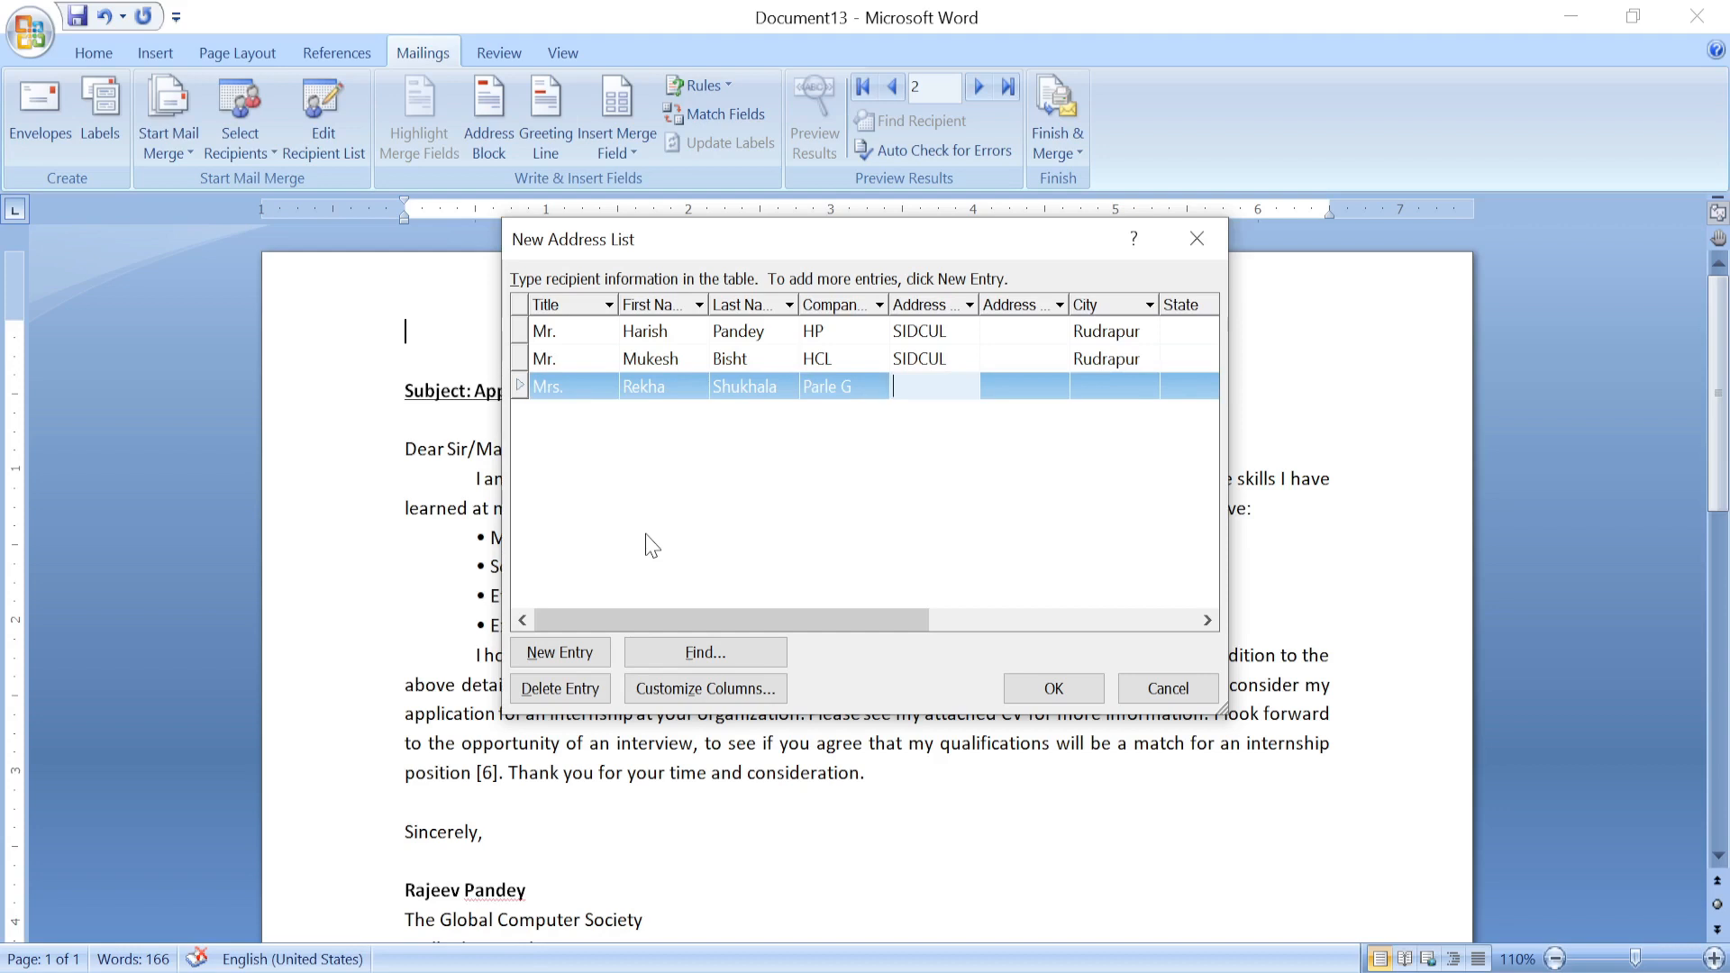
{"action": "type", "text": "SIDCU"}
{"action": "type", "text": "L"}
{"action": "key", "text": "Tab"}
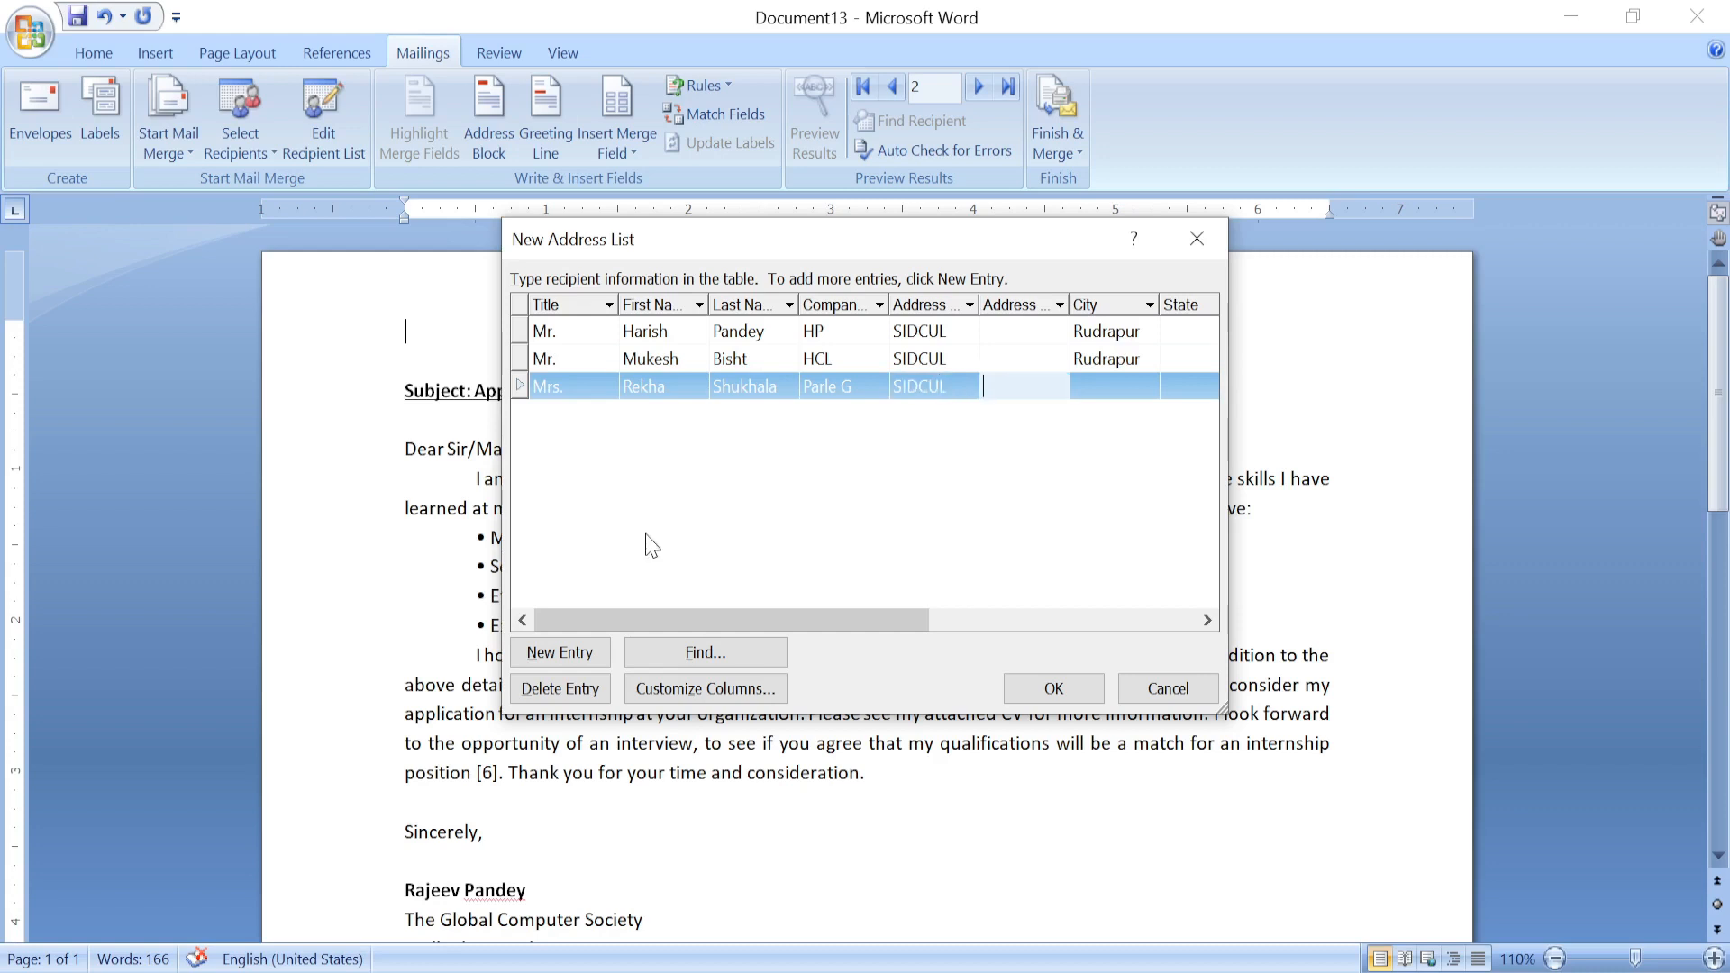
{"action": "key", "text": "Tab"}
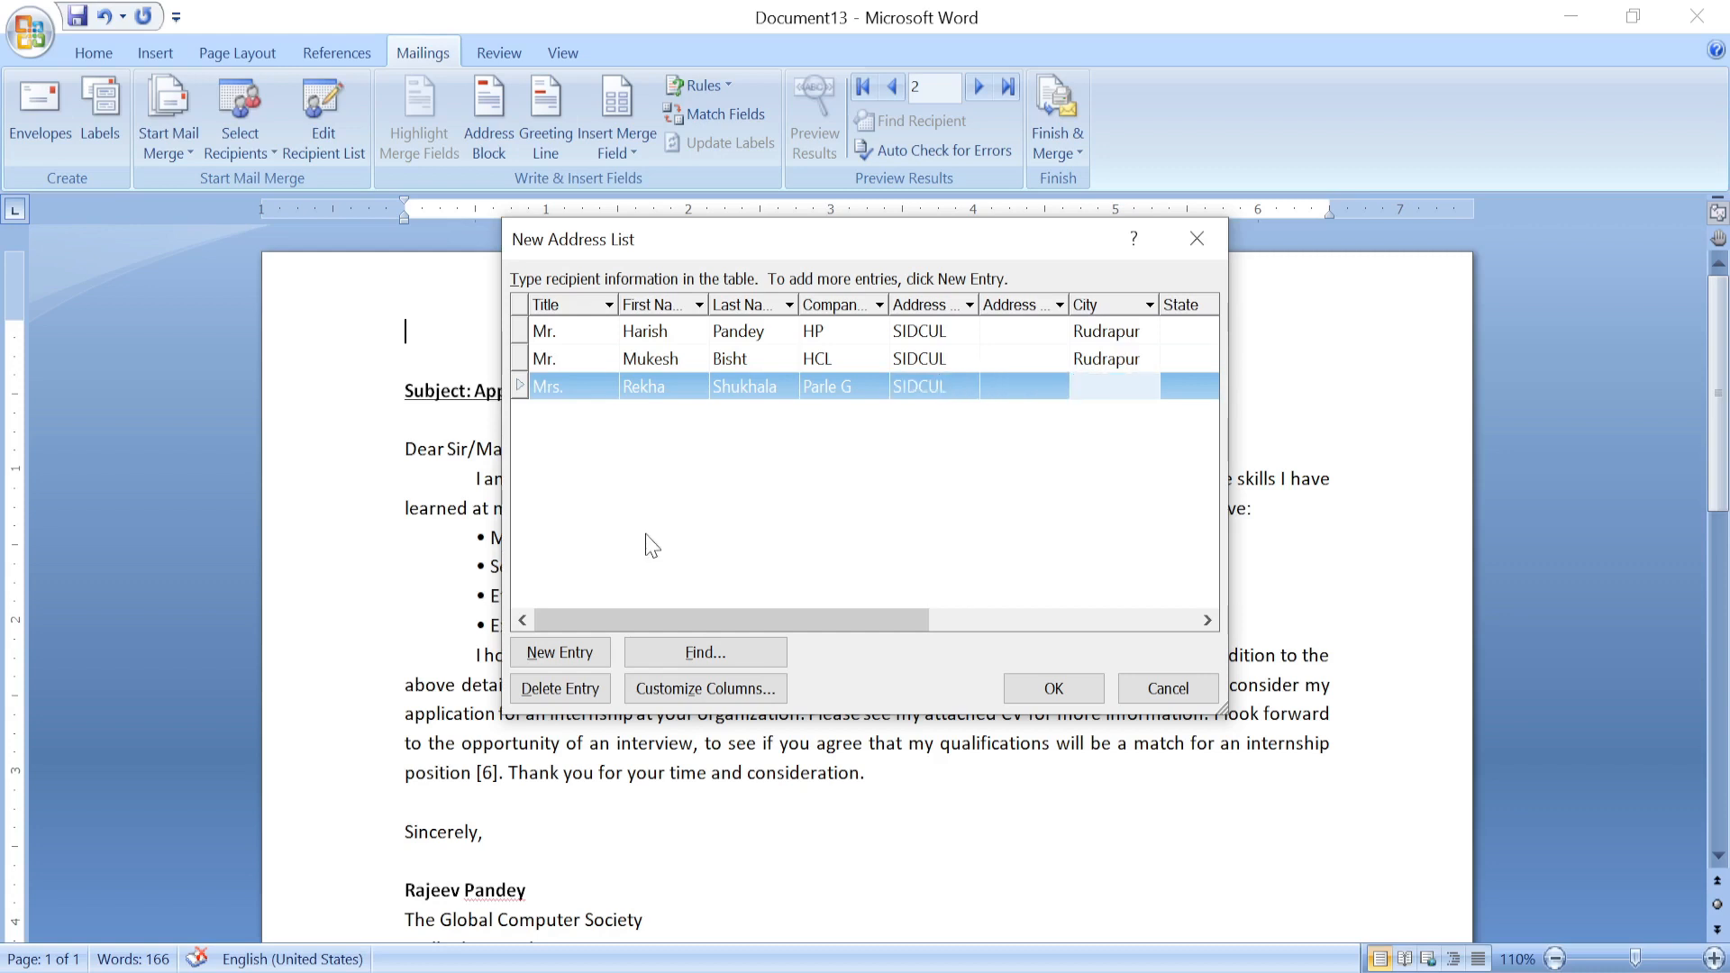
{"action": "type", "text": "Haridwar"}
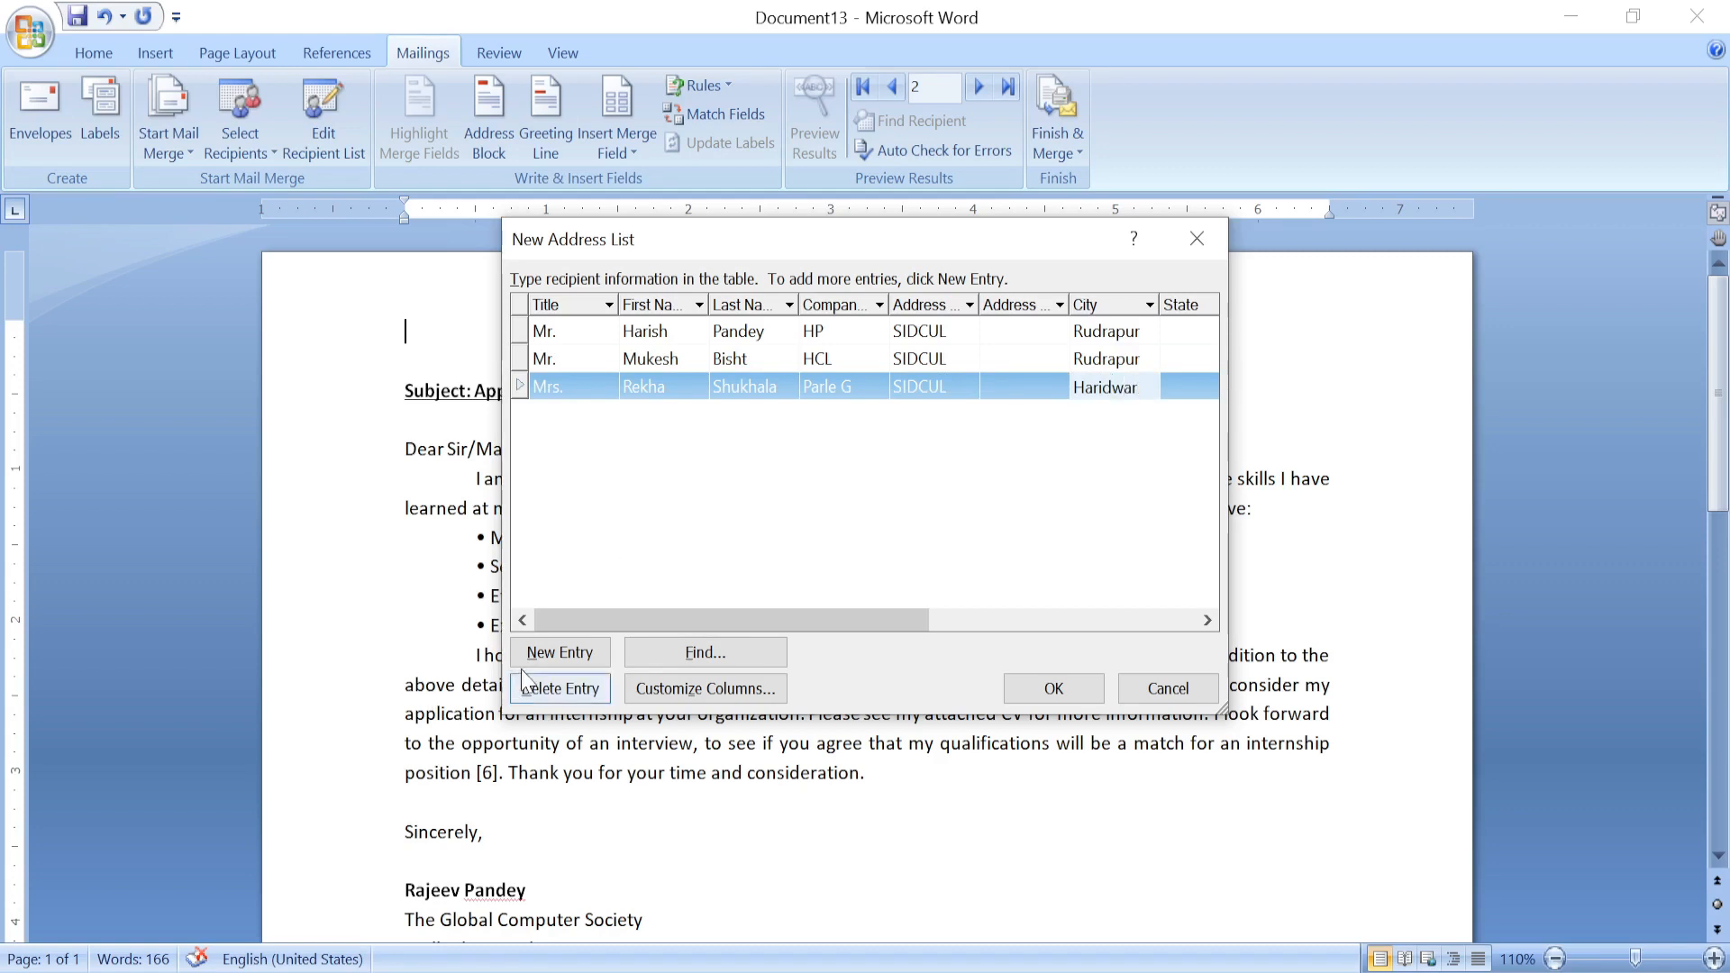
Add a fourth recipient with first and last name, company Dell, address SIDCUL, city Haridwar.
{"action": "left_click", "coordinate": [568, 658]}
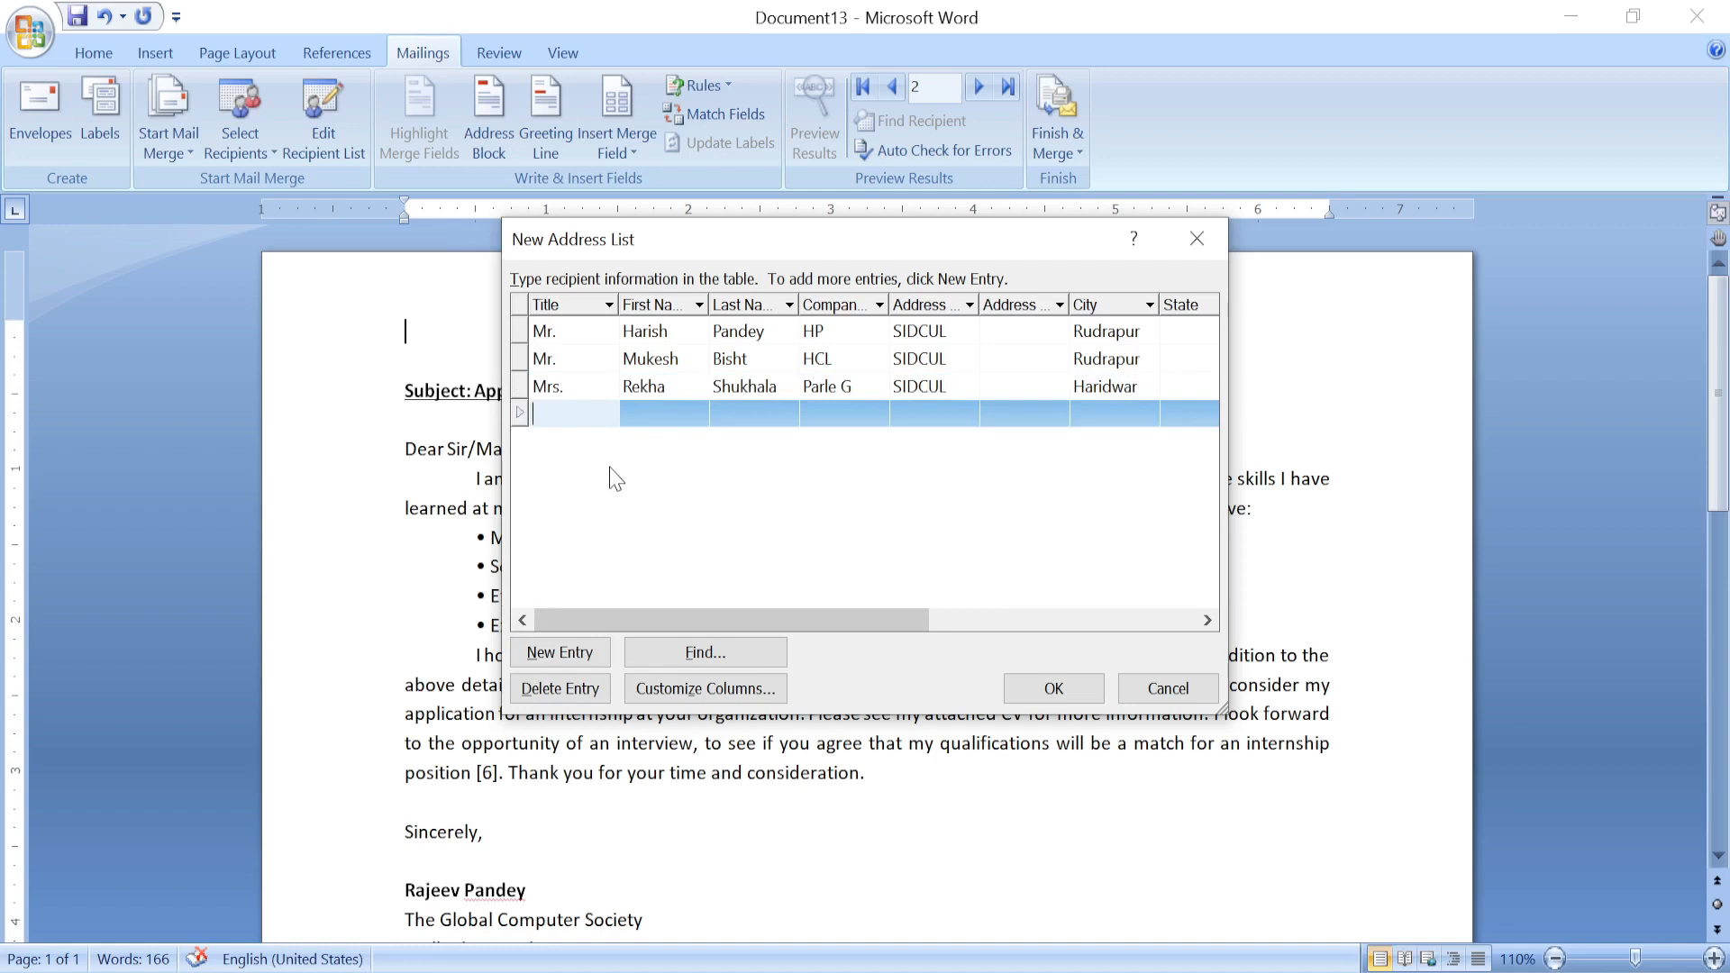
{"action": "type", "text": "Mrs."}
{"action": "key", "text": "Tab"}
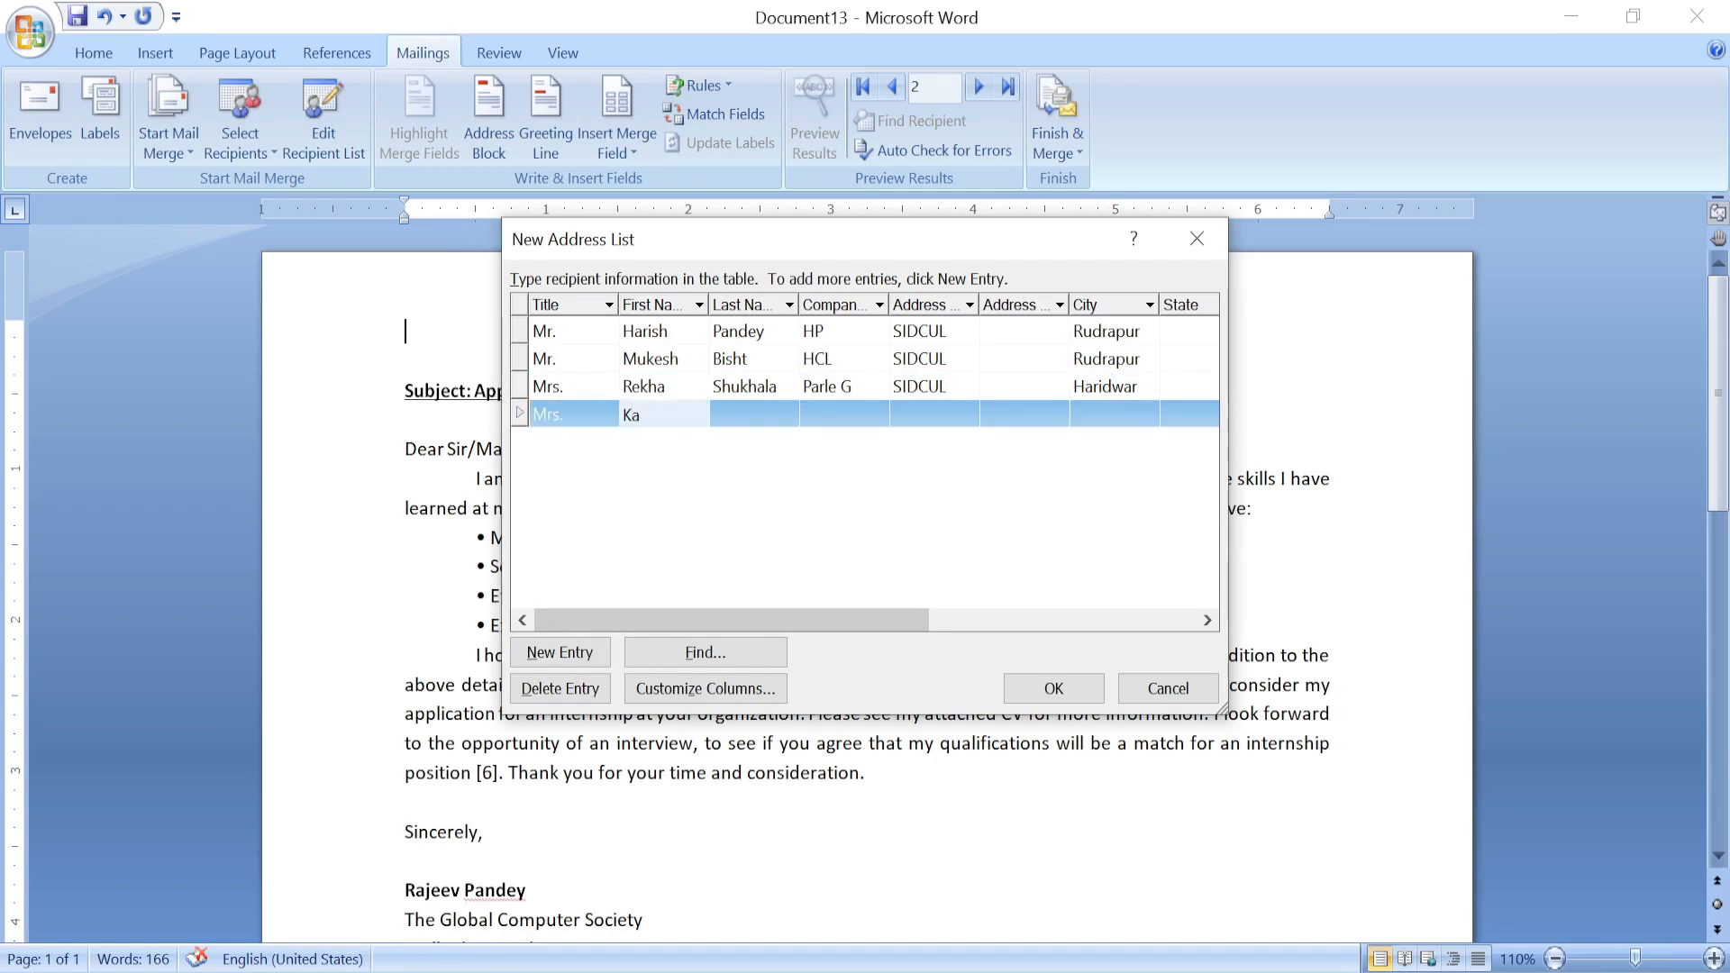
{"action": "key", "text": "Tab"}
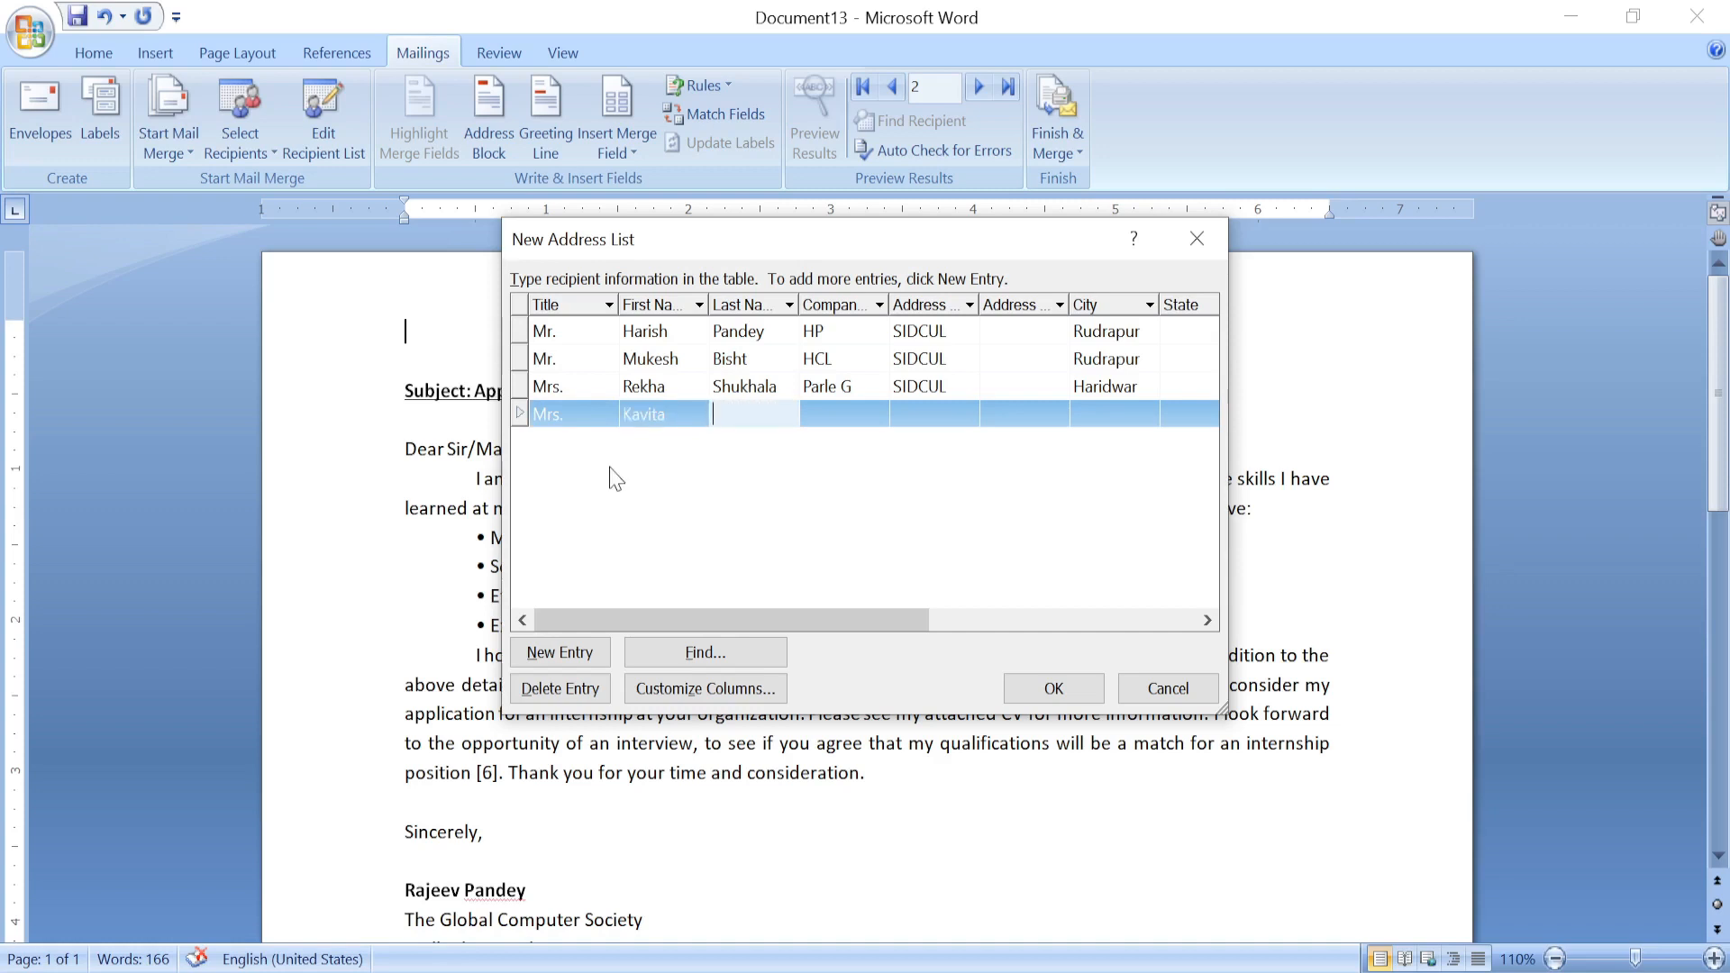
{"action": "key", "text": "Tab"}
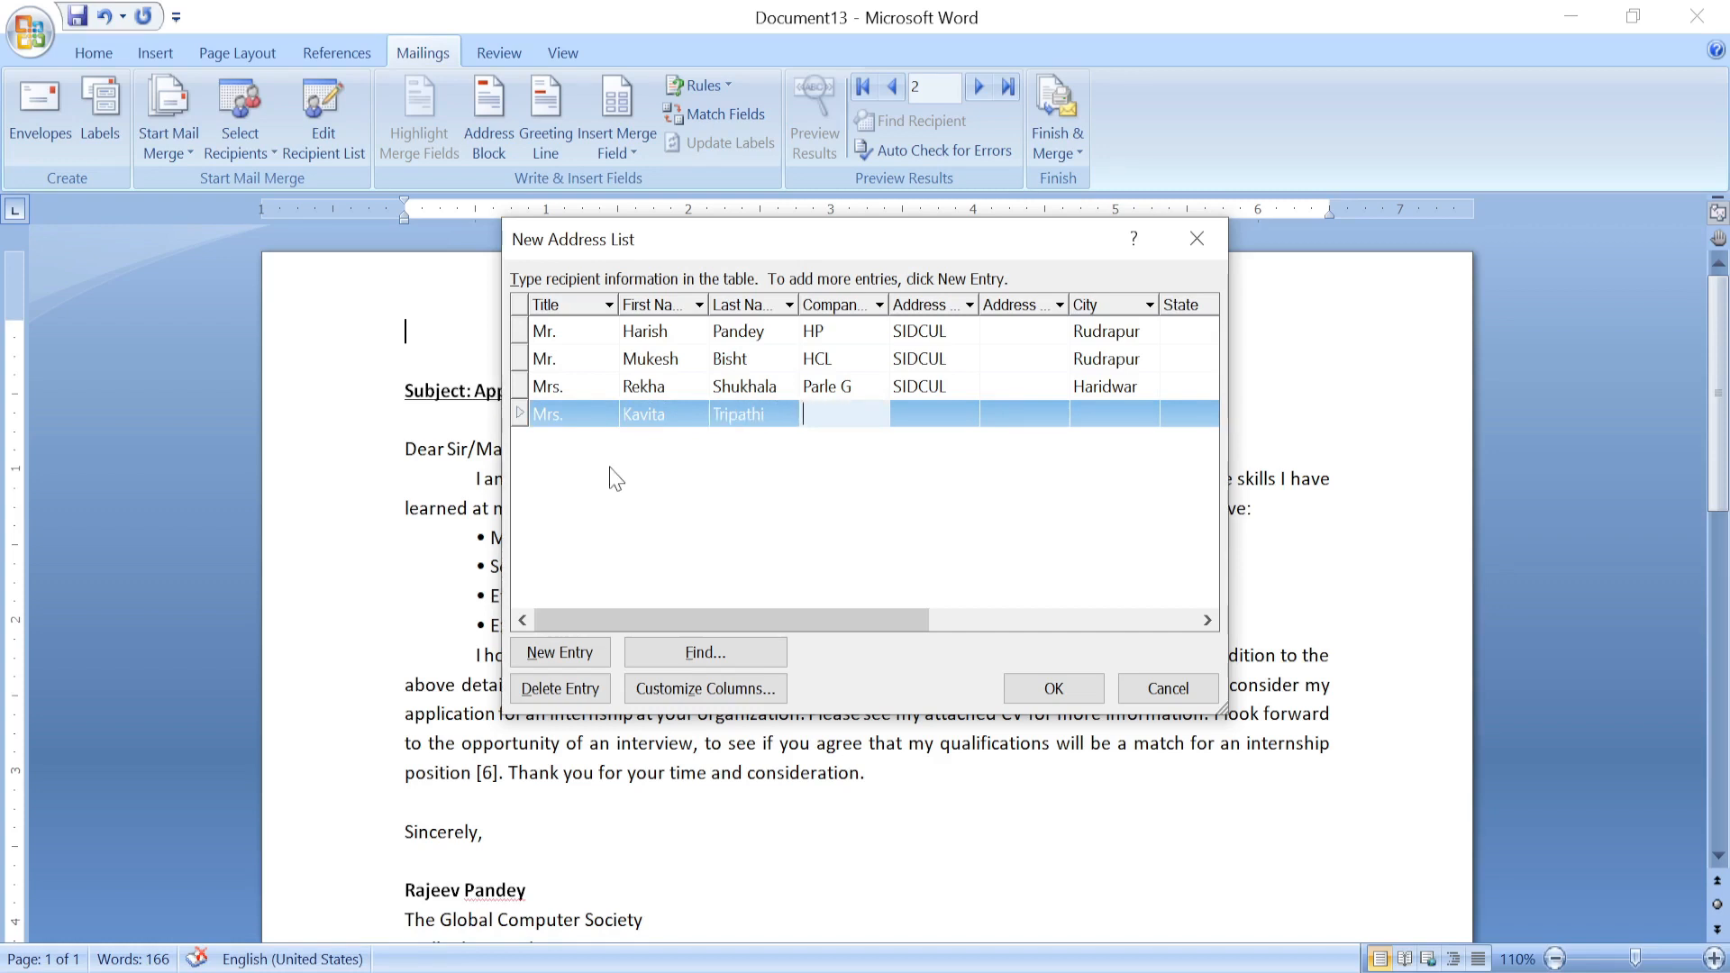
{"action": "type", "text": "Dell"}
{"action": "key", "text": "Tab"}
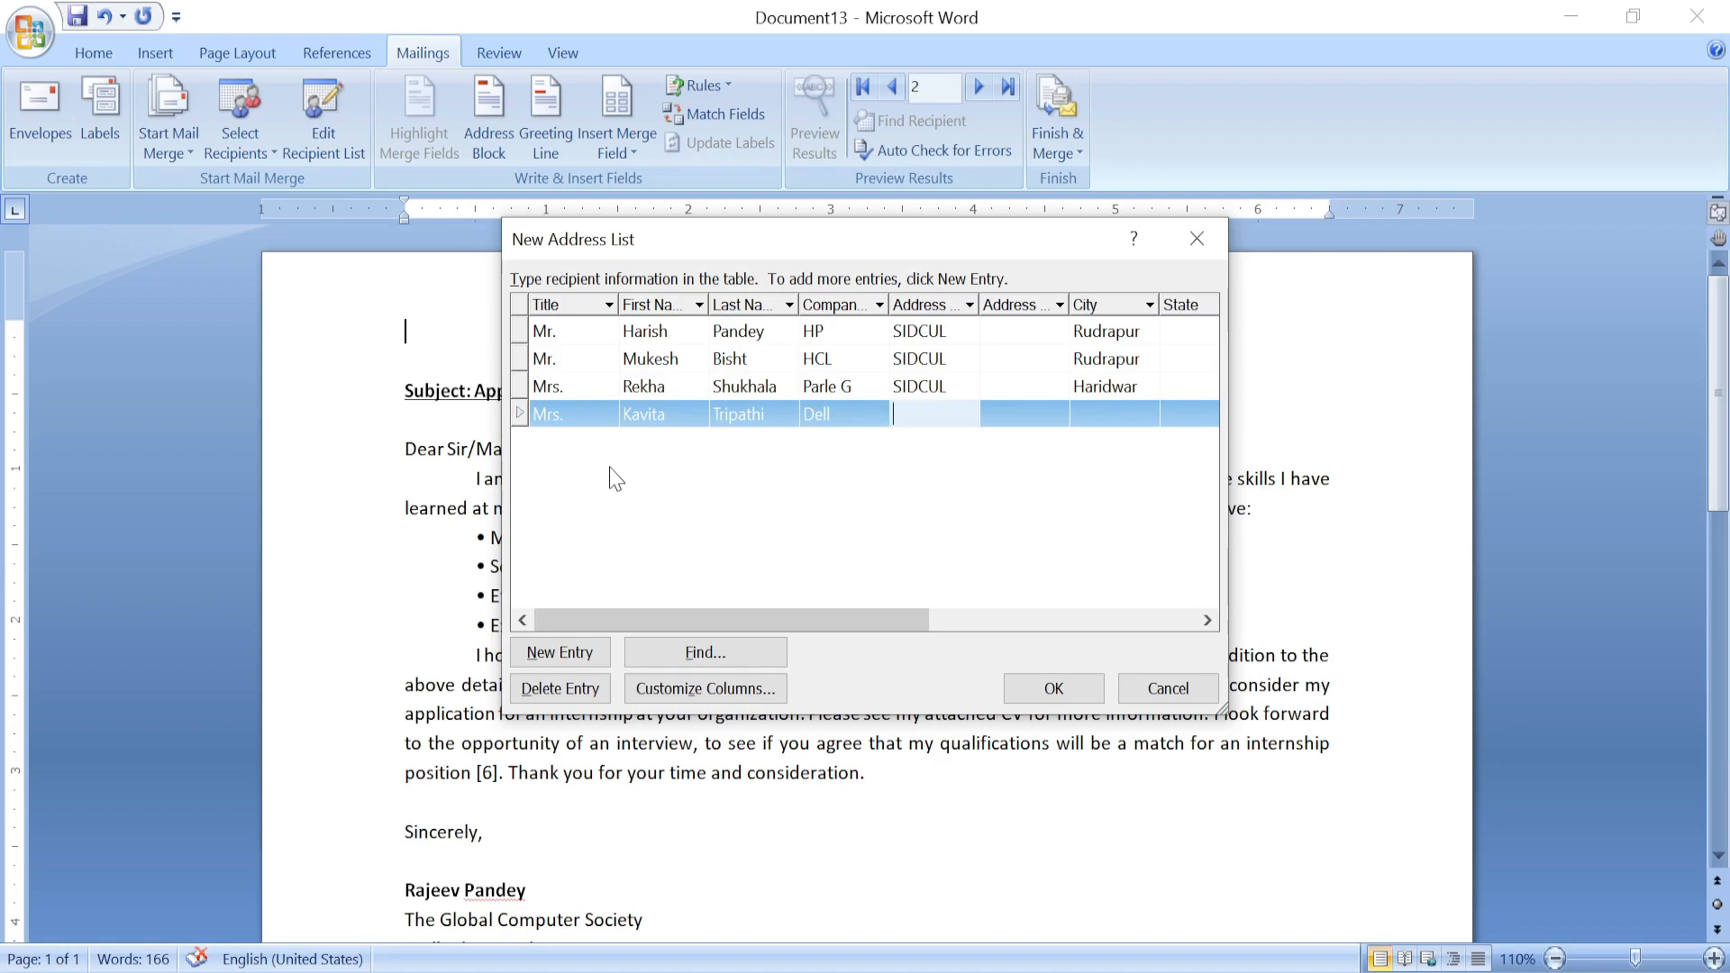
{"action": "type", "text": "SIDCUL"}
{"action": "key", "text": "Tab"}
{"action": "key", "text": "Tab"}
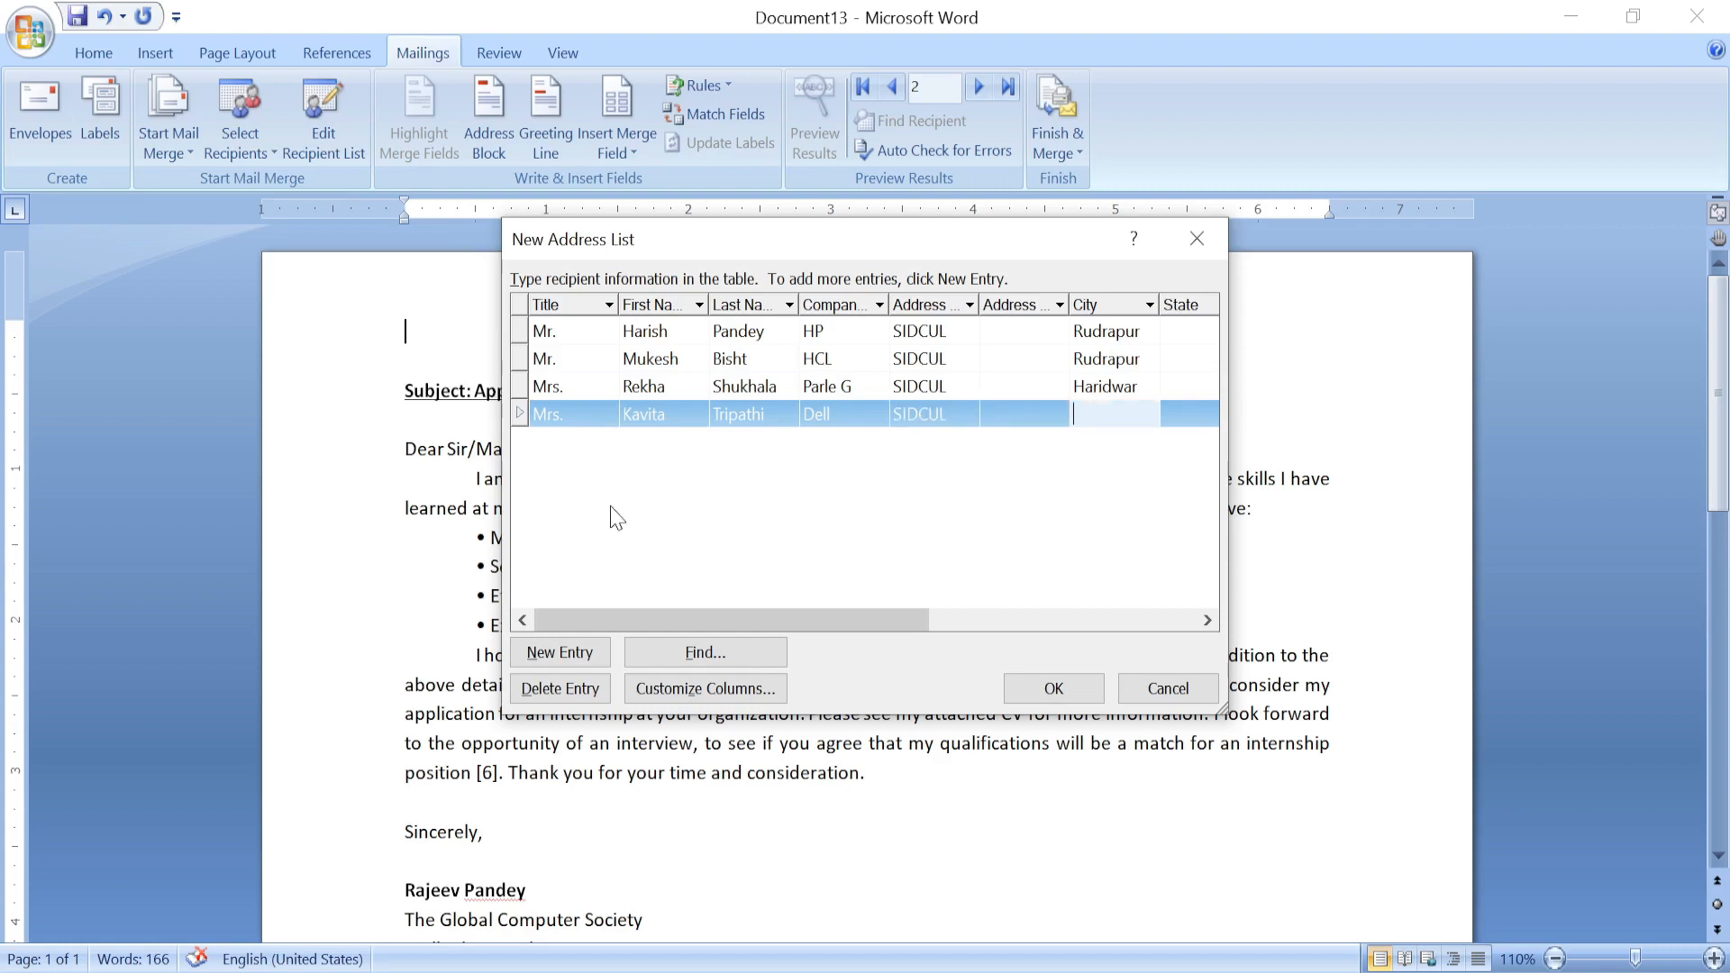
{"action": "type", "text": "Haridwar"}
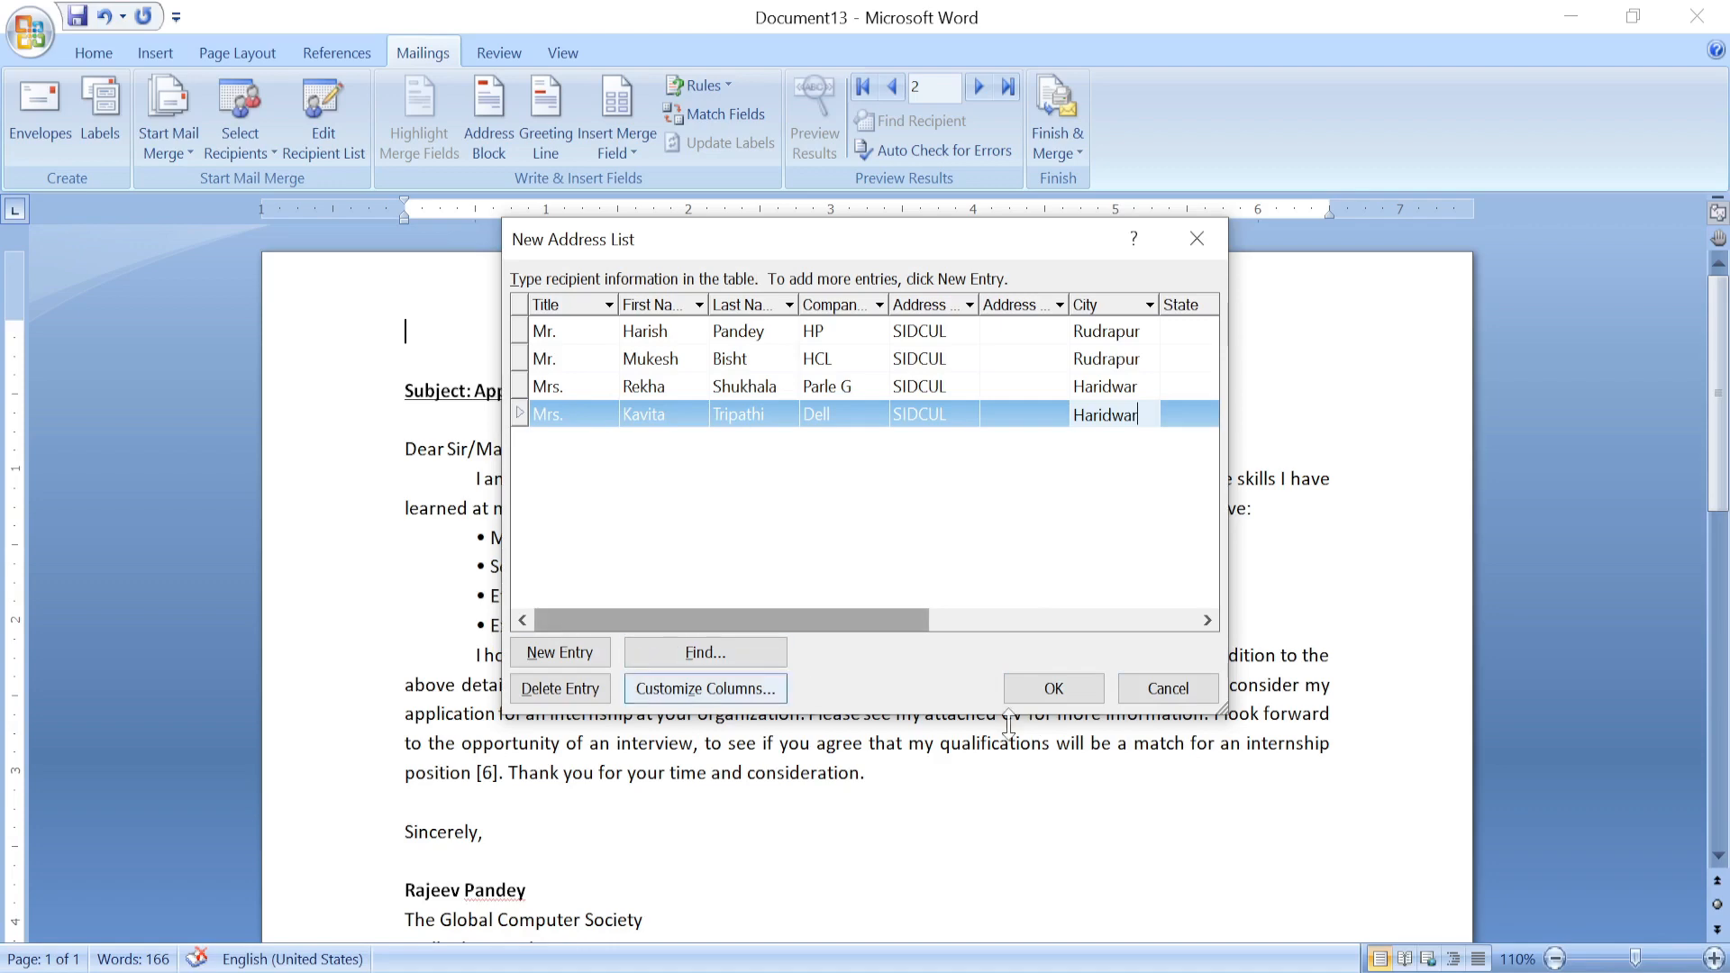
Save the new recipient list as Company Address and accept all four recipients unchanged.
{"action": "left_click", "coordinate": [1062, 694]}
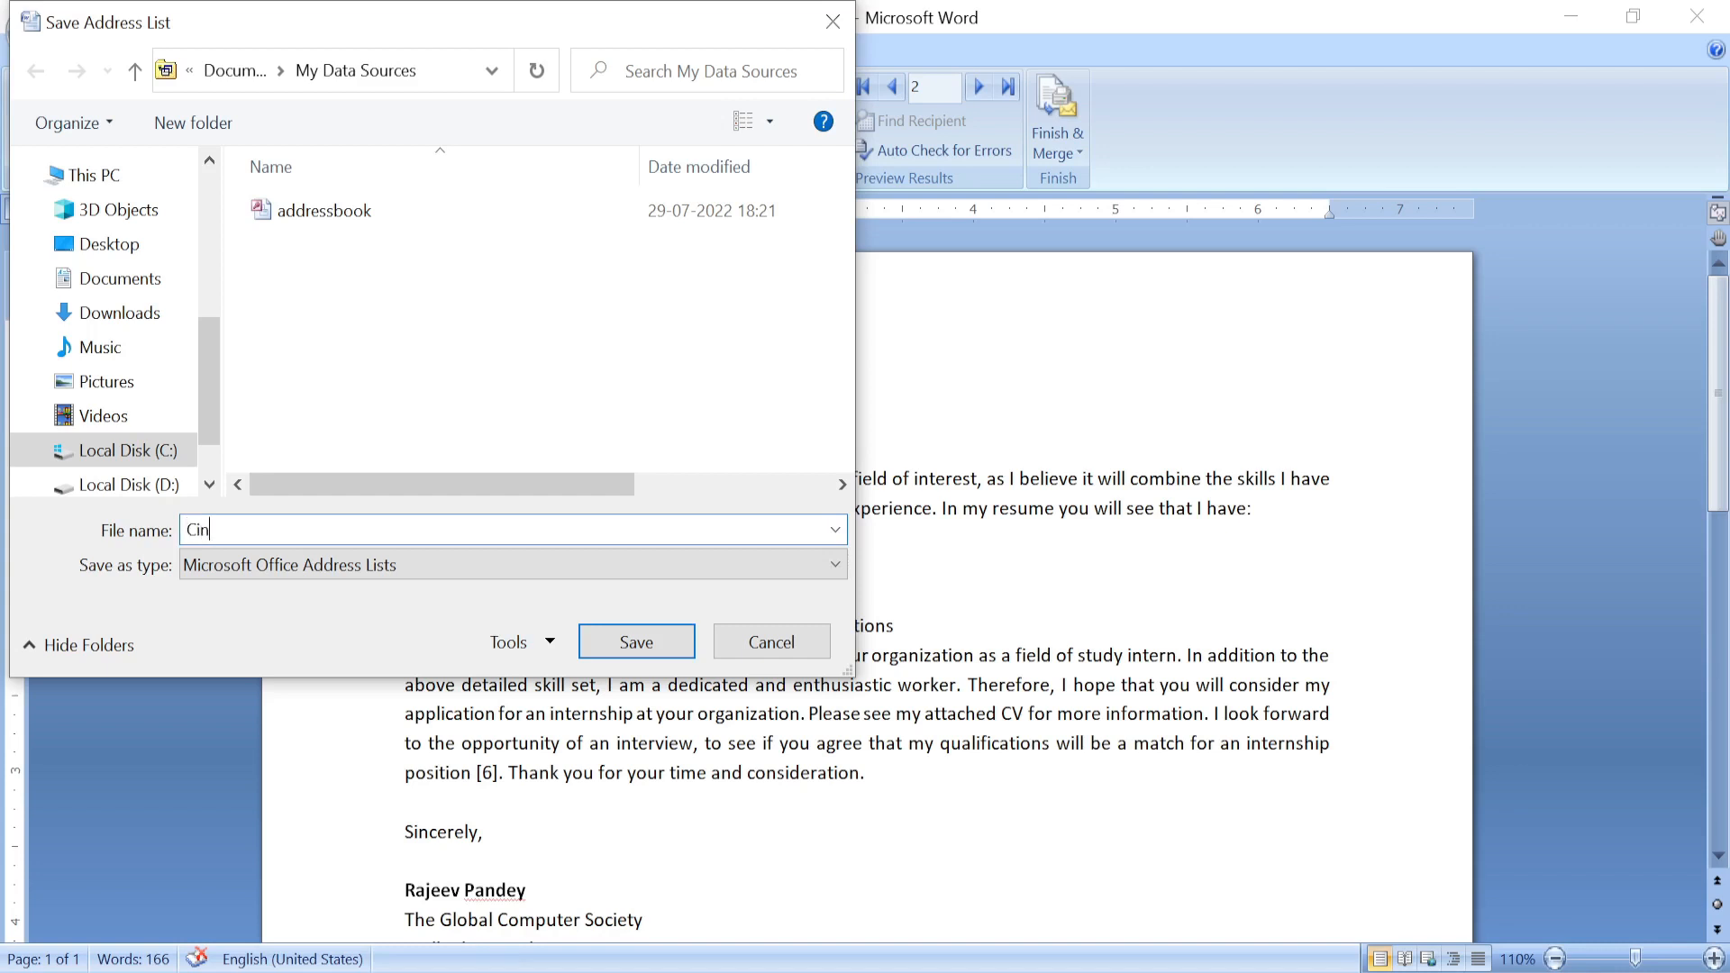
{"action": "type", "text": "mpany Address"}
{"action": "left_click", "coordinate": [636, 643]}
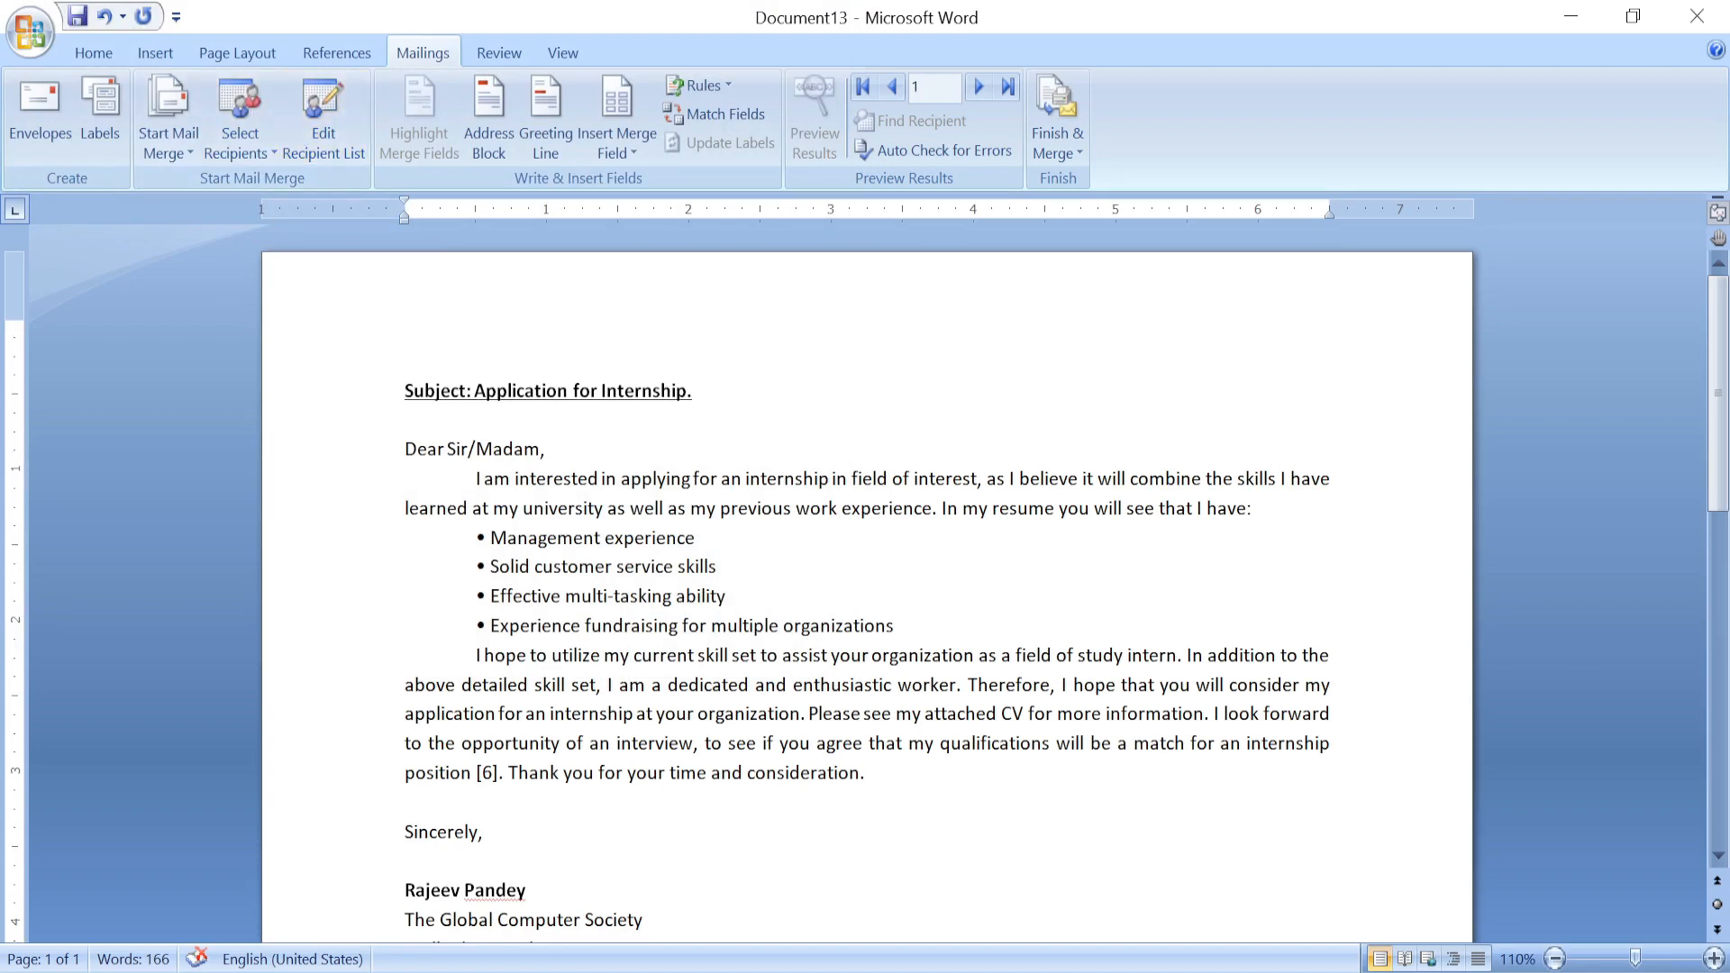
{"action": "left_click", "coordinate": [327, 137]}
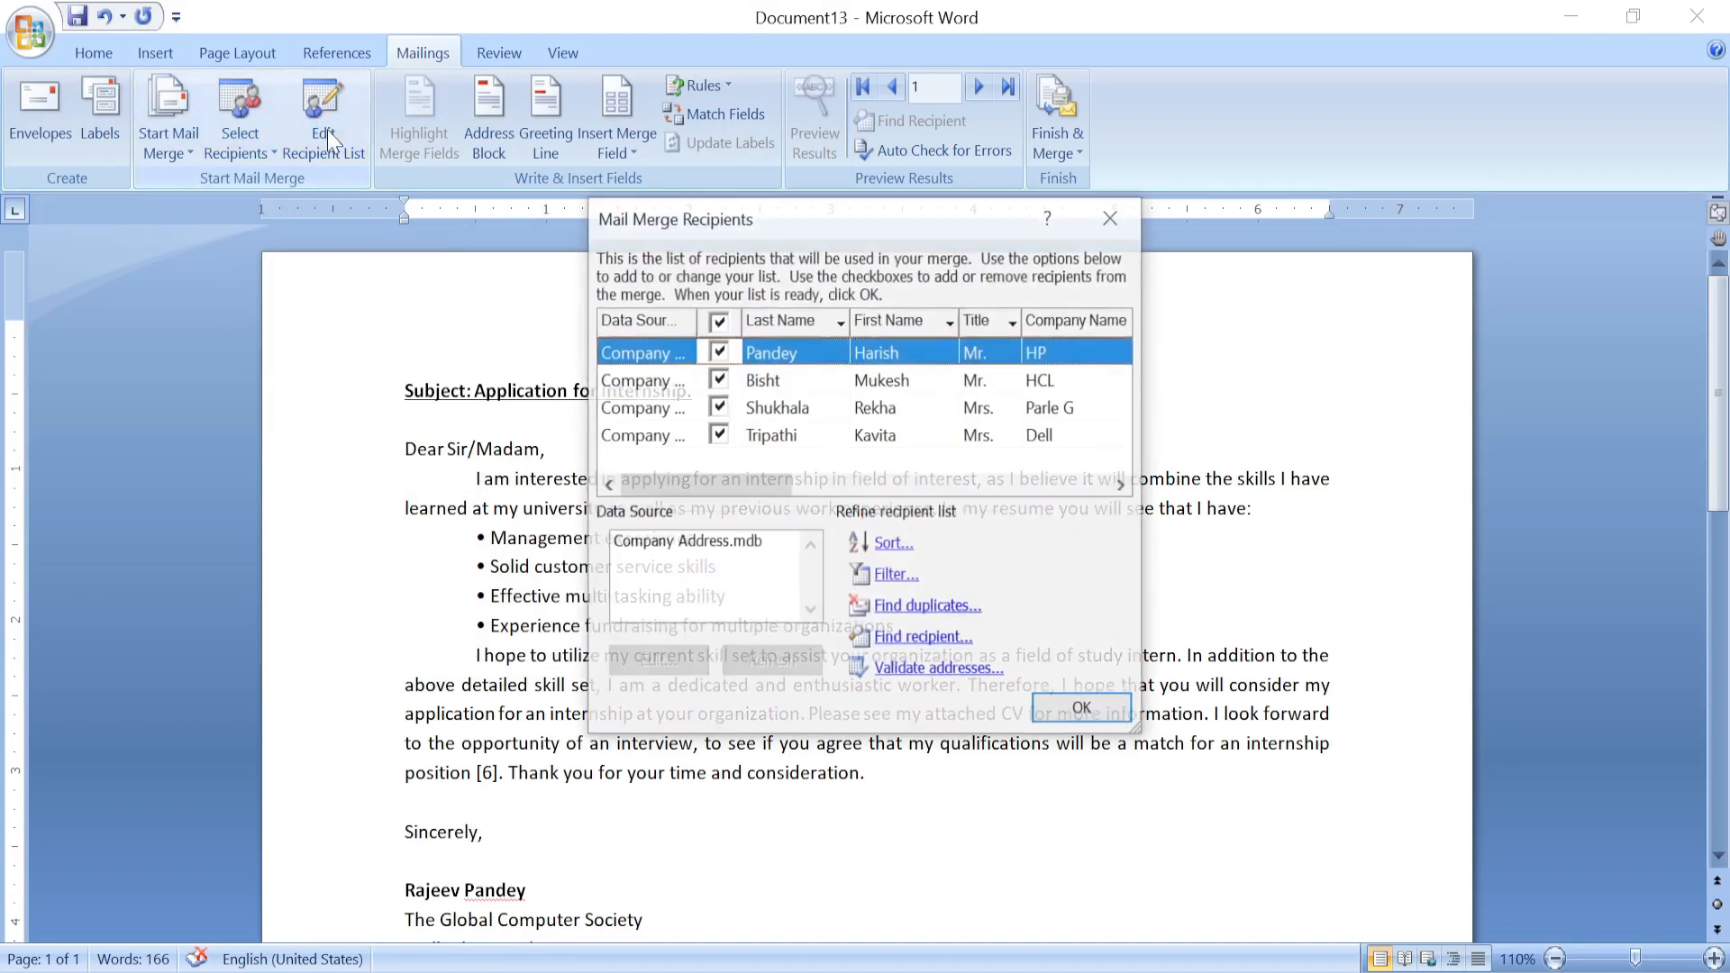
{"action": "left_click", "coordinate": [1116, 718]}
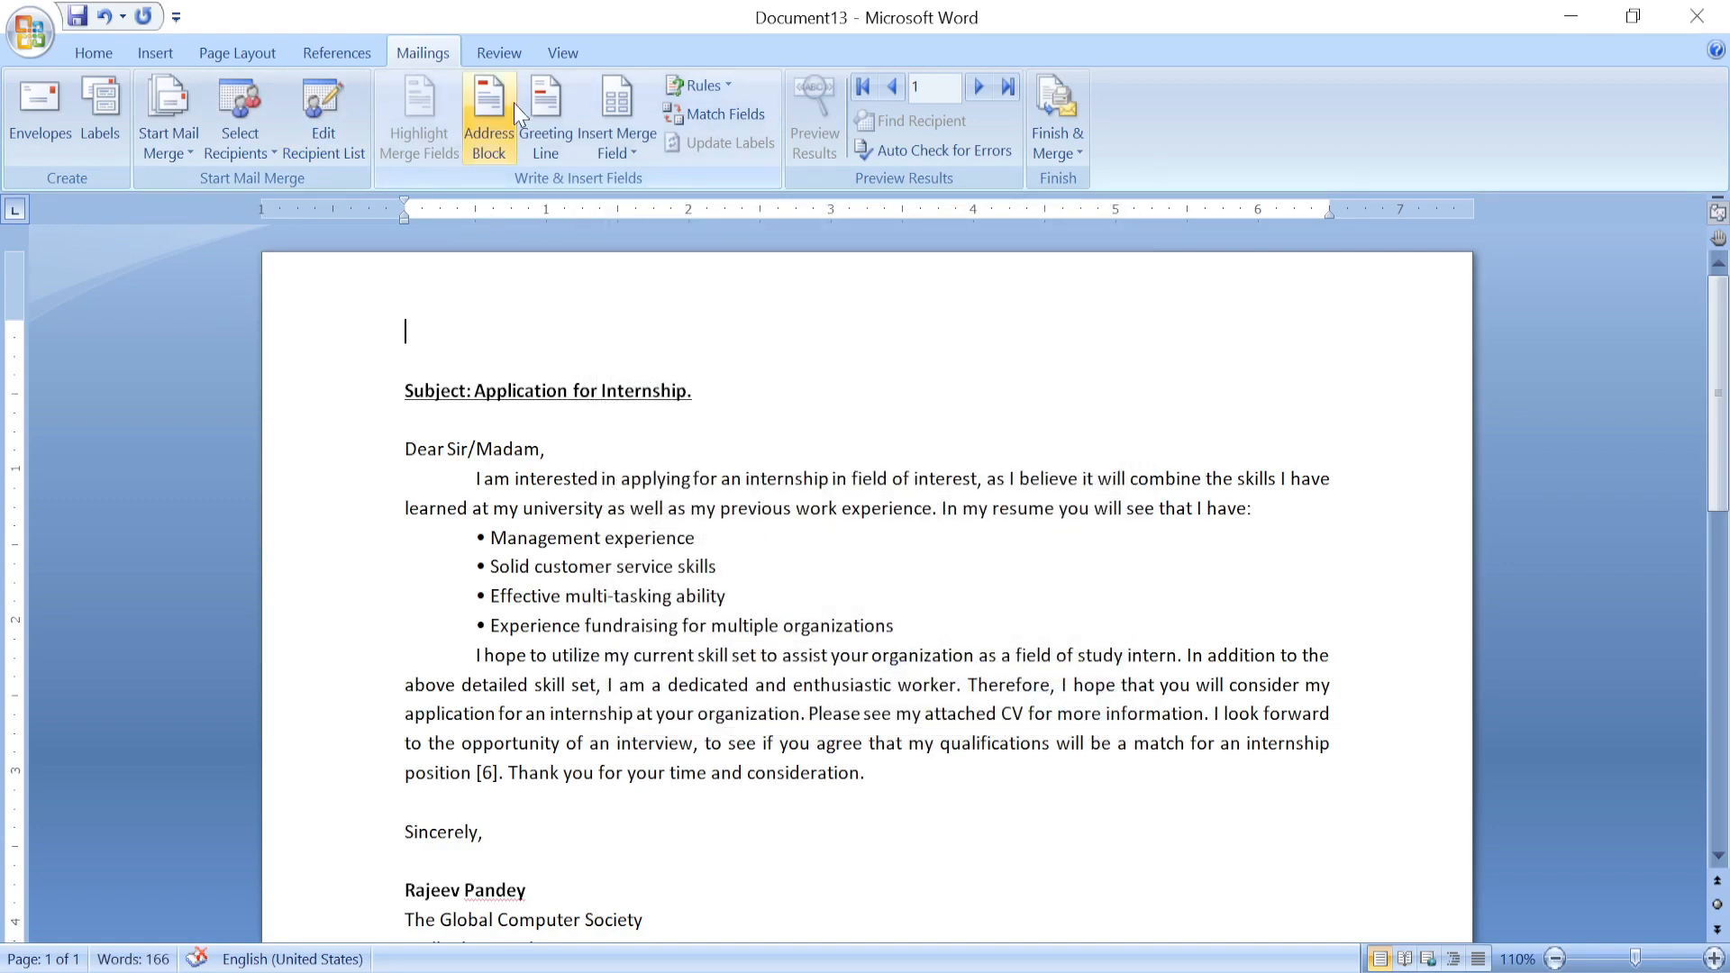
{"action": "left_click", "coordinate": [492, 135]}
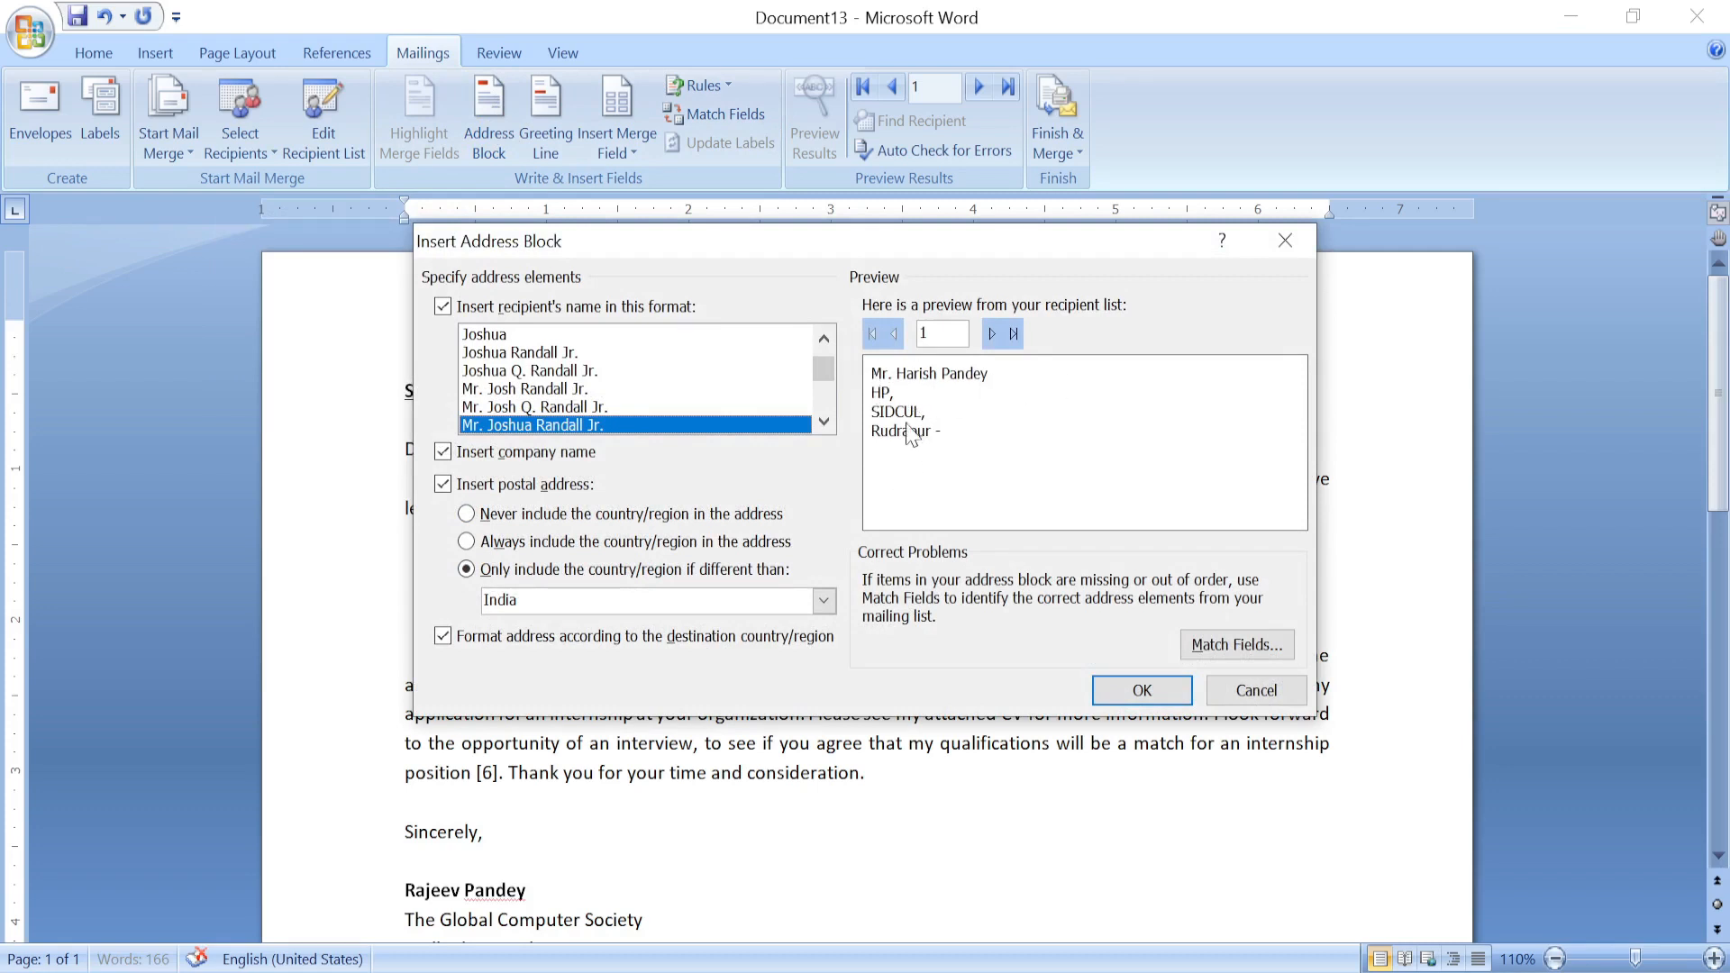
{"action": "left_click", "coordinate": [556, 408]}
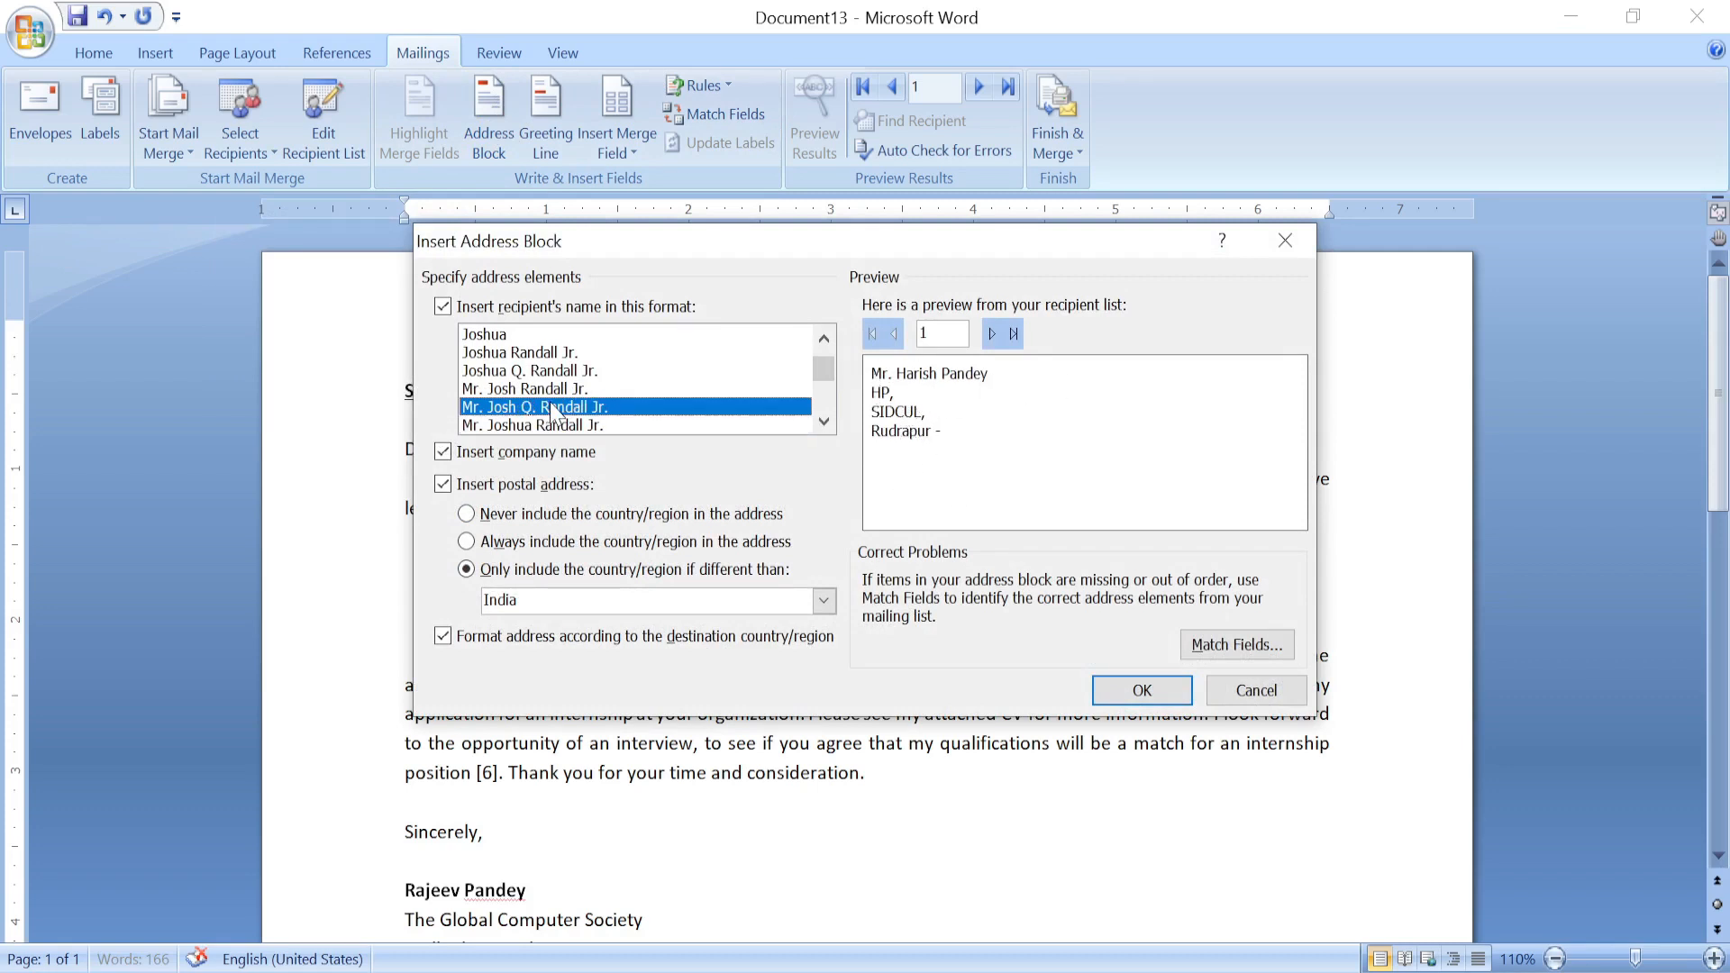
{"action": "left_click_drag", "start_coordinate": [815, 378], "coordinate": [816, 404]}
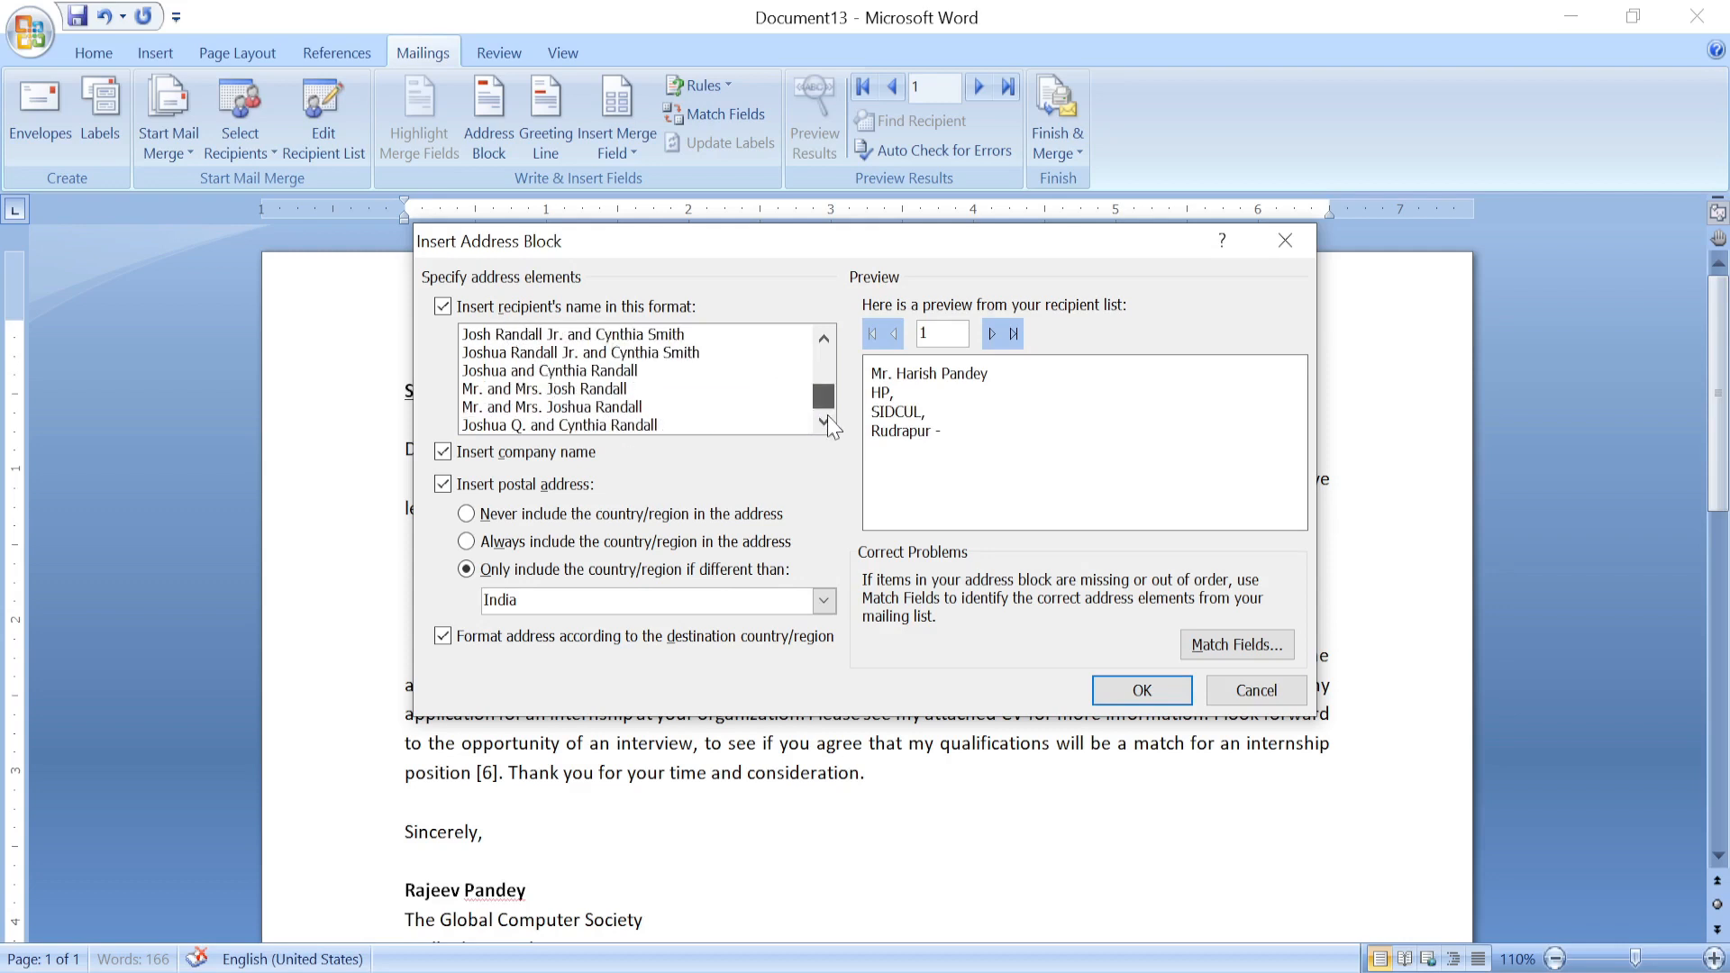
{"action": "left_click", "coordinate": [552, 408]}
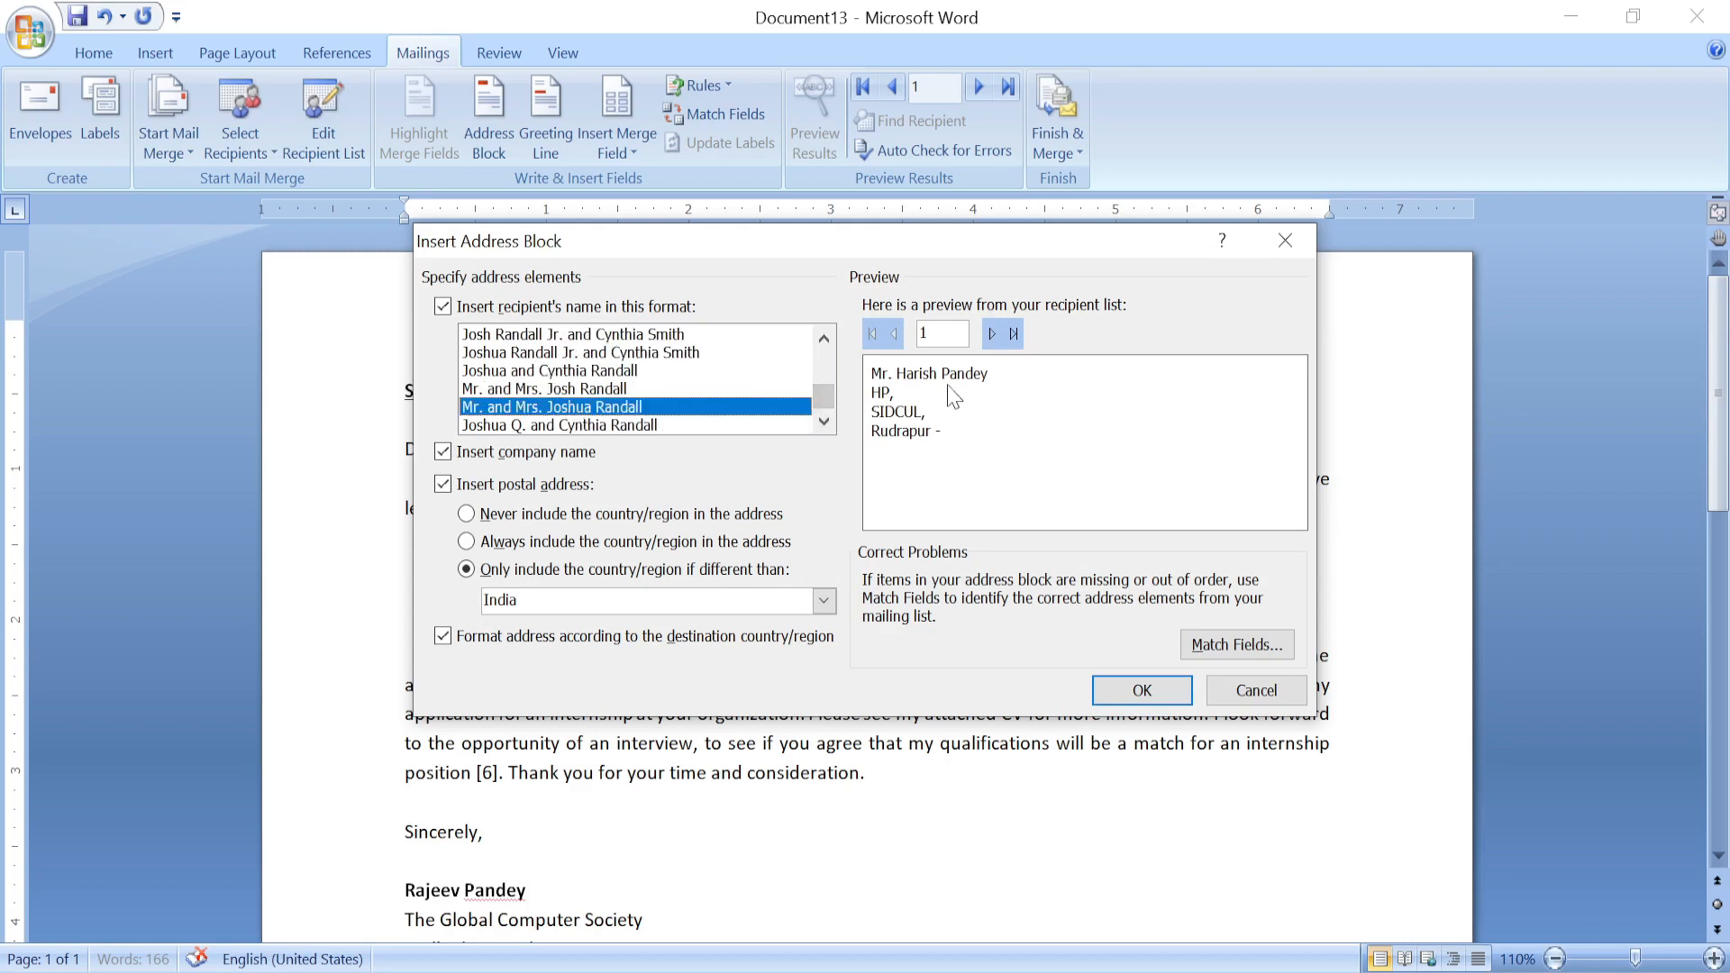
{"action": "left_click", "coordinate": [508, 370]}
{"action": "left_click", "coordinate": [527, 339]}
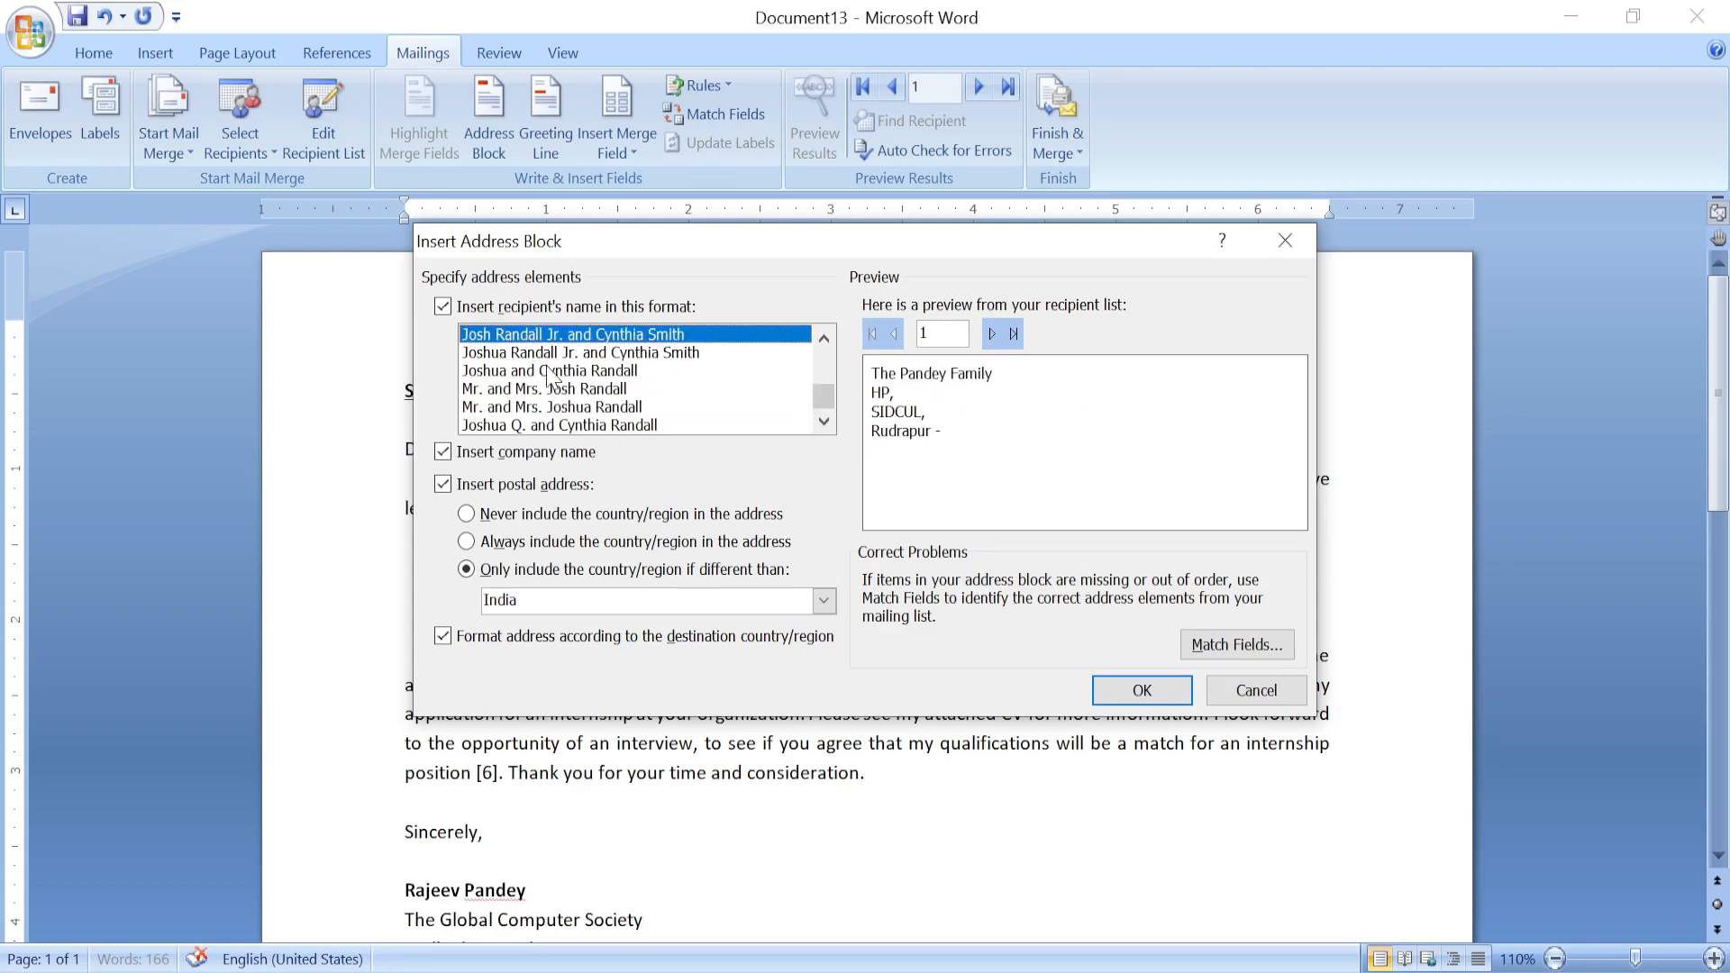
{"action": "left_click", "coordinate": [529, 353]}
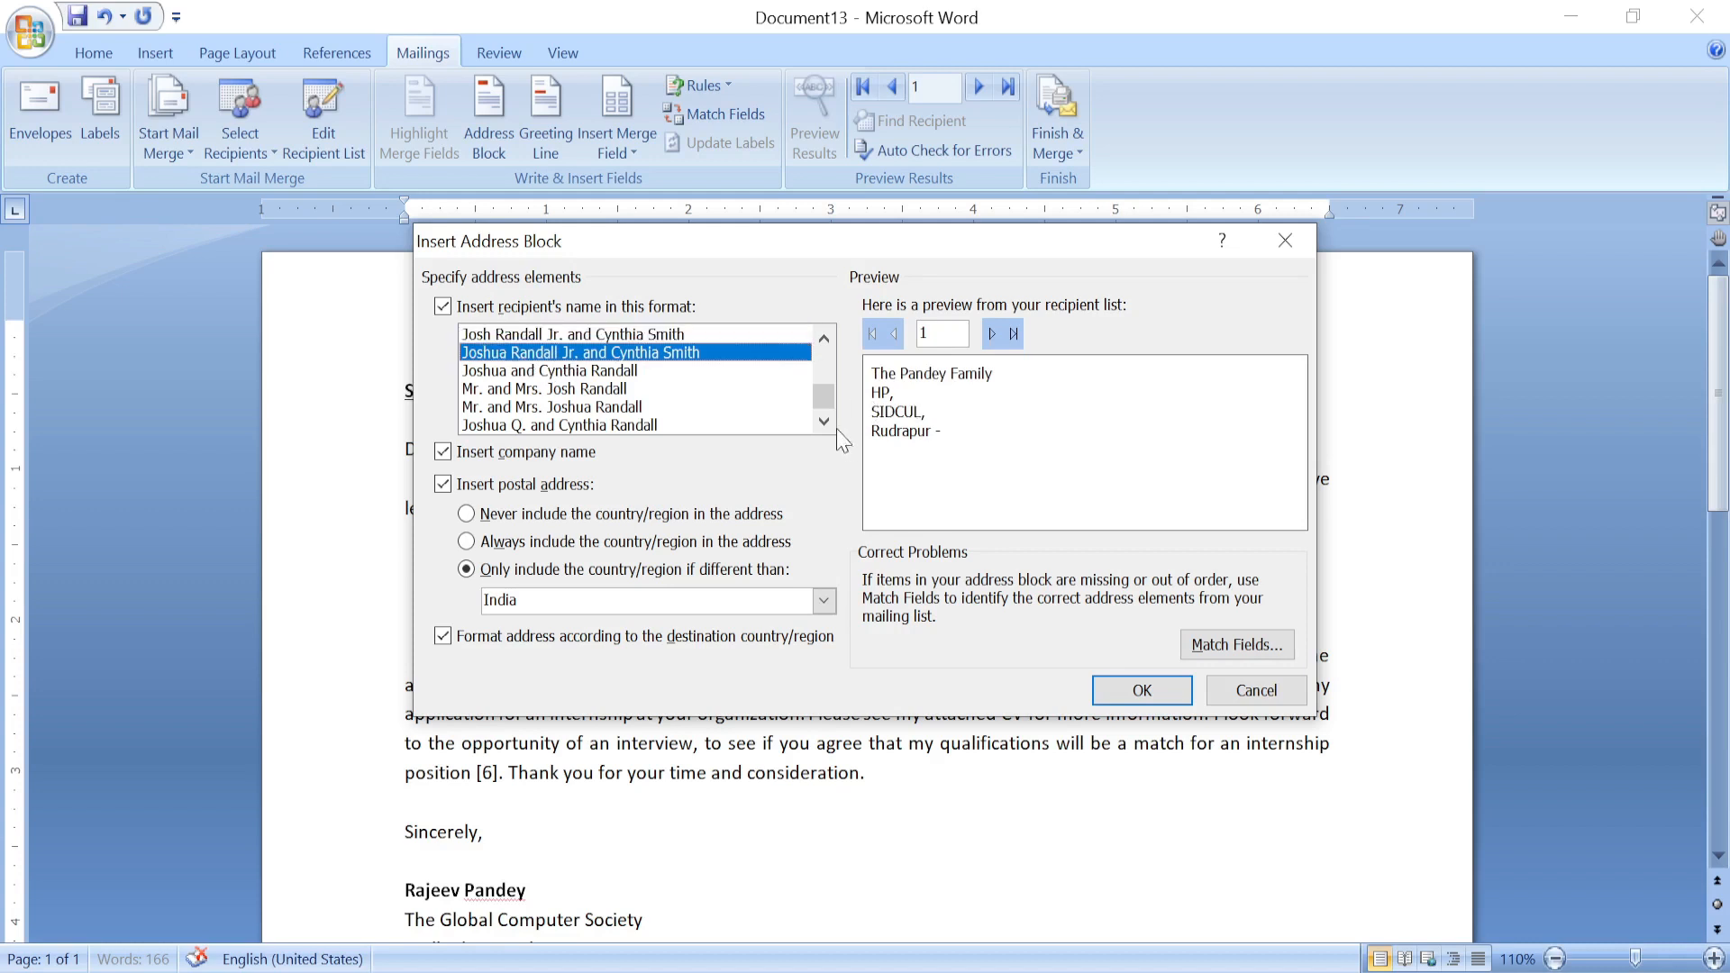
{"action": "left_click_drag", "start_coordinate": [824, 397], "coordinate": [824, 362]}
{"action": "left_click", "coordinate": [548, 388]}
{"action": "left_click", "coordinate": [516, 353]}
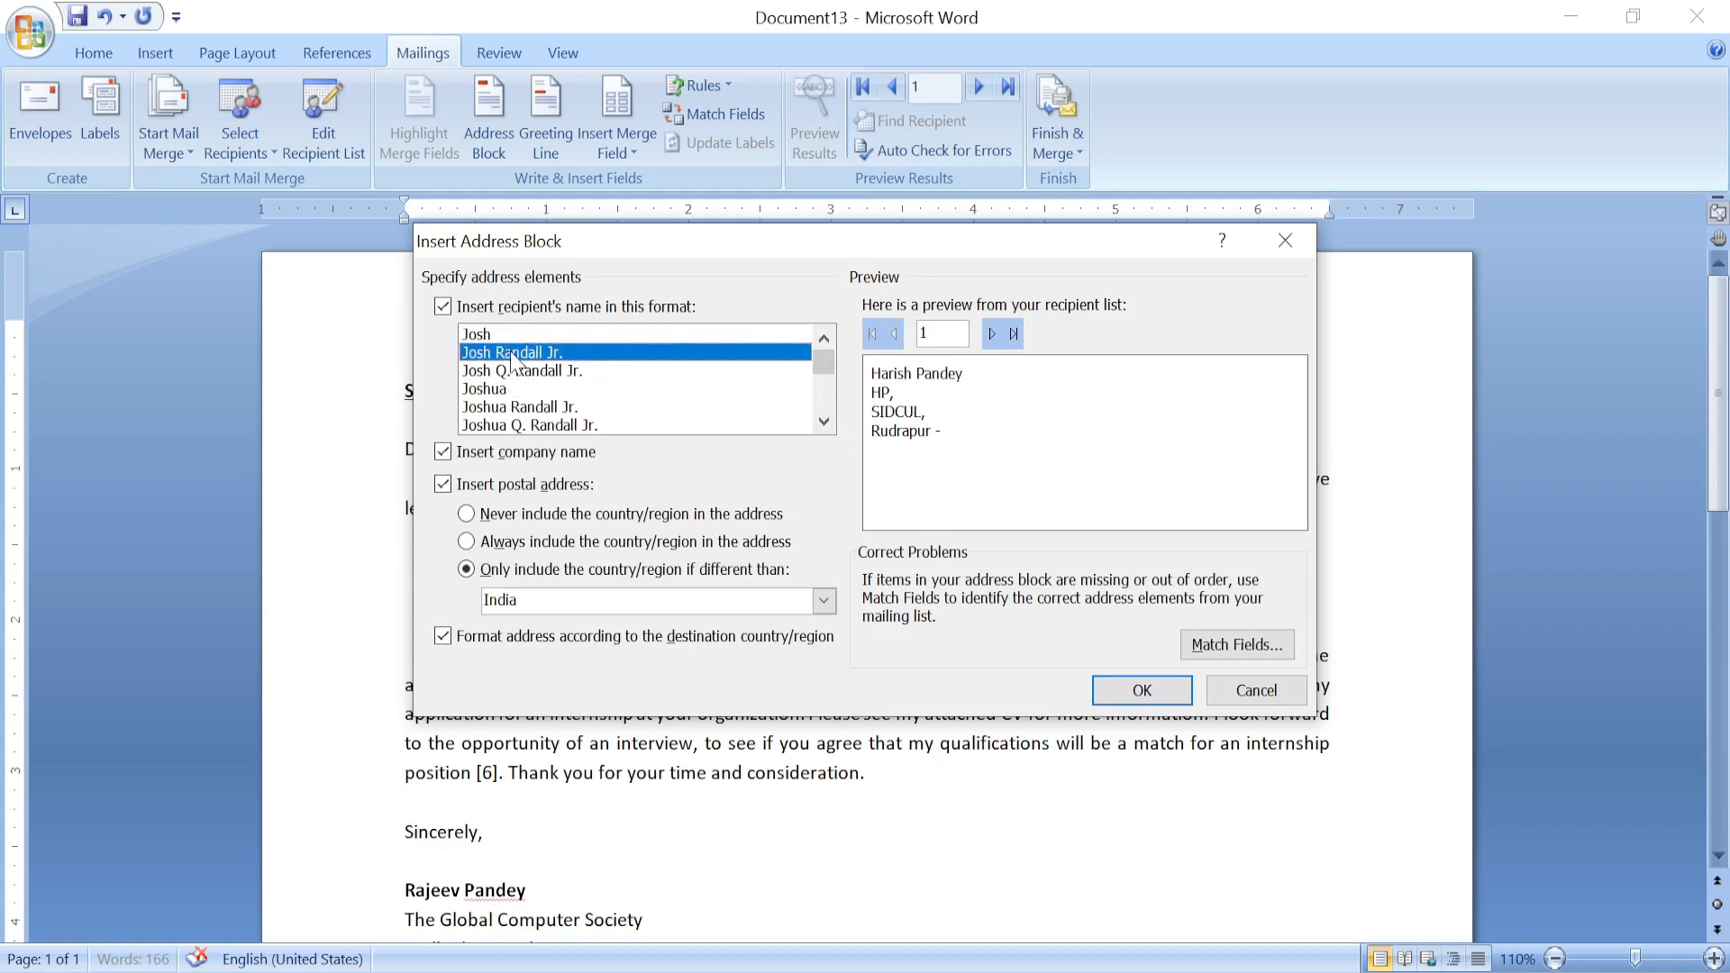
{"action": "left_click", "coordinate": [507, 334]}
{"action": "left_click", "coordinate": [501, 388]}
{"action": "left_click", "coordinate": [506, 410]}
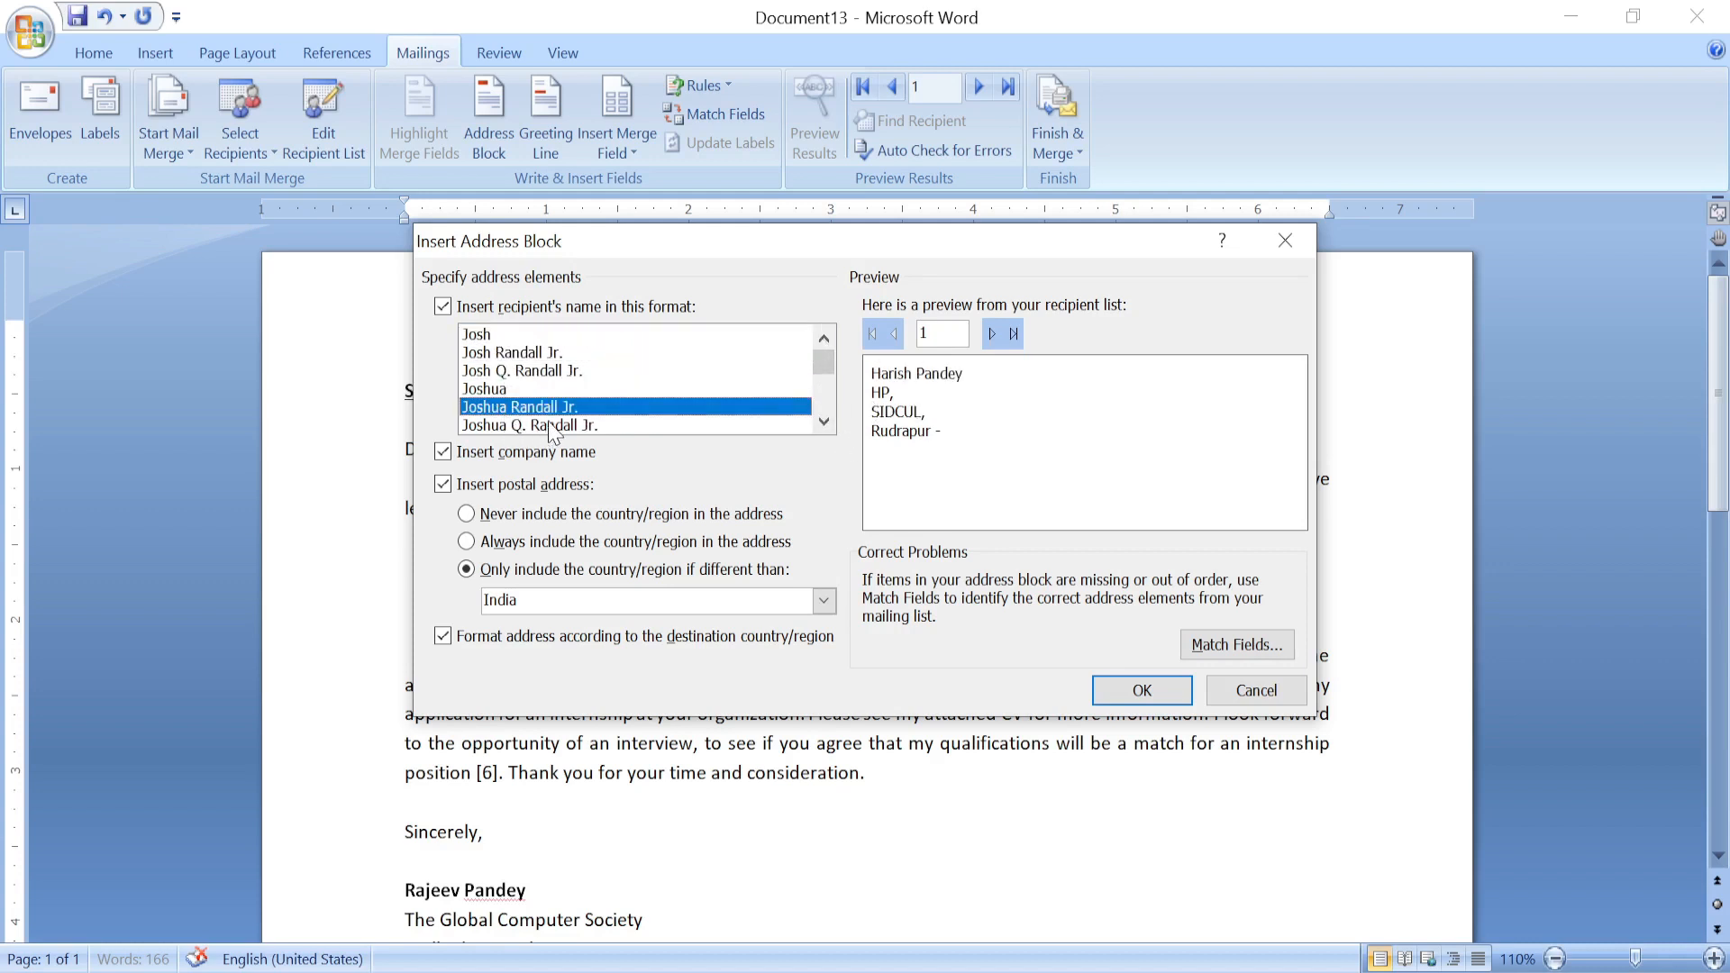
{"action": "left_click", "coordinate": [547, 424]}
{"action": "left_click_drag", "start_coordinate": [823, 364], "coordinate": [823, 396]}
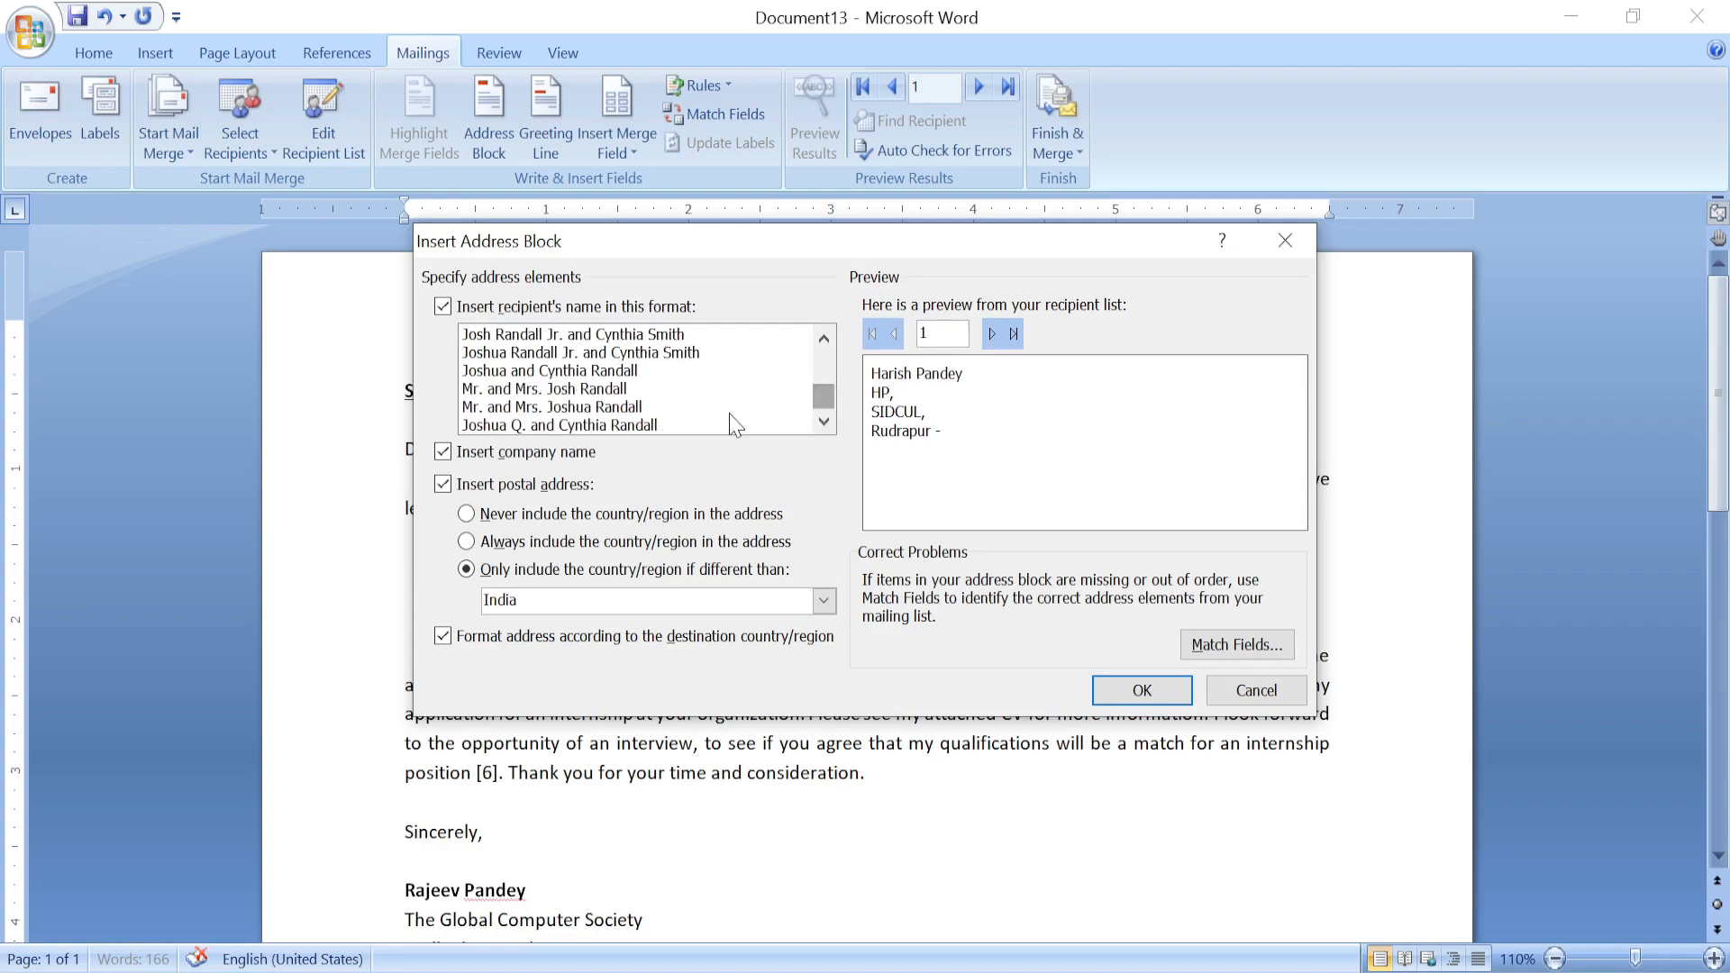
{"action": "left_click", "coordinate": [682, 407]}
{"action": "left_click", "coordinate": [567, 353]}
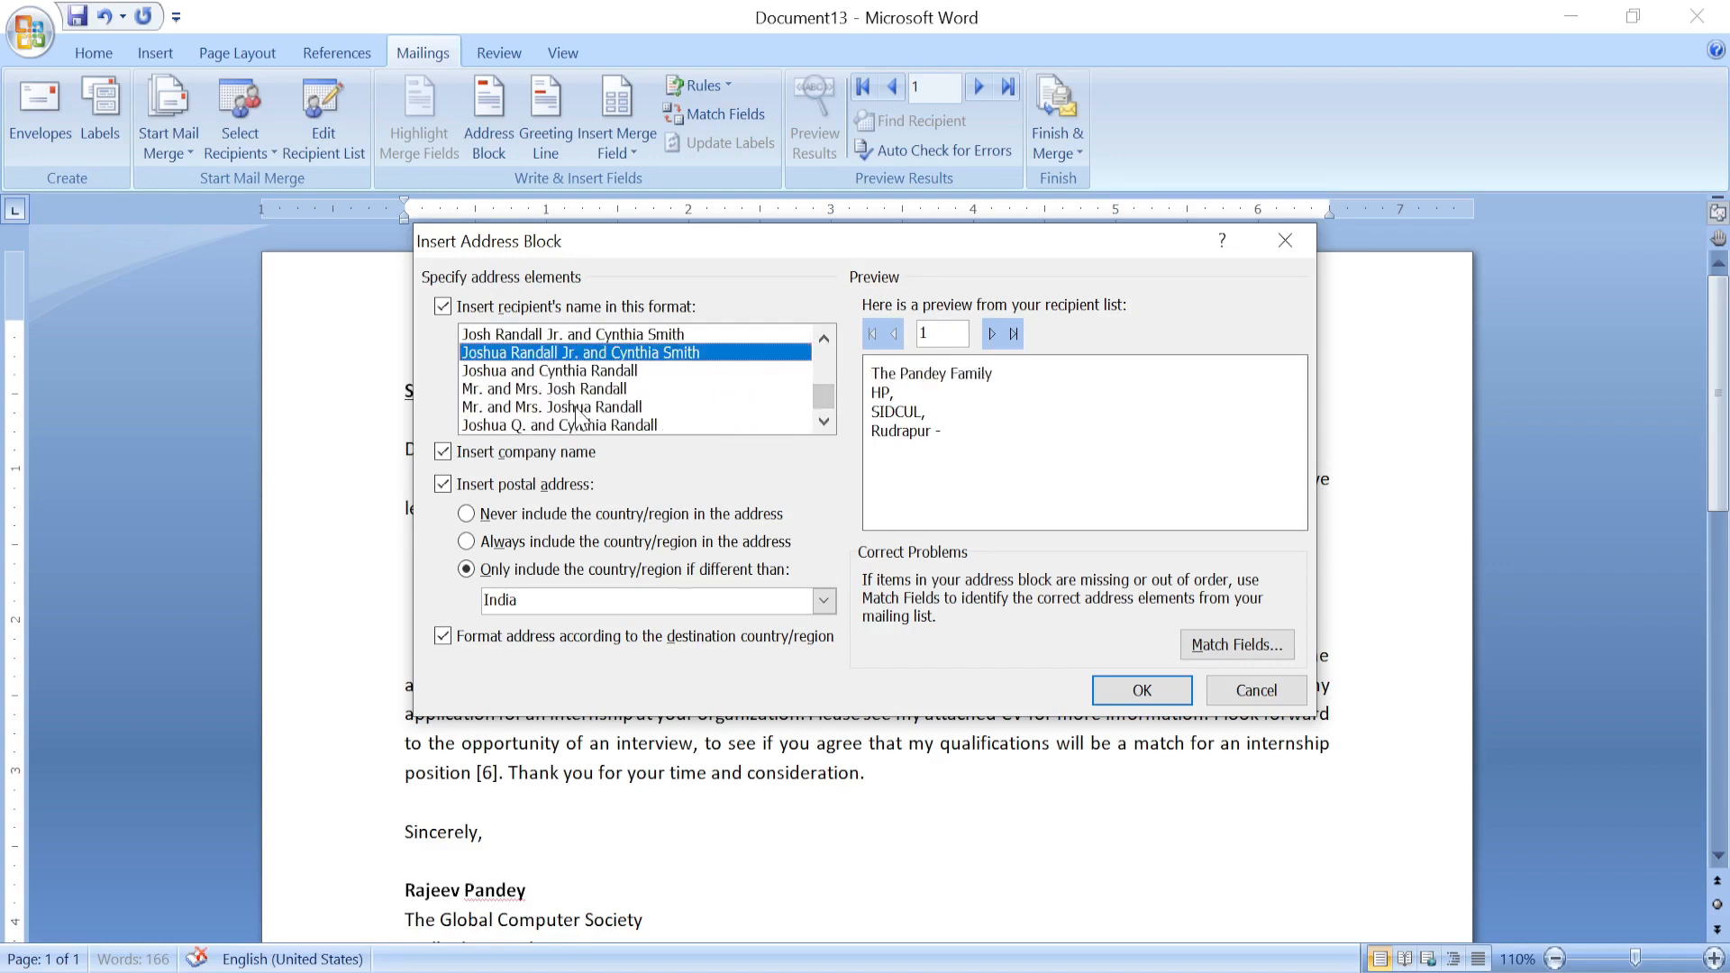
{"action": "left_click", "coordinate": [582, 408]}
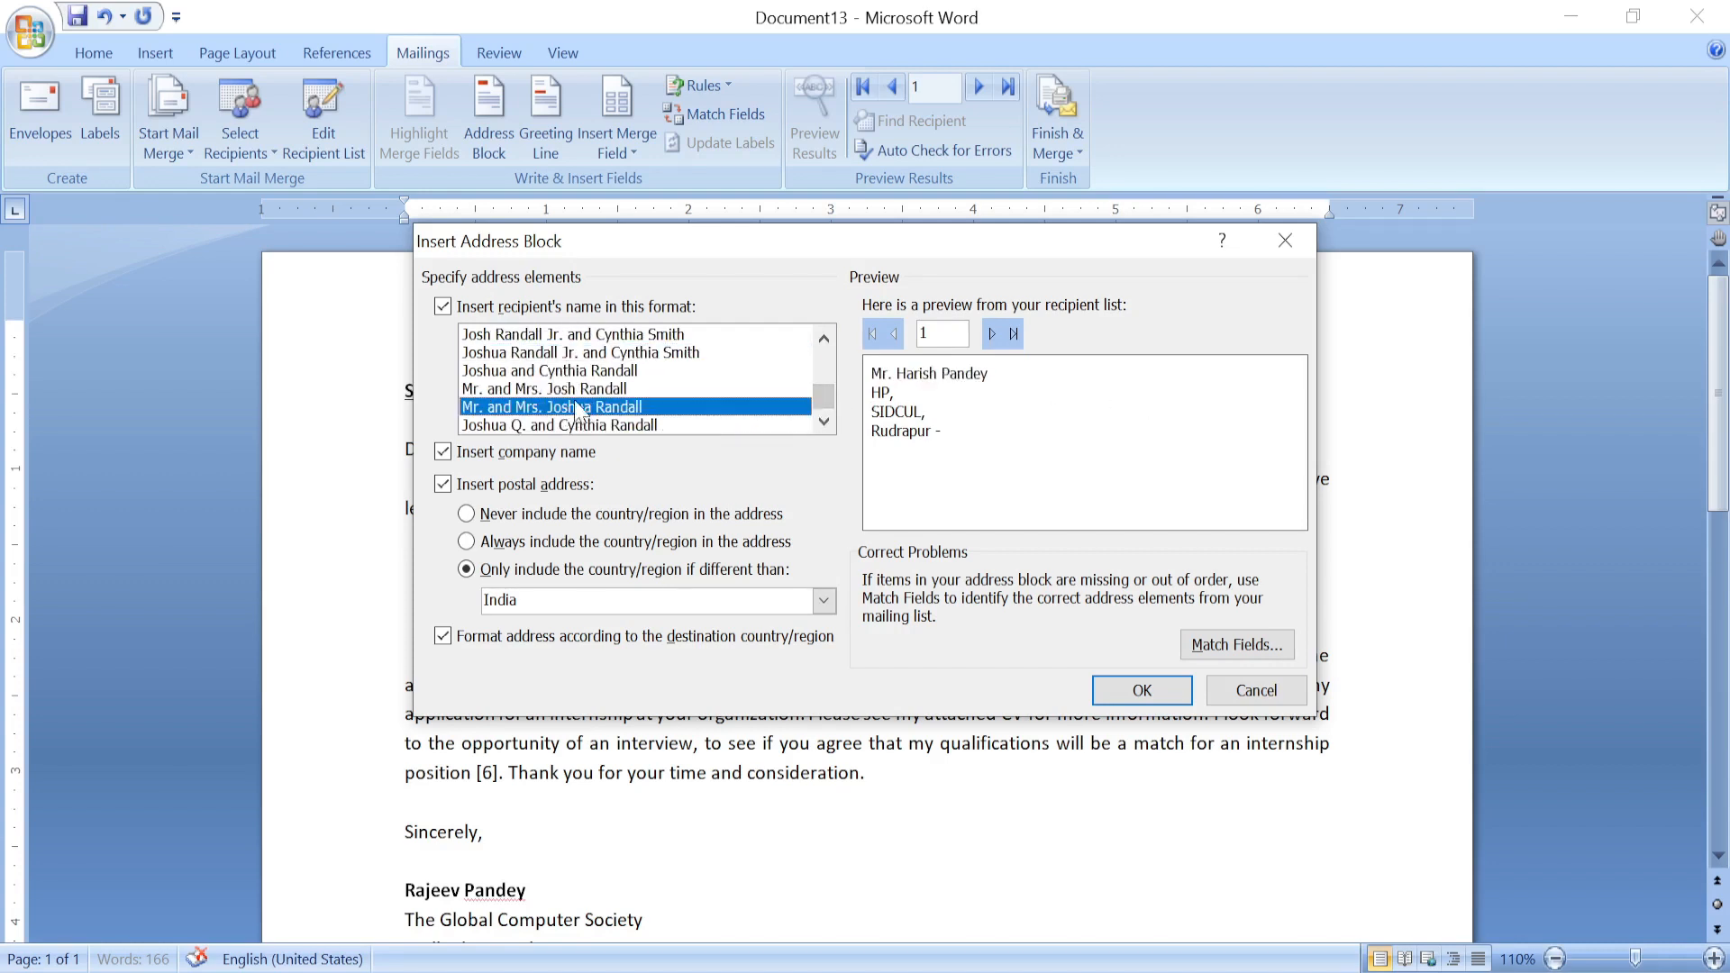
{"action": "left_click", "coordinate": [1251, 692]}
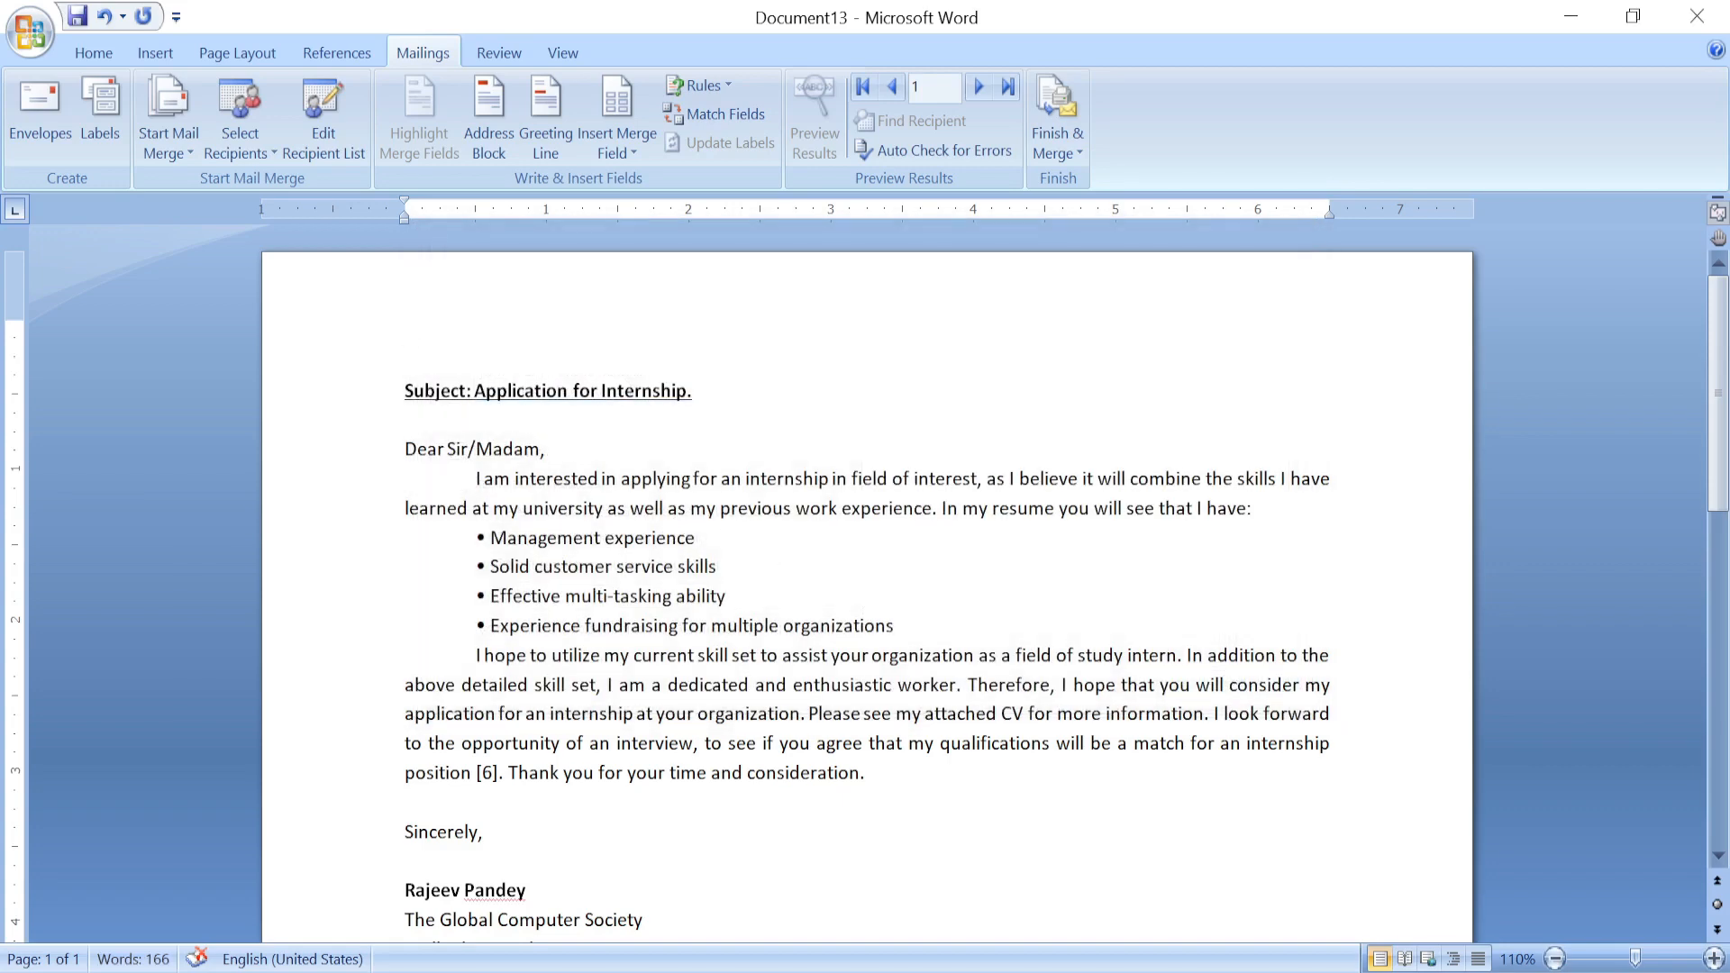
{"action": "left_click", "coordinate": [551, 141]}
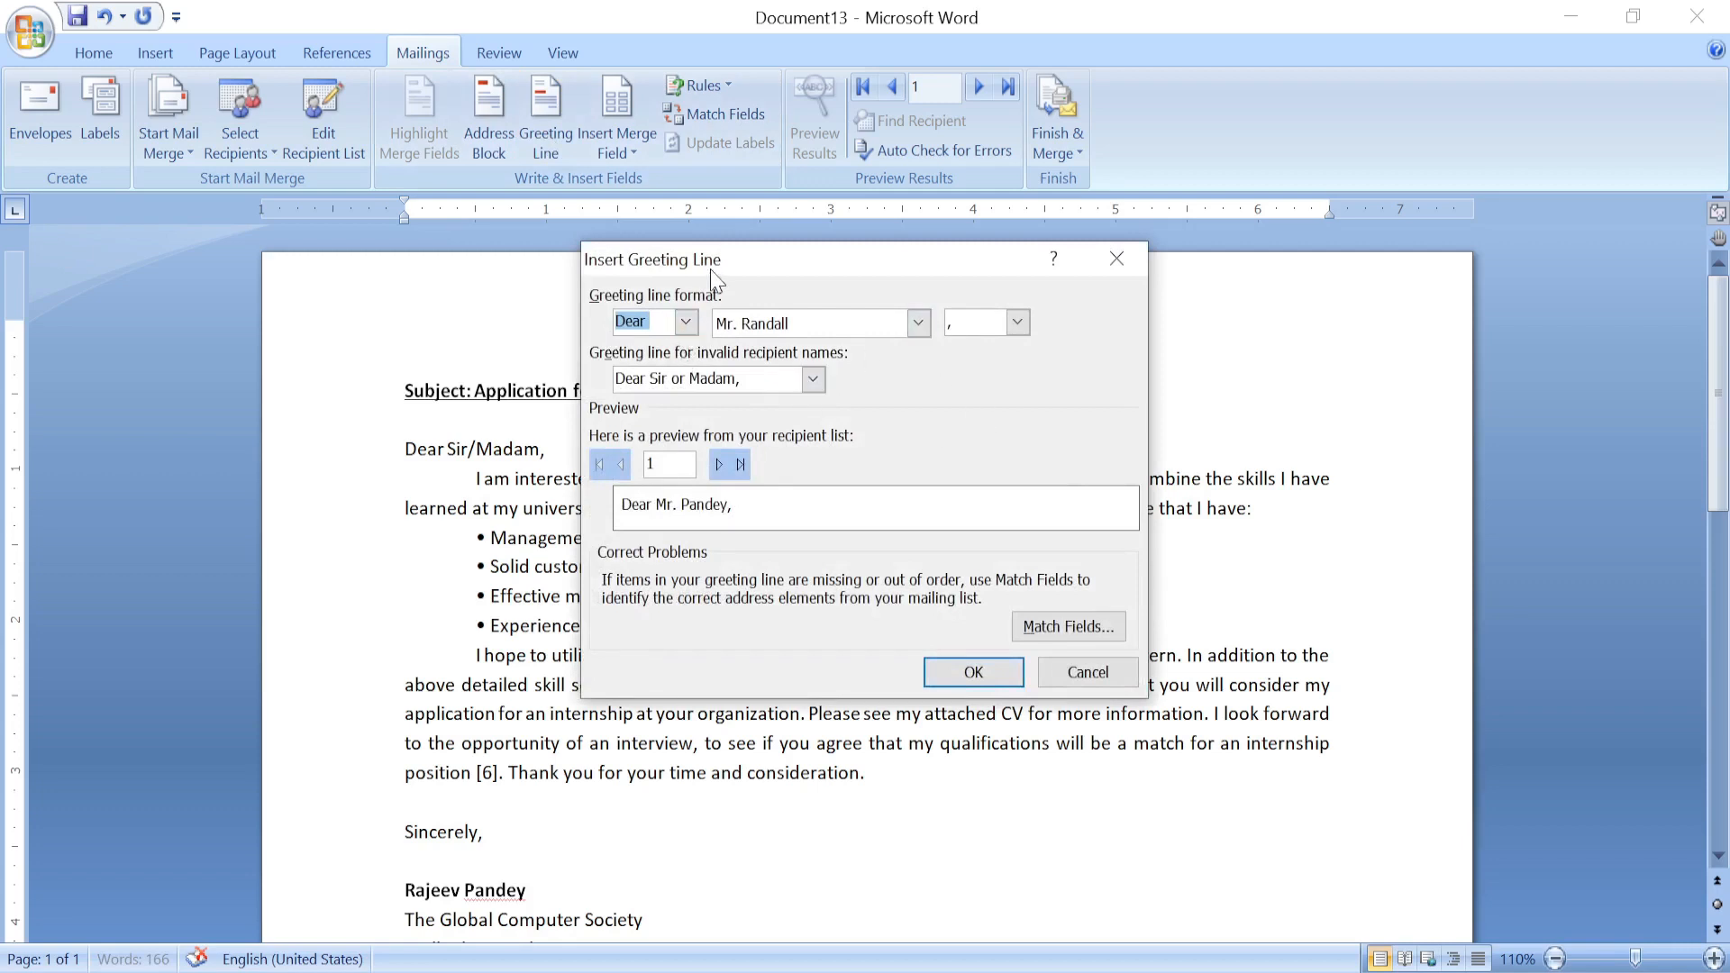
{"action": "left_click_drag", "start_coordinate": [726, 263], "coordinate": [749, 257]}
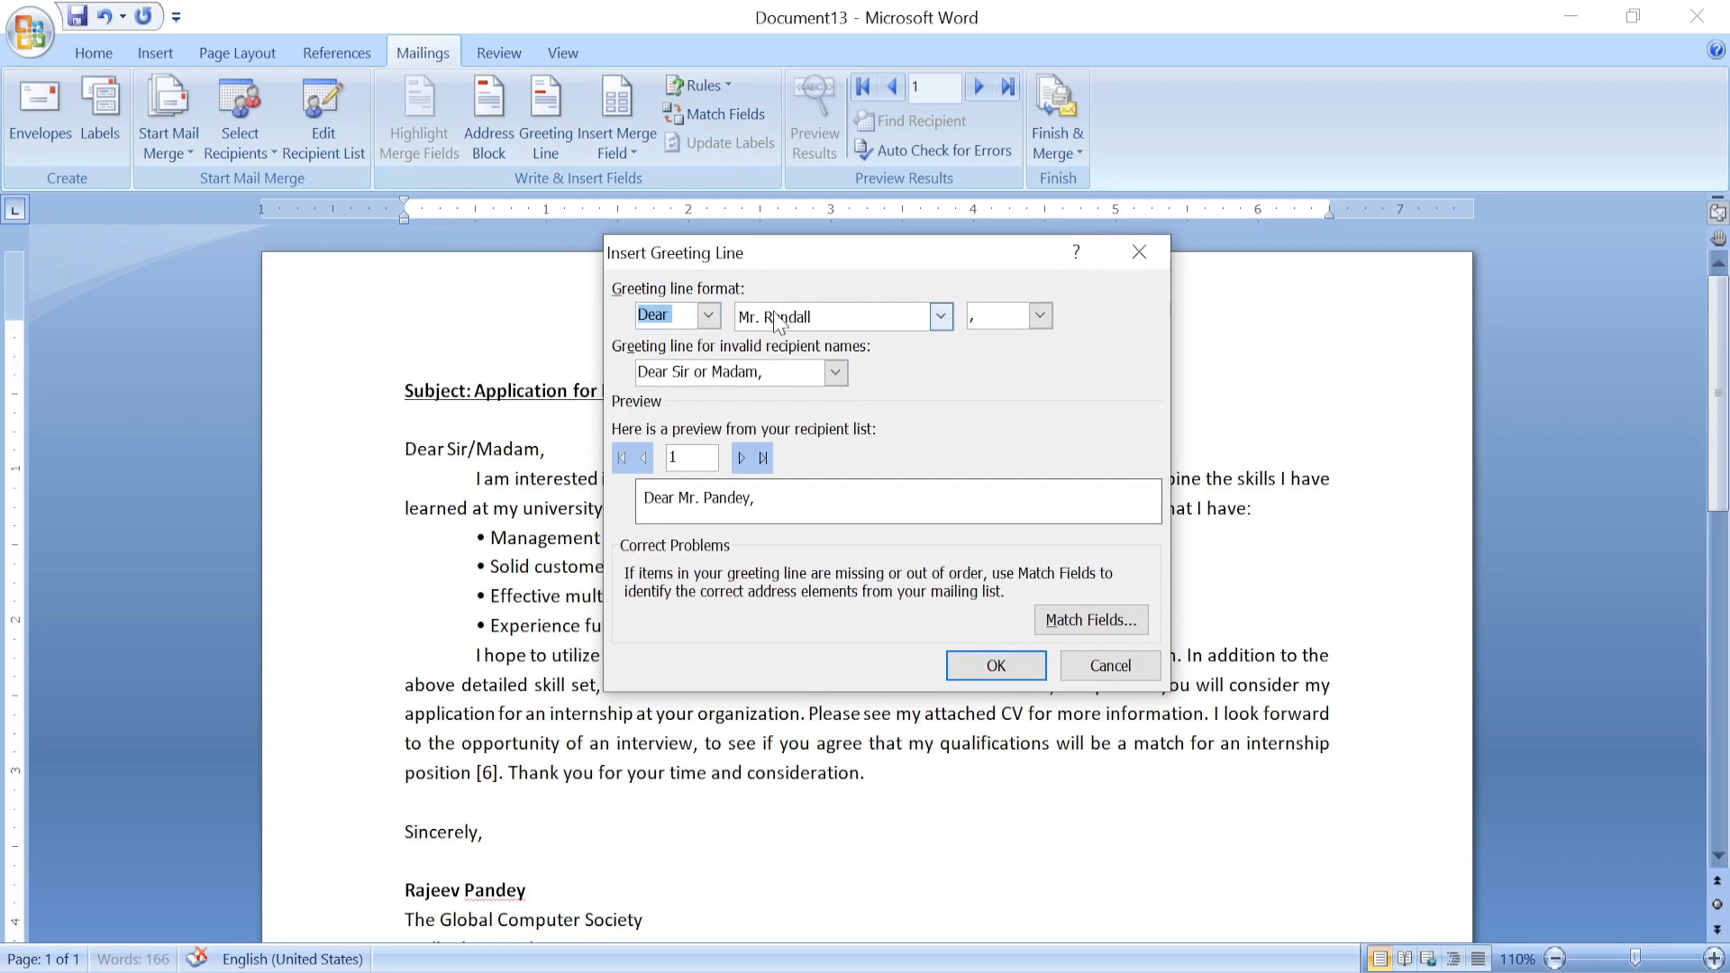
{"action": "left_click", "coordinate": [708, 315]}
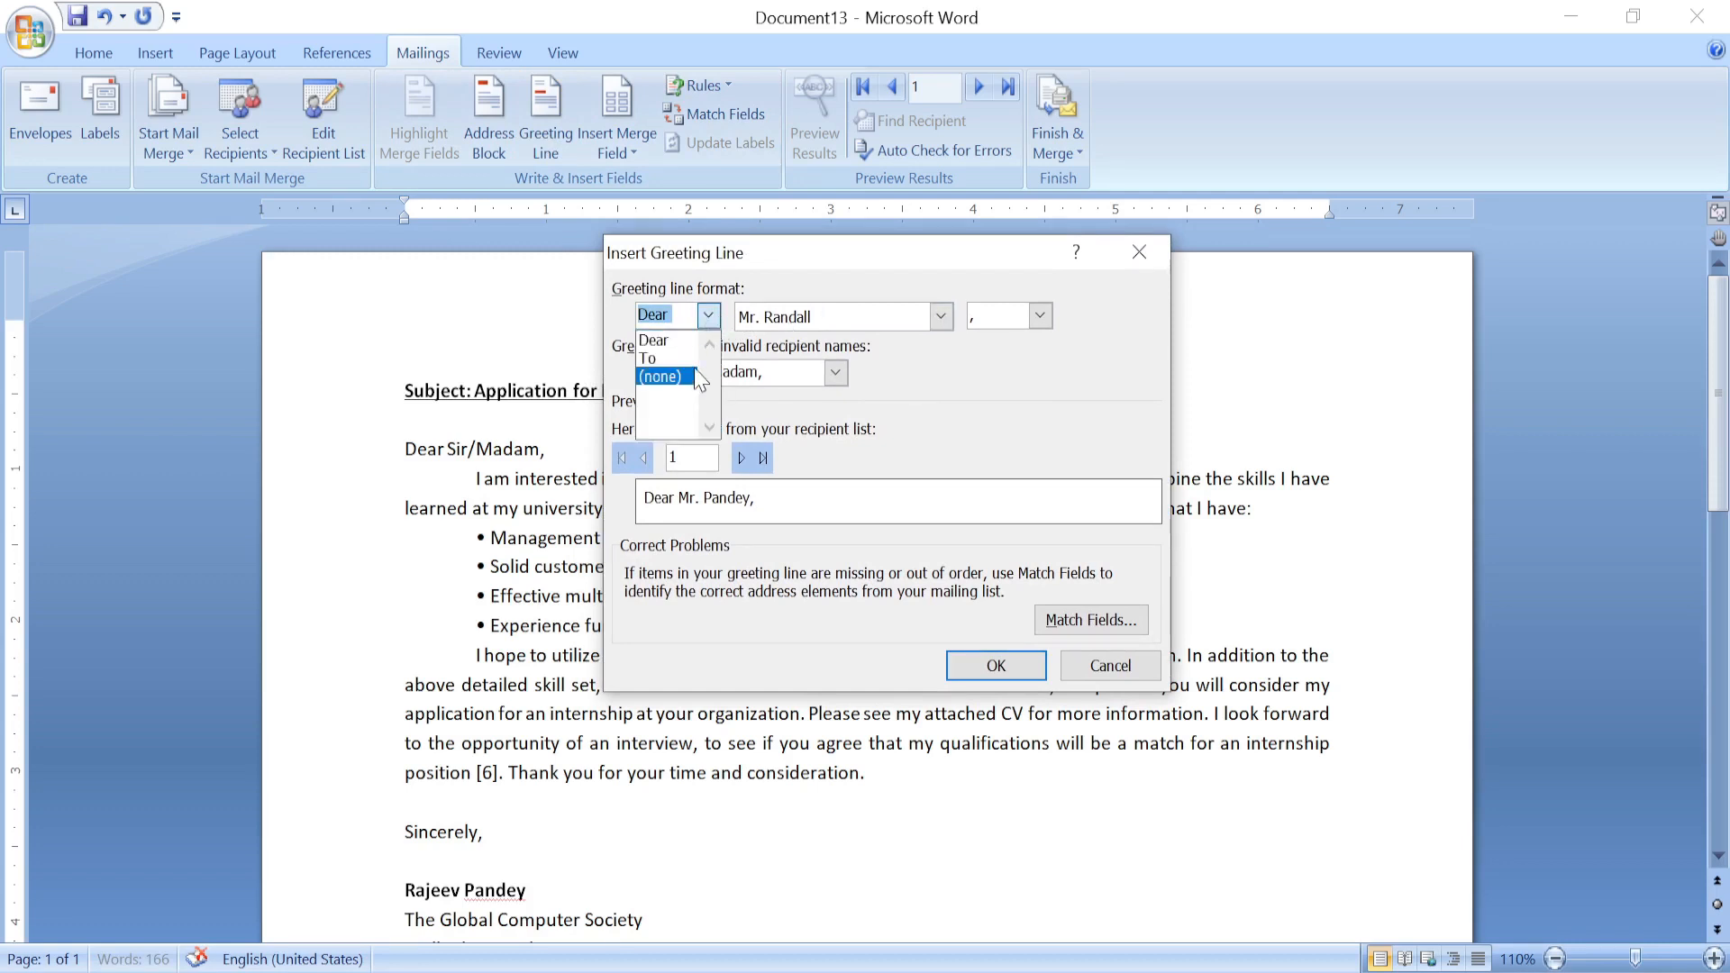
{"action": "left_click", "coordinate": [658, 358]}
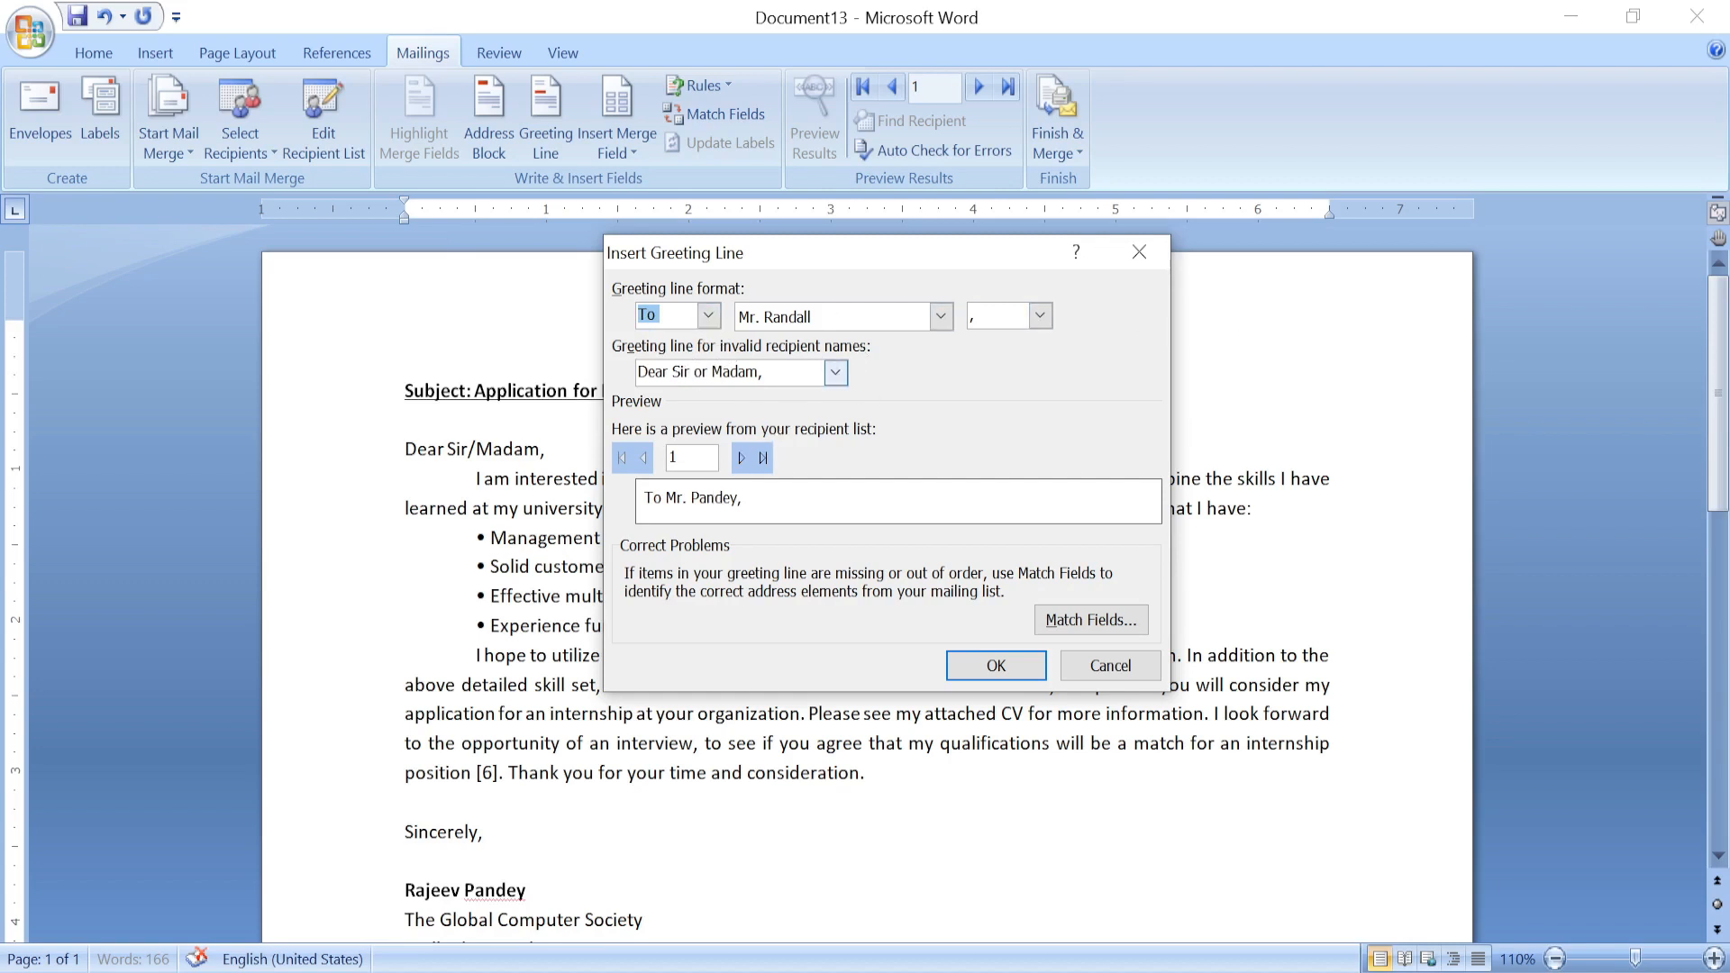
{"action": "left_click", "coordinate": [835, 372]}
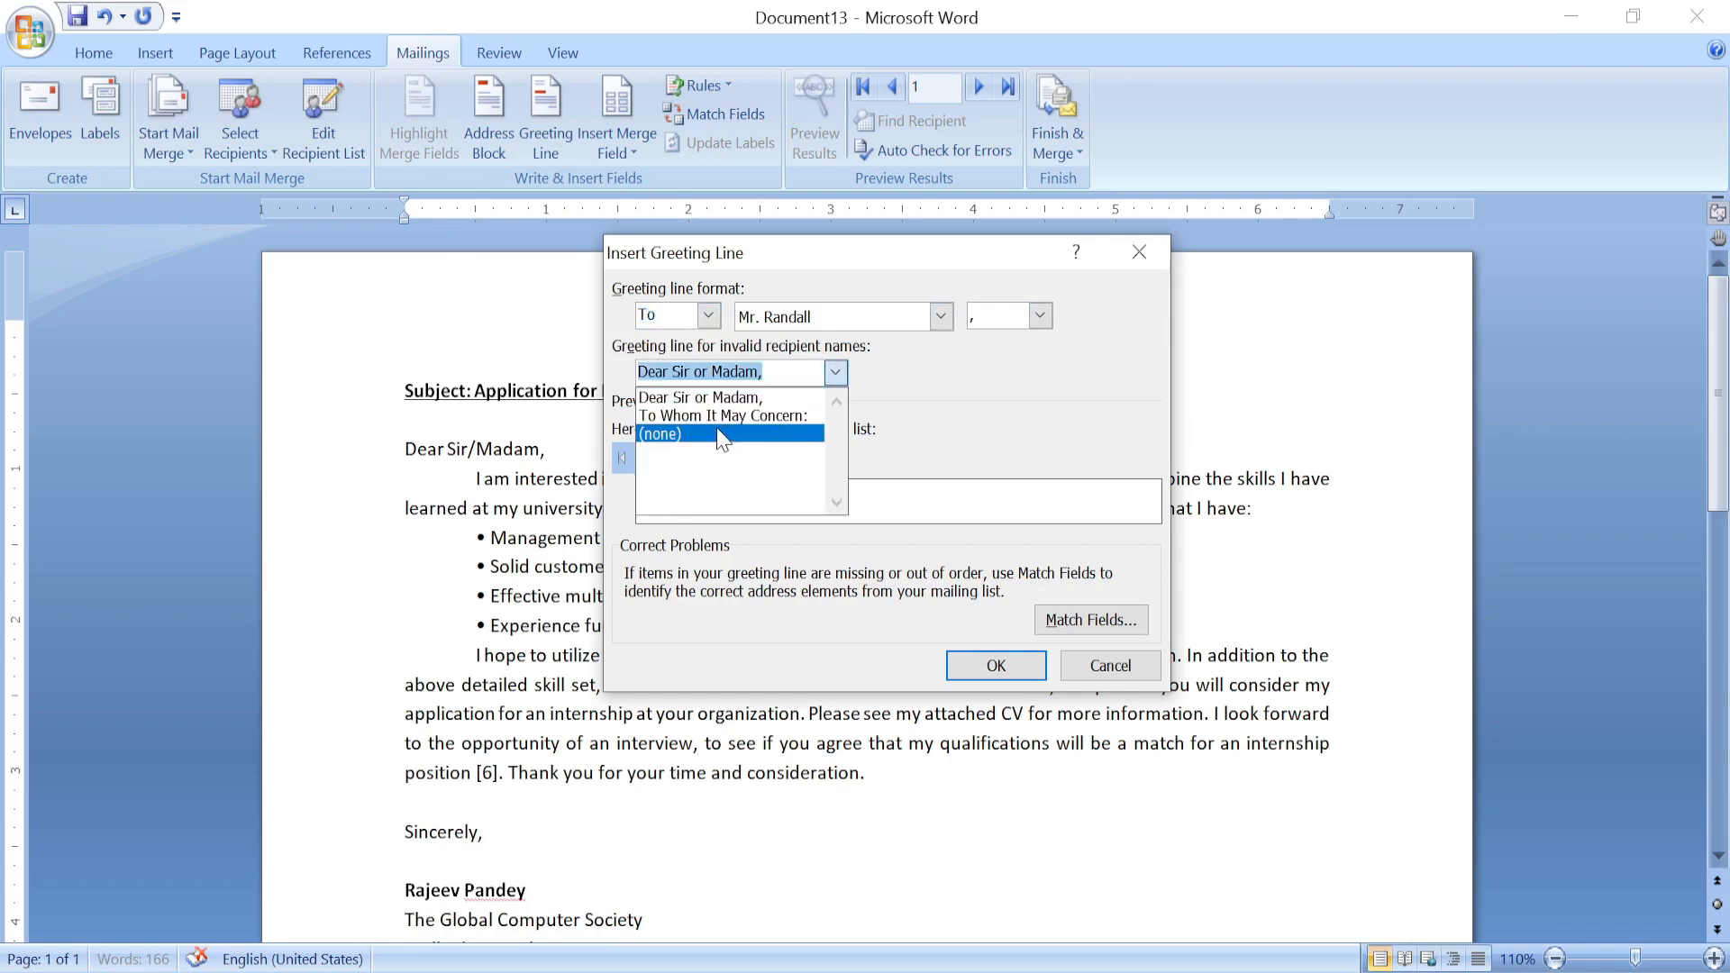
{"action": "left_click", "coordinate": [791, 414]}
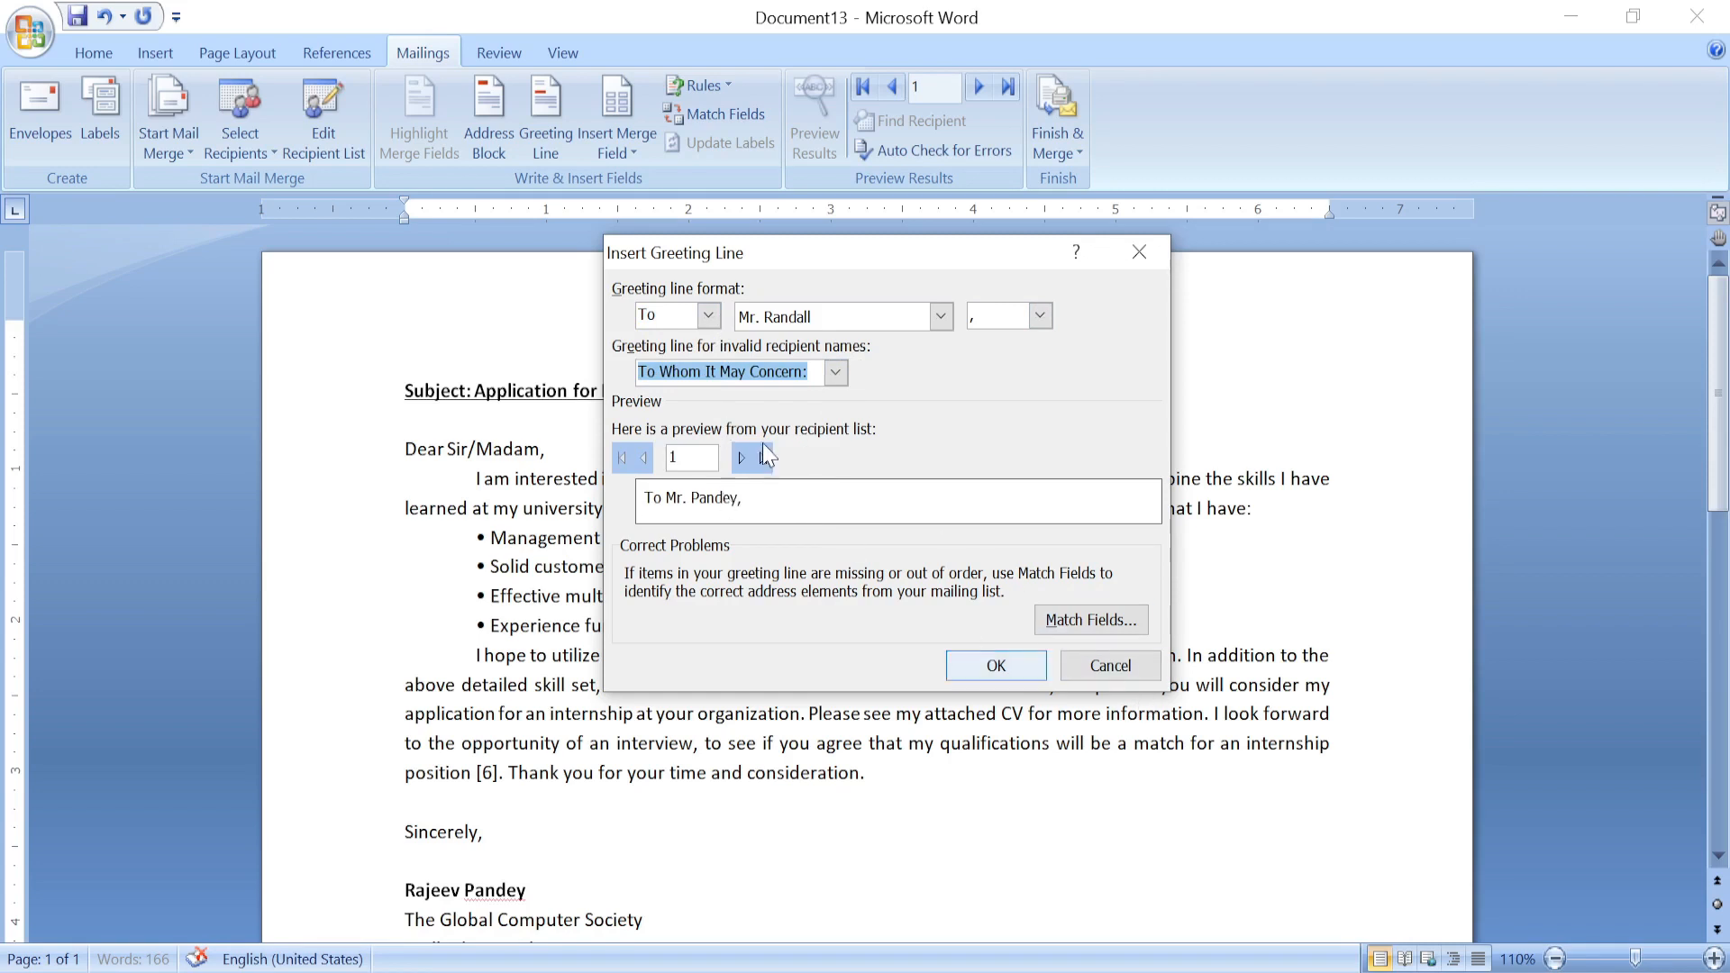
{"action": "left_click", "coordinate": [709, 314]}
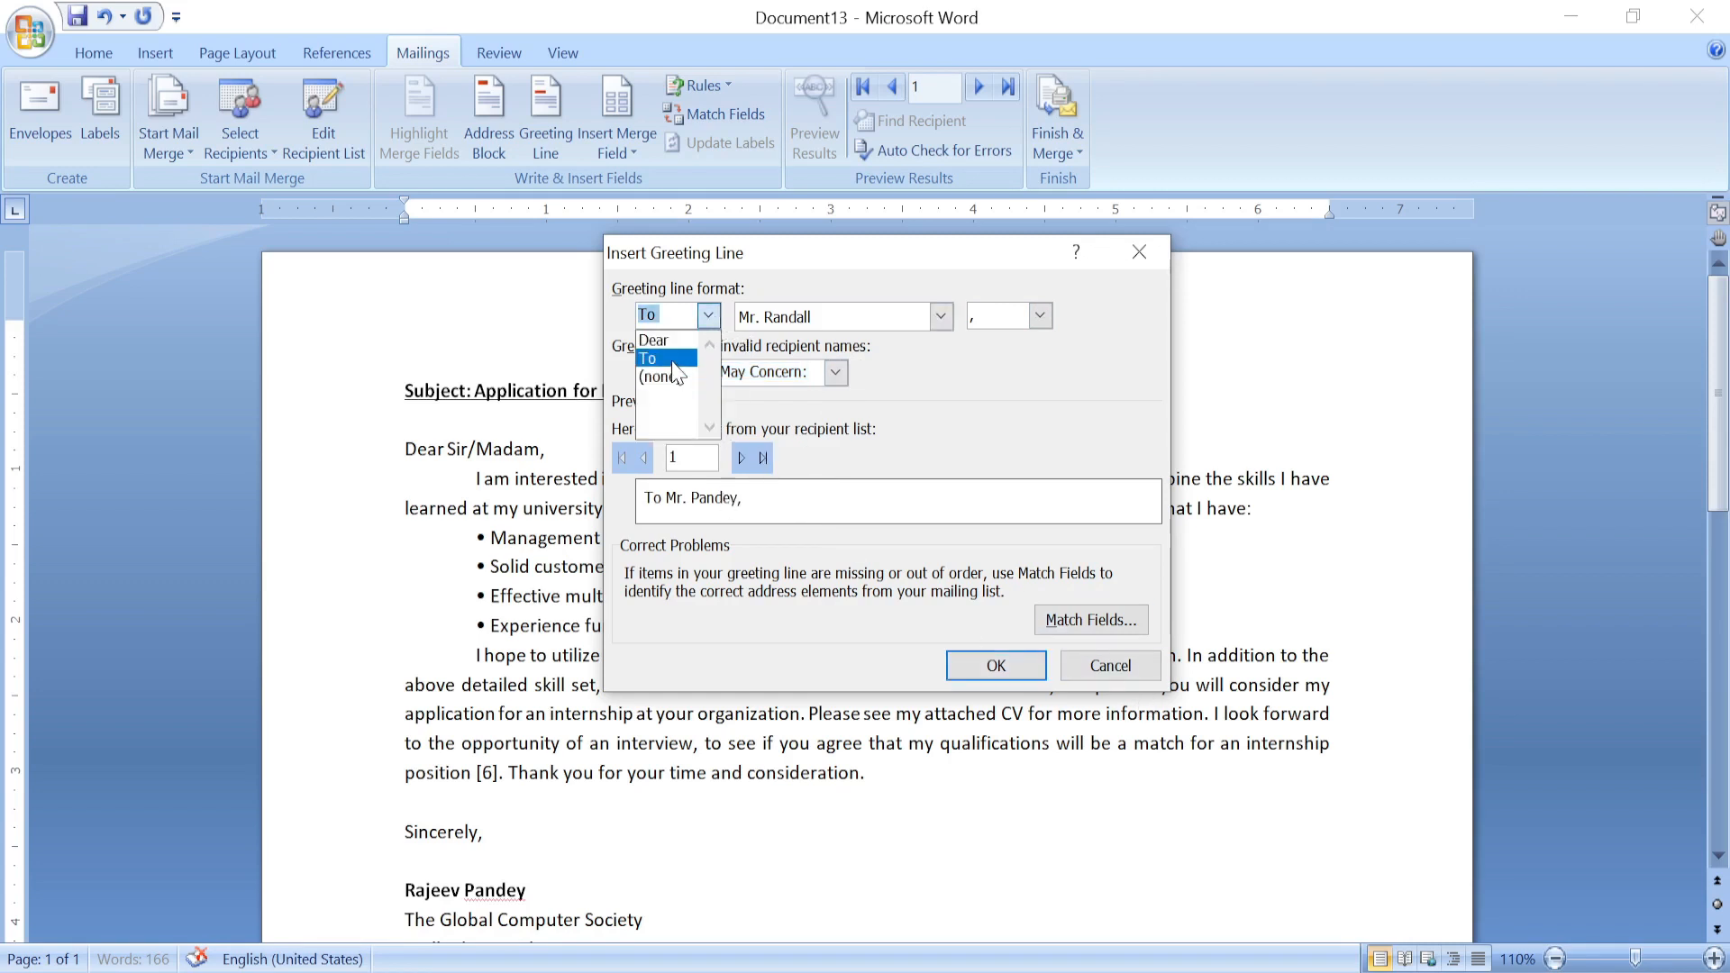
{"action": "left_click", "coordinate": [685, 369]}
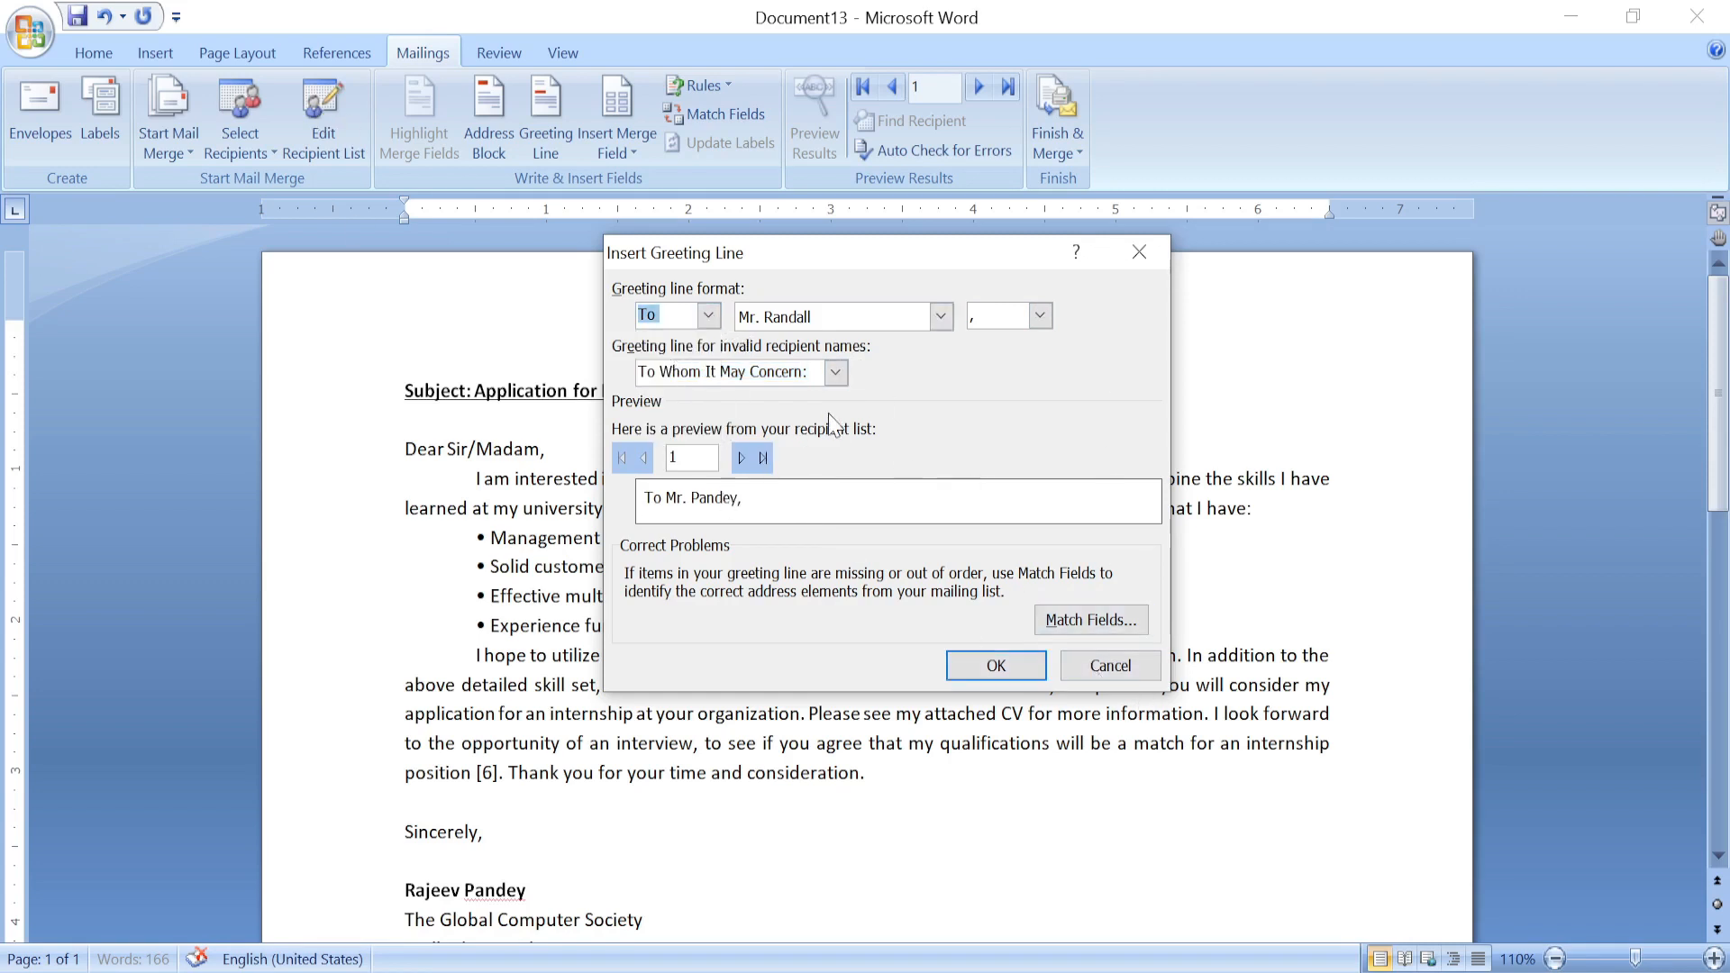
{"action": "left_click", "coordinate": [1074, 674]}
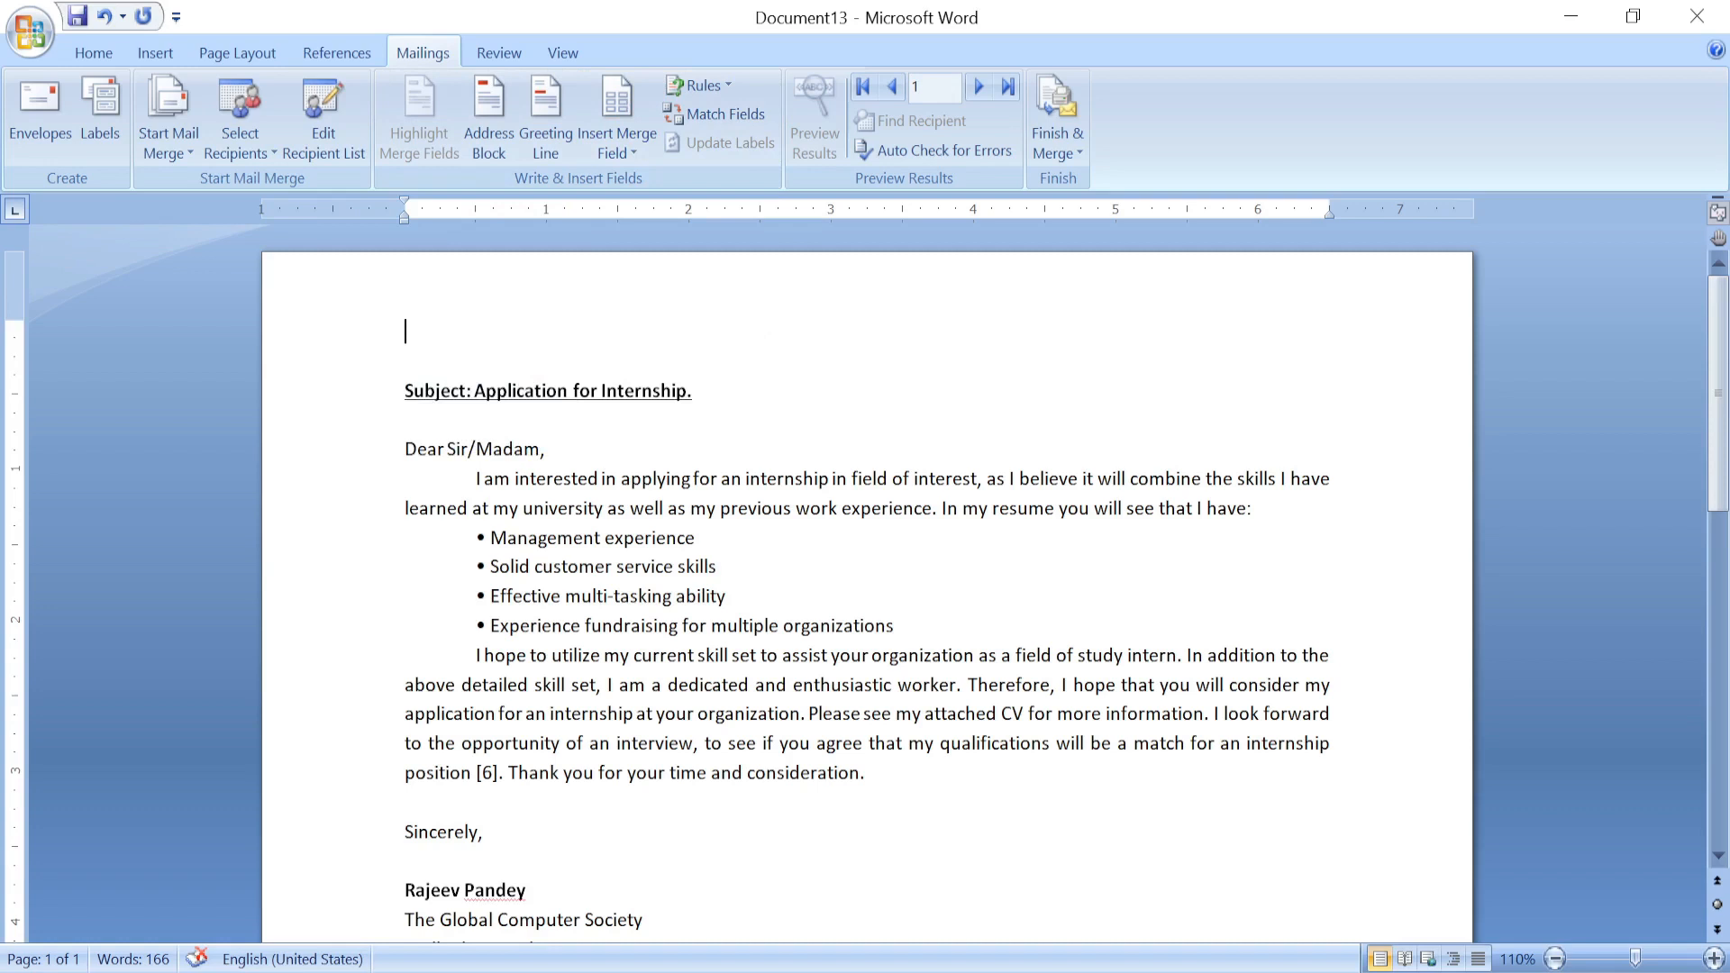
Type 'To,' and insert the «Title» merge field on the line below, with preview off.
{"action": "type", "text": "To,"}
{"action": "key", "text": "Return"}
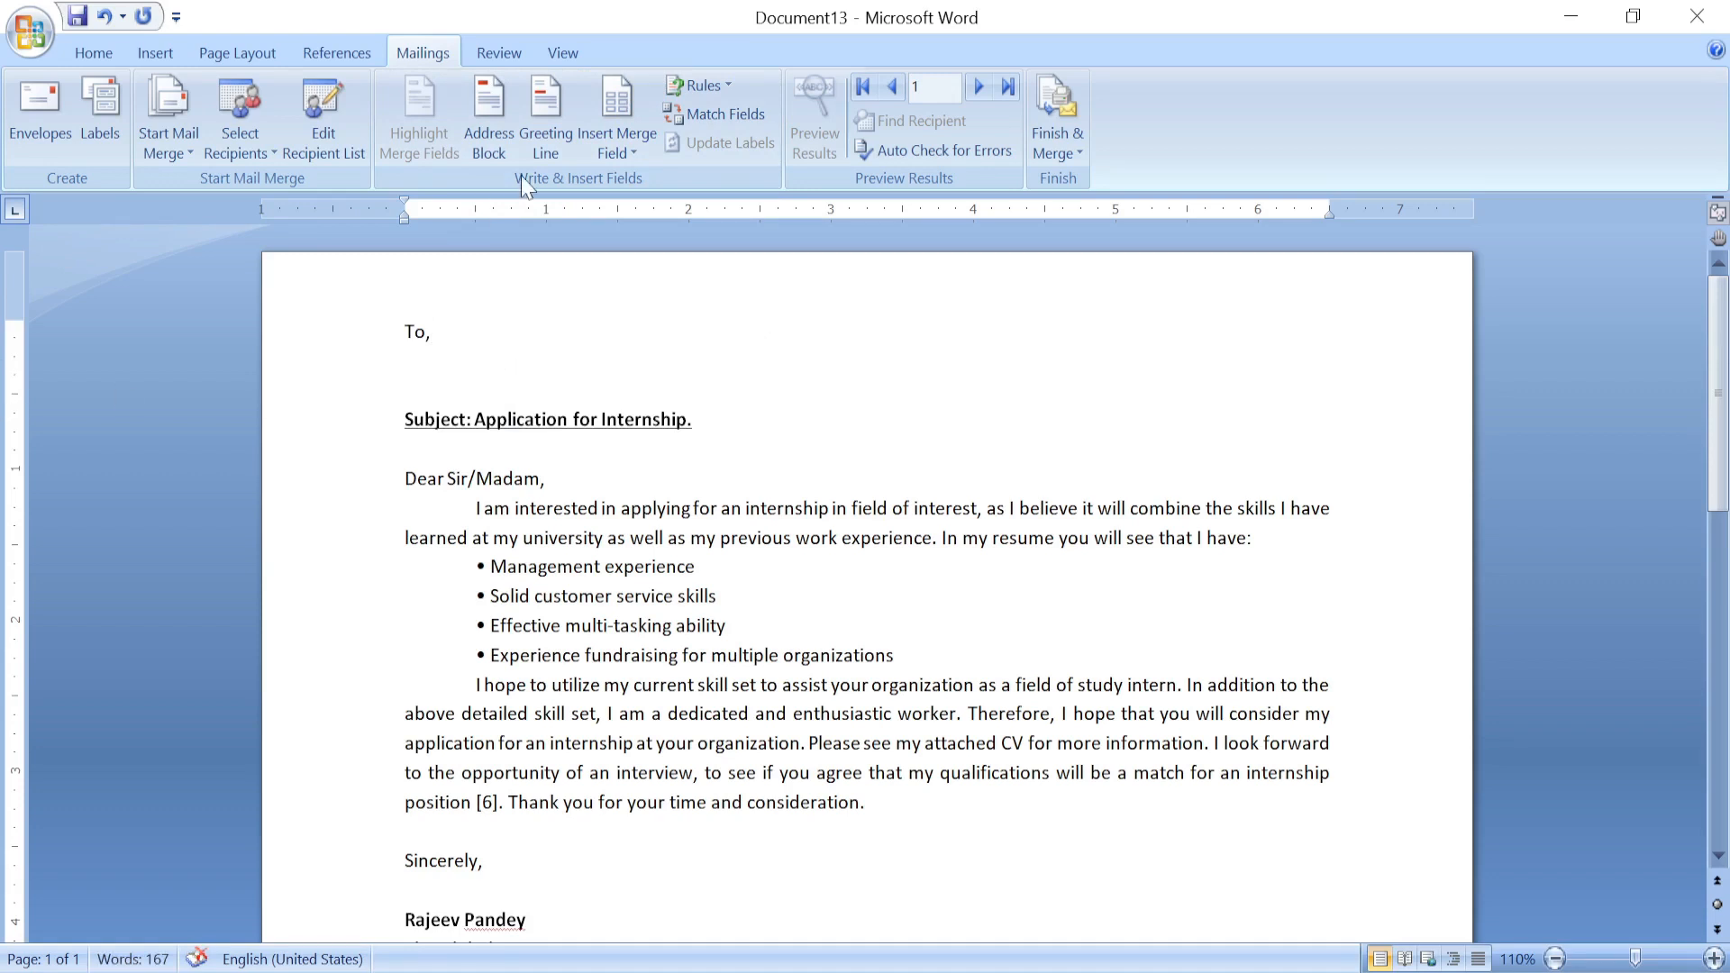
{"action": "left_click", "coordinate": [622, 101]}
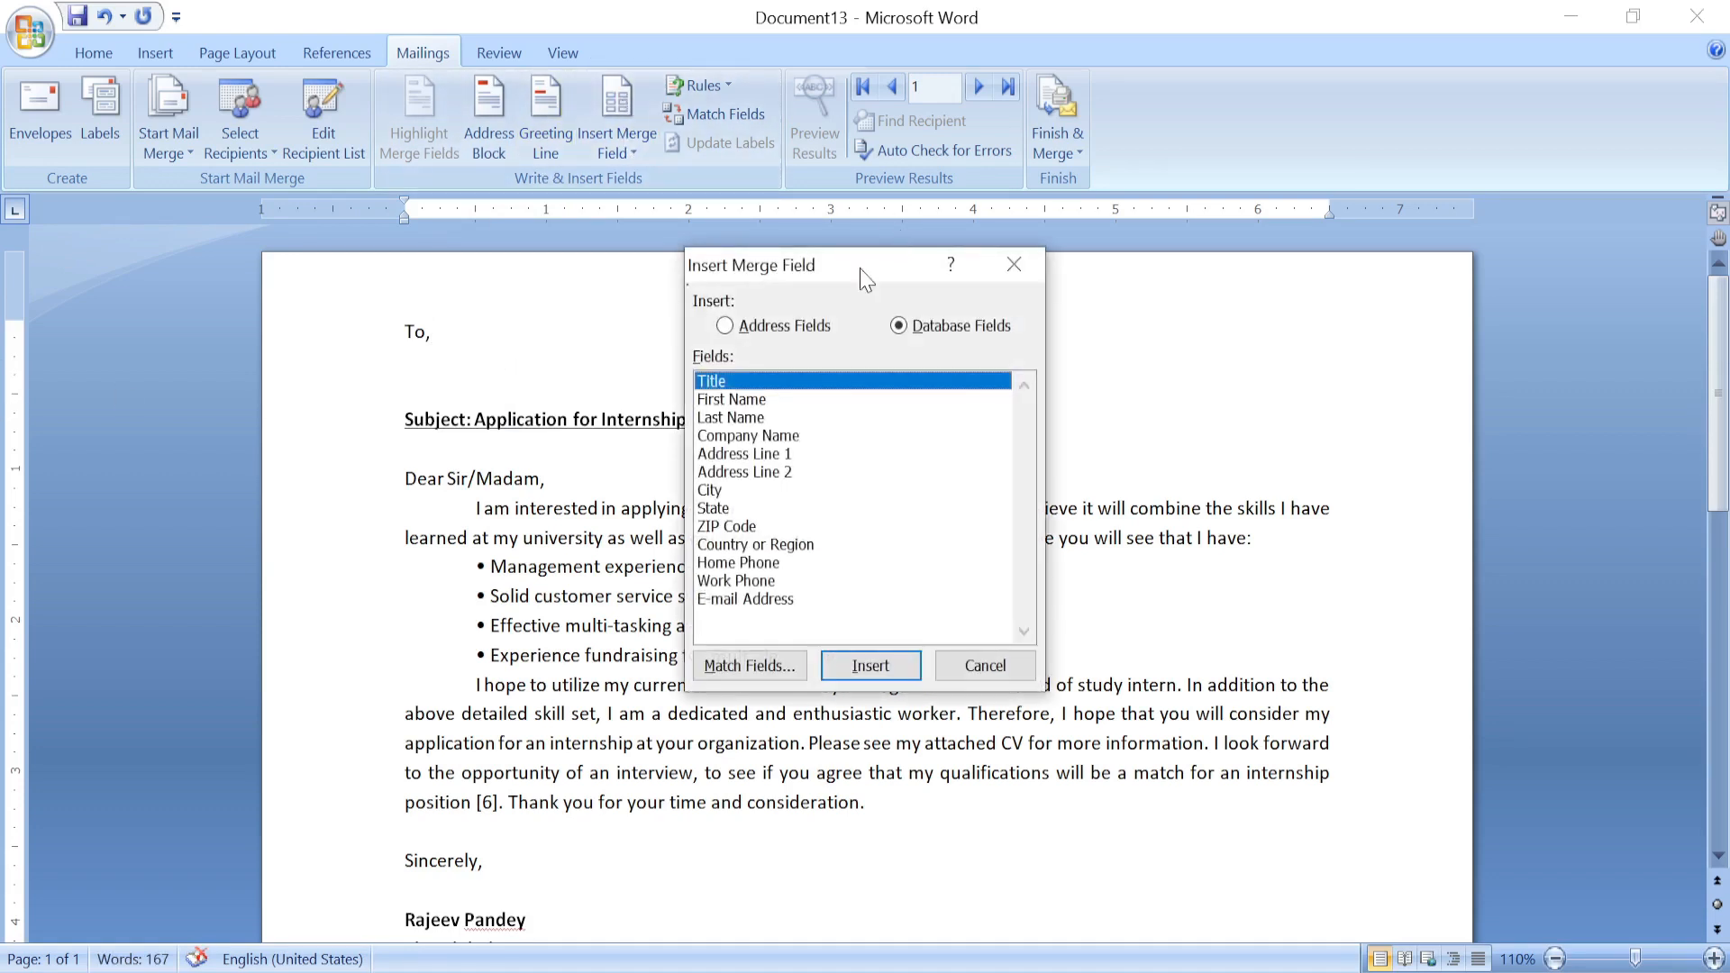
{"action": "left_click_drag", "start_coordinate": [805, 274], "coordinate": [852, 267]}
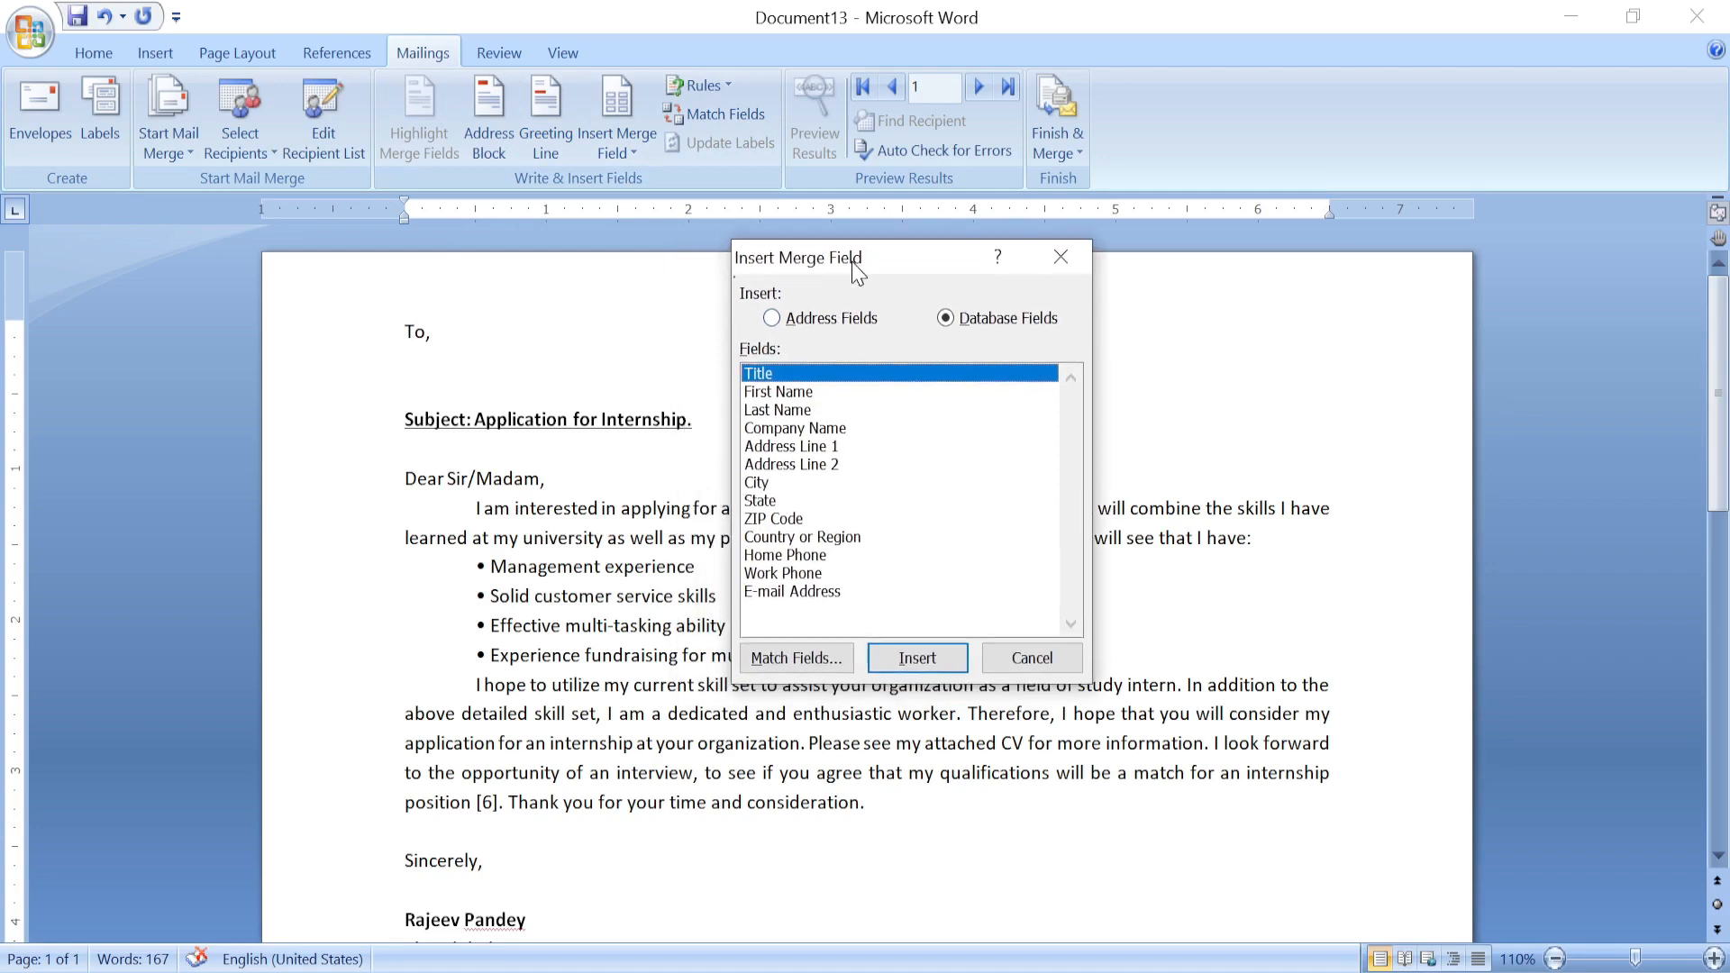
{"action": "double_click", "coordinate": [759, 377]}
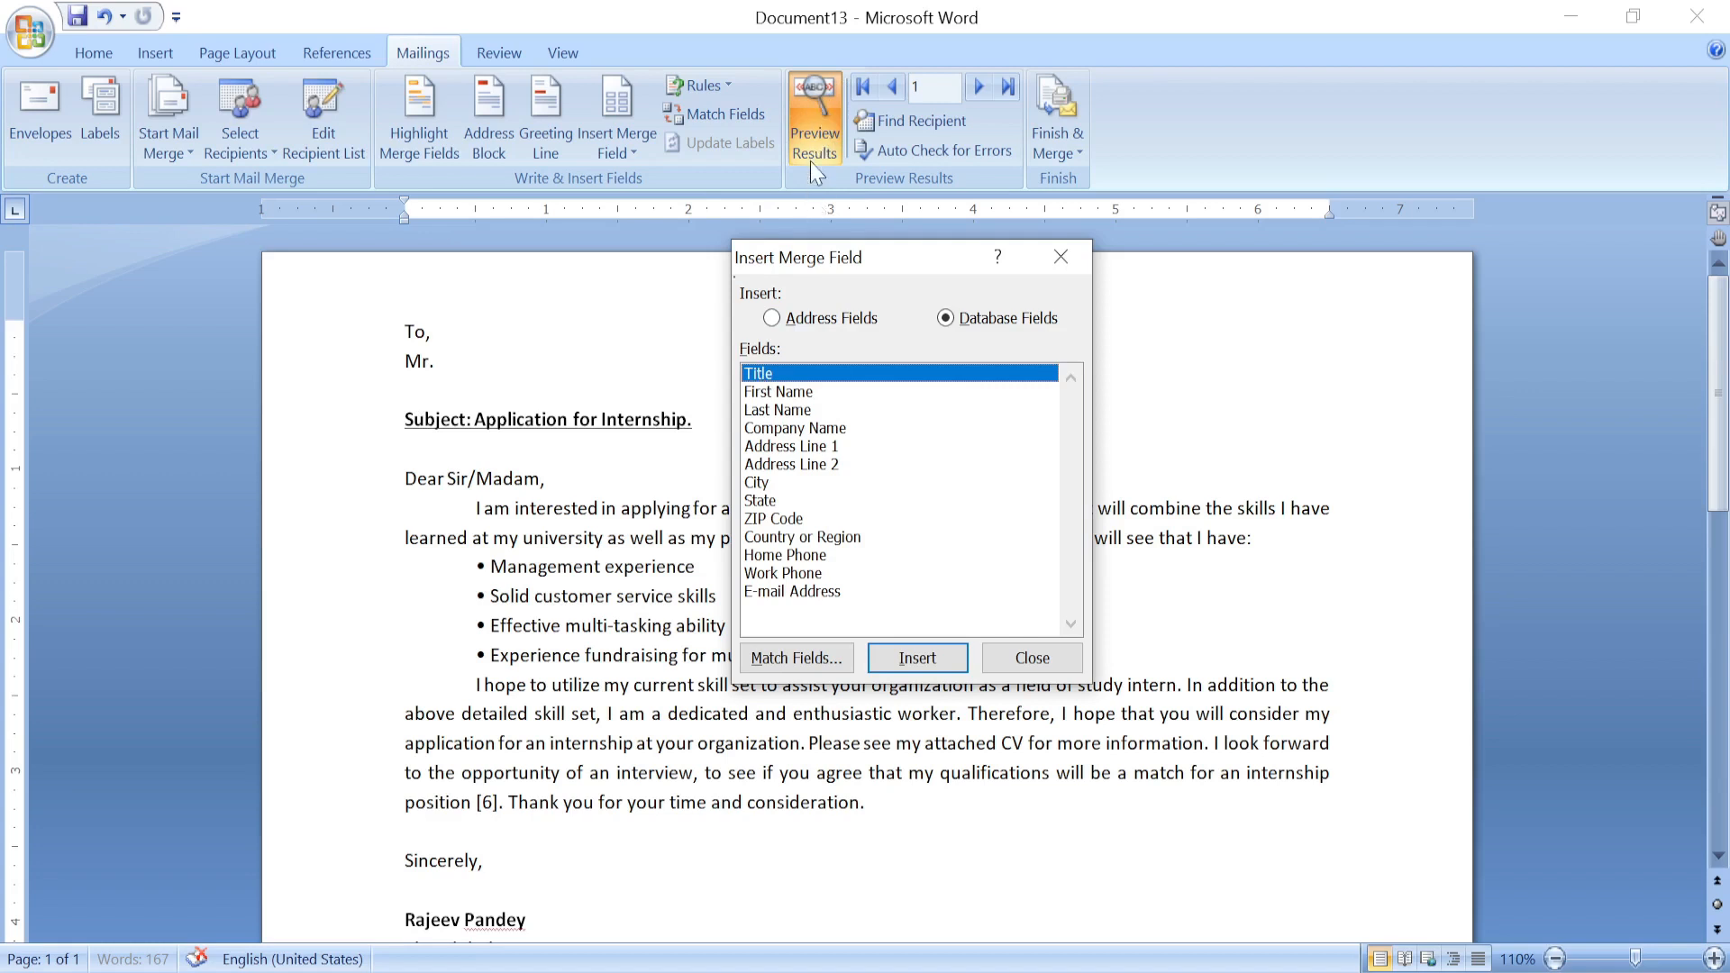
{"action": "left_click", "coordinate": [1036, 661]}
{"action": "left_click", "coordinate": [825, 116]}
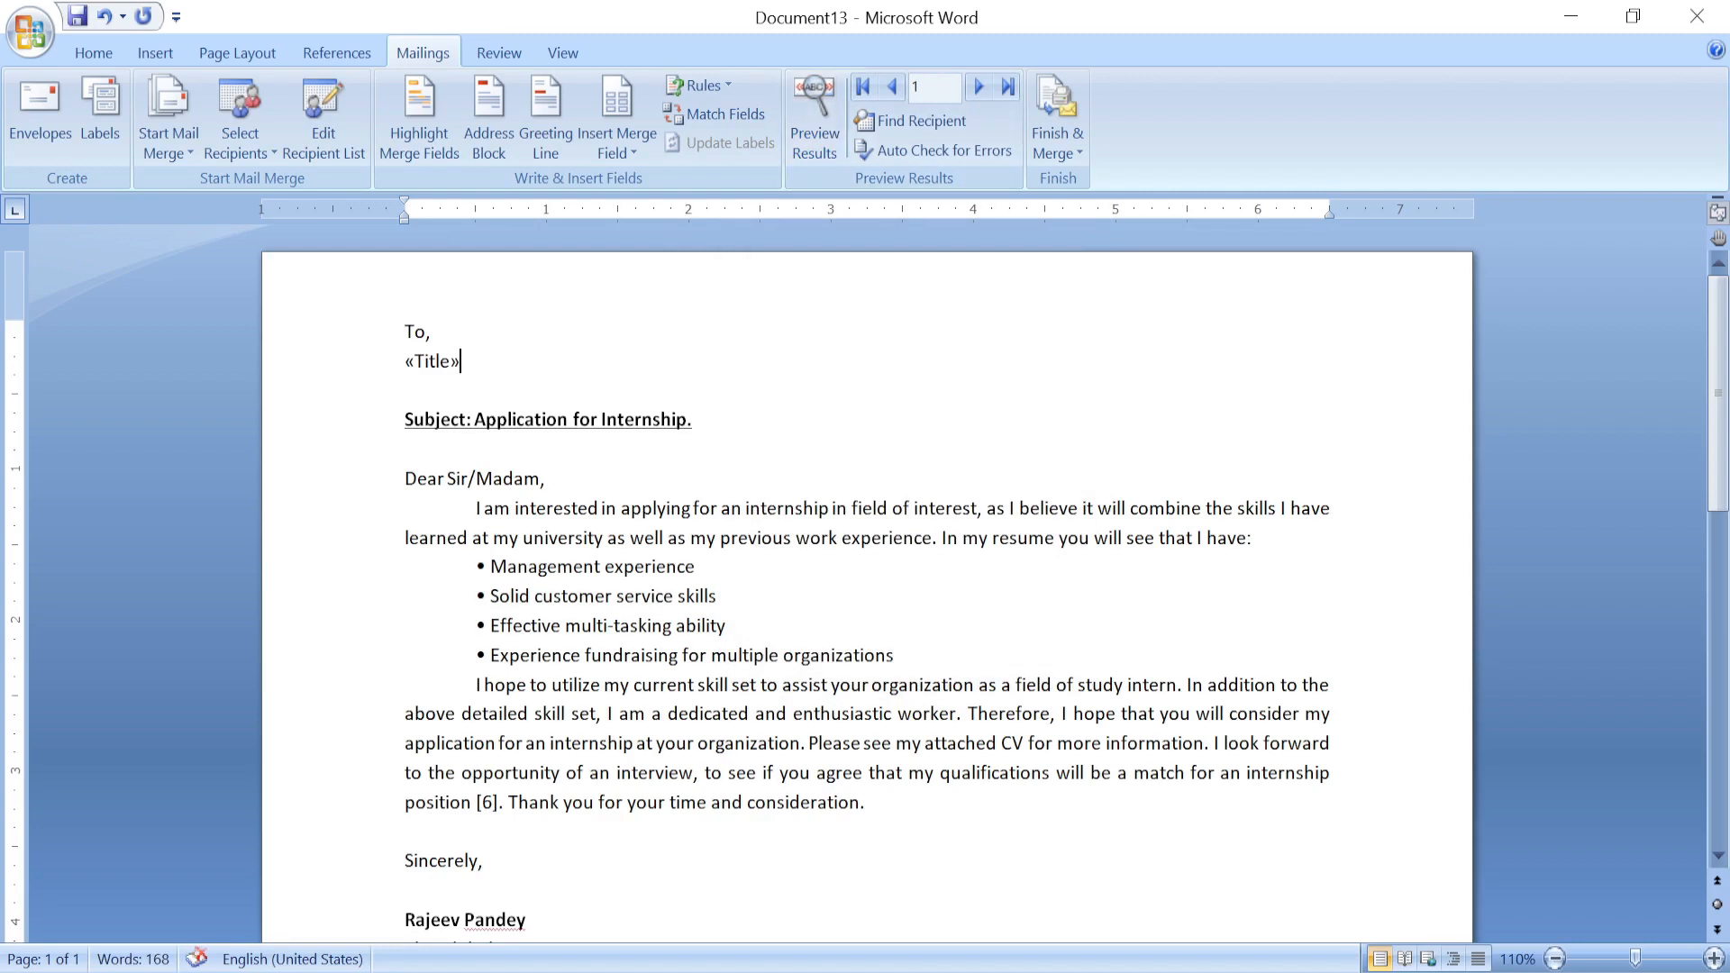
Add the «First_Name» and «Last_Name» merge fields after «Title» on the name line.
{"action": "left_click", "coordinate": [630, 146]}
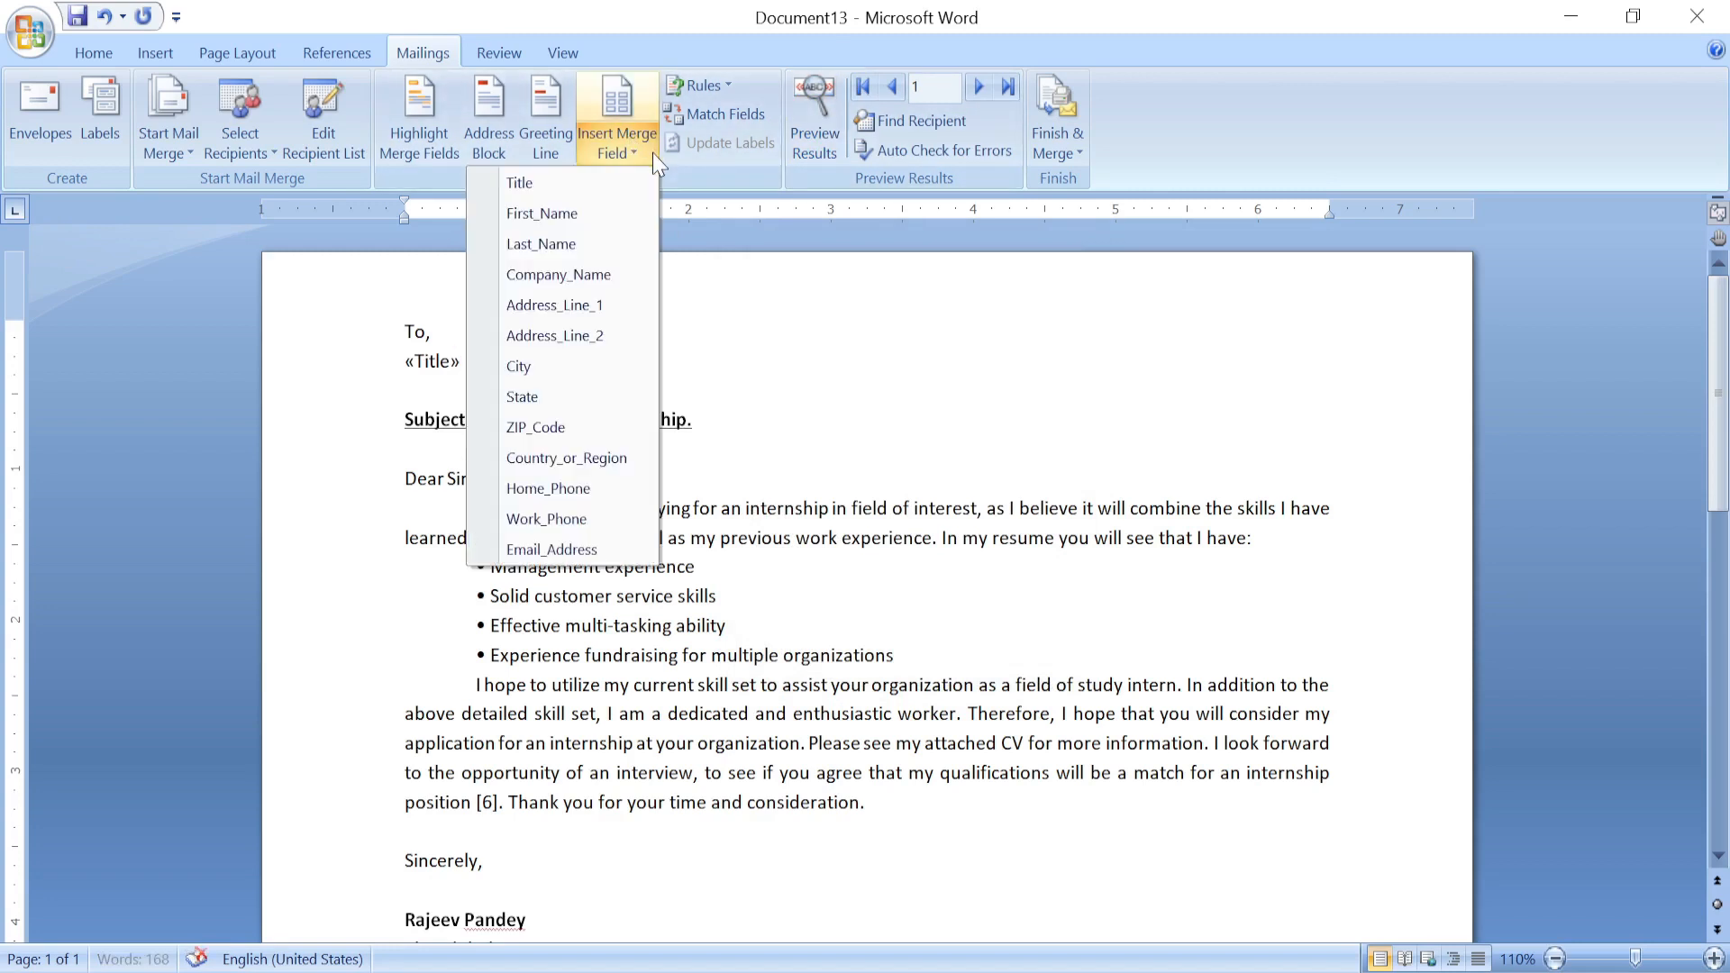
{"action": "left_click", "coordinate": [548, 220]}
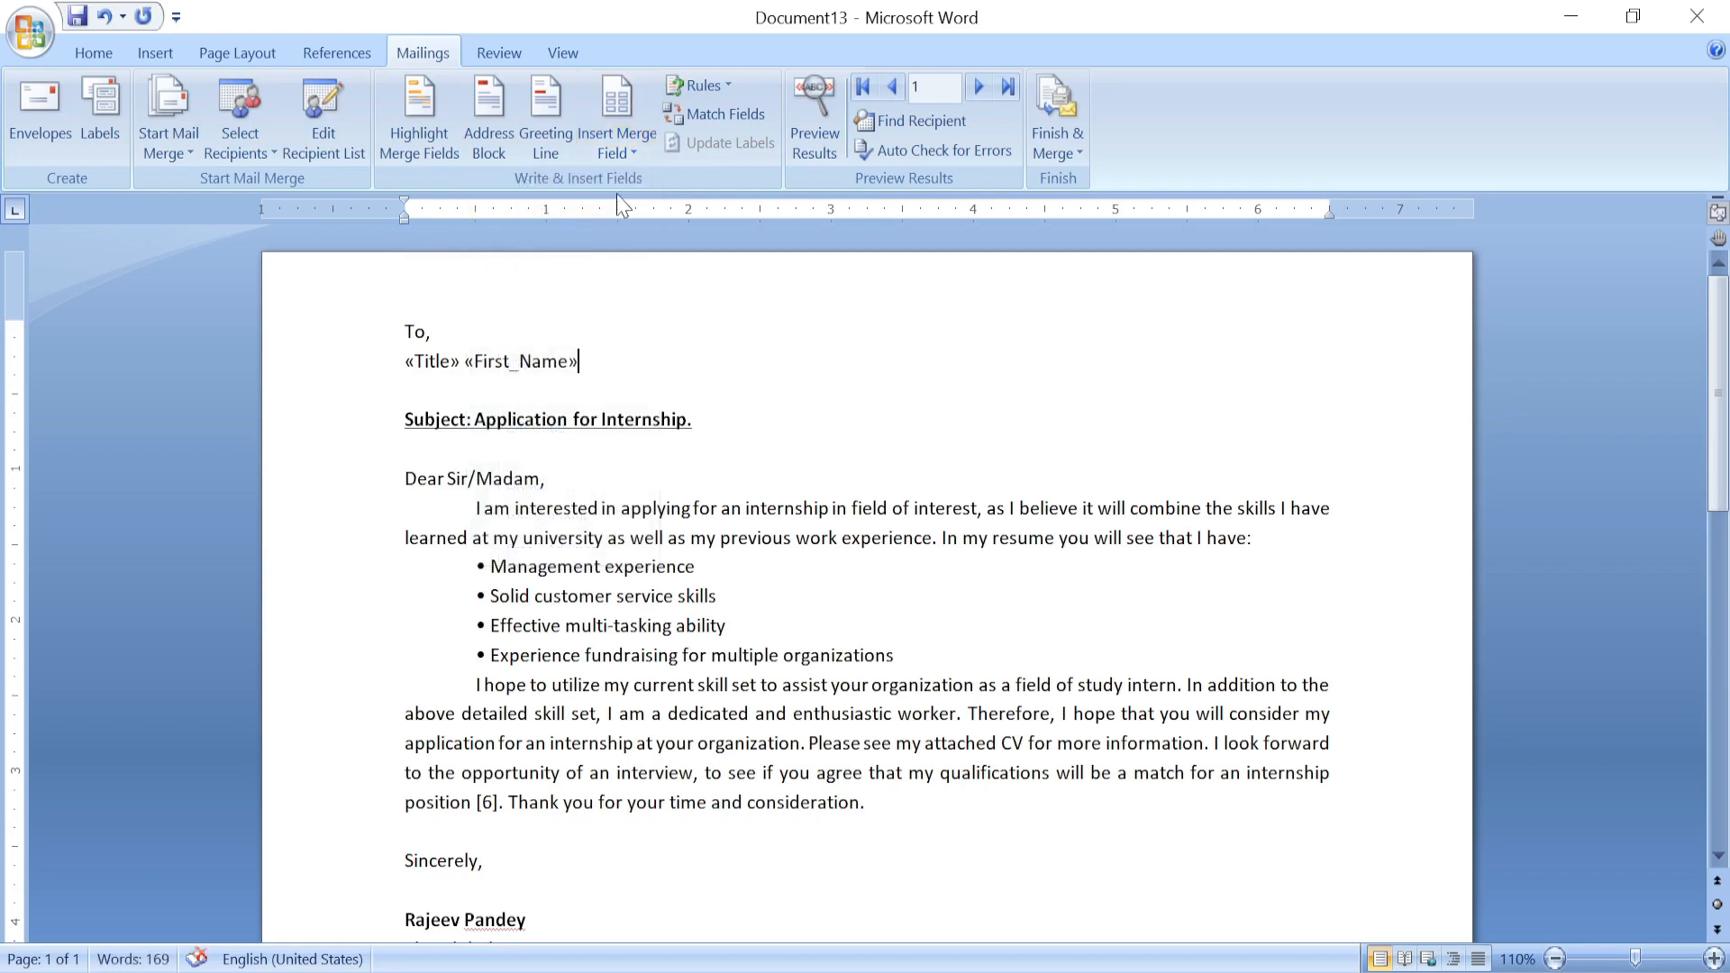
{"action": "left_click", "coordinate": [618, 117]}
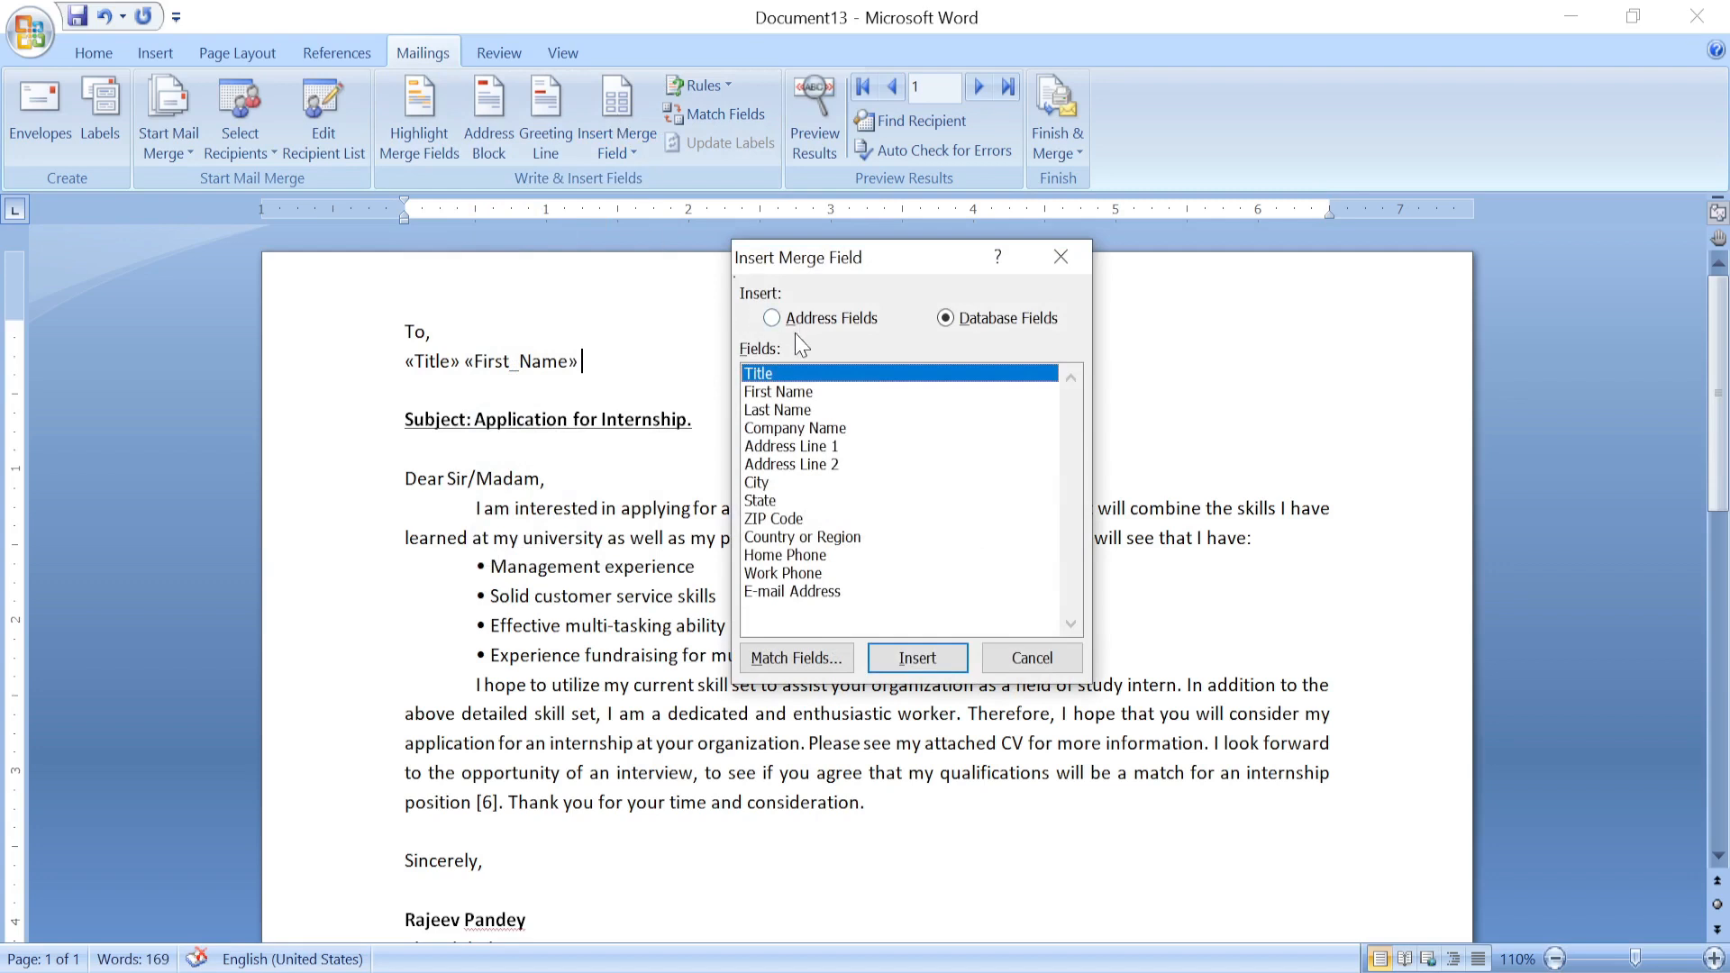
{"action": "left_click", "coordinate": [803, 412]}
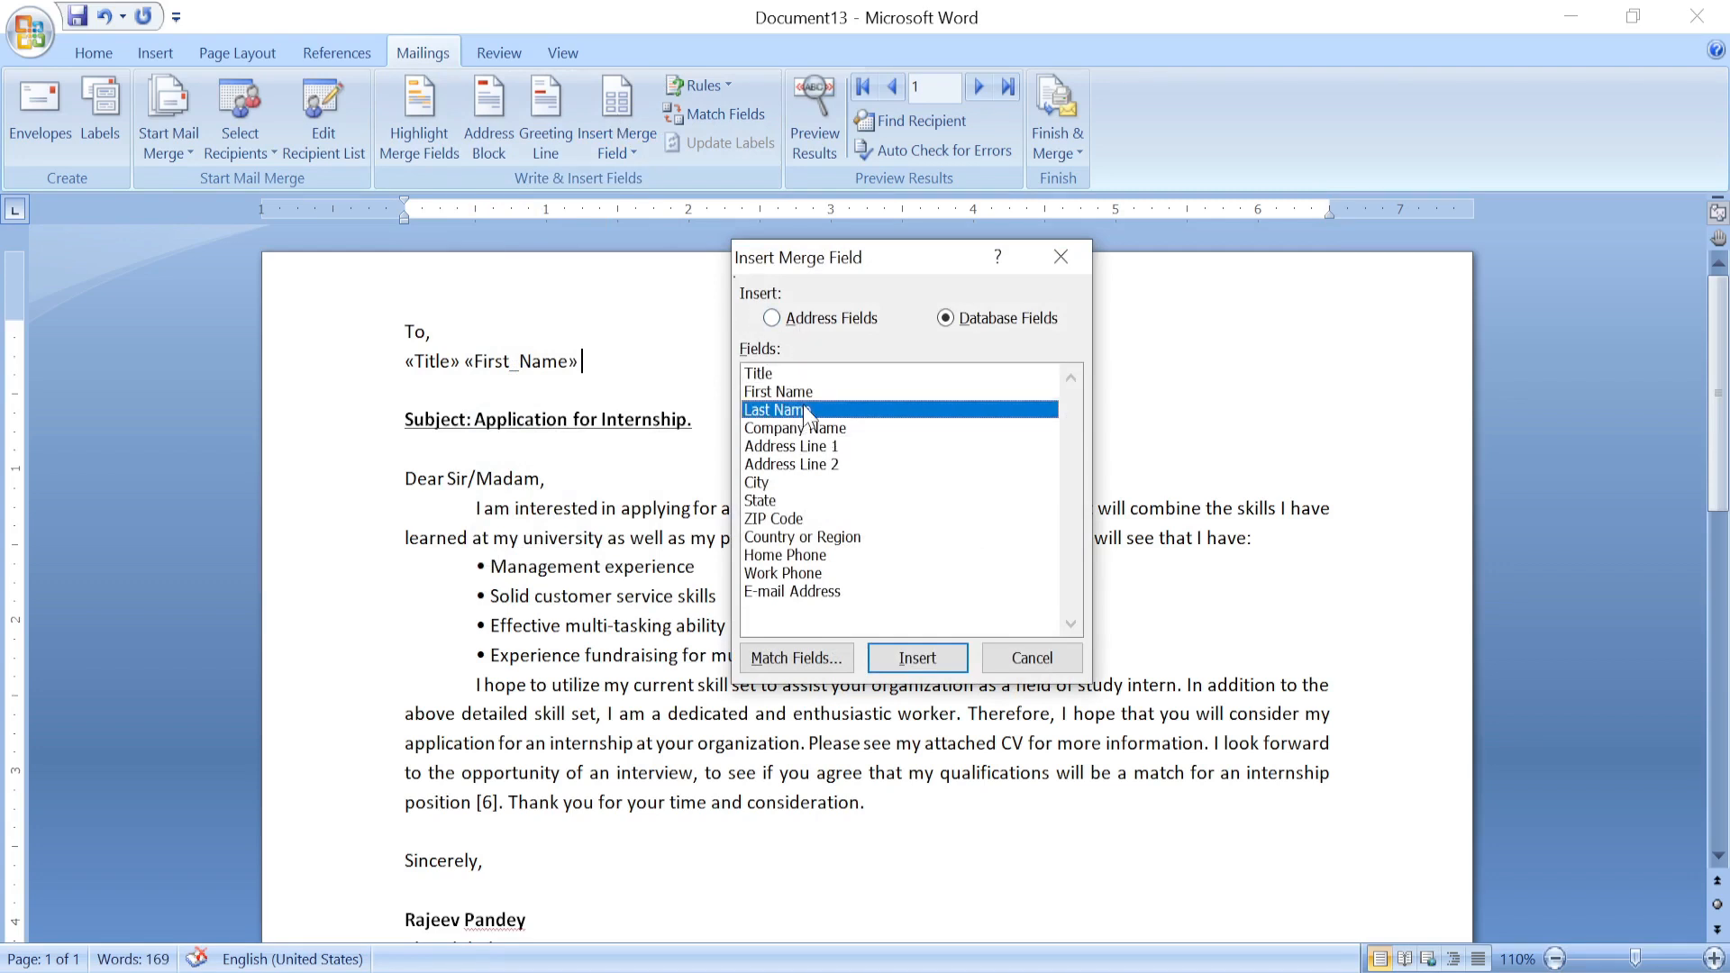
{"action": "left_click", "coordinate": [906, 660]}
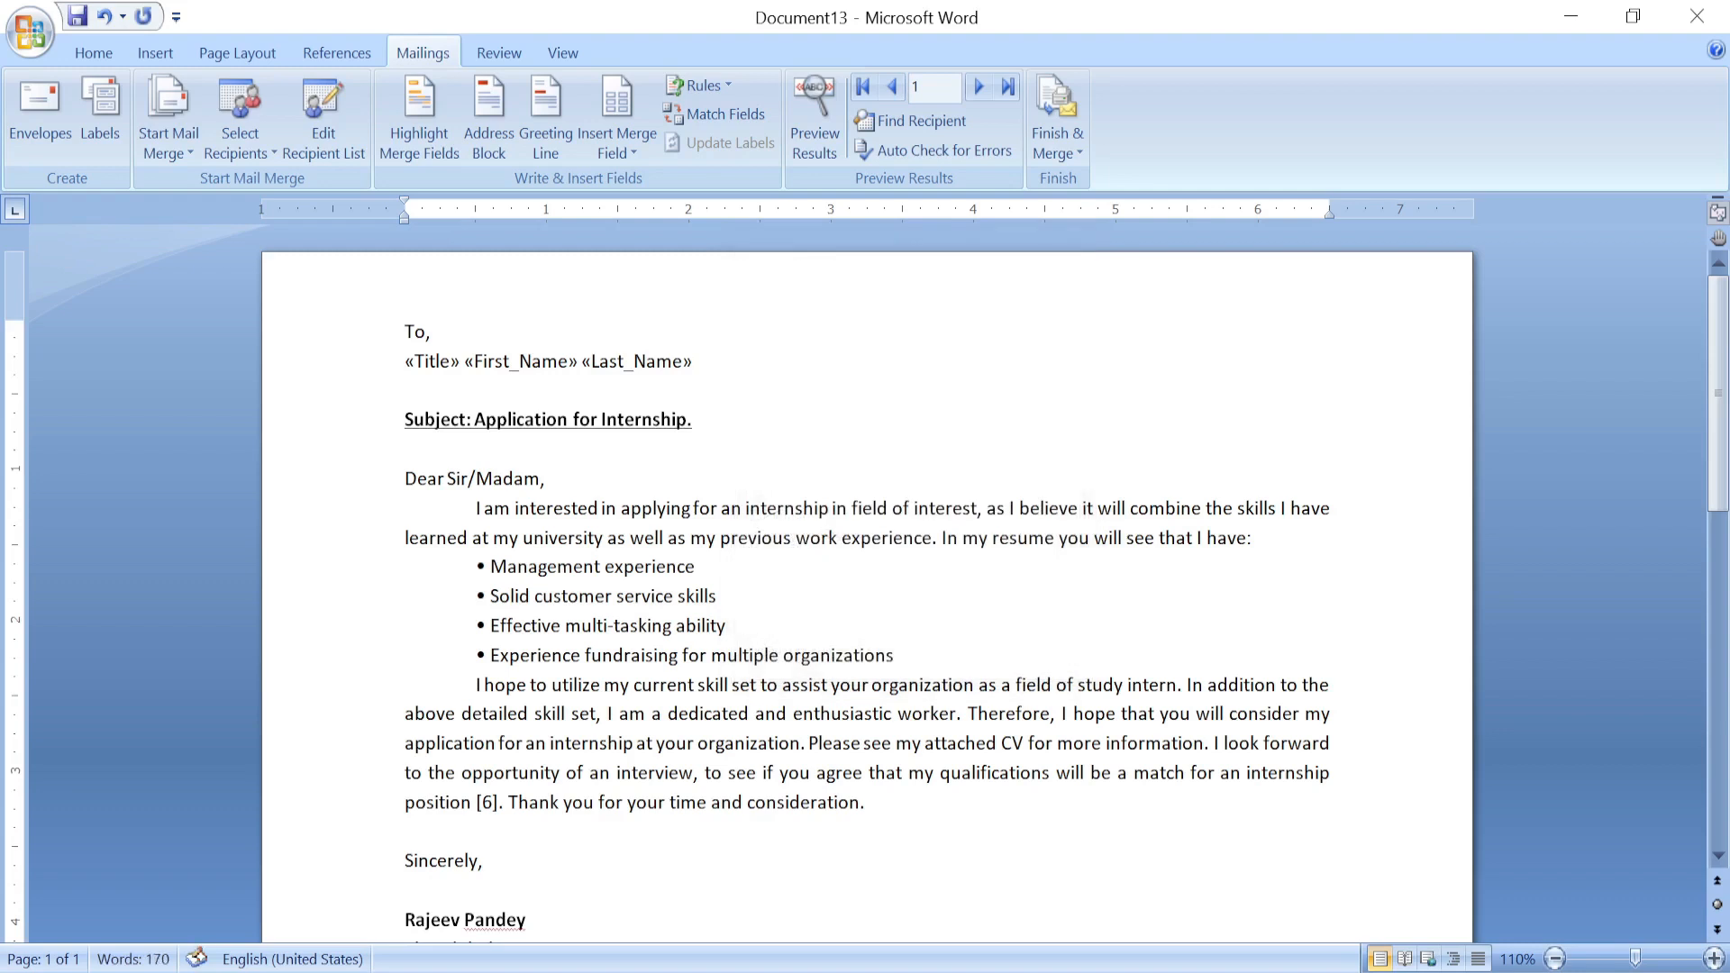
Insert the «Company_Name» merge field on a new line below the name.
{"action": "key", "text": "Return"}
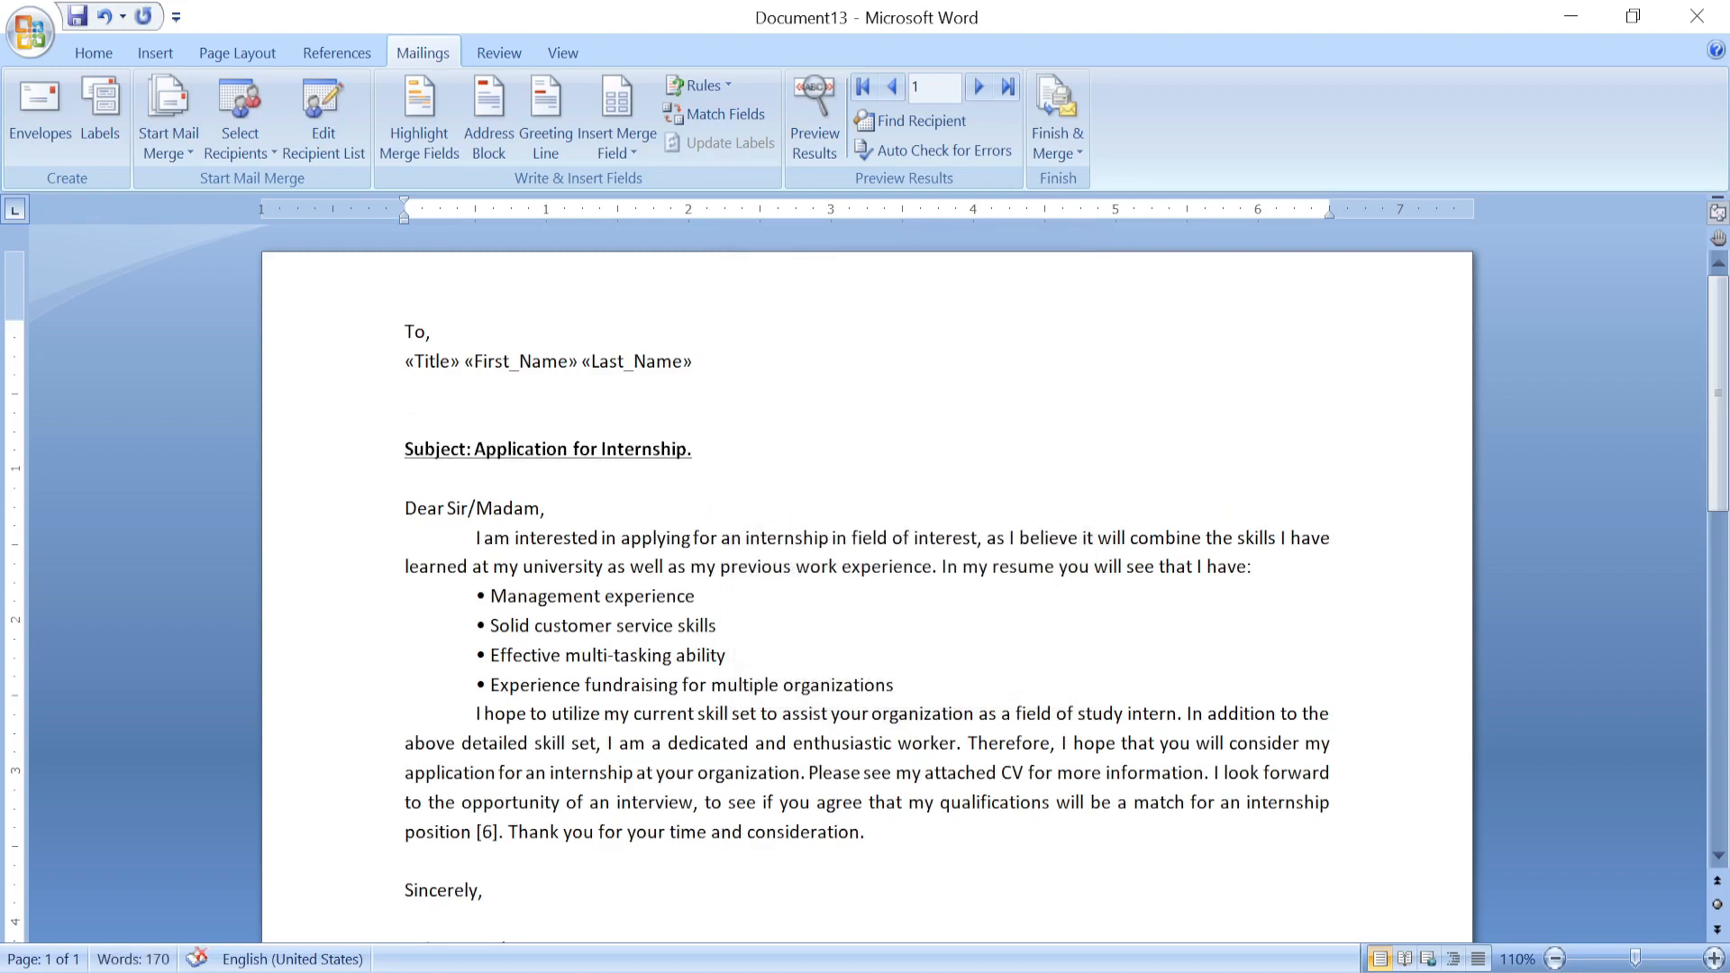
{"action": "left_click", "coordinate": [622, 126]}
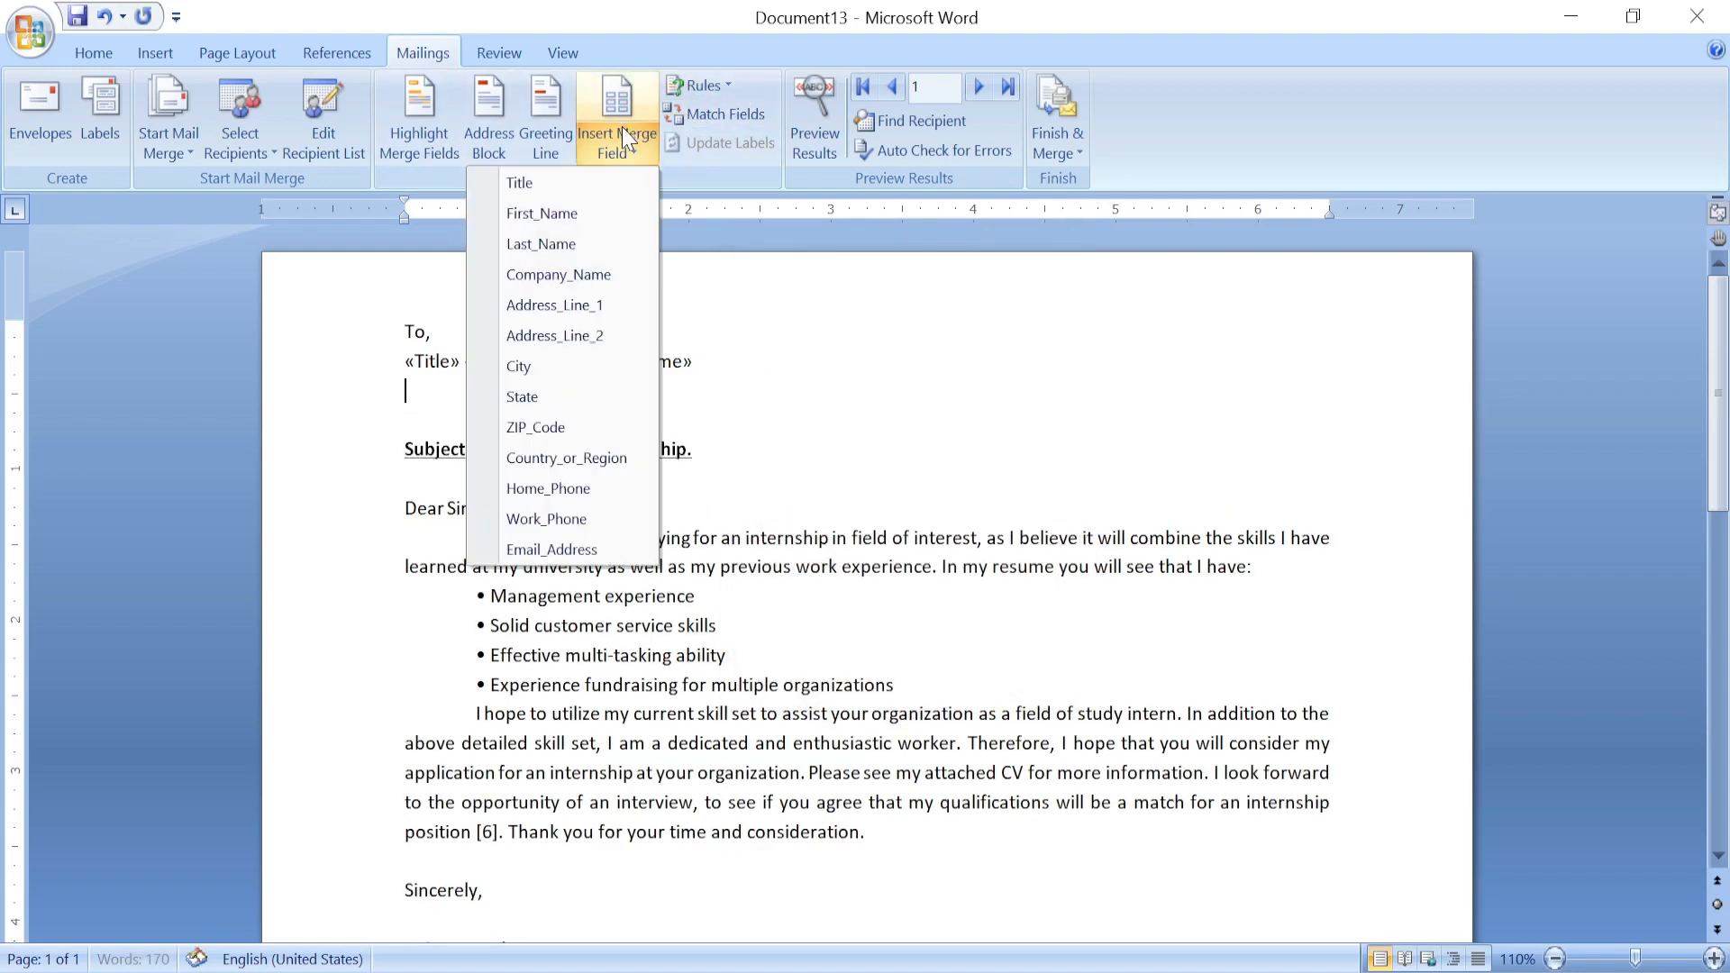
{"action": "left_click", "coordinate": [609, 278]}
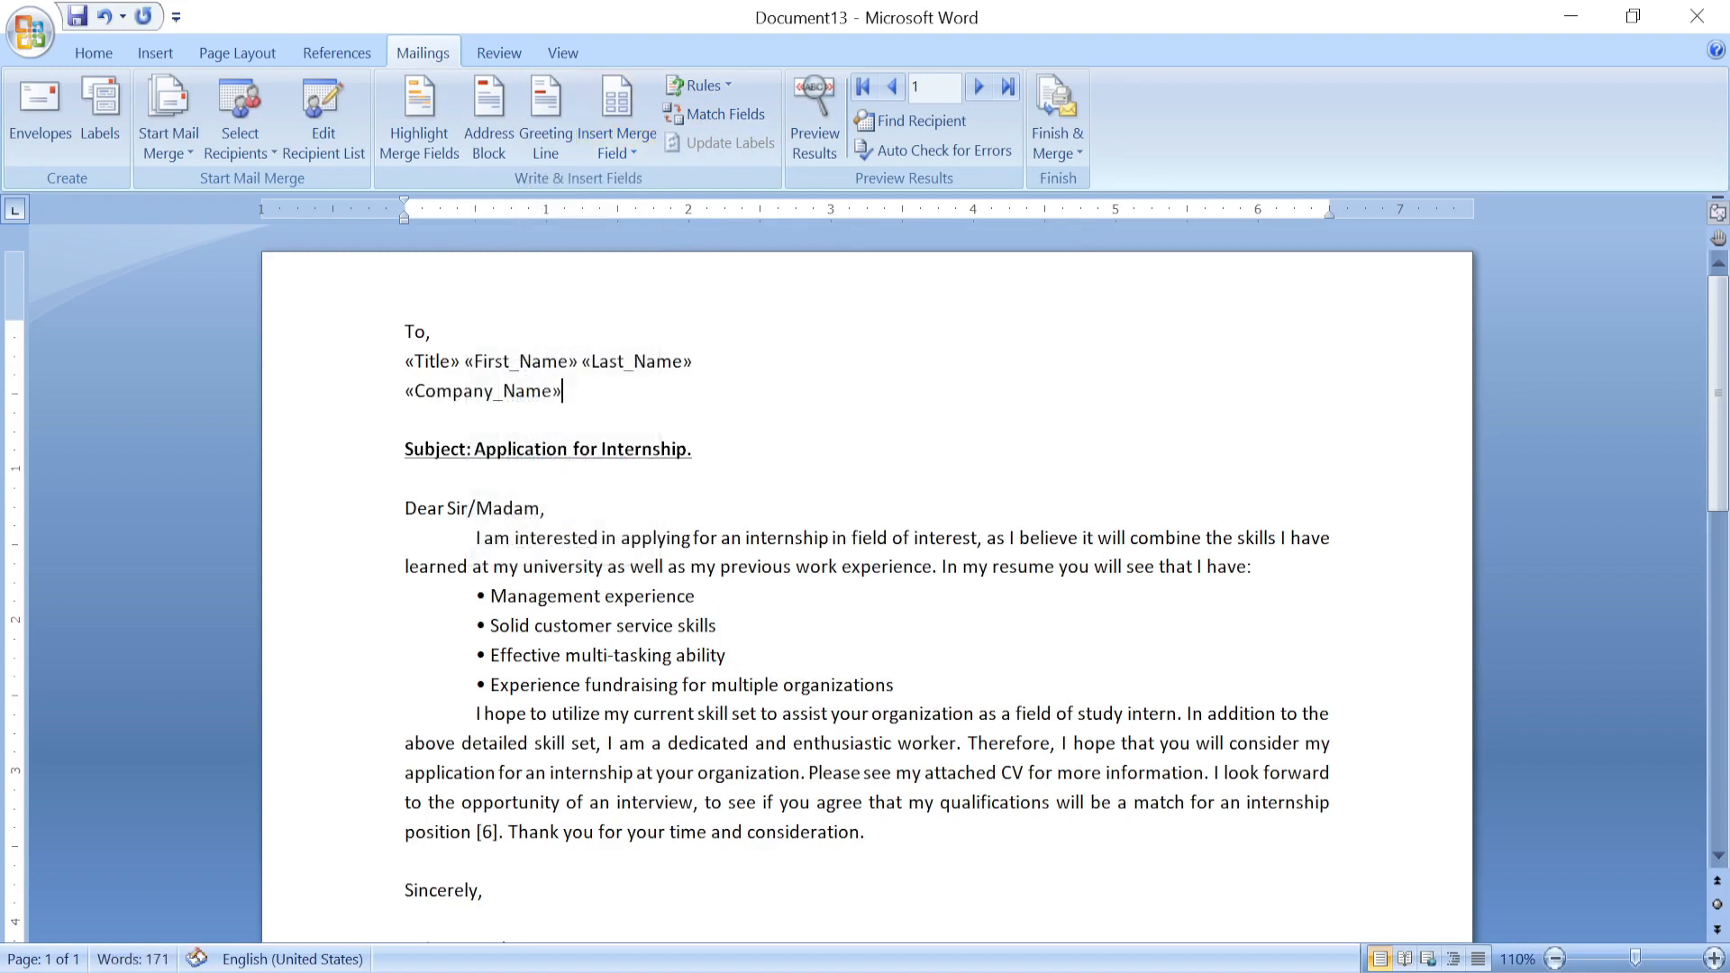
Add a new line with «Address_Line_1», a comma, and «City» below «Company_Name».
{"action": "key", "text": "Return"}
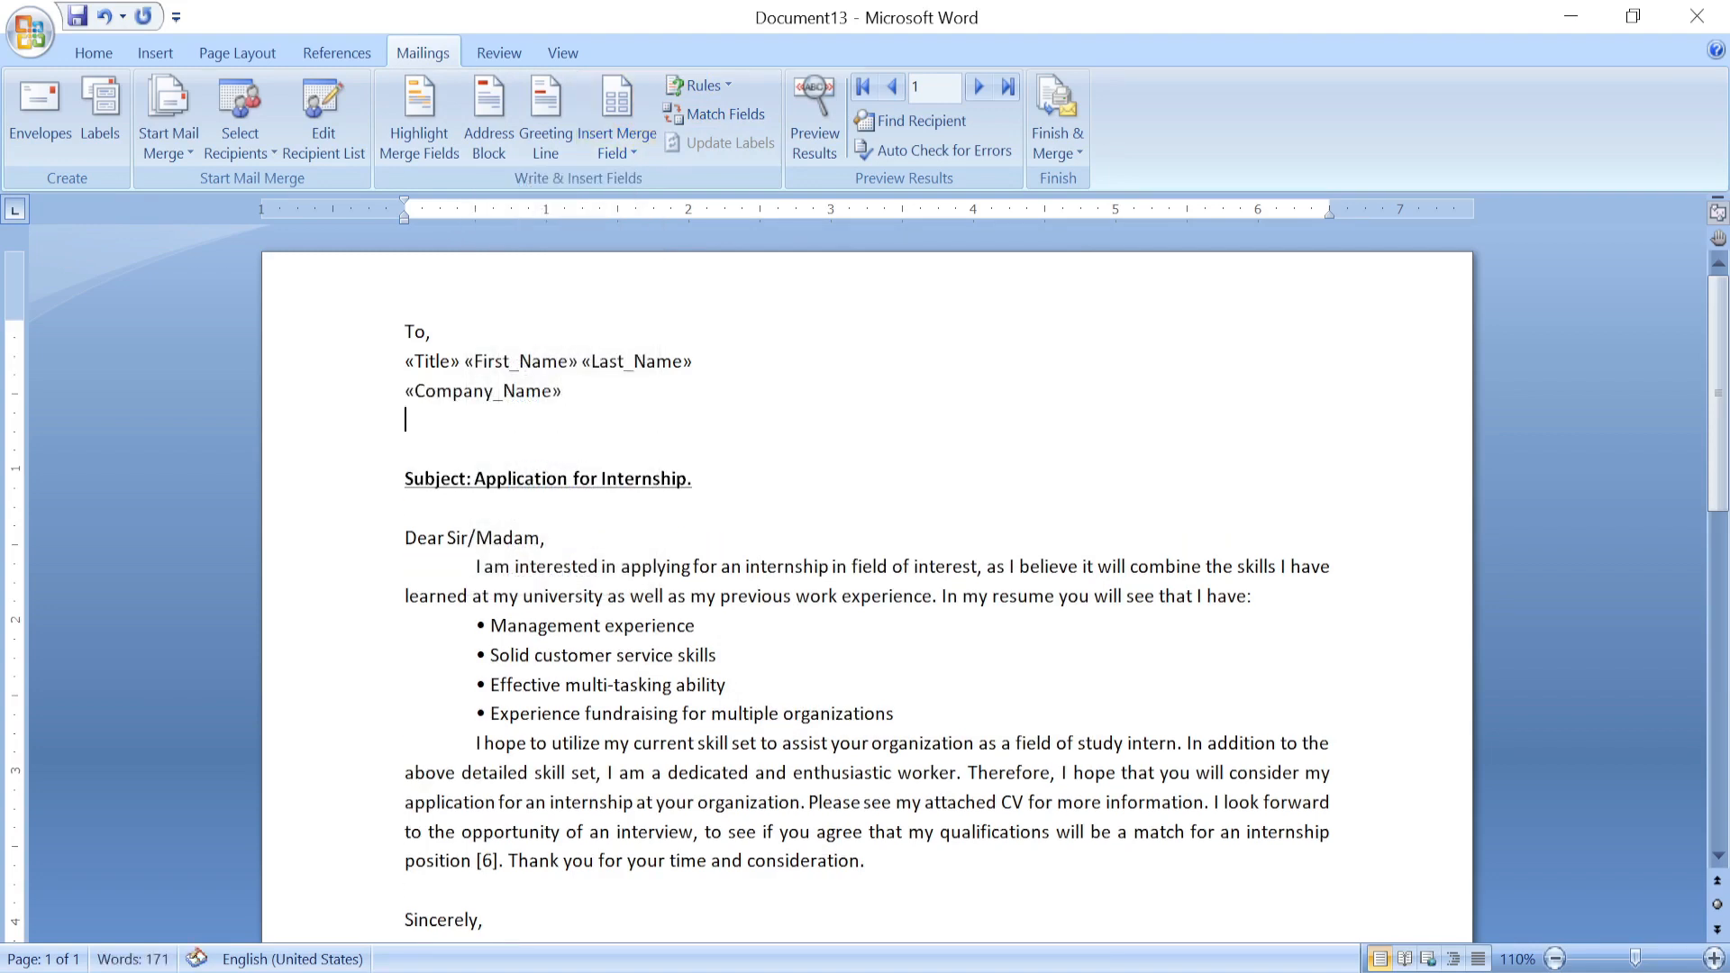
{"action": "left_click", "coordinate": [619, 117]}
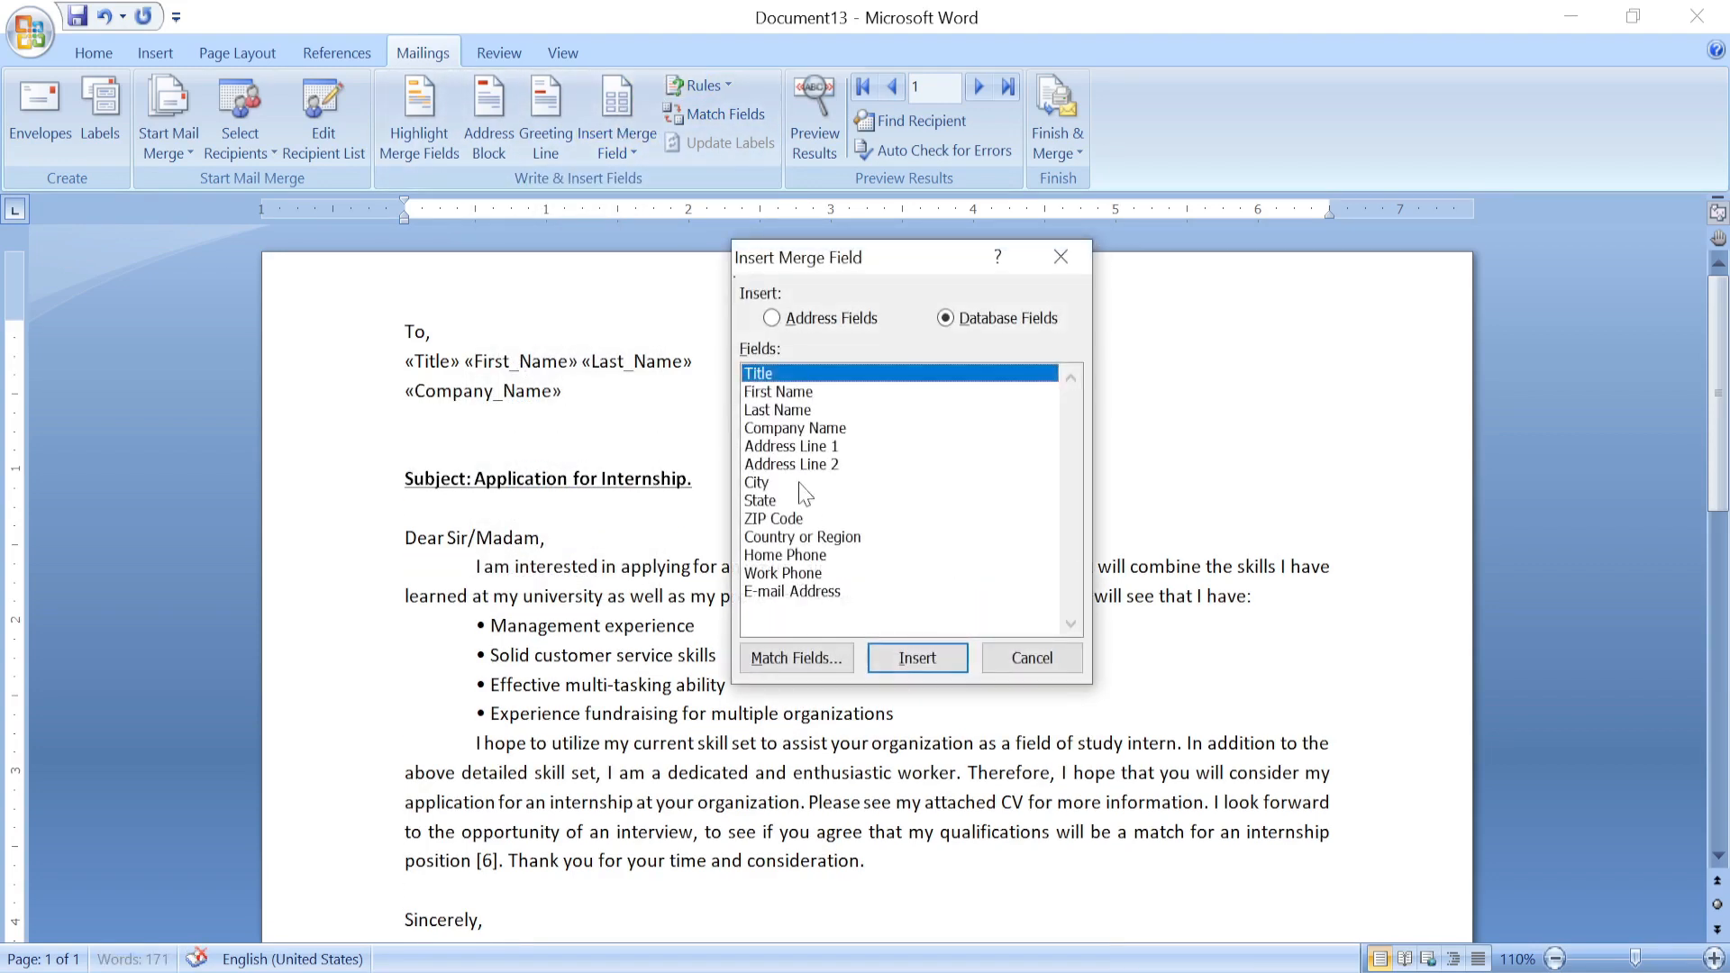
{"action": "left_click", "coordinate": [830, 446]}
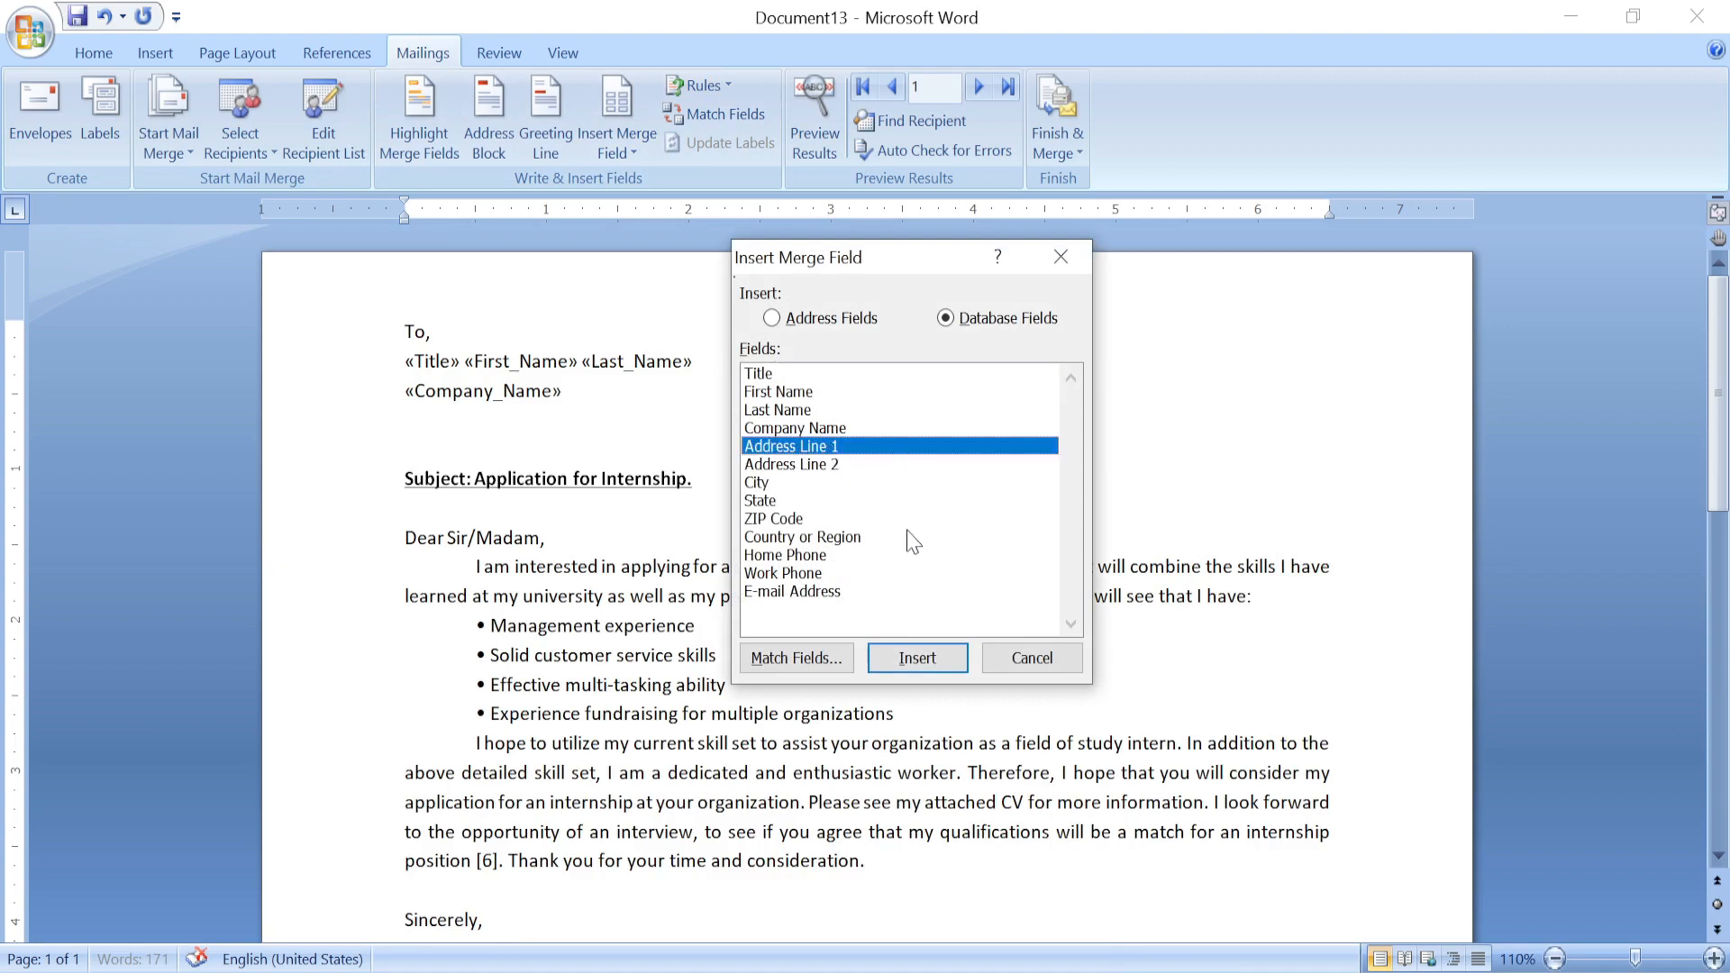
{"action": "left_click", "coordinate": [920, 656]}
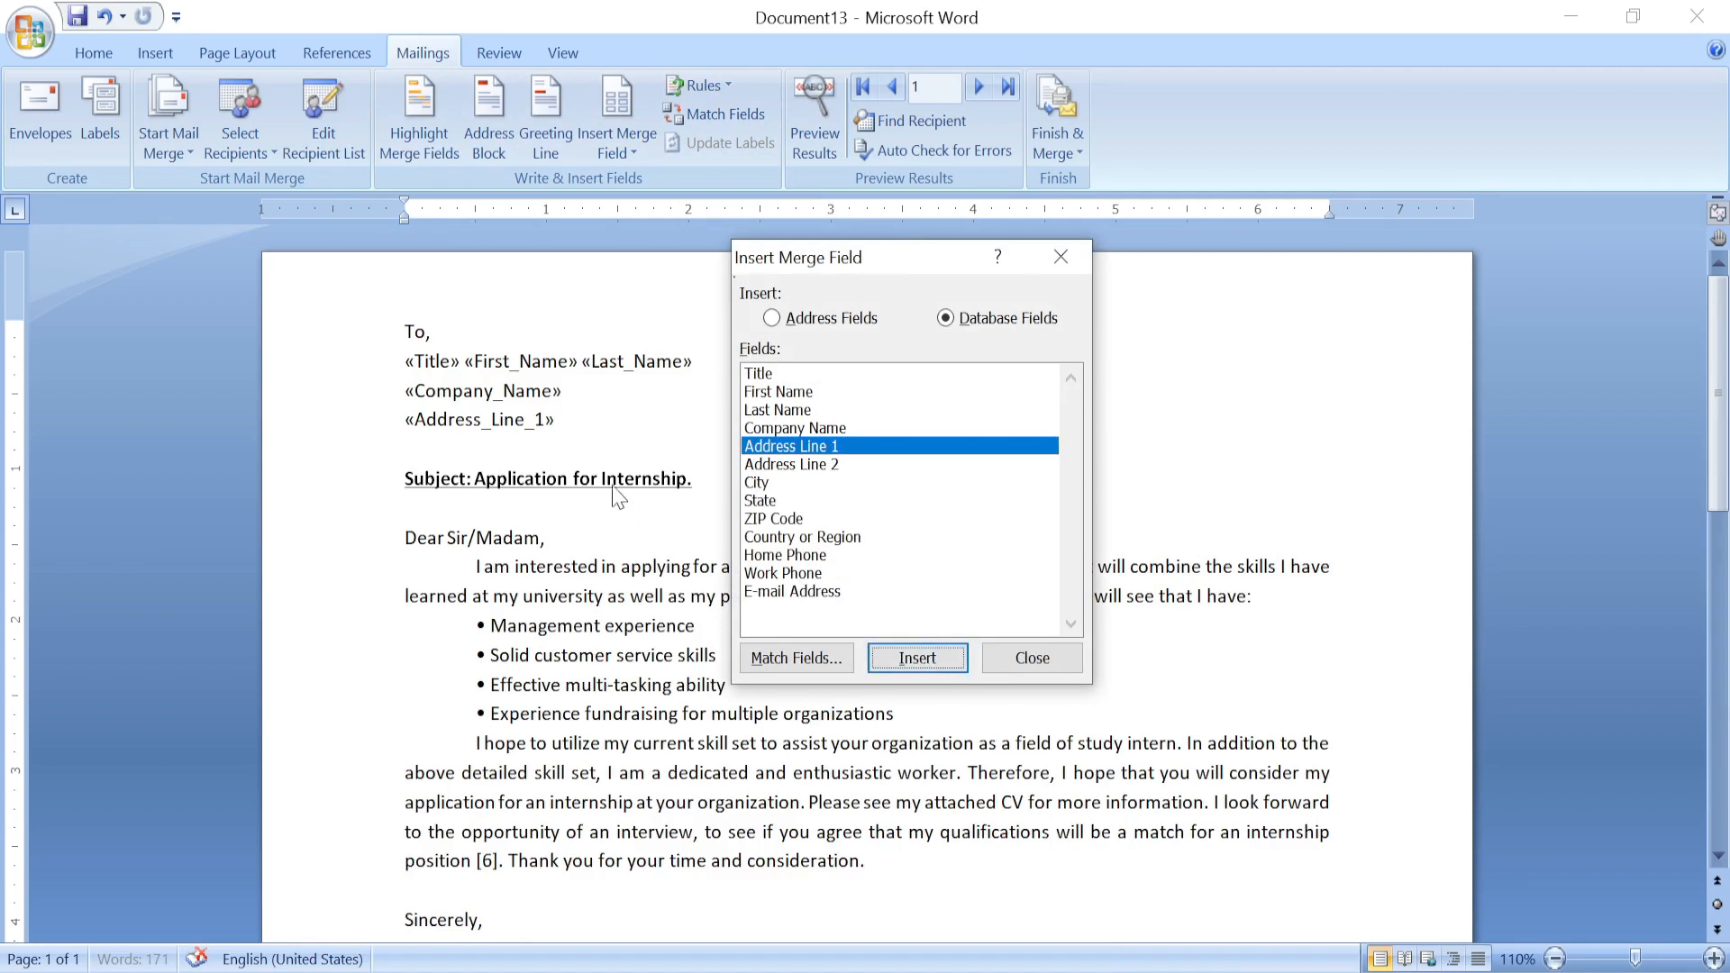
{"action": "left_click", "coordinate": [1032, 658]}
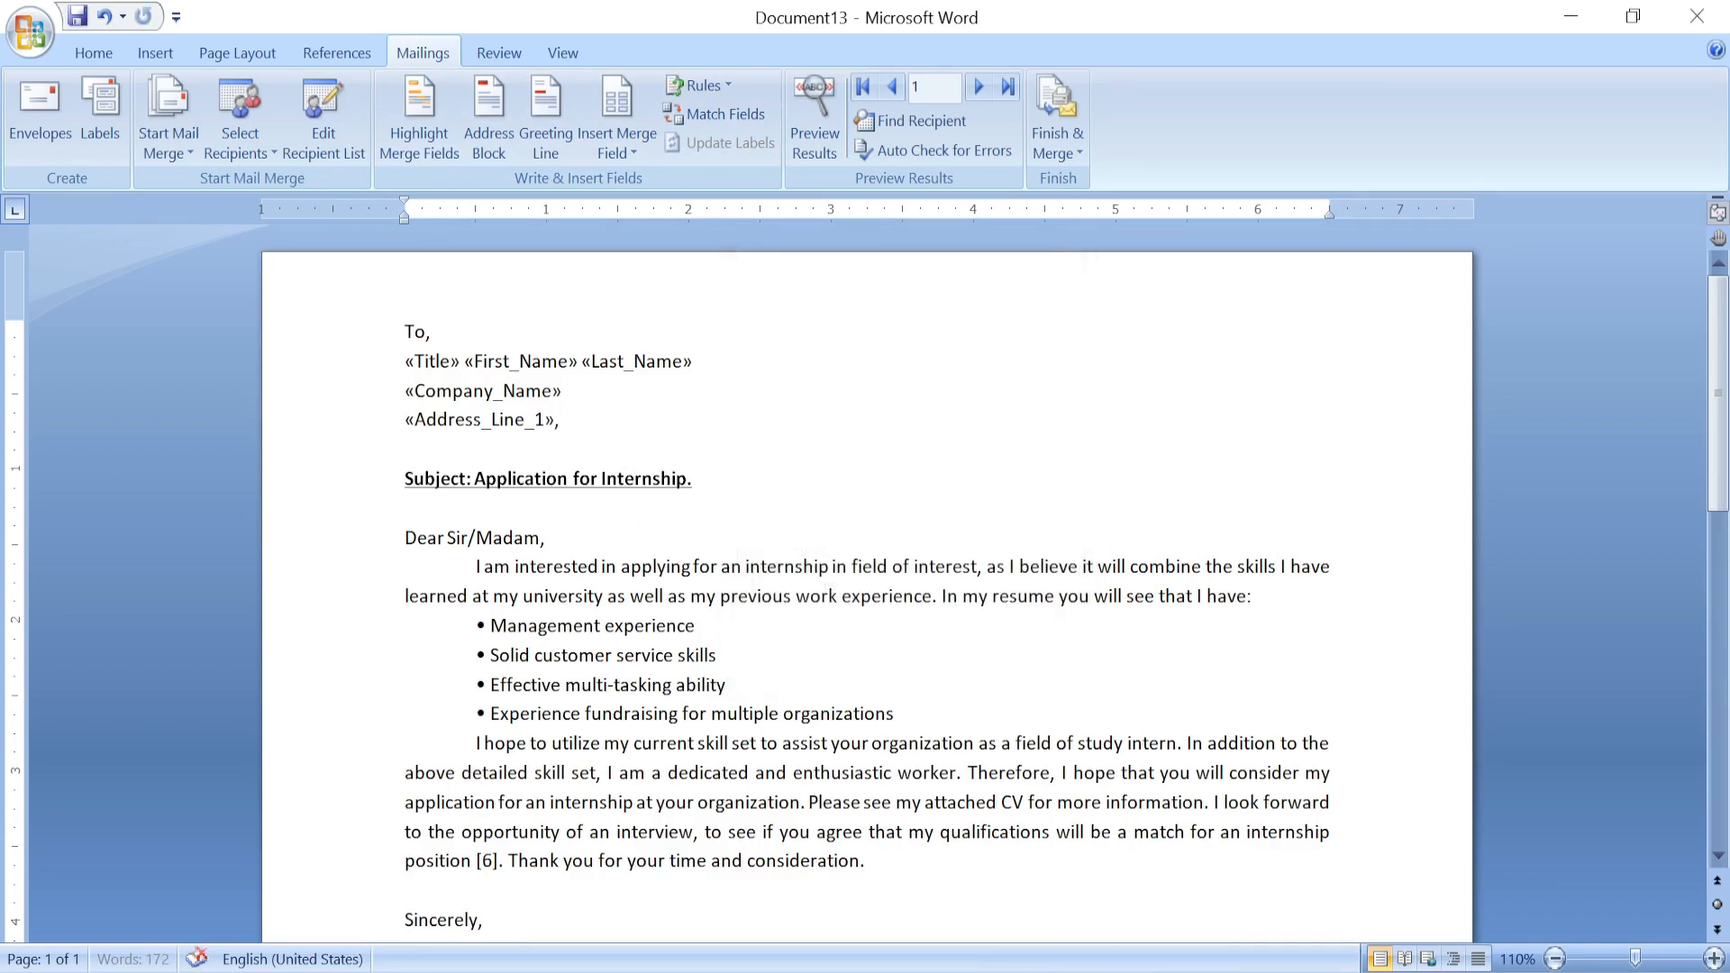
{"action": "type", "text": ","}
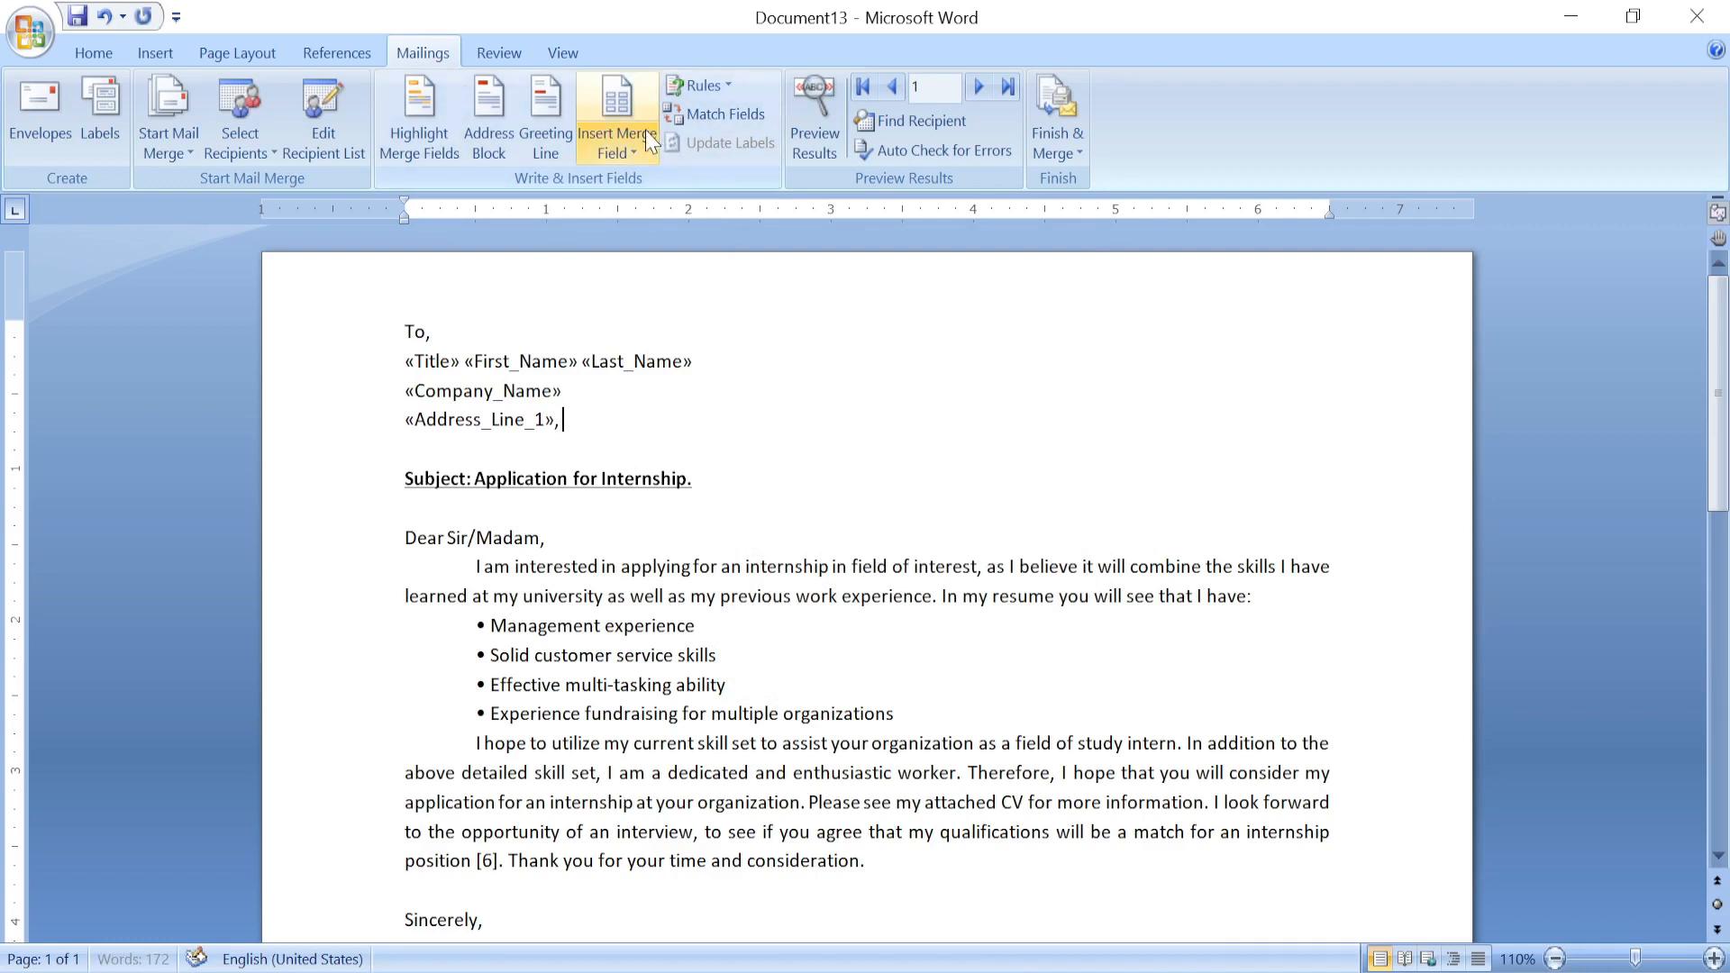
{"action": "left_click", "coordinate": [643, 130]}
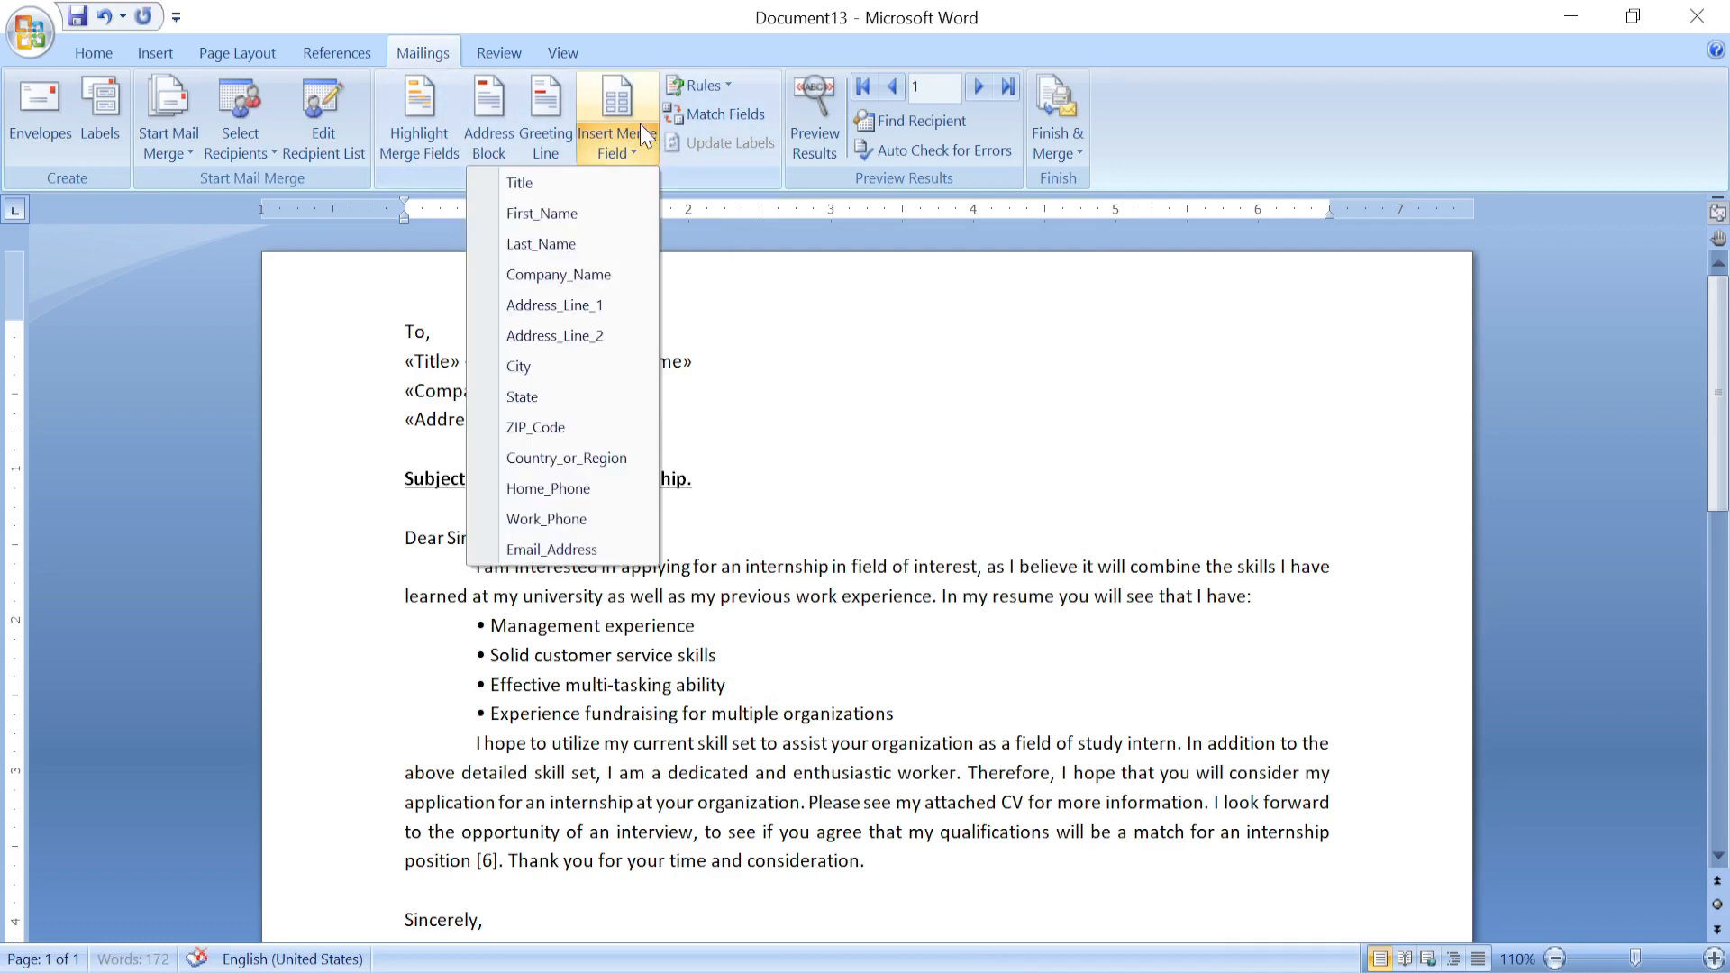
{"action": "left_click", "coordinate": [556, 368]}
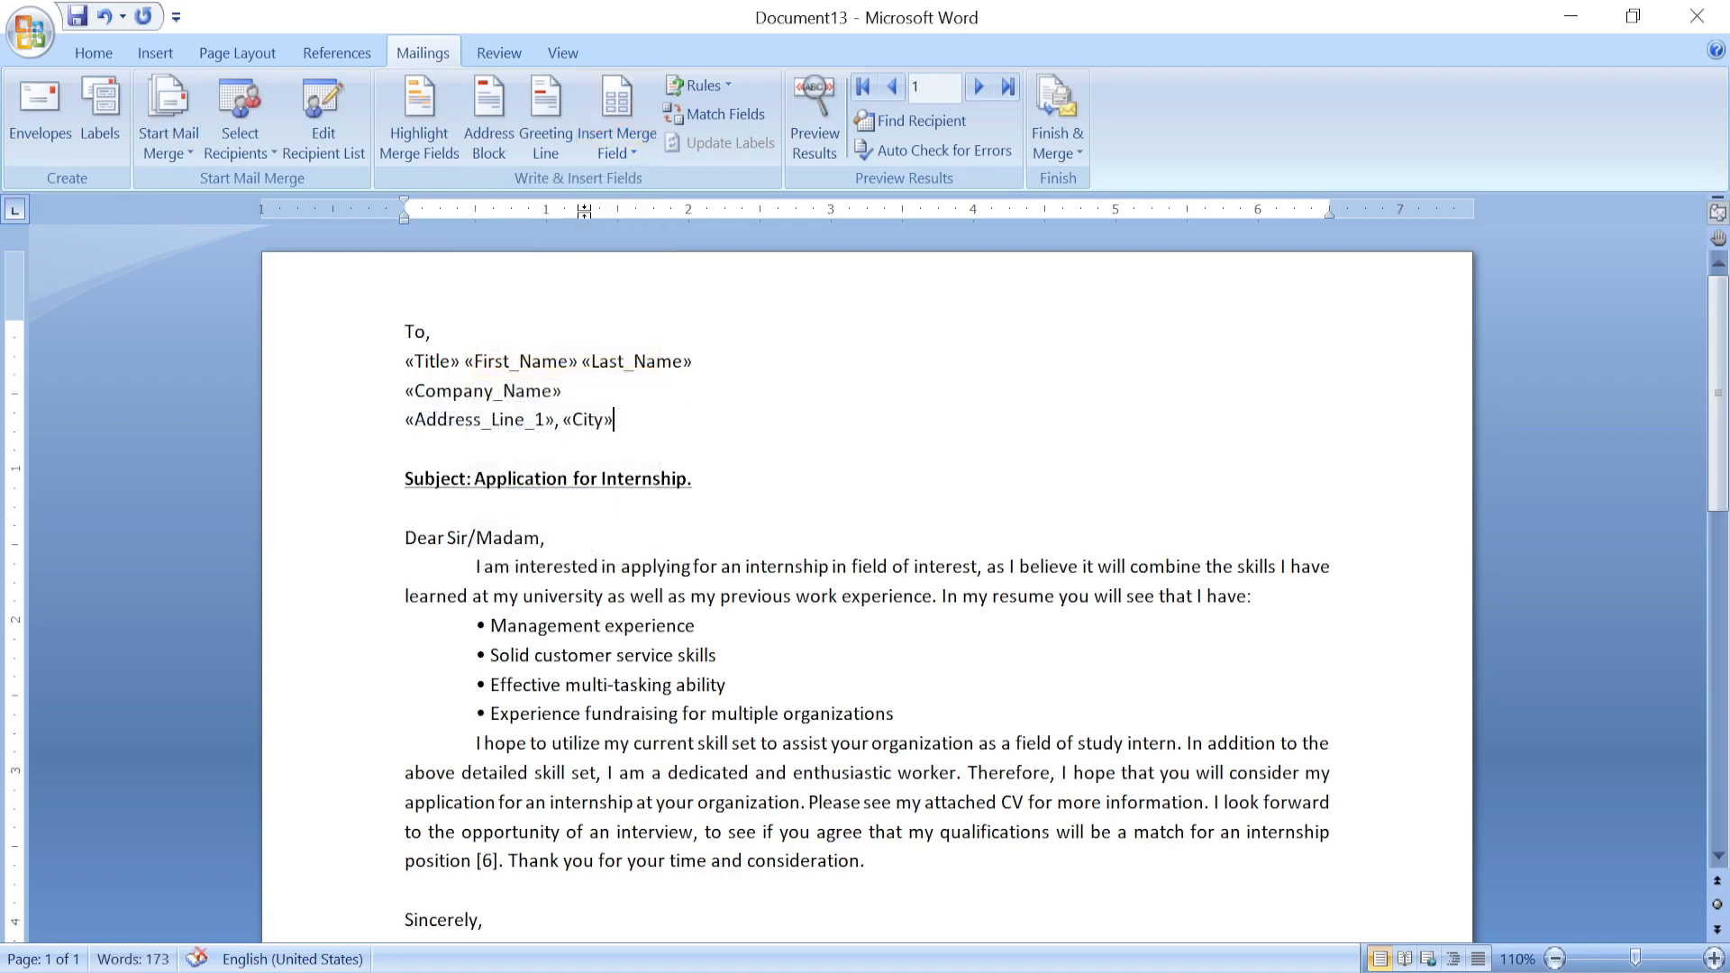
Preview the letter with recipient data, return to field codes, and select the name line.
{"action": "left_click", "coordinate": [818, 94]}
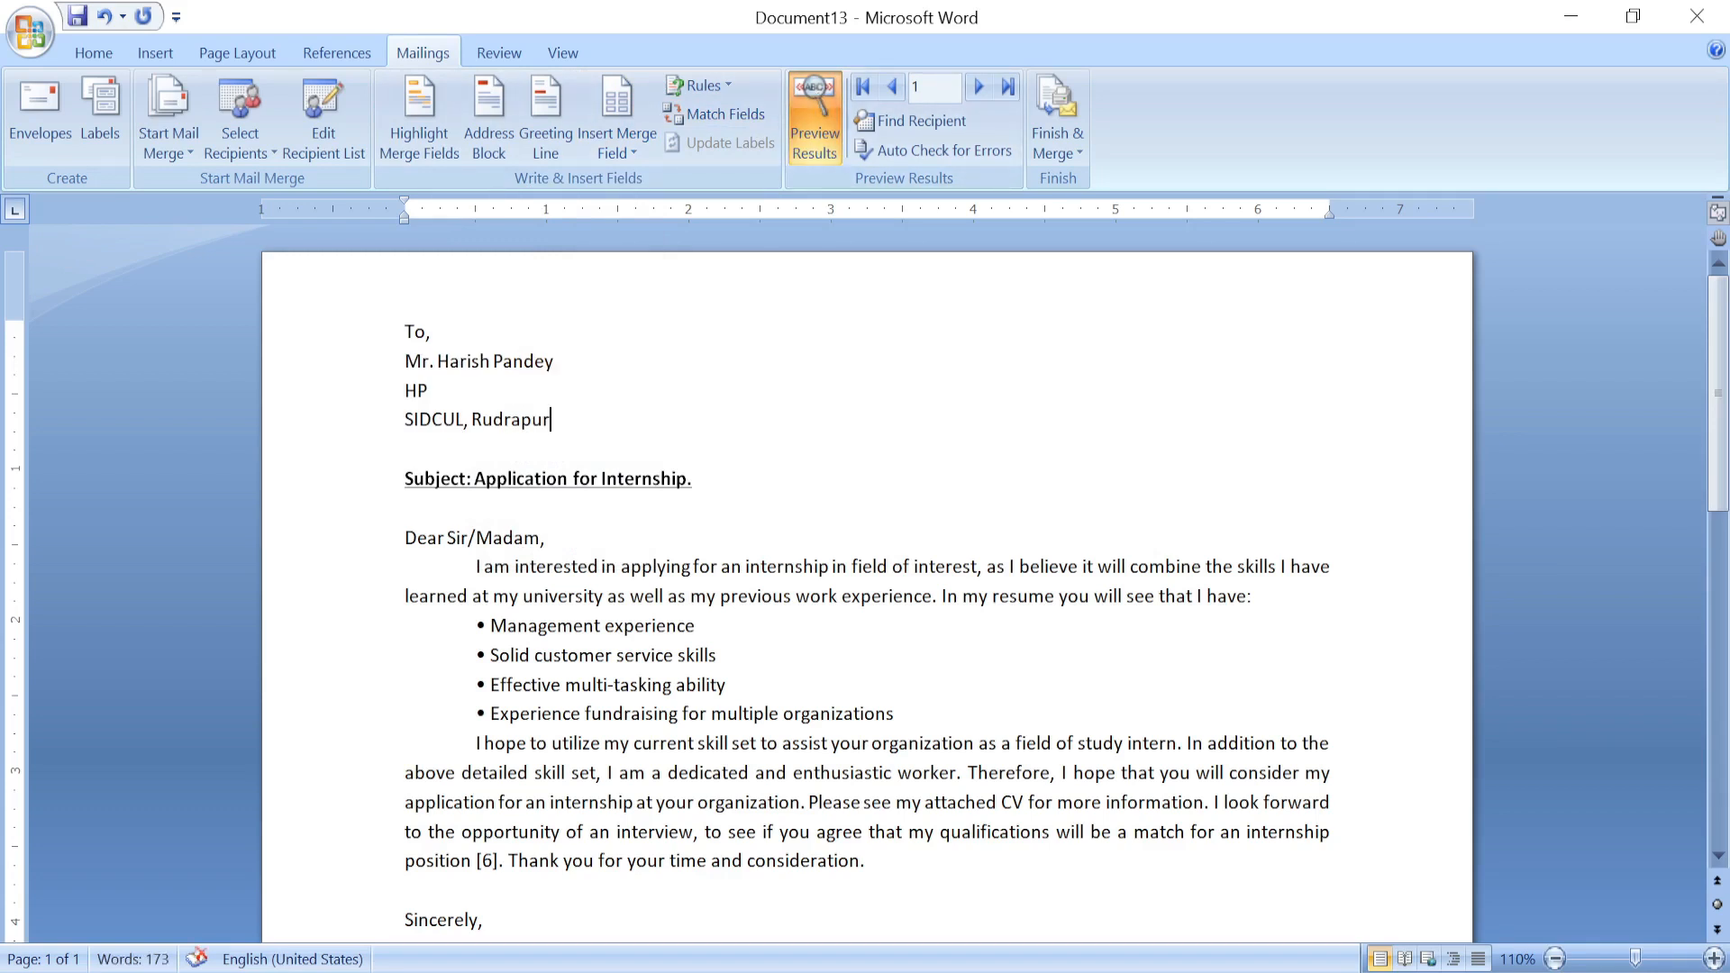
{"action": "left_click", "coordinate": [804, 104]}
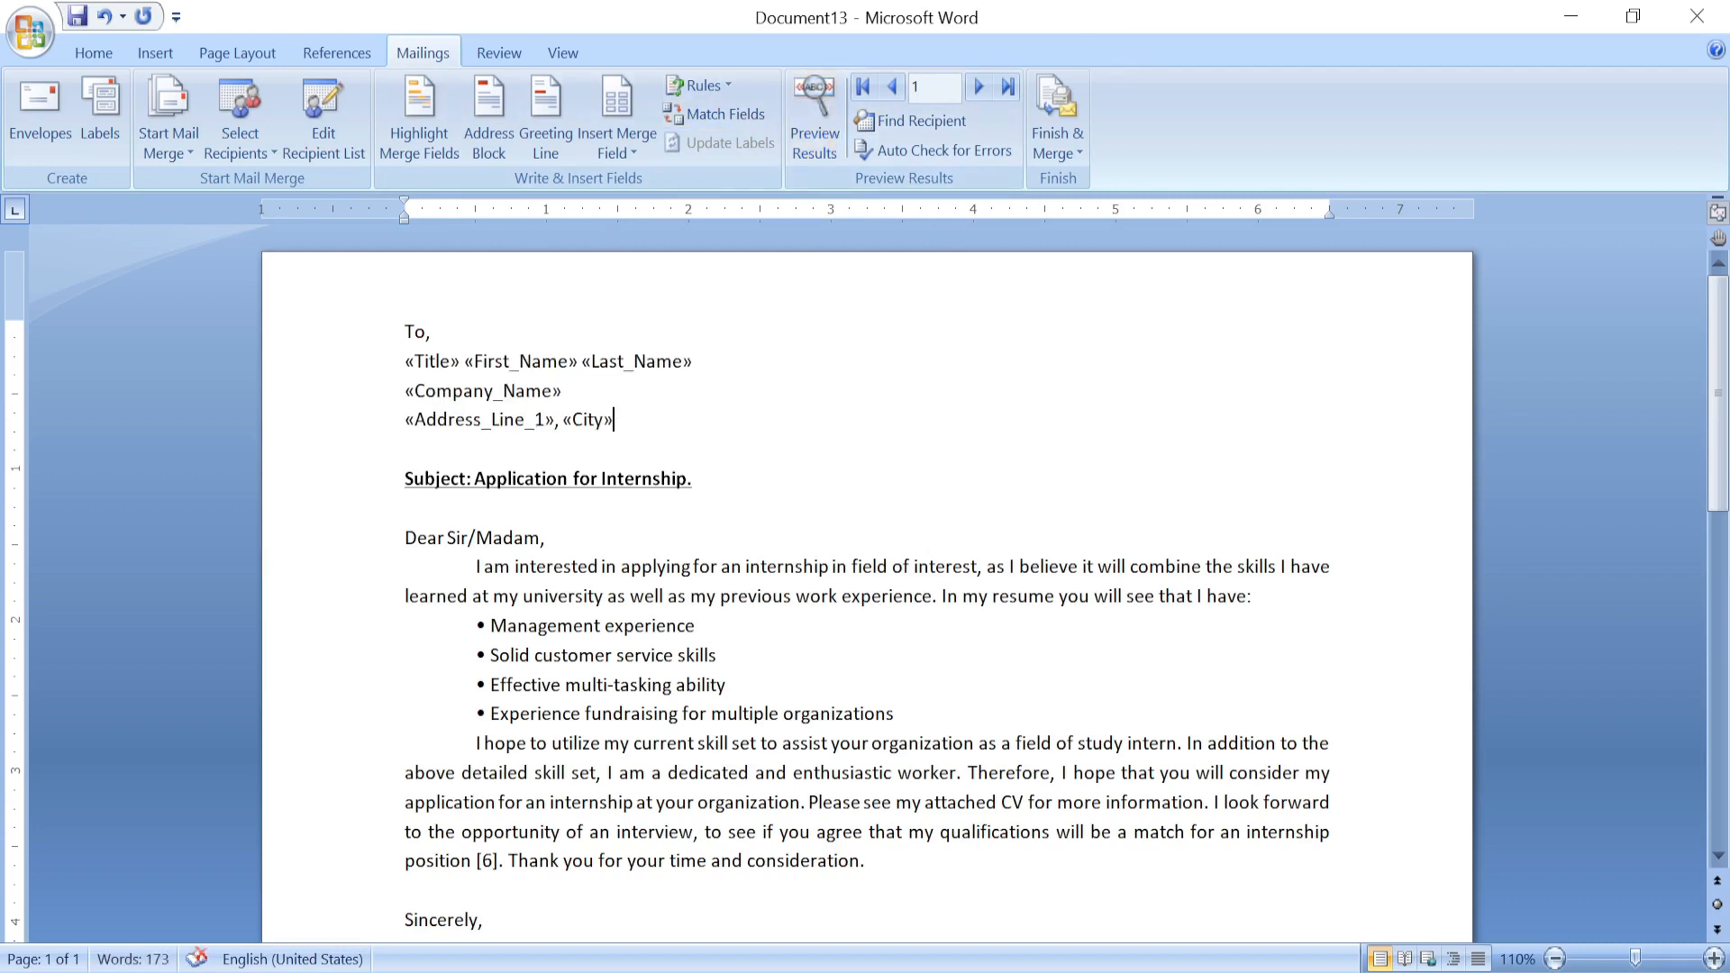
{"action": "left_click", "coordinate": [427, 363]}
{"action": "left_click_drag", "start_coordinate": [405, 362], "coordinate": [704, 361]}
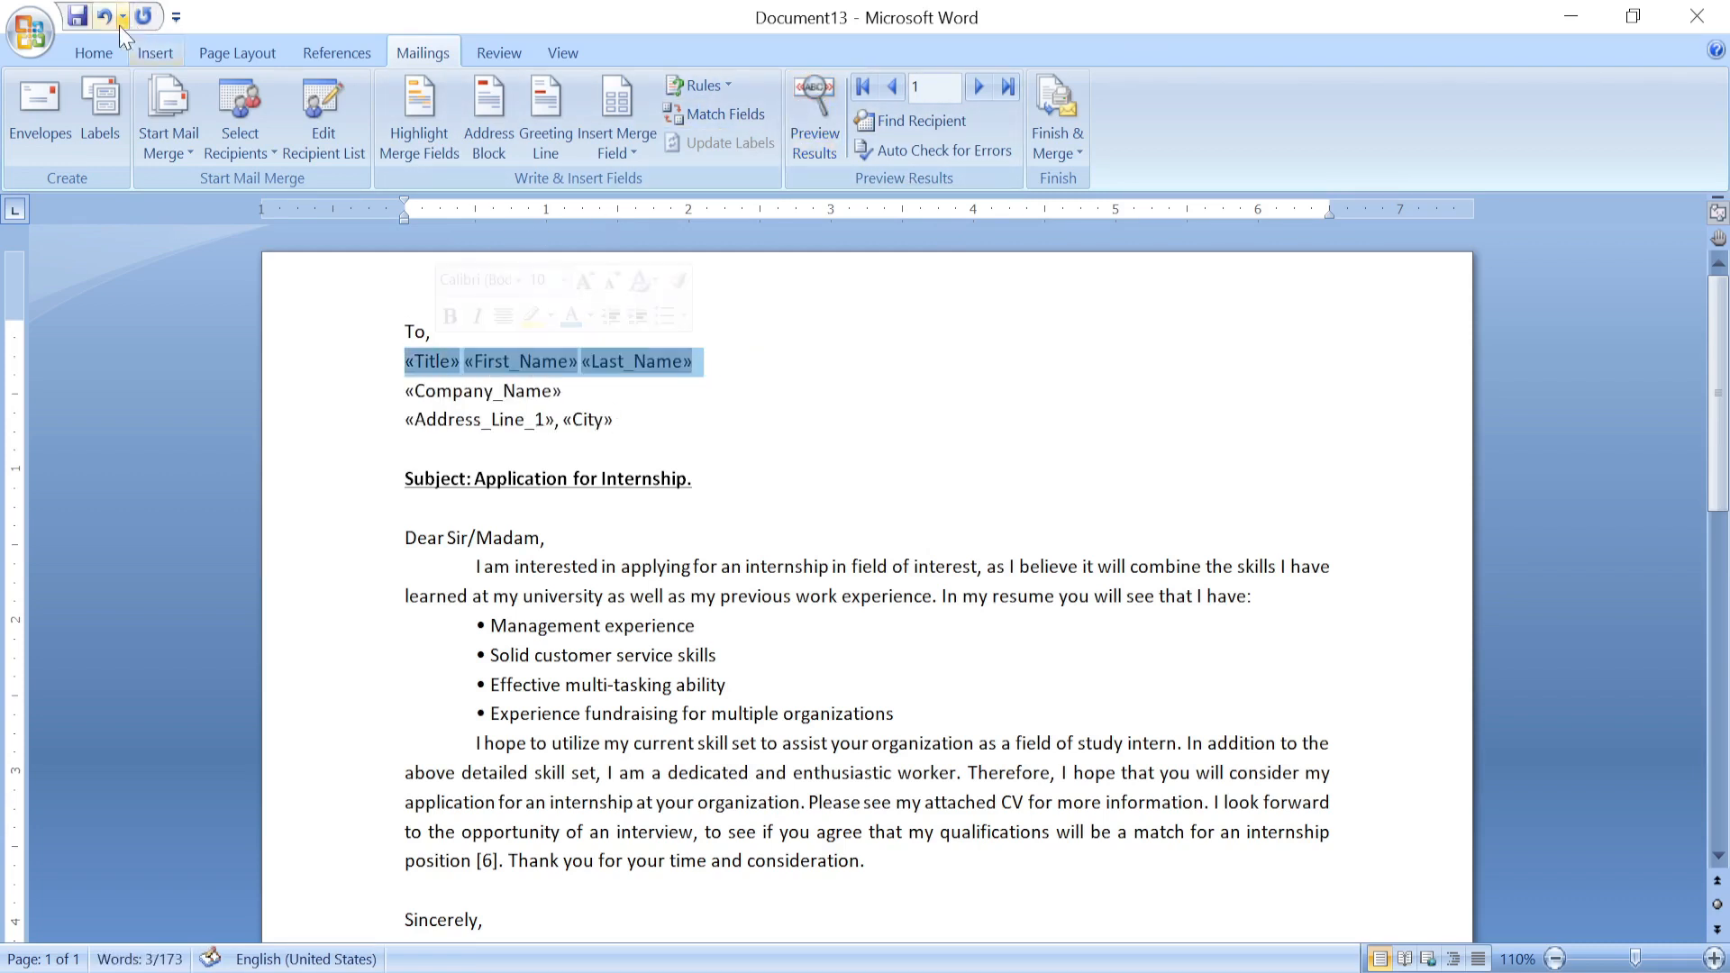
Make the «Title» «First_Name» «Last_Name» line bold.
{"action": "left_click", "coordinate": [98, 51]}
{"action": "left_click", "coordinate": [207, 139]}
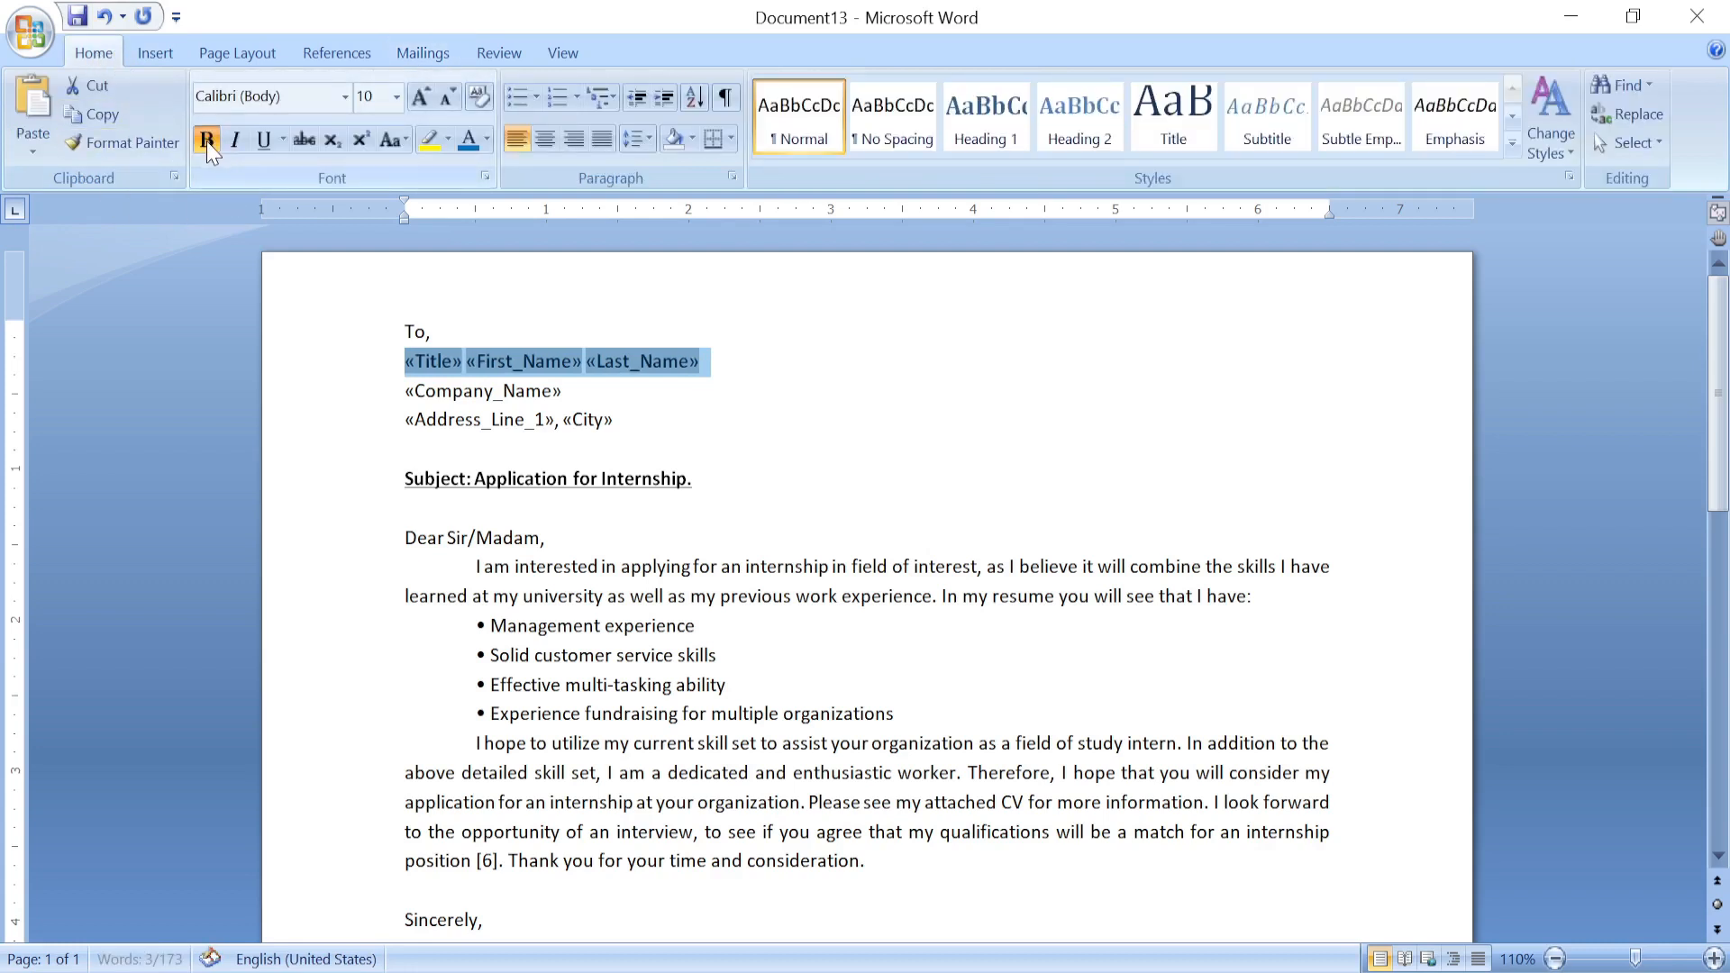
{"action": "left_click", "coordinate": [751, 368]}
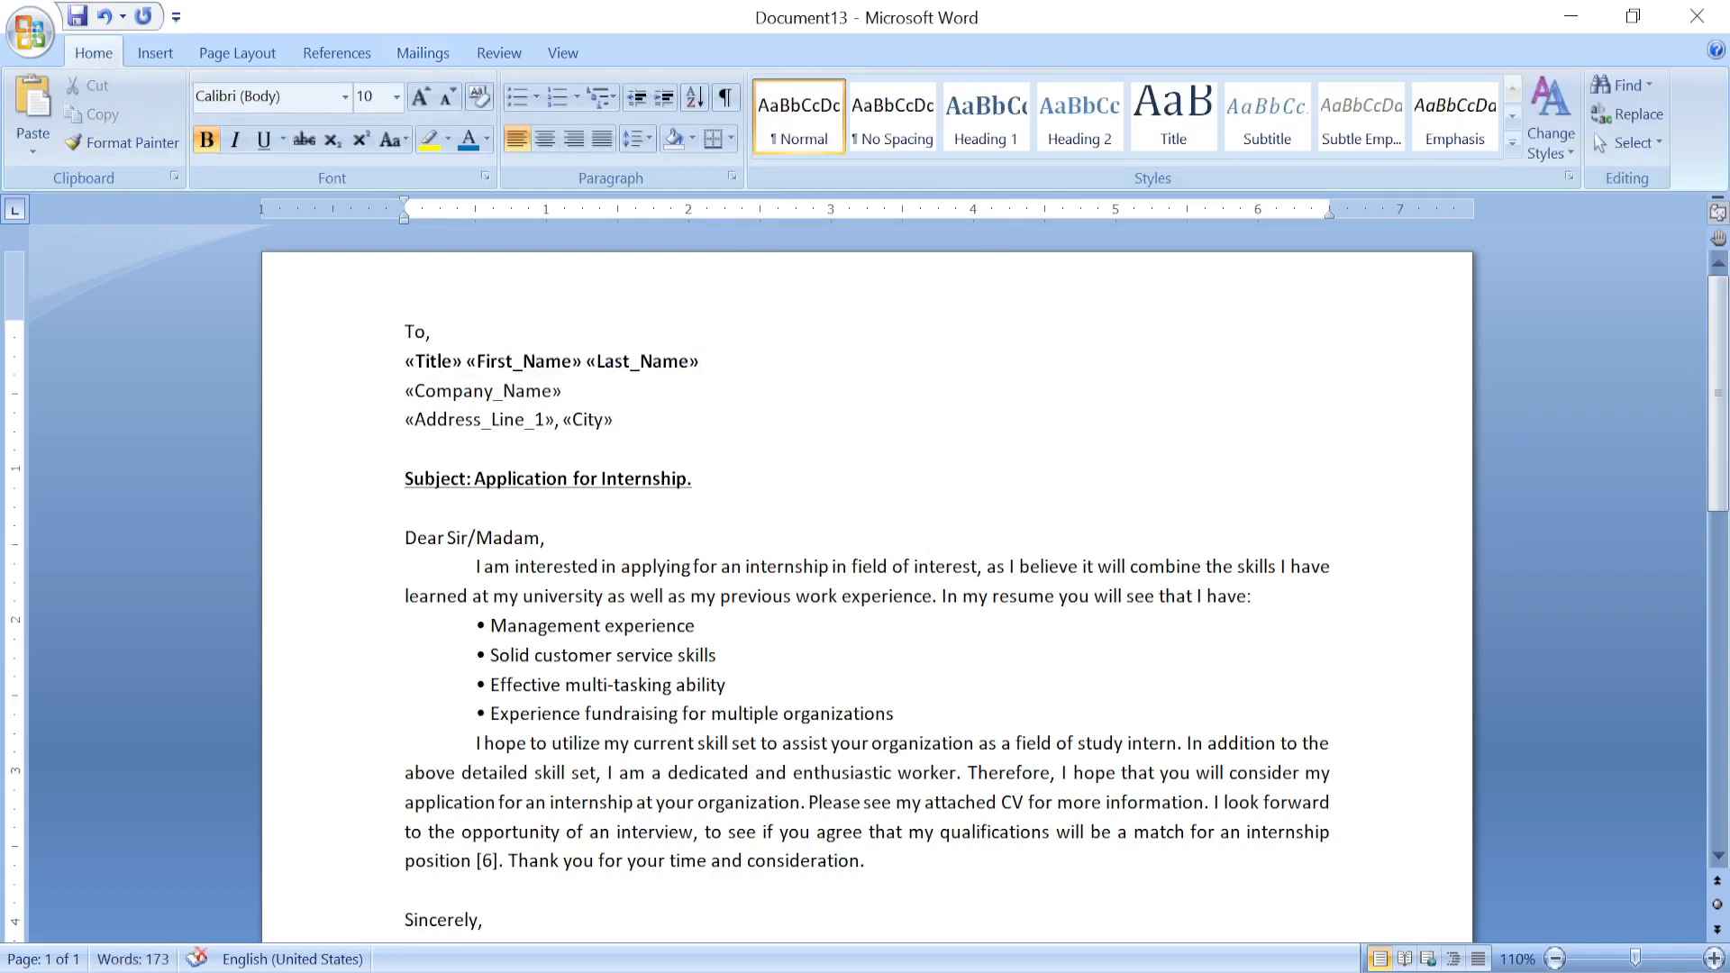
Add a blank line between 'To,' and the recipient name line.
{"action": "left_click", "coordinate": [519, 340]}
{"action": "key", "text": "Return"}
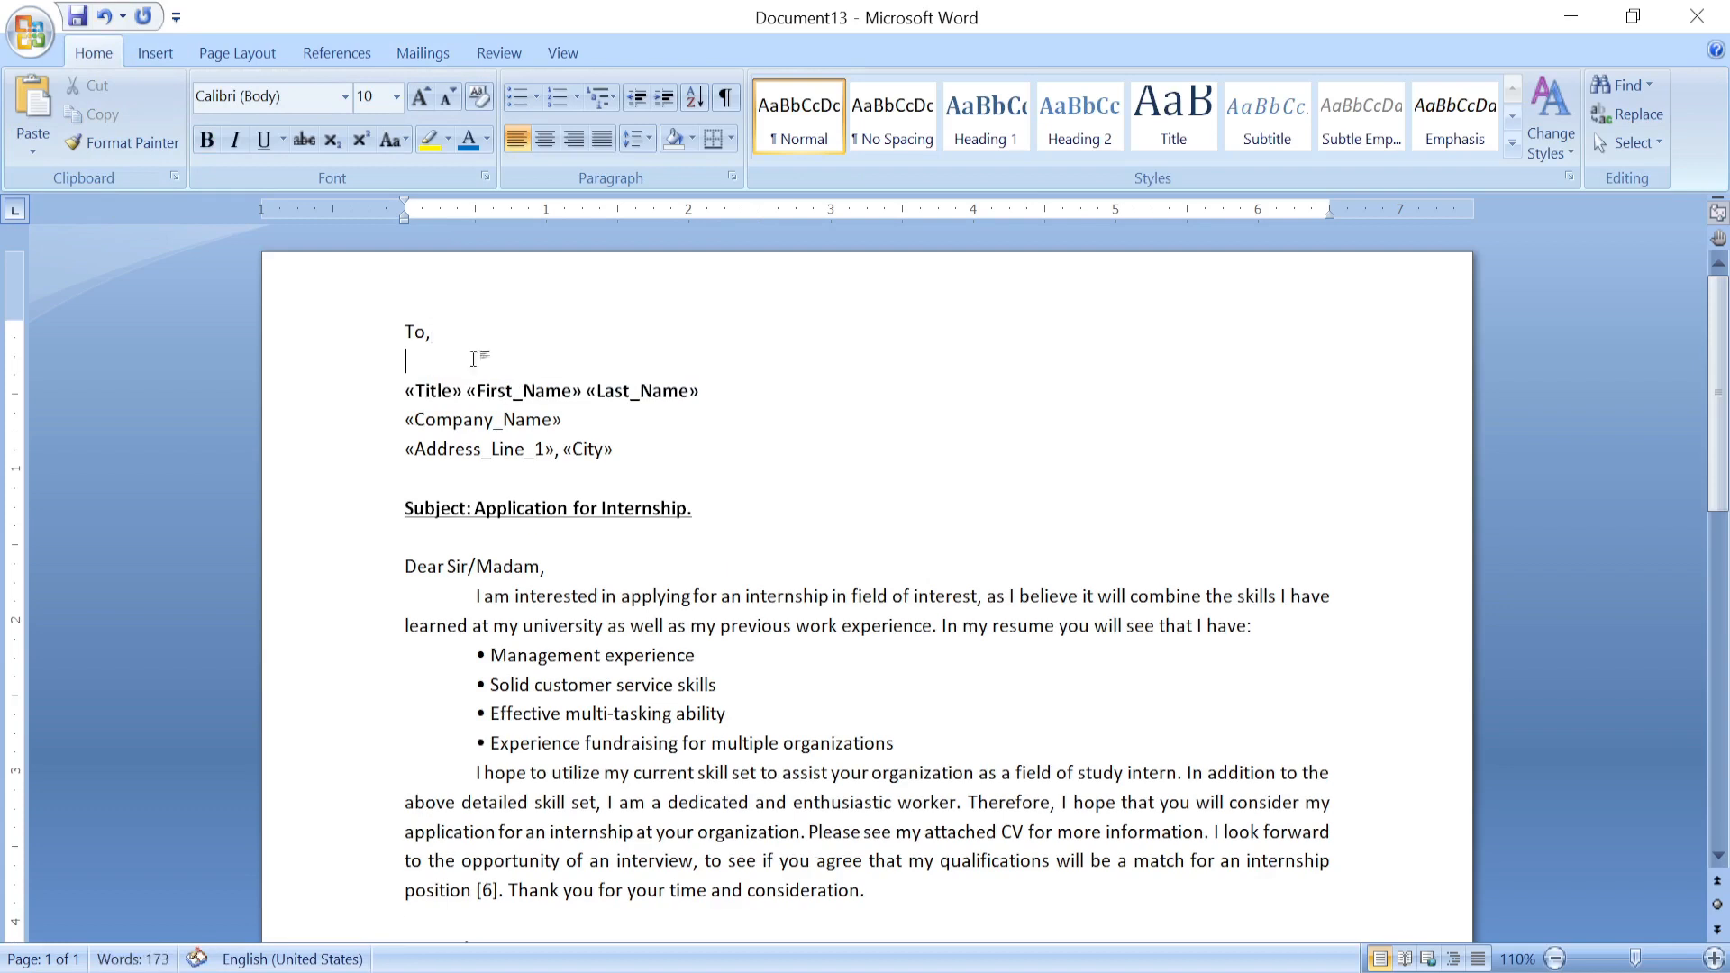
{"action": "left_click_drag", "start_coordinate": [616, 450], "coordinate": [407, 400]}
{"action": "left_click", "coordinate": [349, 399]}
{"action": "left_click", "coordinate": [687, 476]}
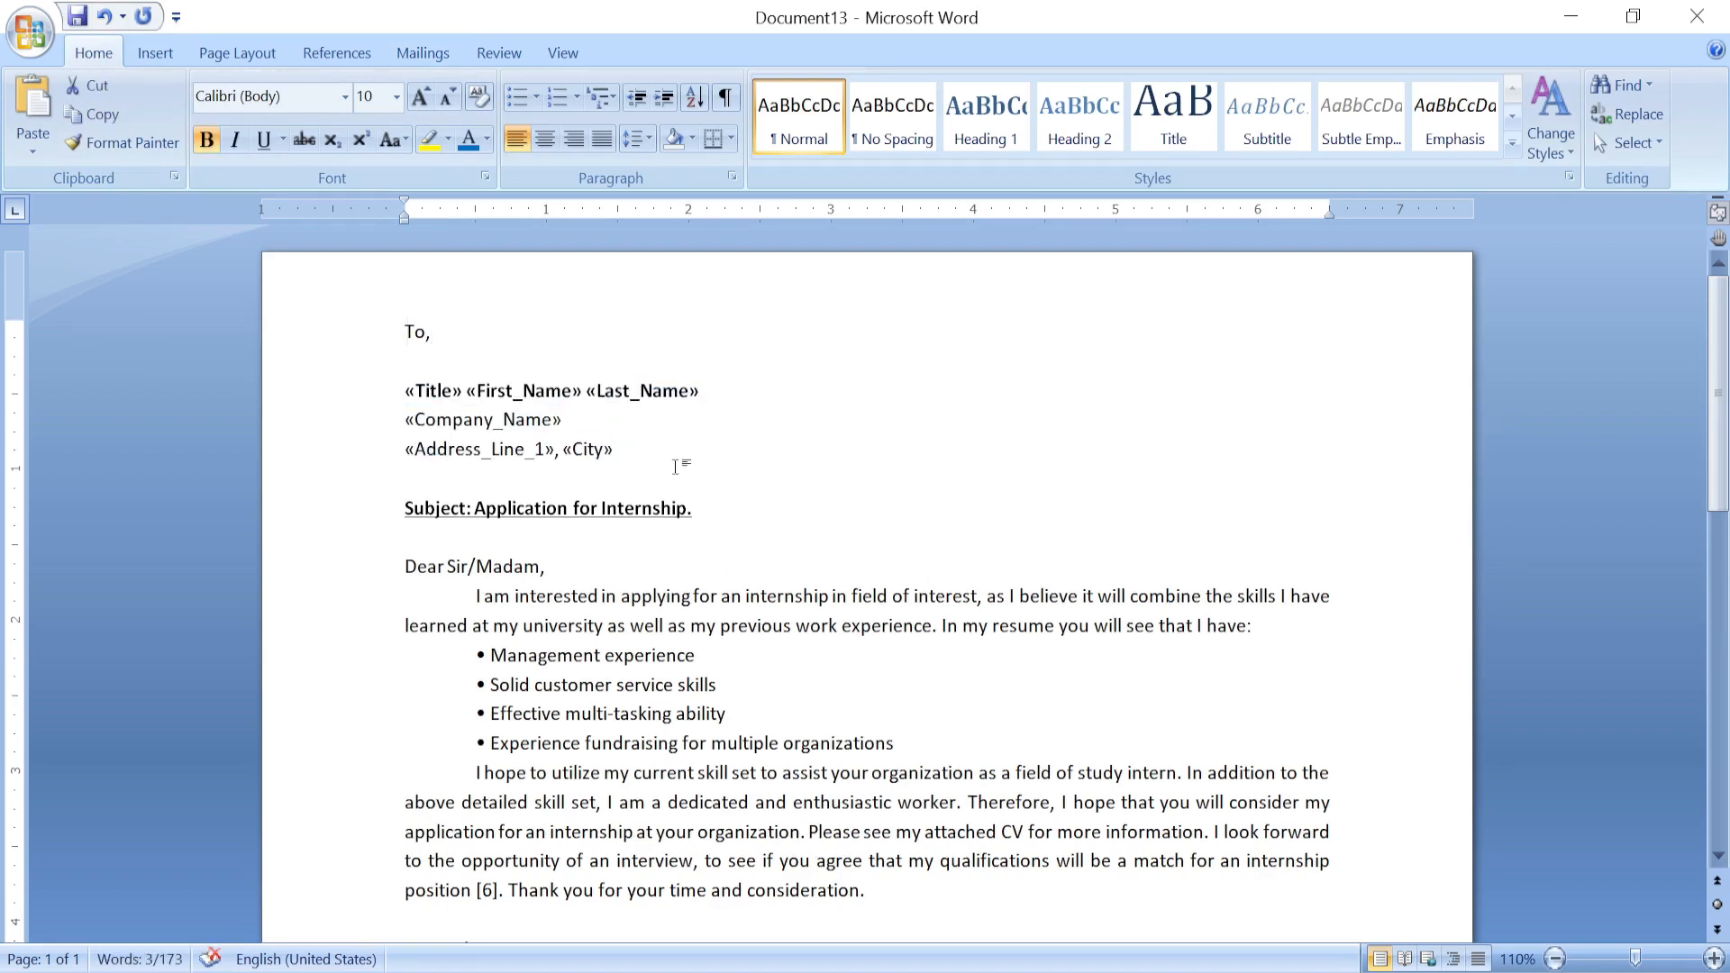
{"action": "left_click", "coordinate": [412, 59]}
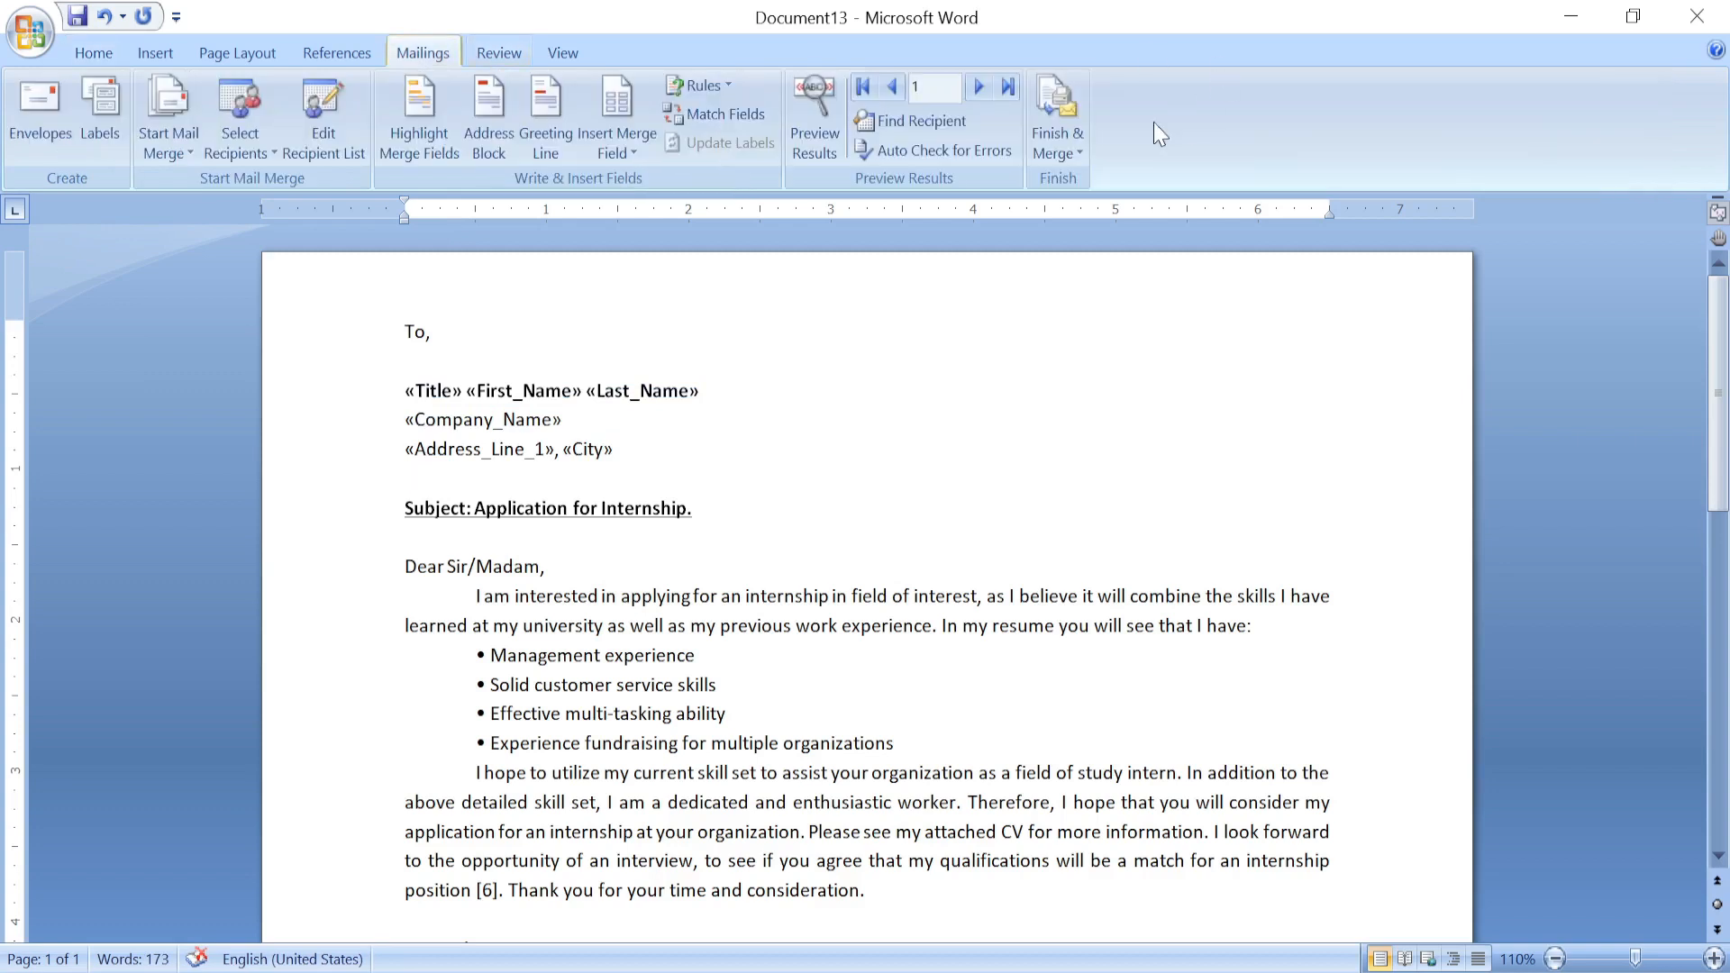
{"action": "left_click", "coordinate": [815, 90]}
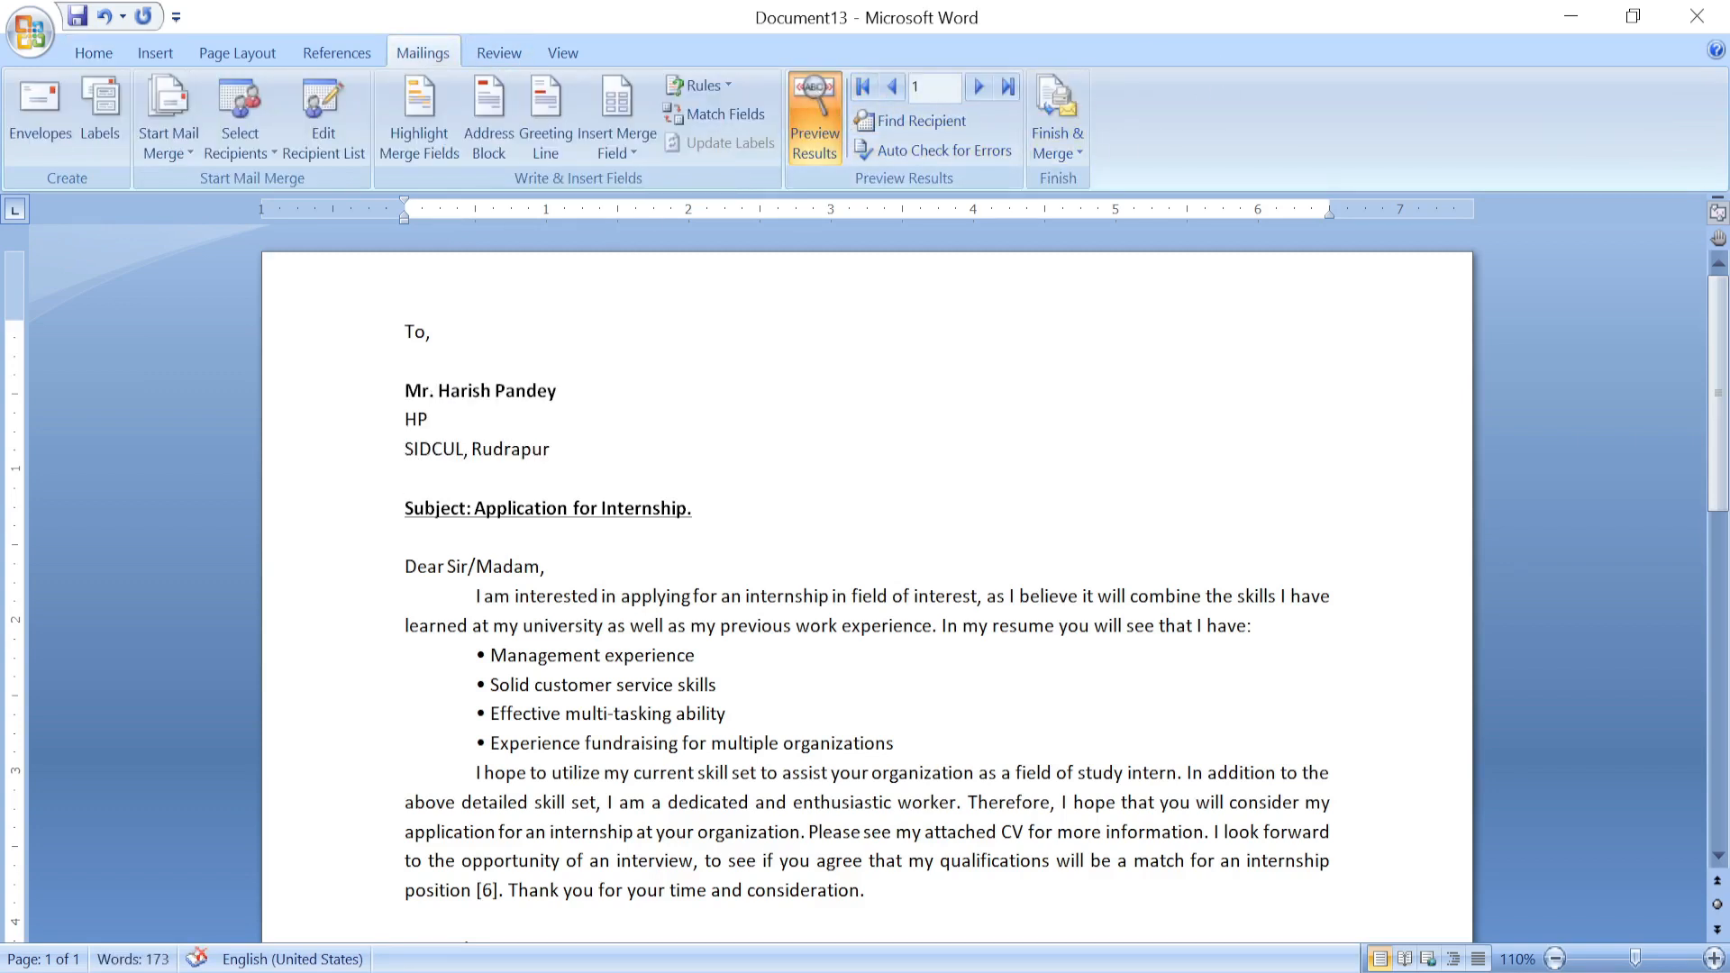
{"action": "scroll", "coordinate": [865, 586], "scroll_direction": "down", "scroll_amount": 6}
{"action": "scroll", "coordinate": [865, 586], "scroll_direction": "up", "scroll_amount": 6}
{"action": "left_click", "coordinate": [405, 361]}
{"action": "left_click", "coordinate": [812, 105]}
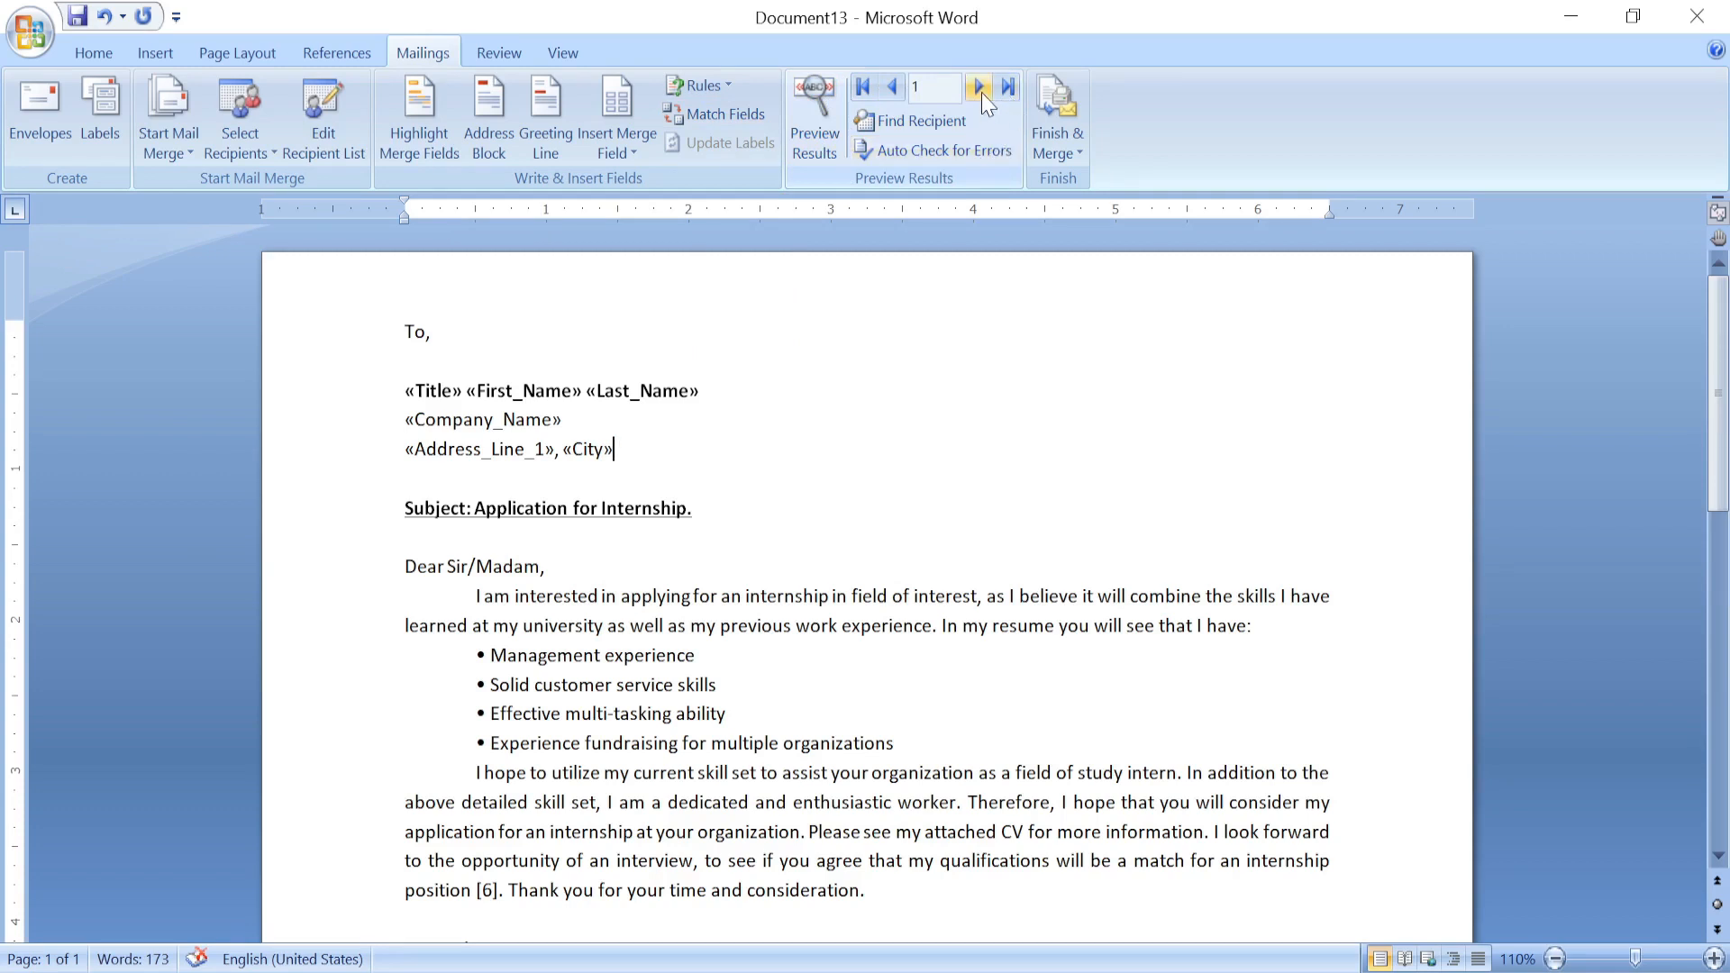
{"action": "left_click", "coordinate": [834, 99]}
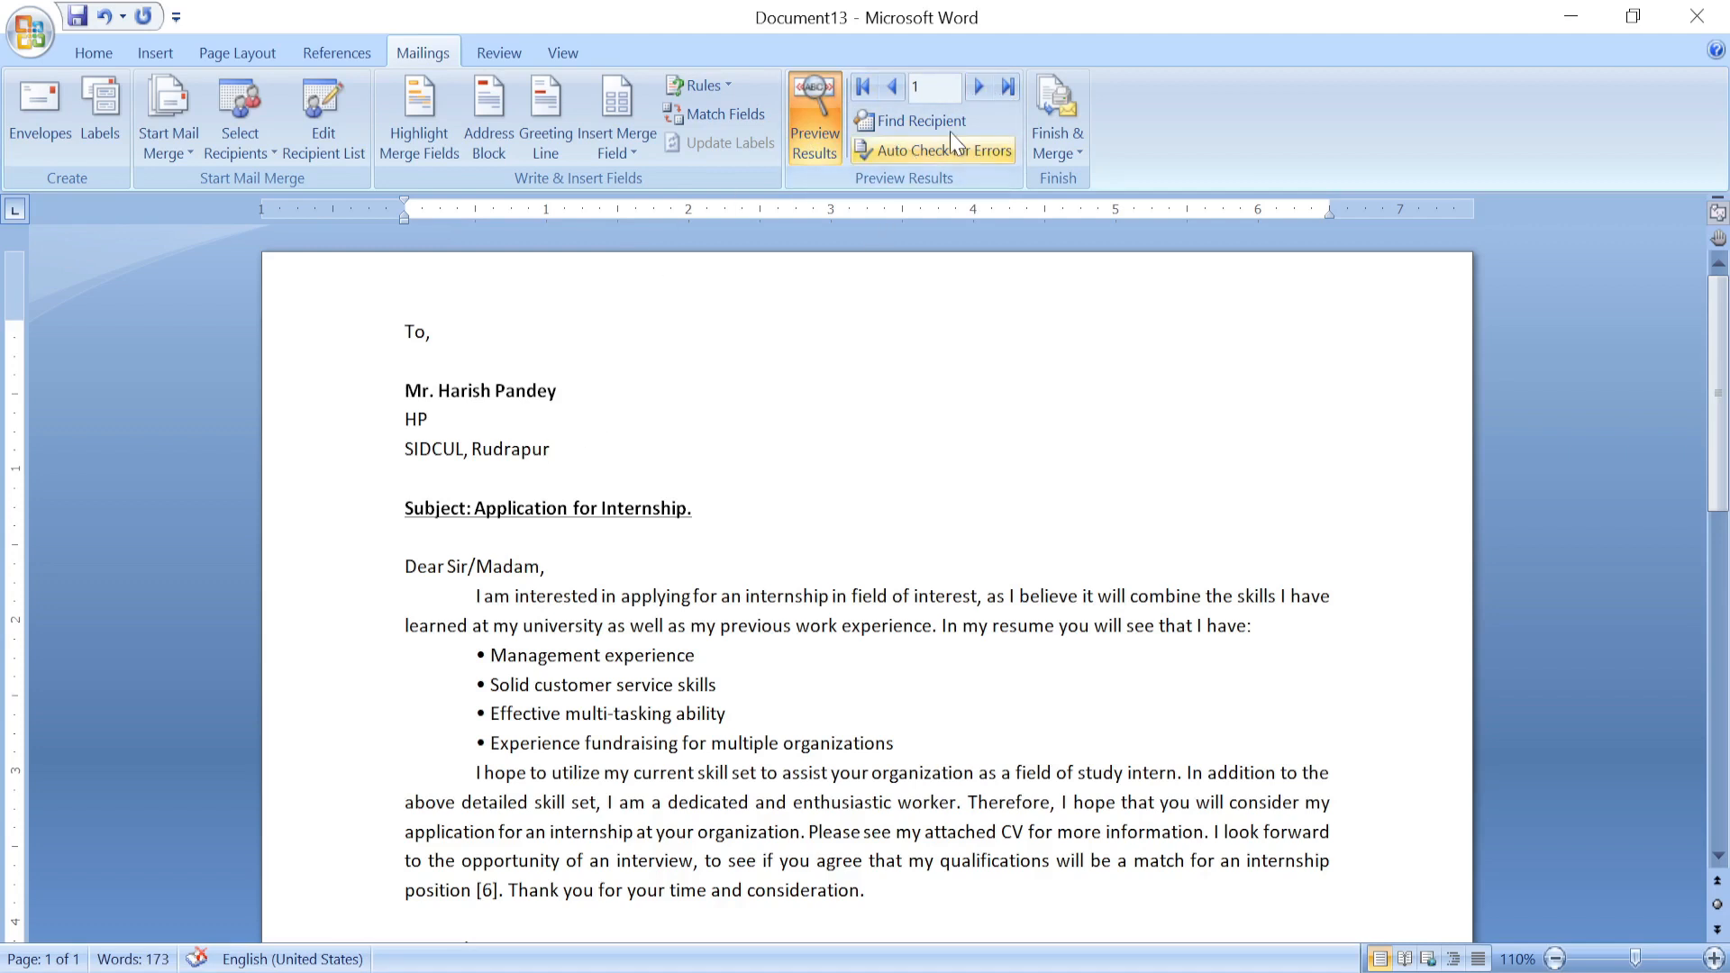
{"action": "left_click", "coordinate": [977, 83]}
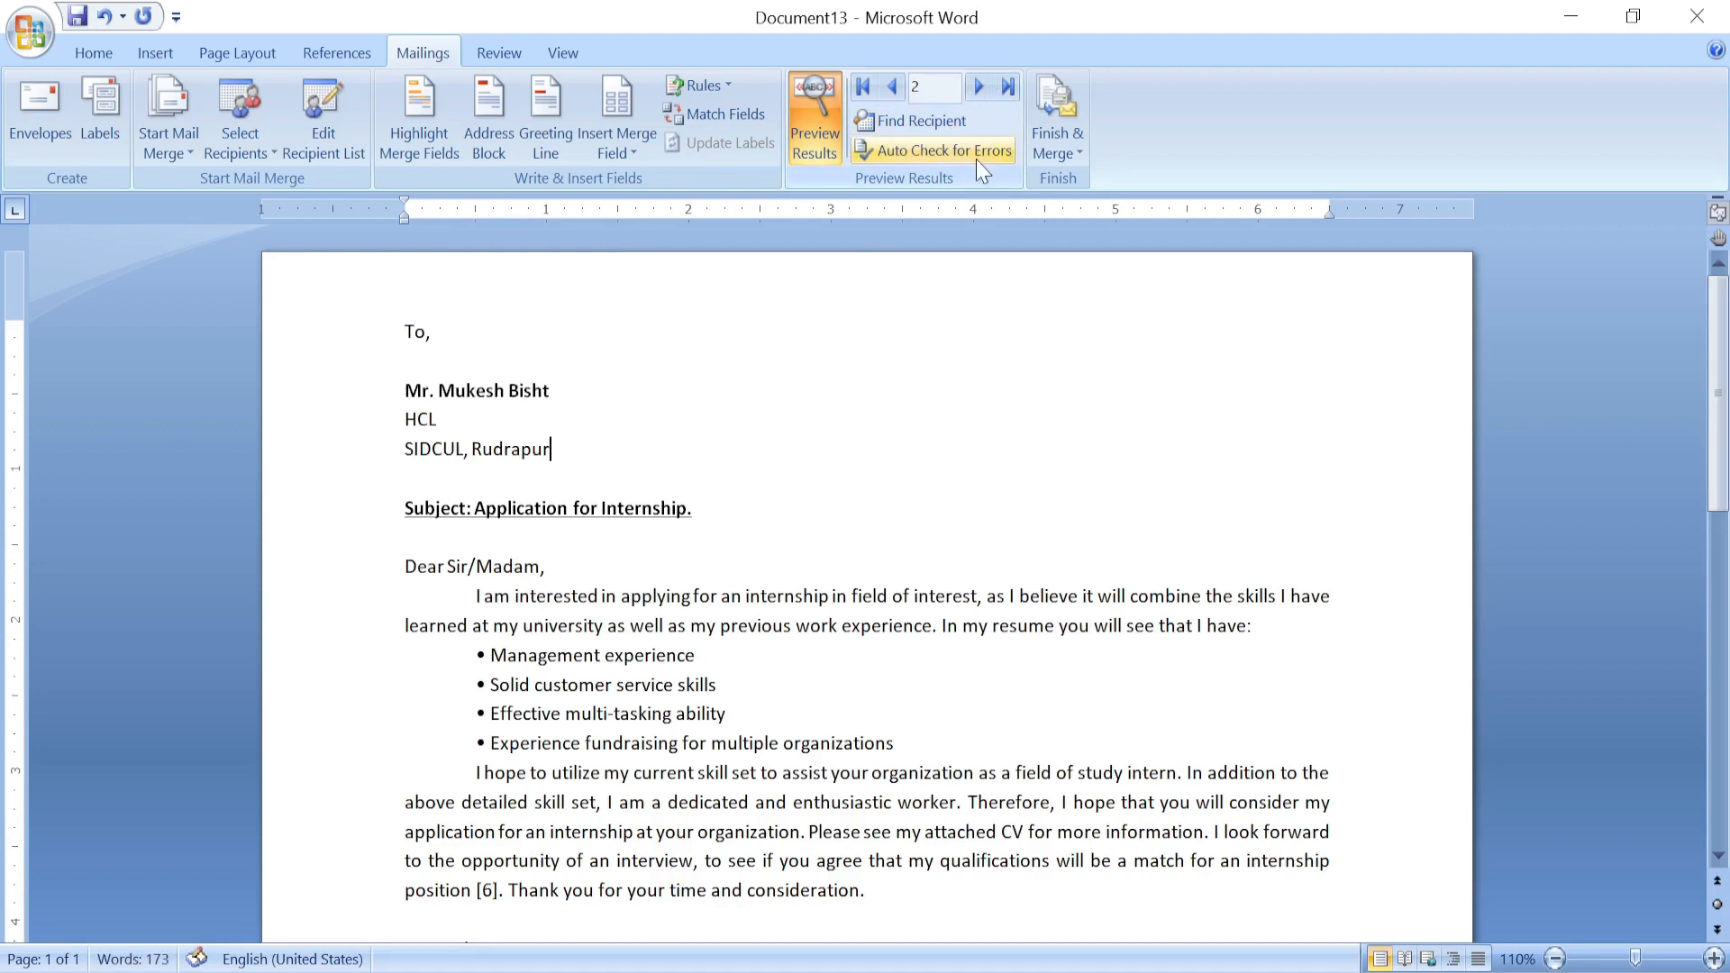
{"action": "left_click", "coordinate": [977, 87]}
{"action": "left_click", "coordinate": [980, 85]}
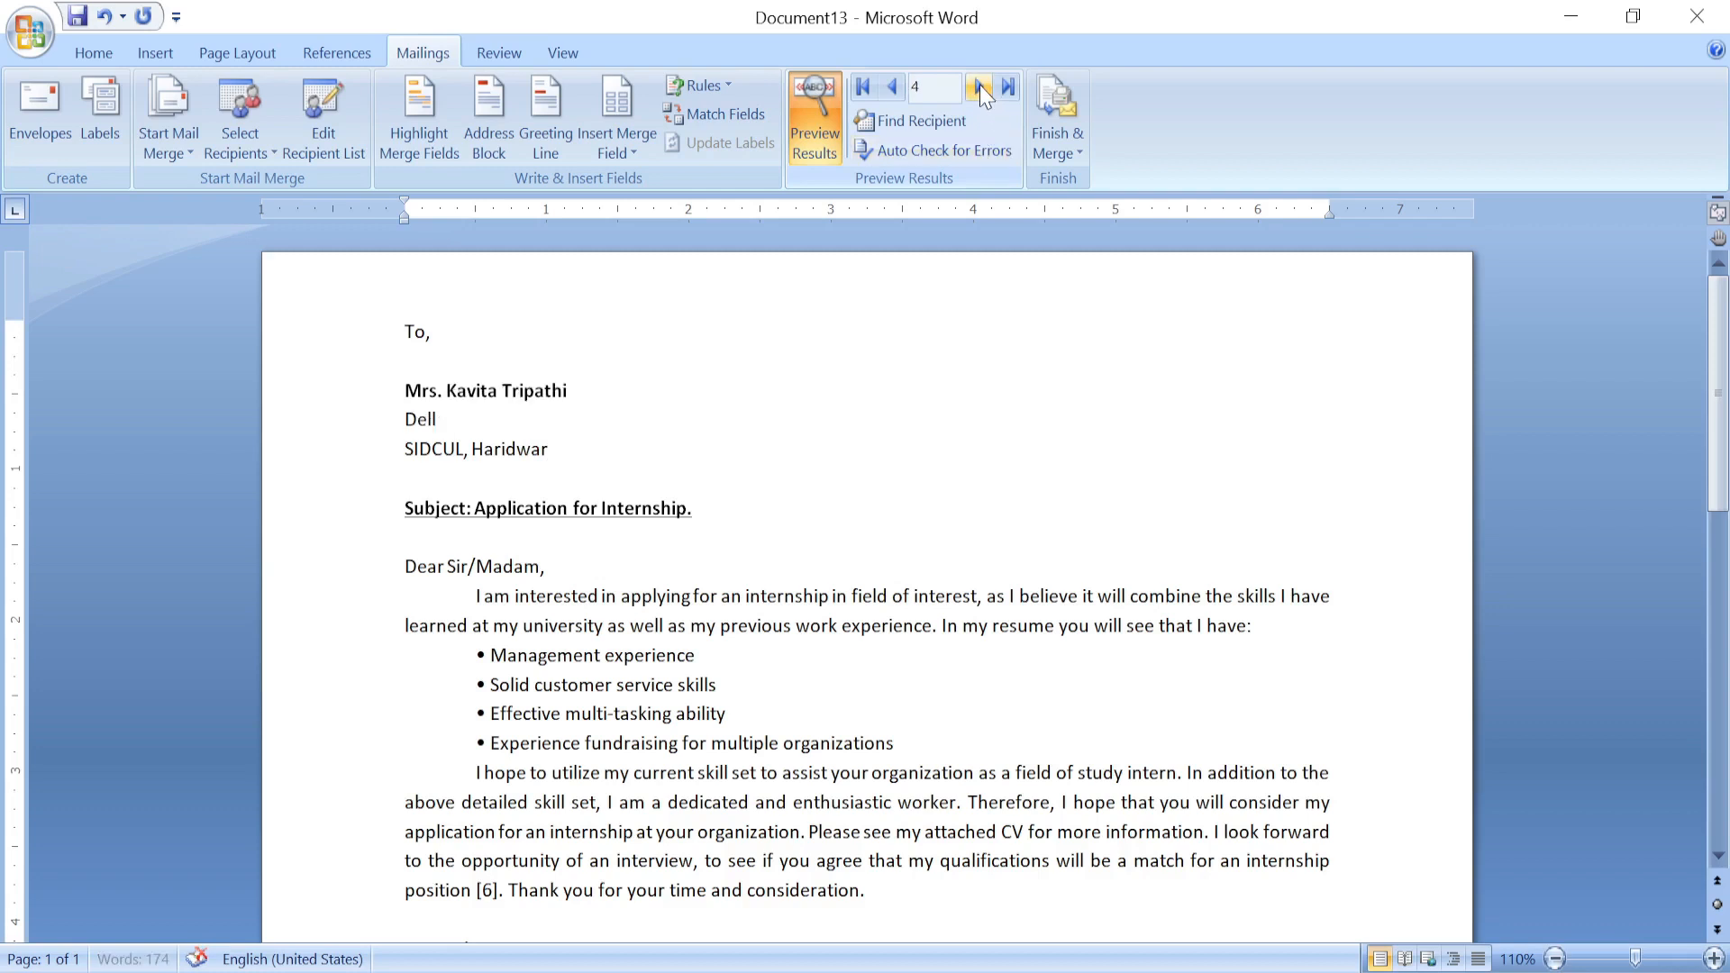
{"action": "left_click", "coordinate": [830, 138]}
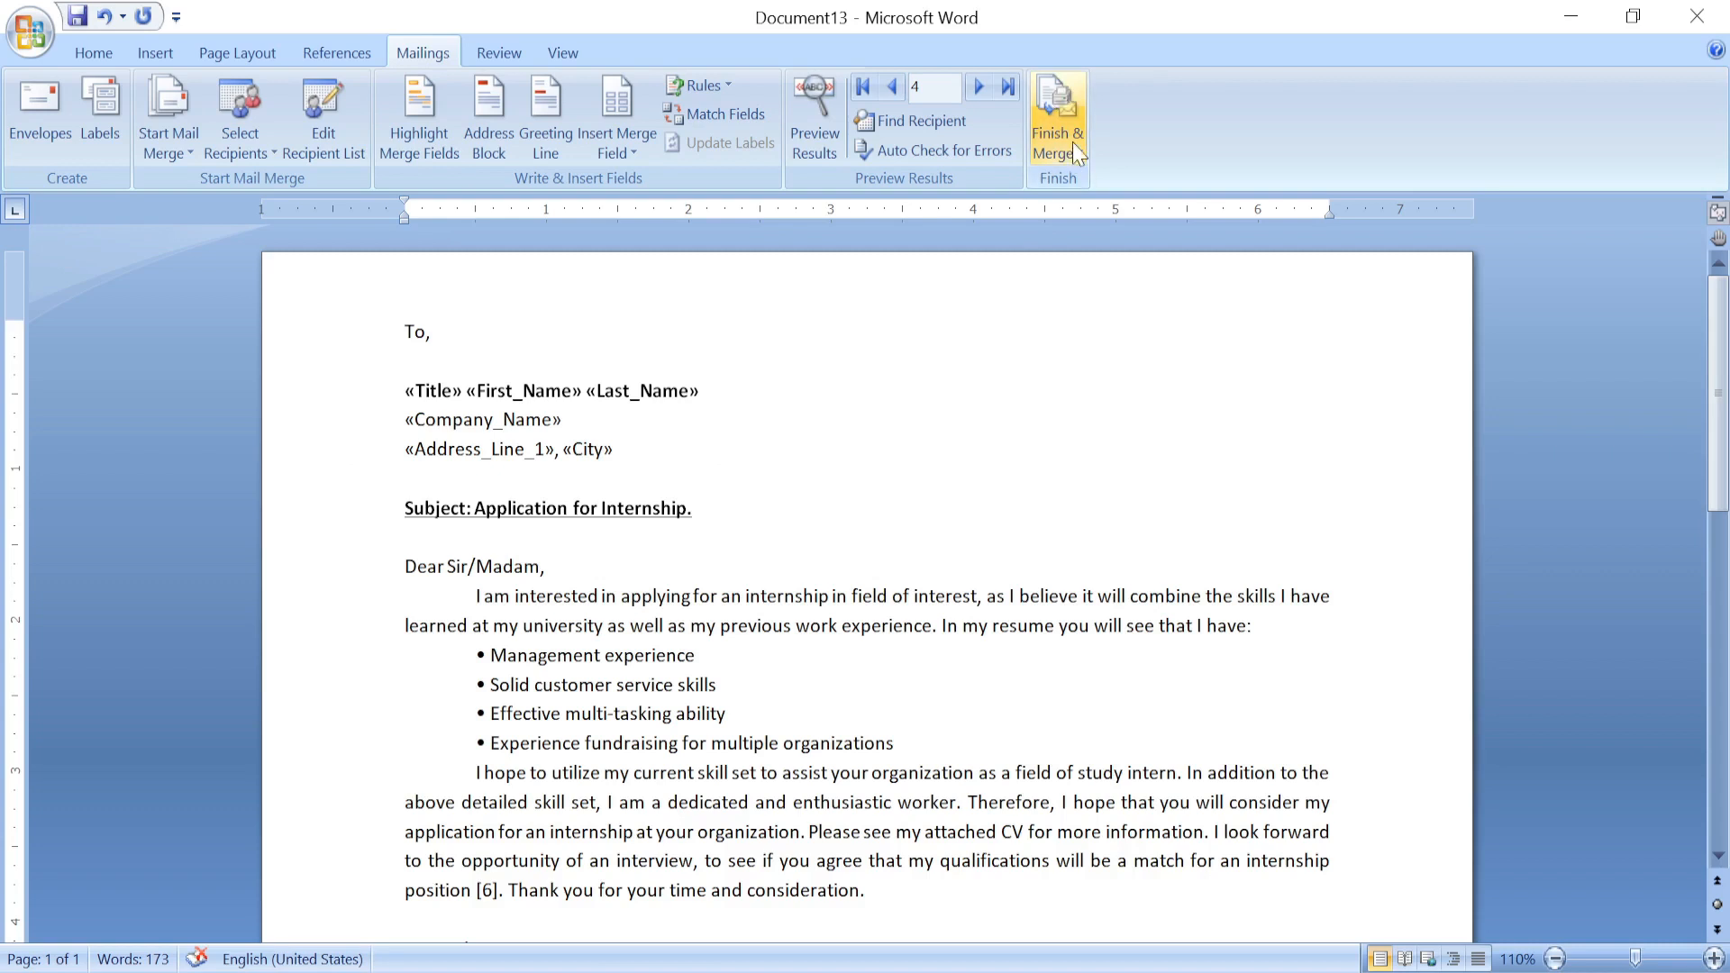
Merge all records into a new document with Edit Individual Documents, keeping Merge records set to All.
{"action": "left_click", "coordinate": [1057, 116]}
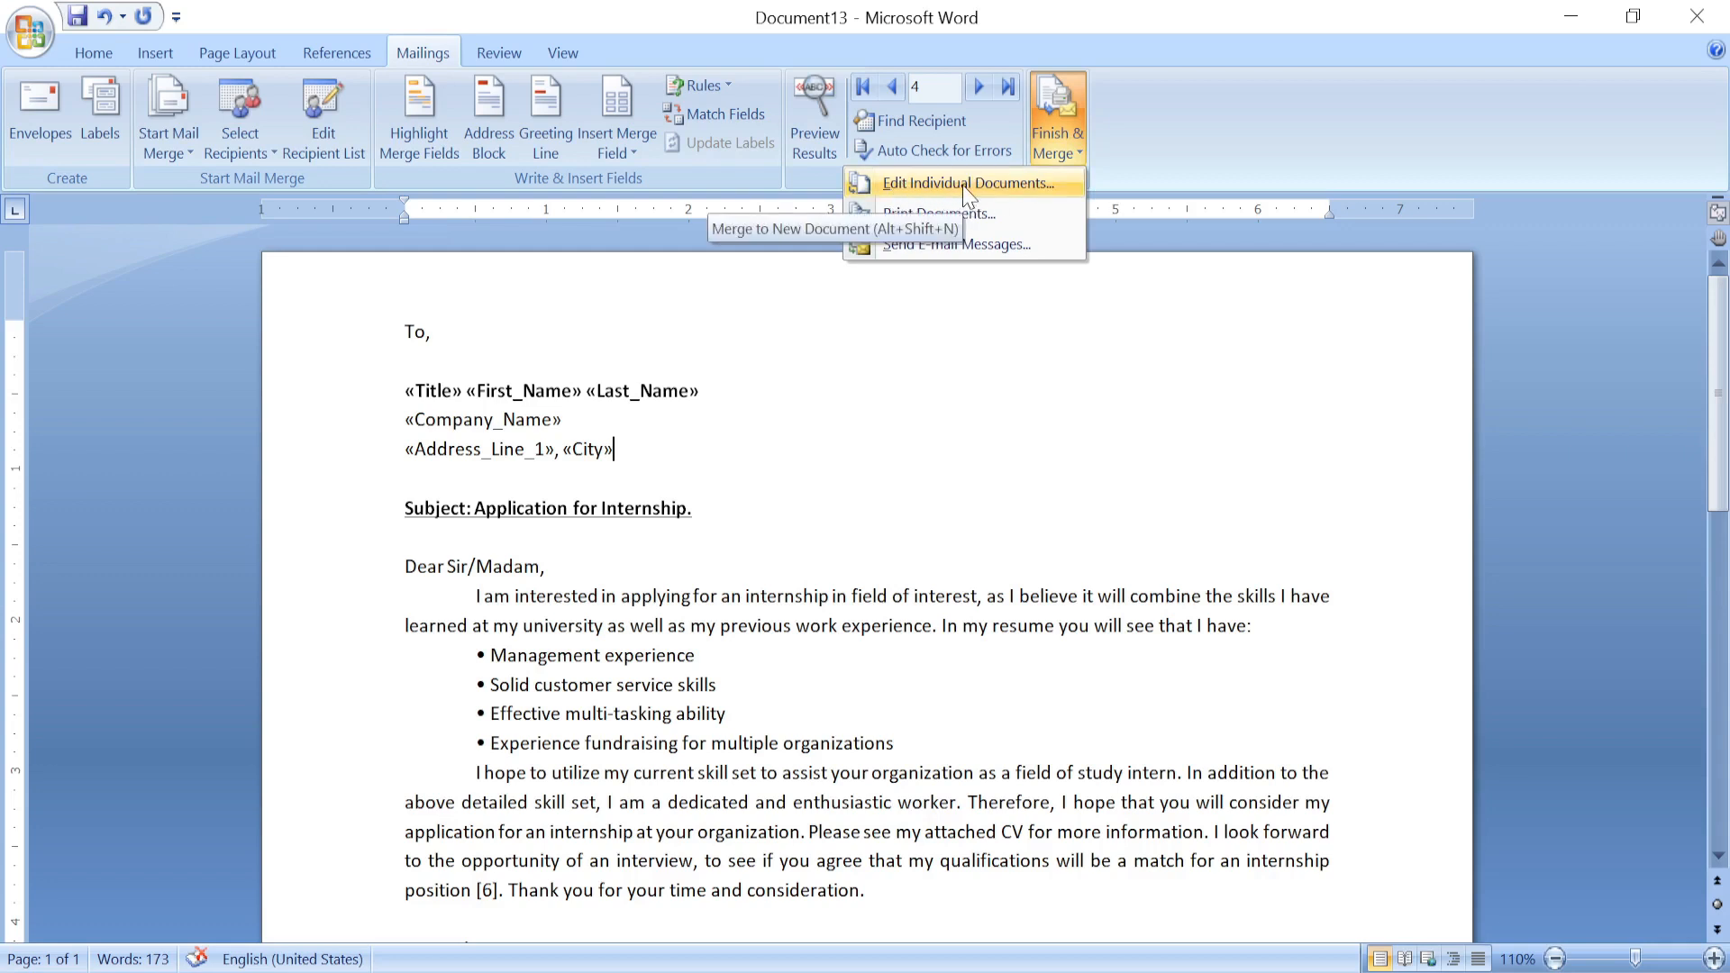
{"action": "left_click", "coordinate": [931, 185]}
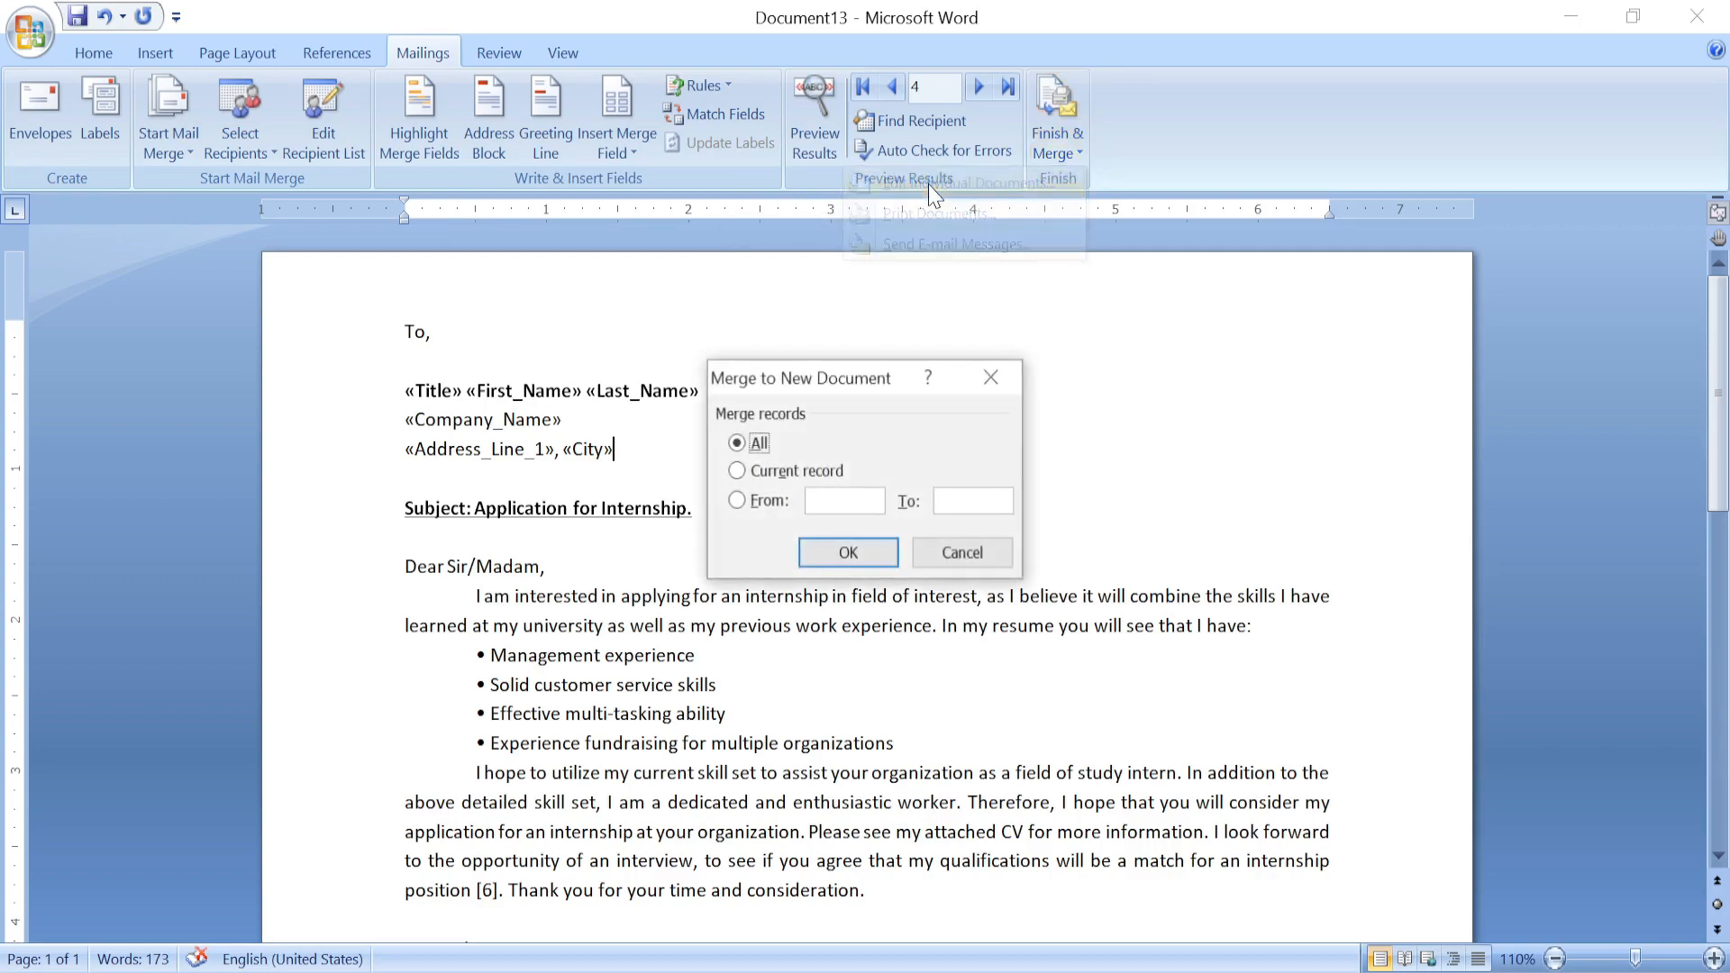
{"action": "left_click_drag", "start_coordinate": [822, 372], "coordinate": [1107, 313]}
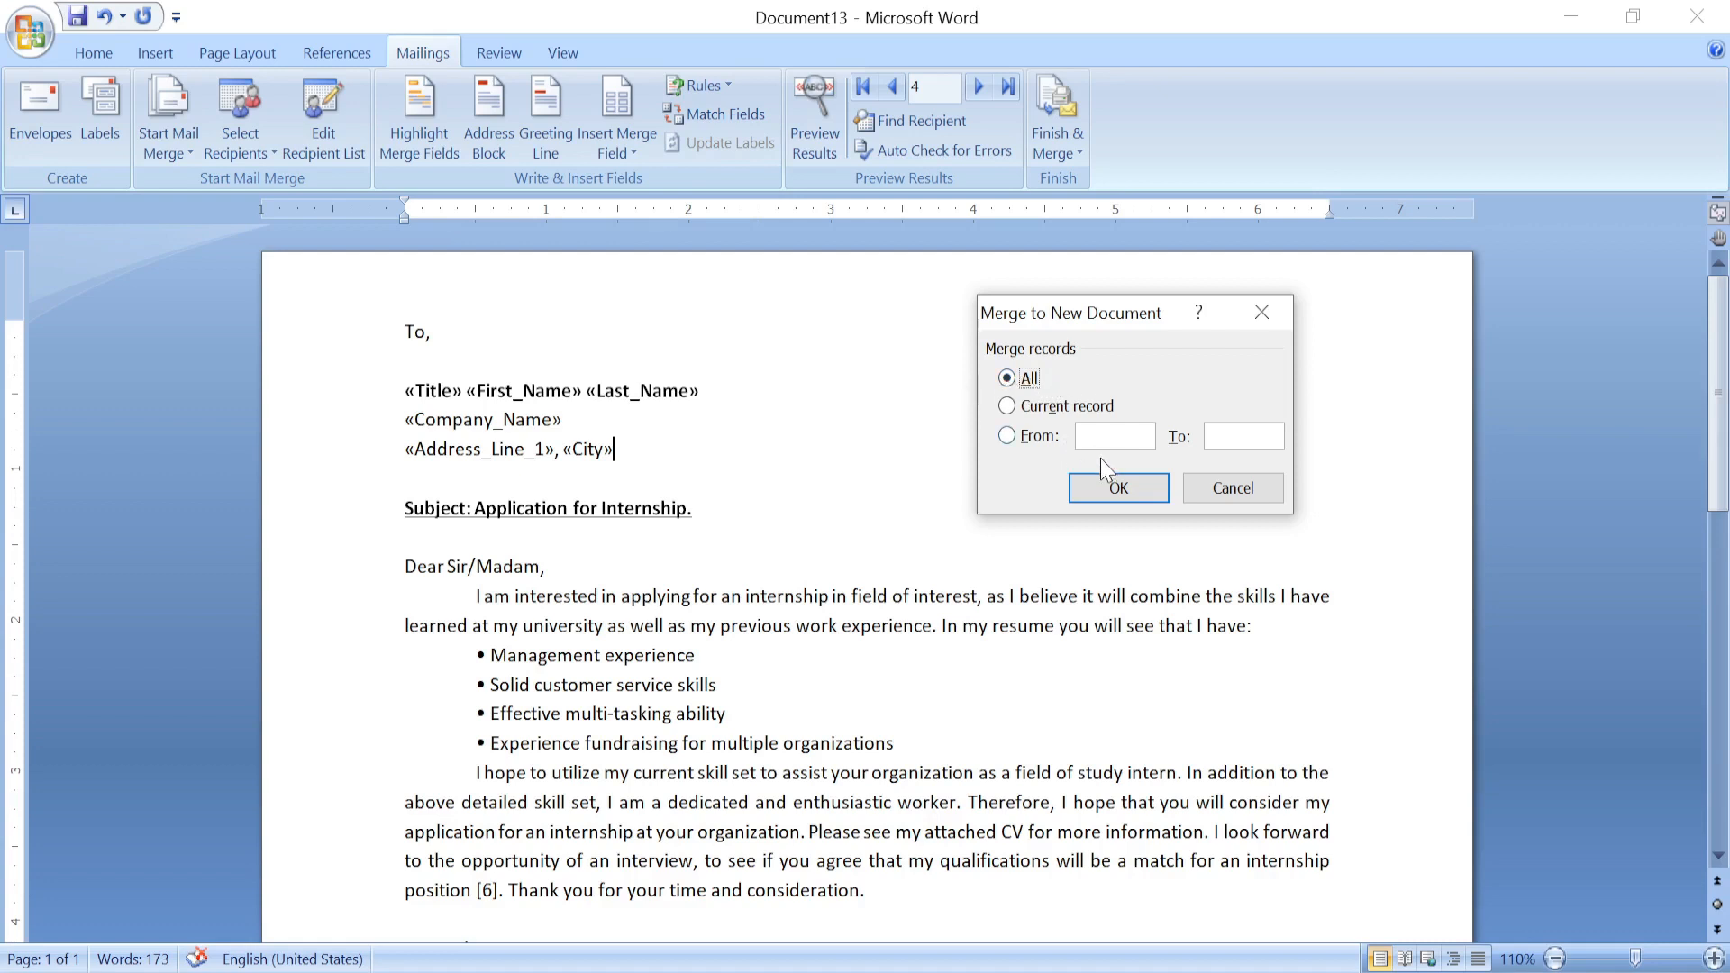
{"action": "left_click", "coordinate": [1050, 410]}
{"action": "left_click", "coordinate": [1006, 436]}
{"action": "type", "text": "2"}
{"action": "type", "text": "4"}
{"action": "left_click", "coordinate": [1014, 382]}
{"action": "left_click_drag", "start_coordinate": [1110, 316], "coordinate": [1072, 305]}
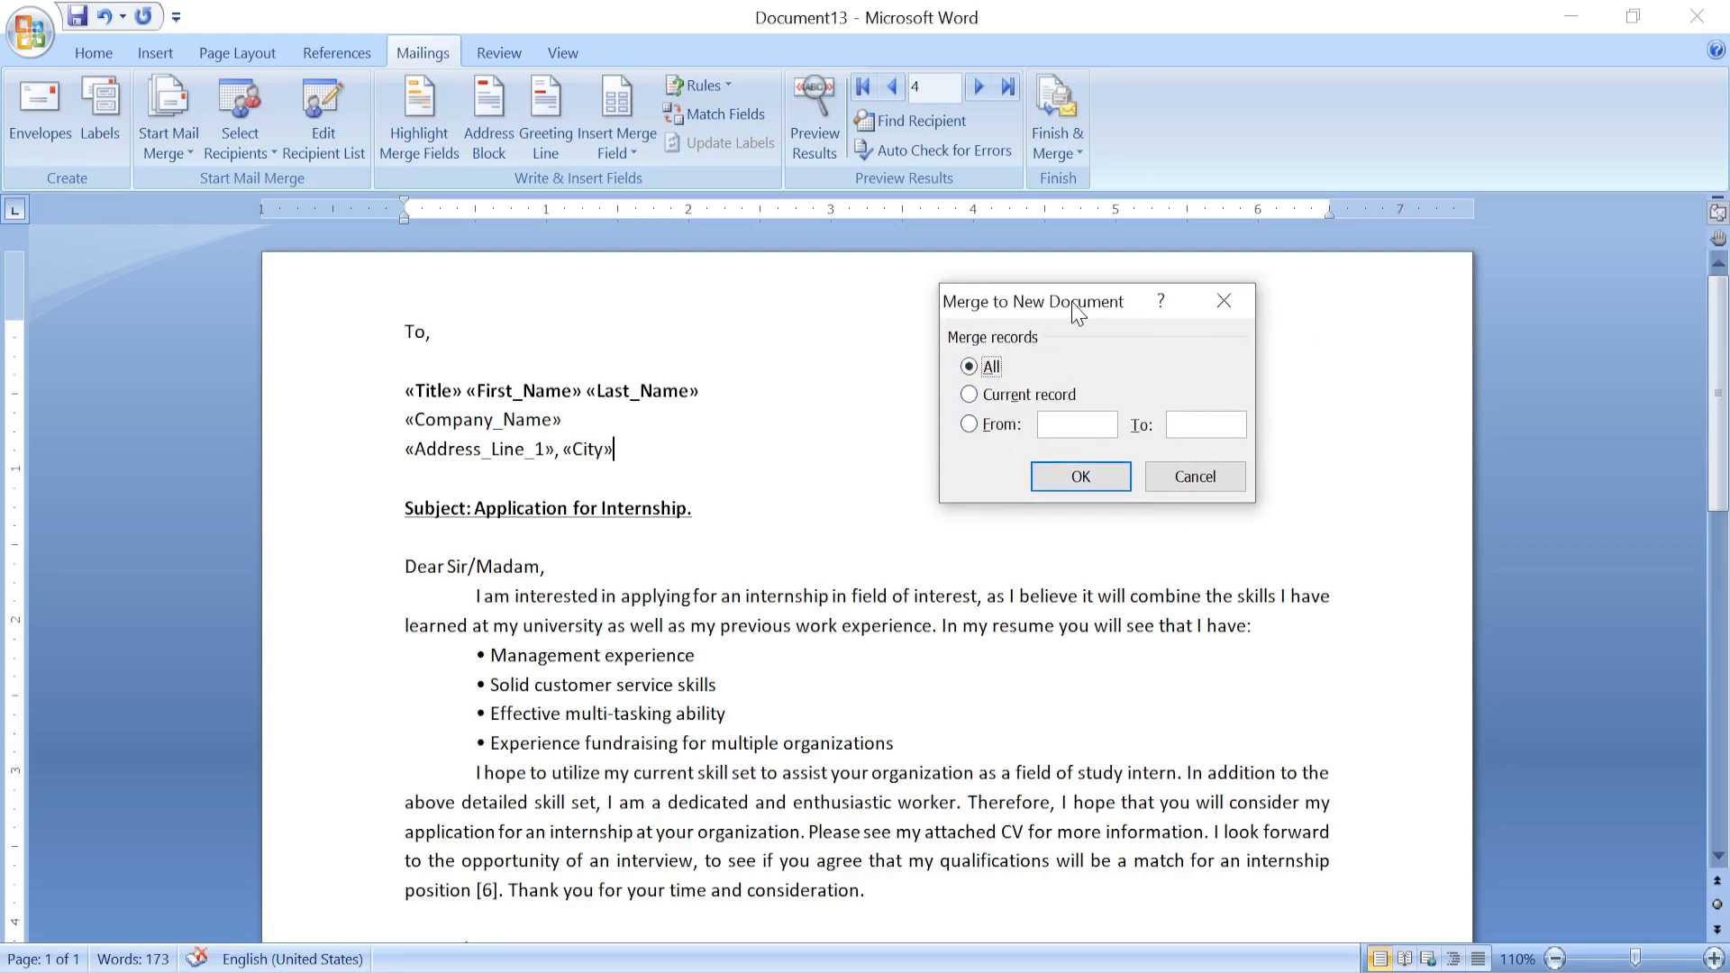
{"action": "left_click", "coordinate": [1081, 476]}
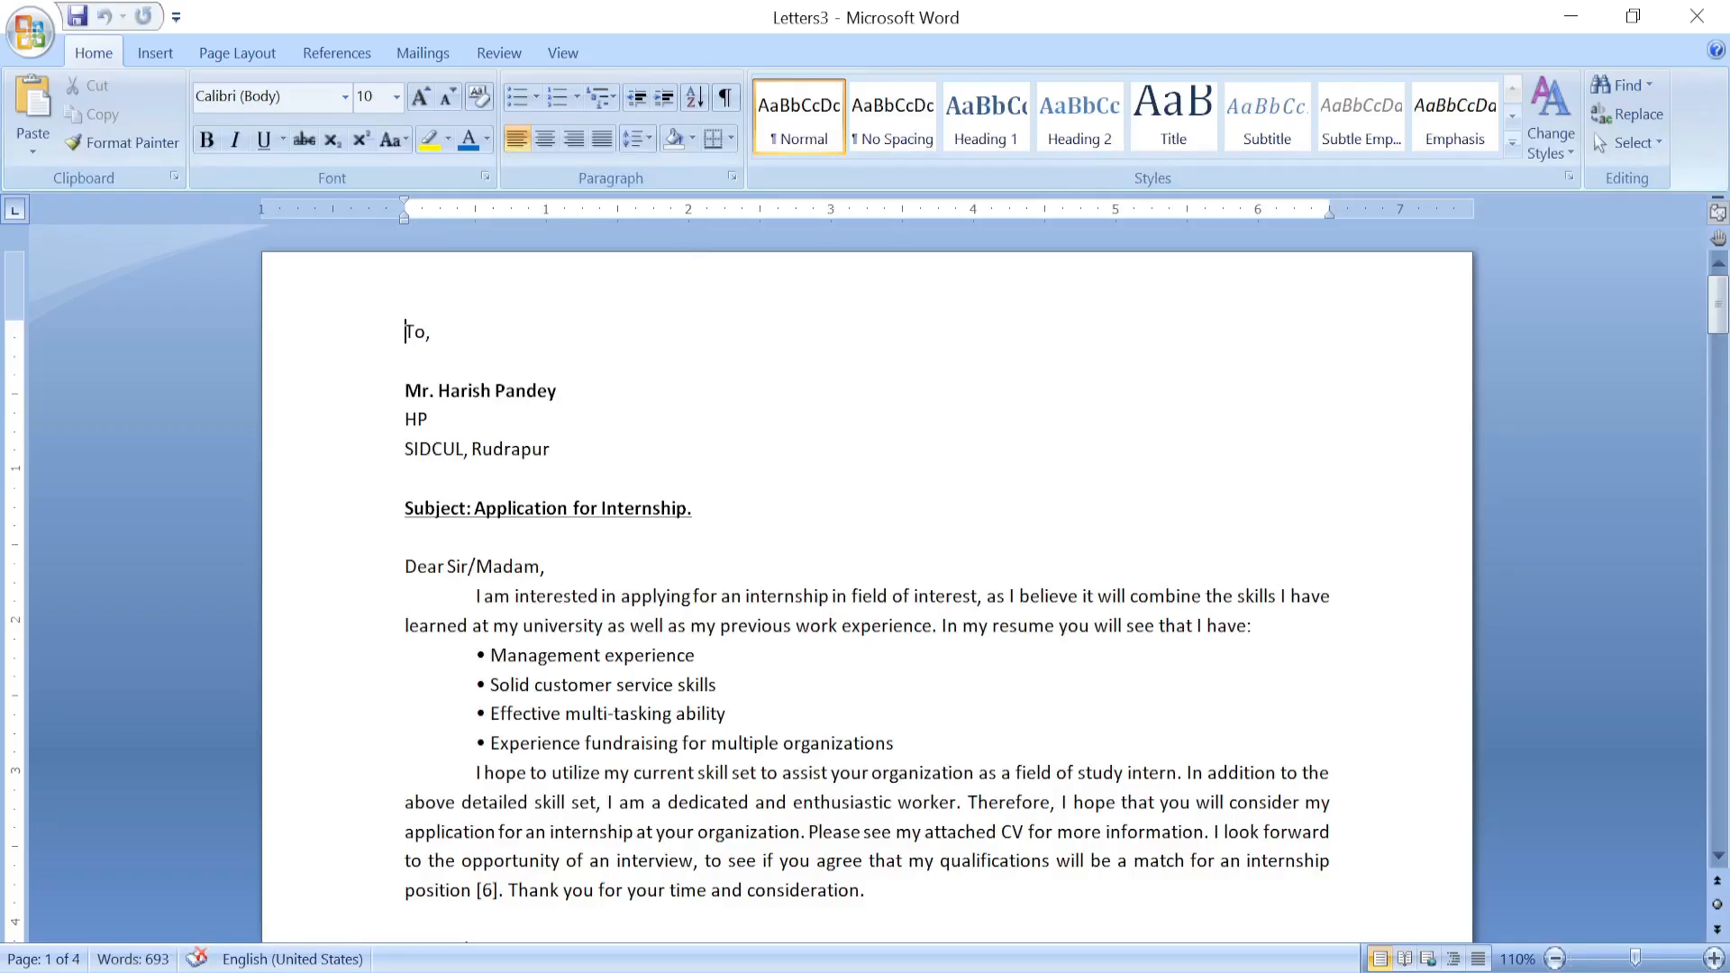
Scroll through the four merged Letters3 pages to check each personalised letter.
{"action": "scroll", "coordinate": [866, 586], "scroll_direction": "down", "scroll_amount": 10}
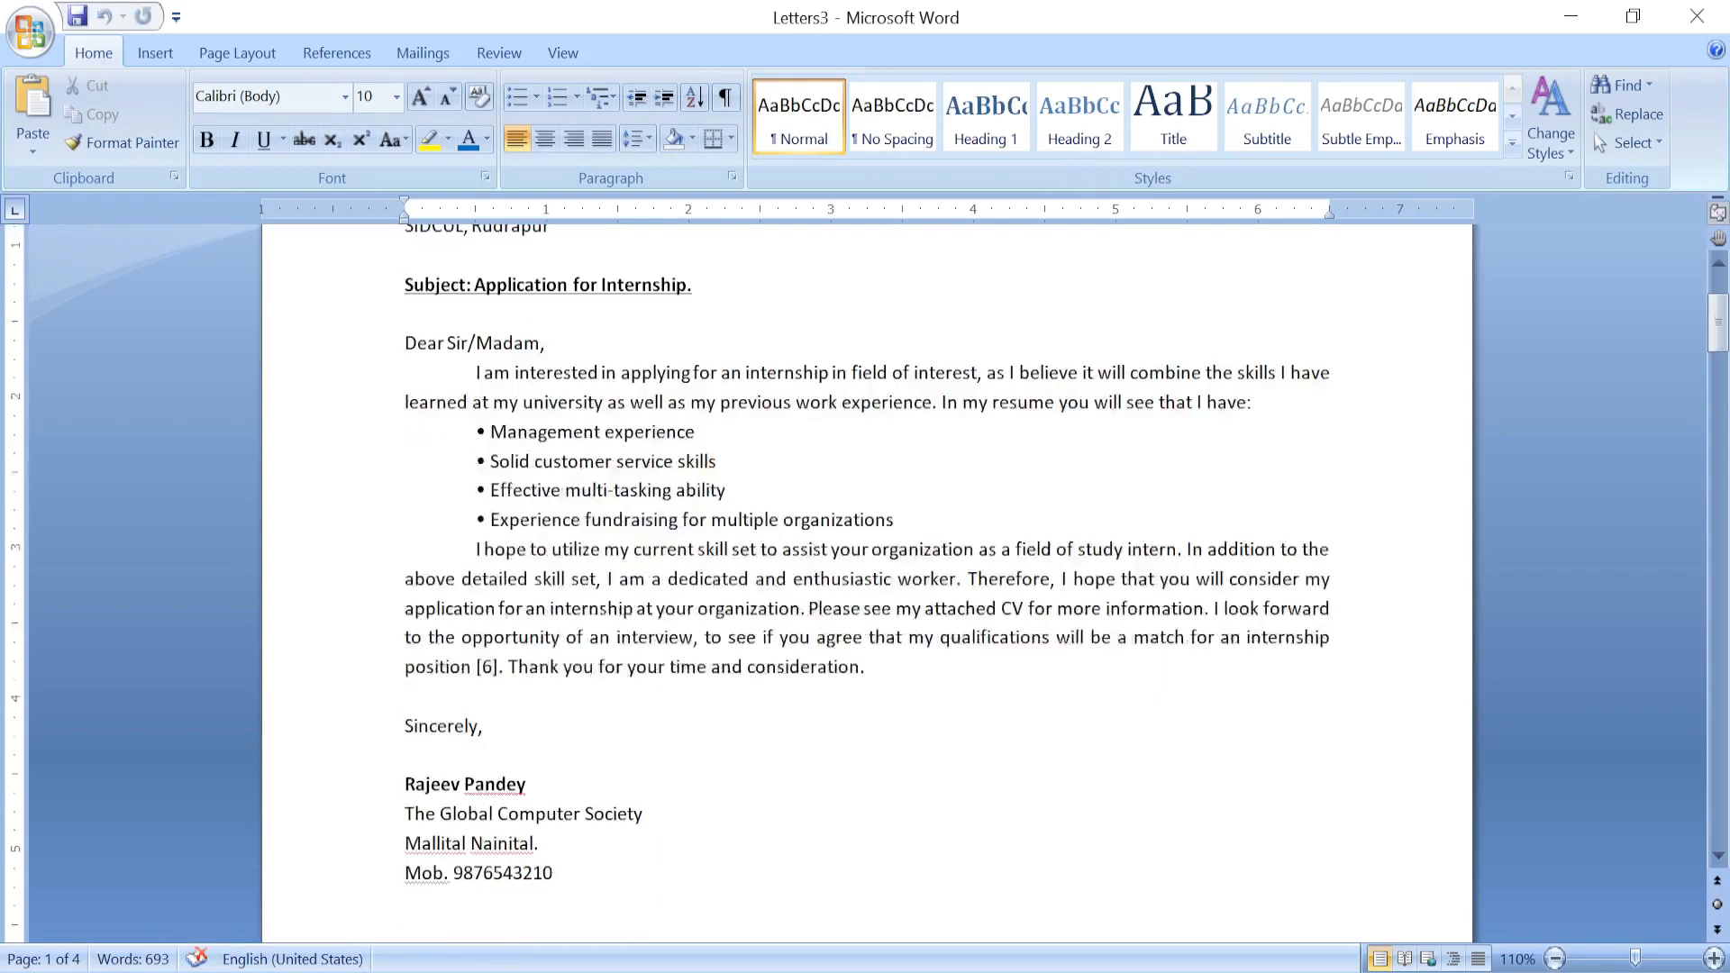
{"action": "scroll", "coordinate": [865, 586], "scroll_direction": "down", "scroll_amount": 5}
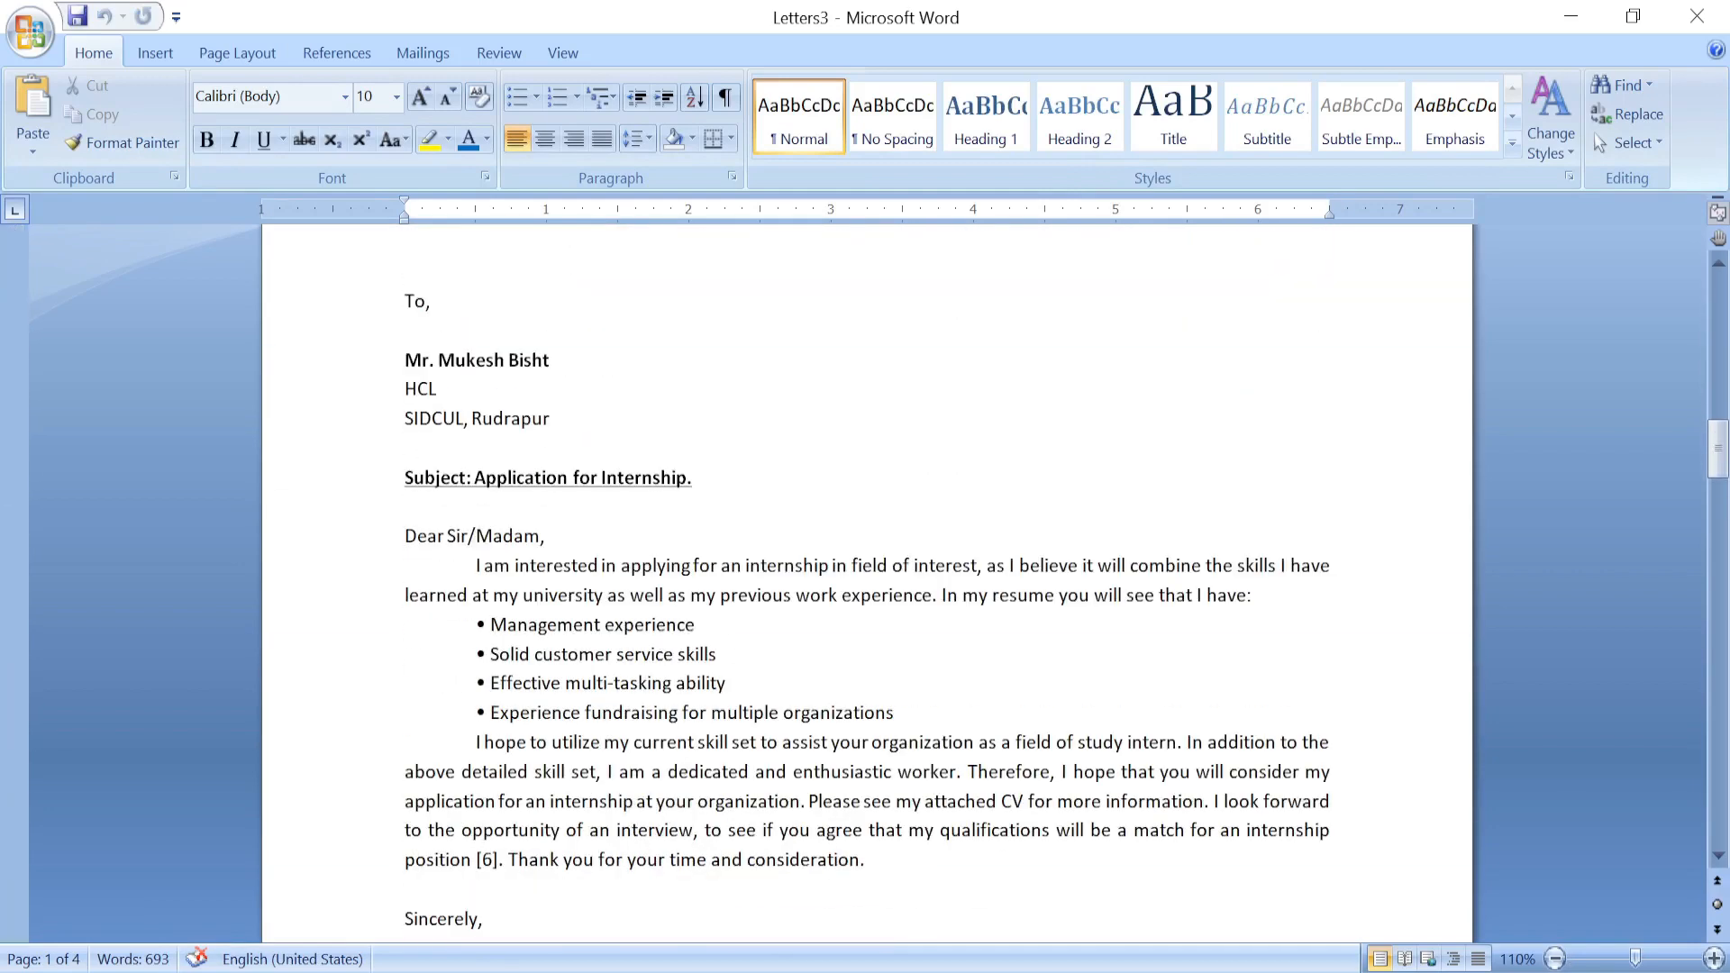
{"action": "scroll", "coordinate": [866, 585], "scroll_direction": "down", "scroll_amount": 10}
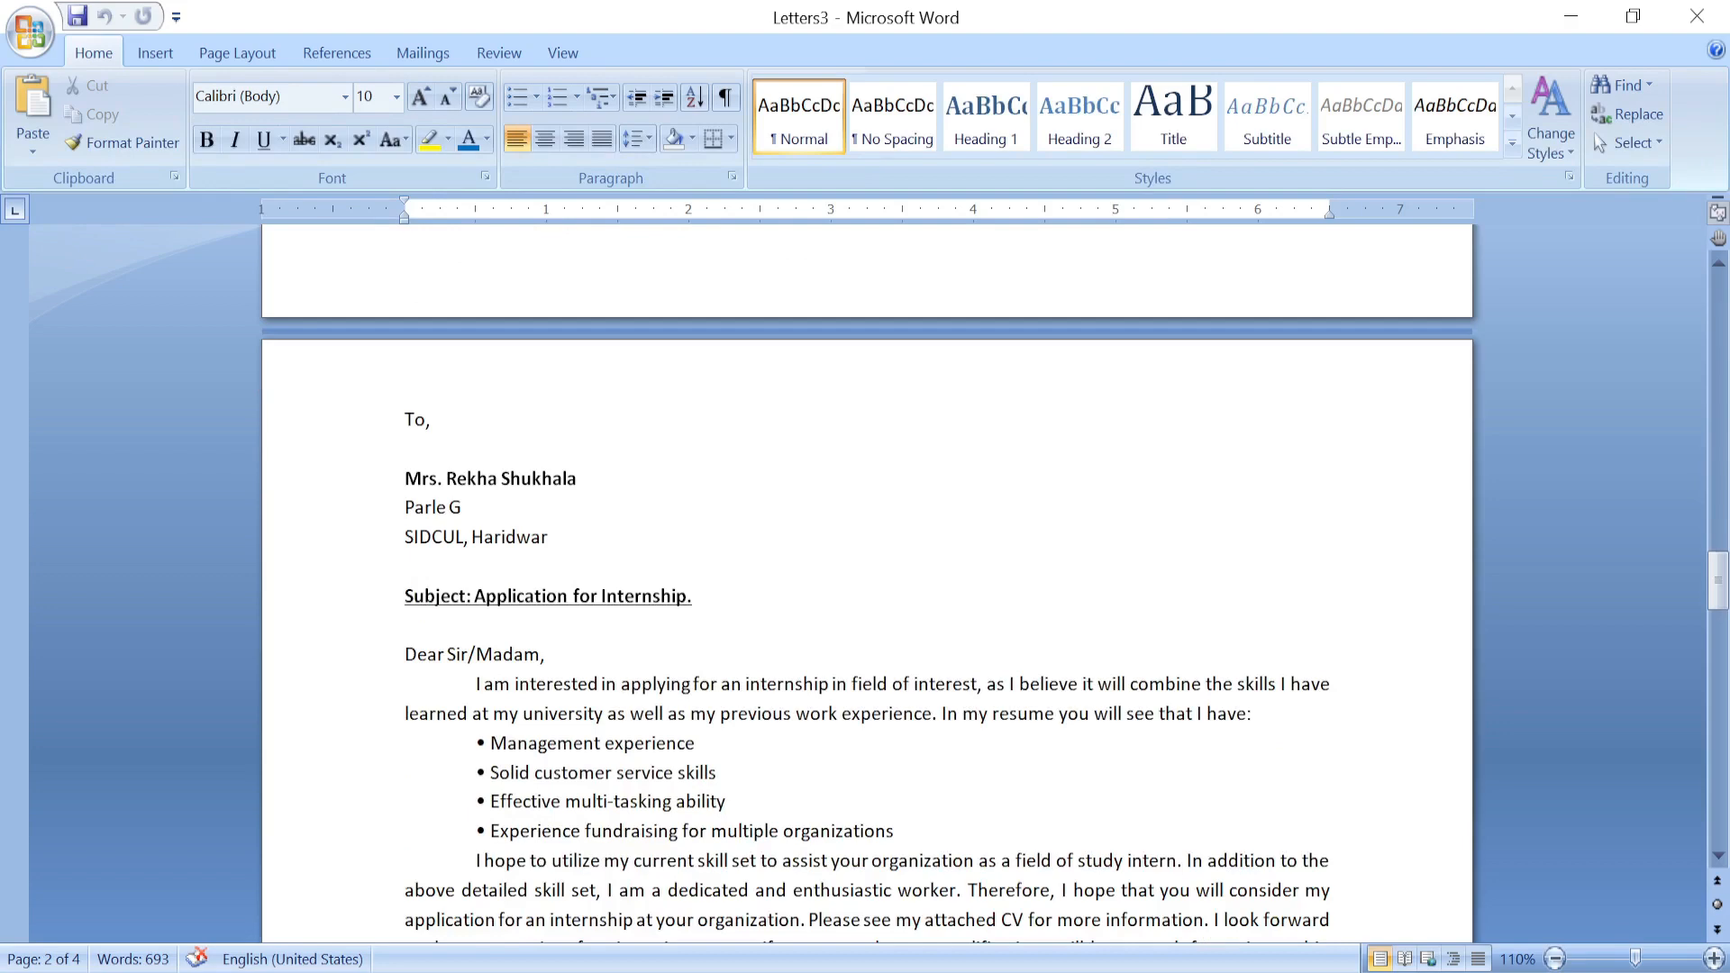
{"action": "scroll", "coordinate": [865, 586], "scroll_direction": "down", "scroll_amount": 10}
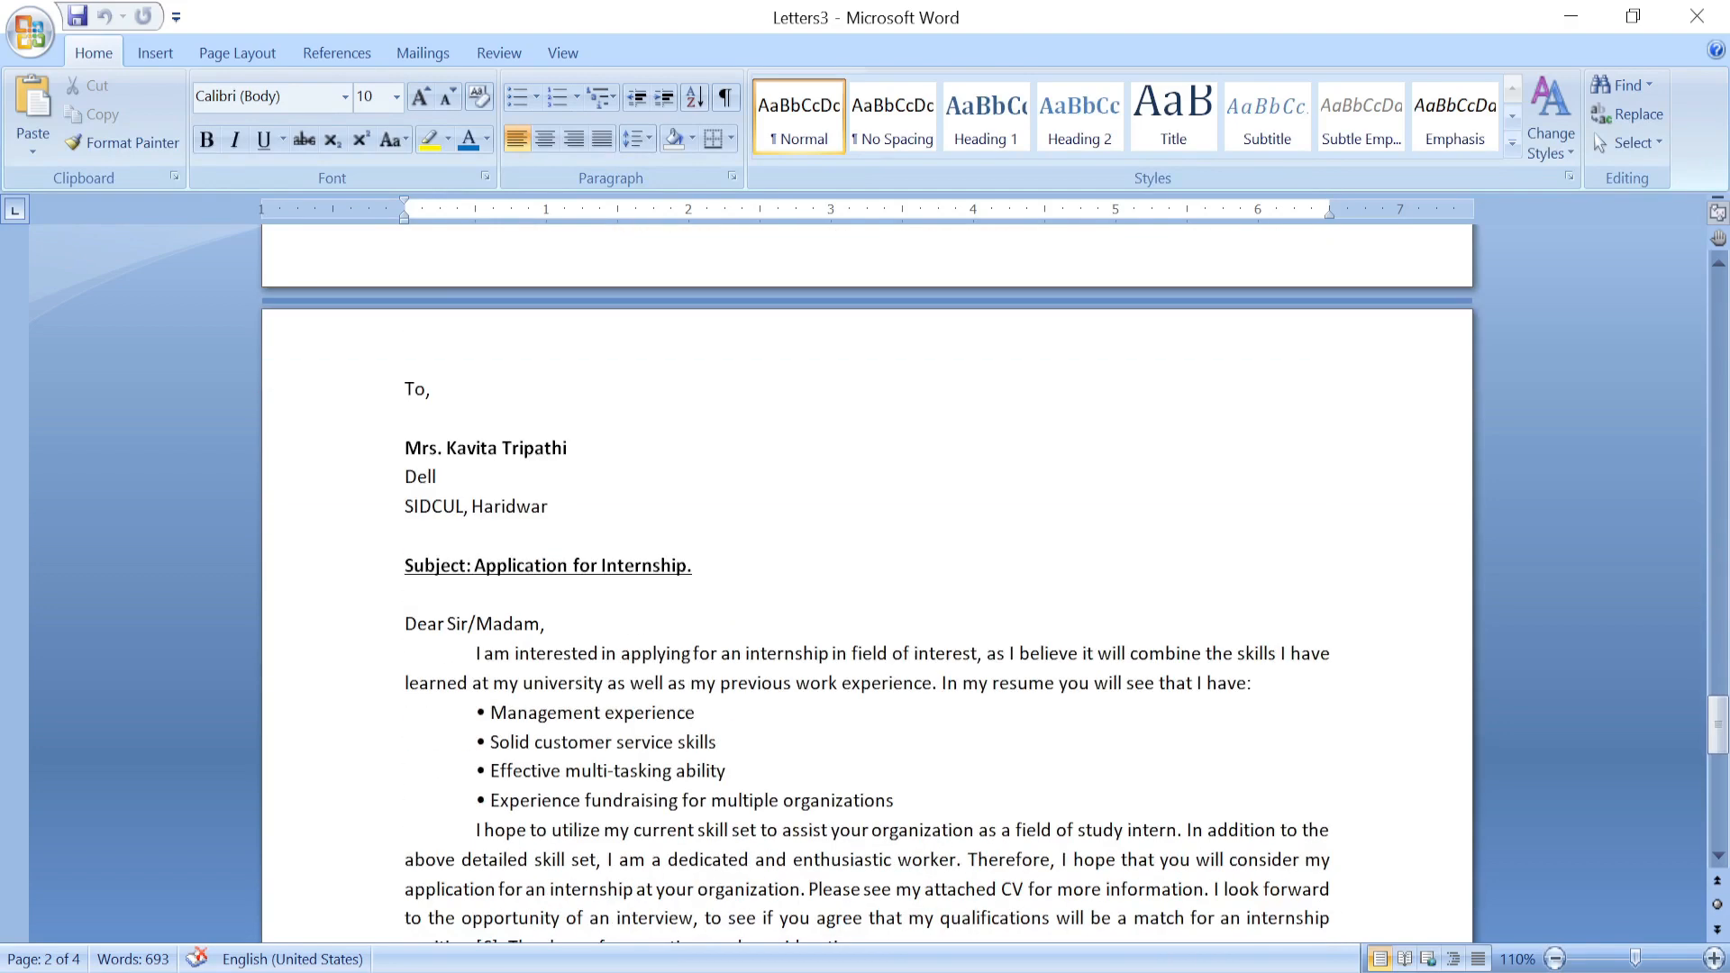
{"action": "scroll", "coordinate": [865, 586], "scroll_direction": "down", "scroll_amount": 8}
{"action": "scroll", "coordinate": [865, 586], "scroll_direction": "up", "scroll_amount": 9}
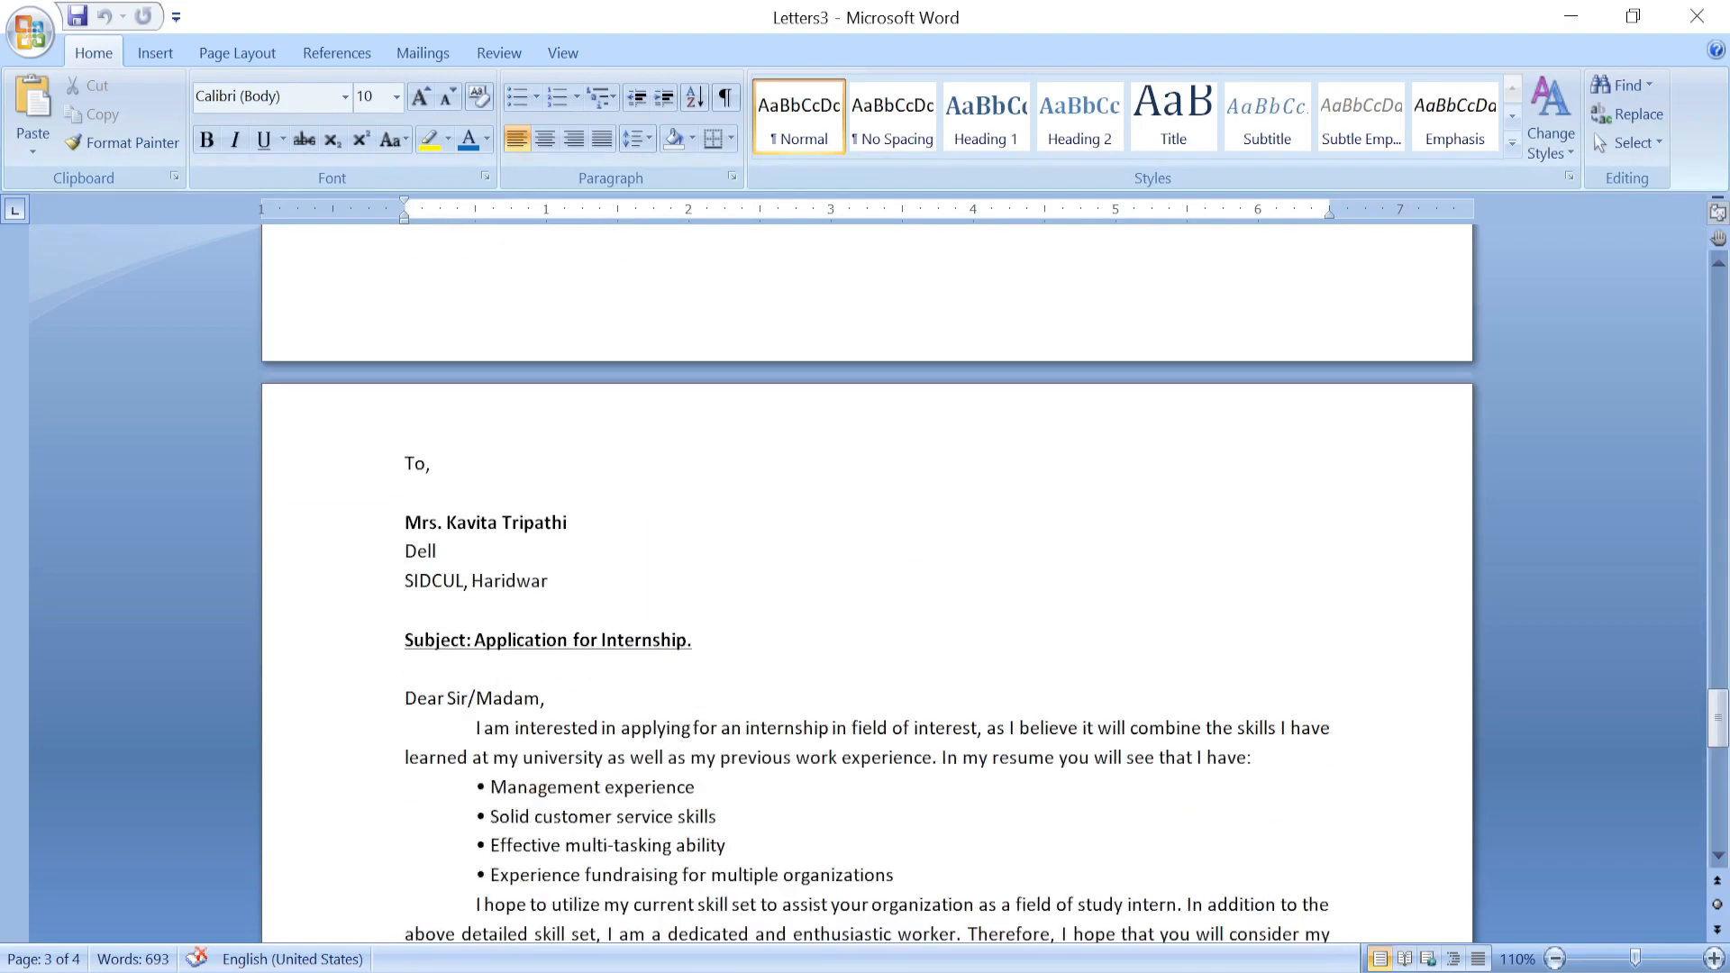
{"action": "left_click_drag", "start_coordinate": [1719, 721], "coordinate": [1719, 300]}
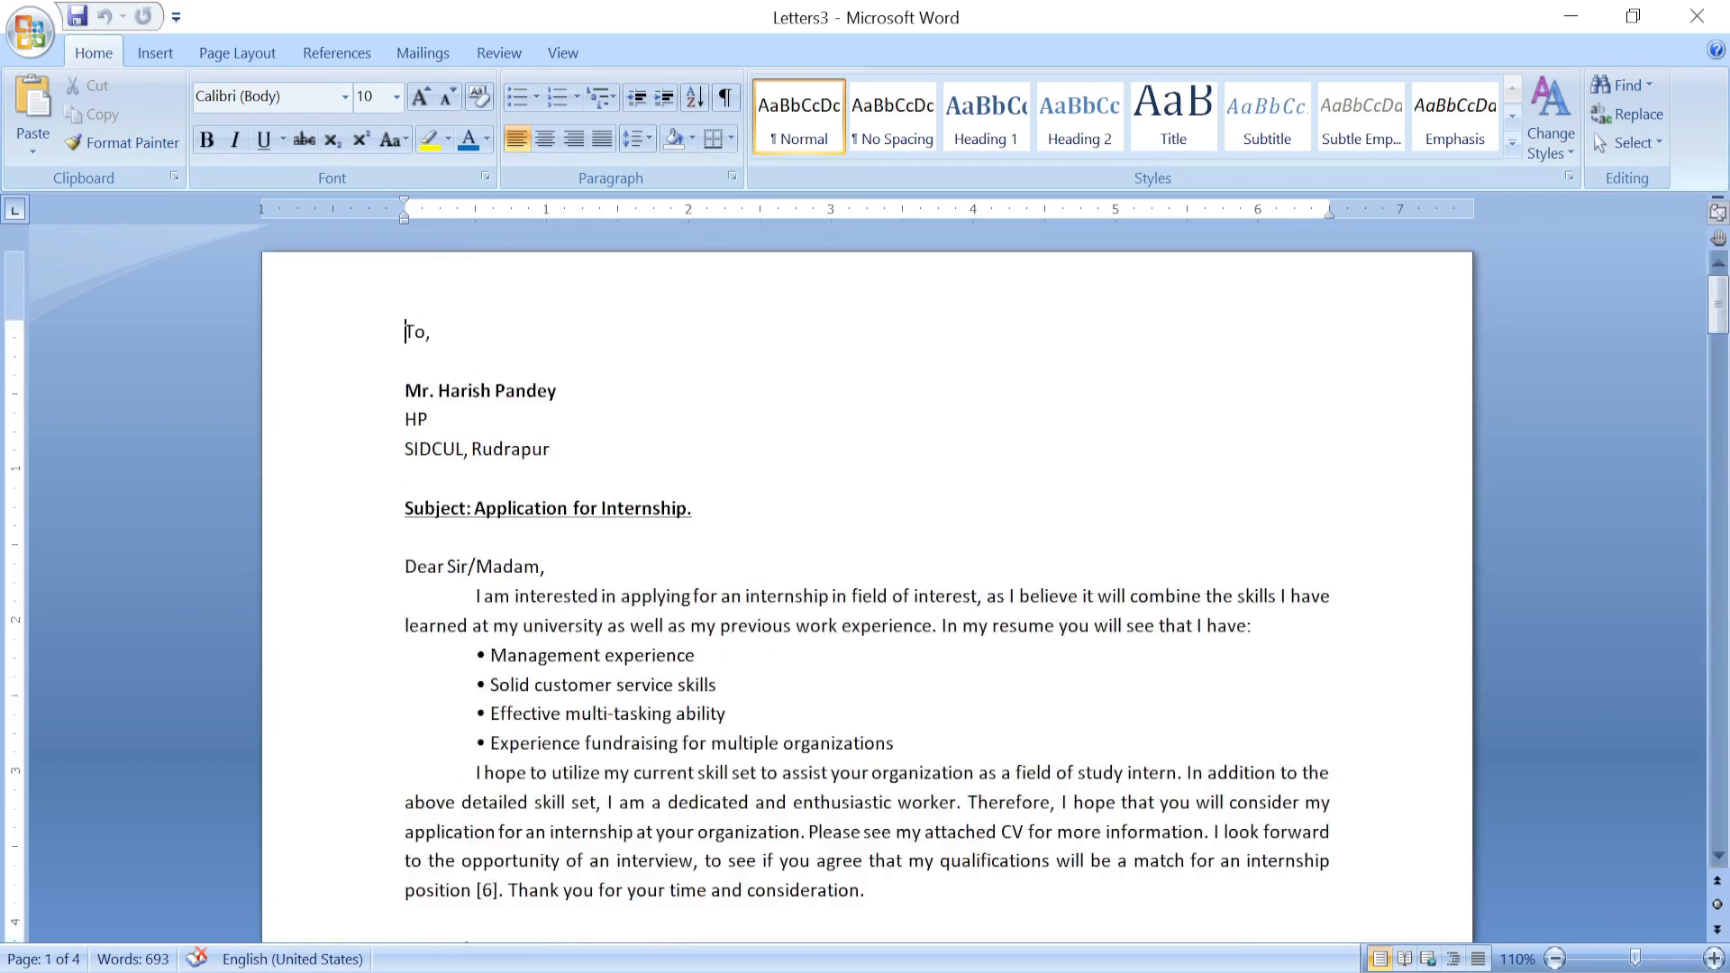
{"action": "scroll", "coordinate": [865, 586], "scroll_direction": "down", "scroll_amount": 5}
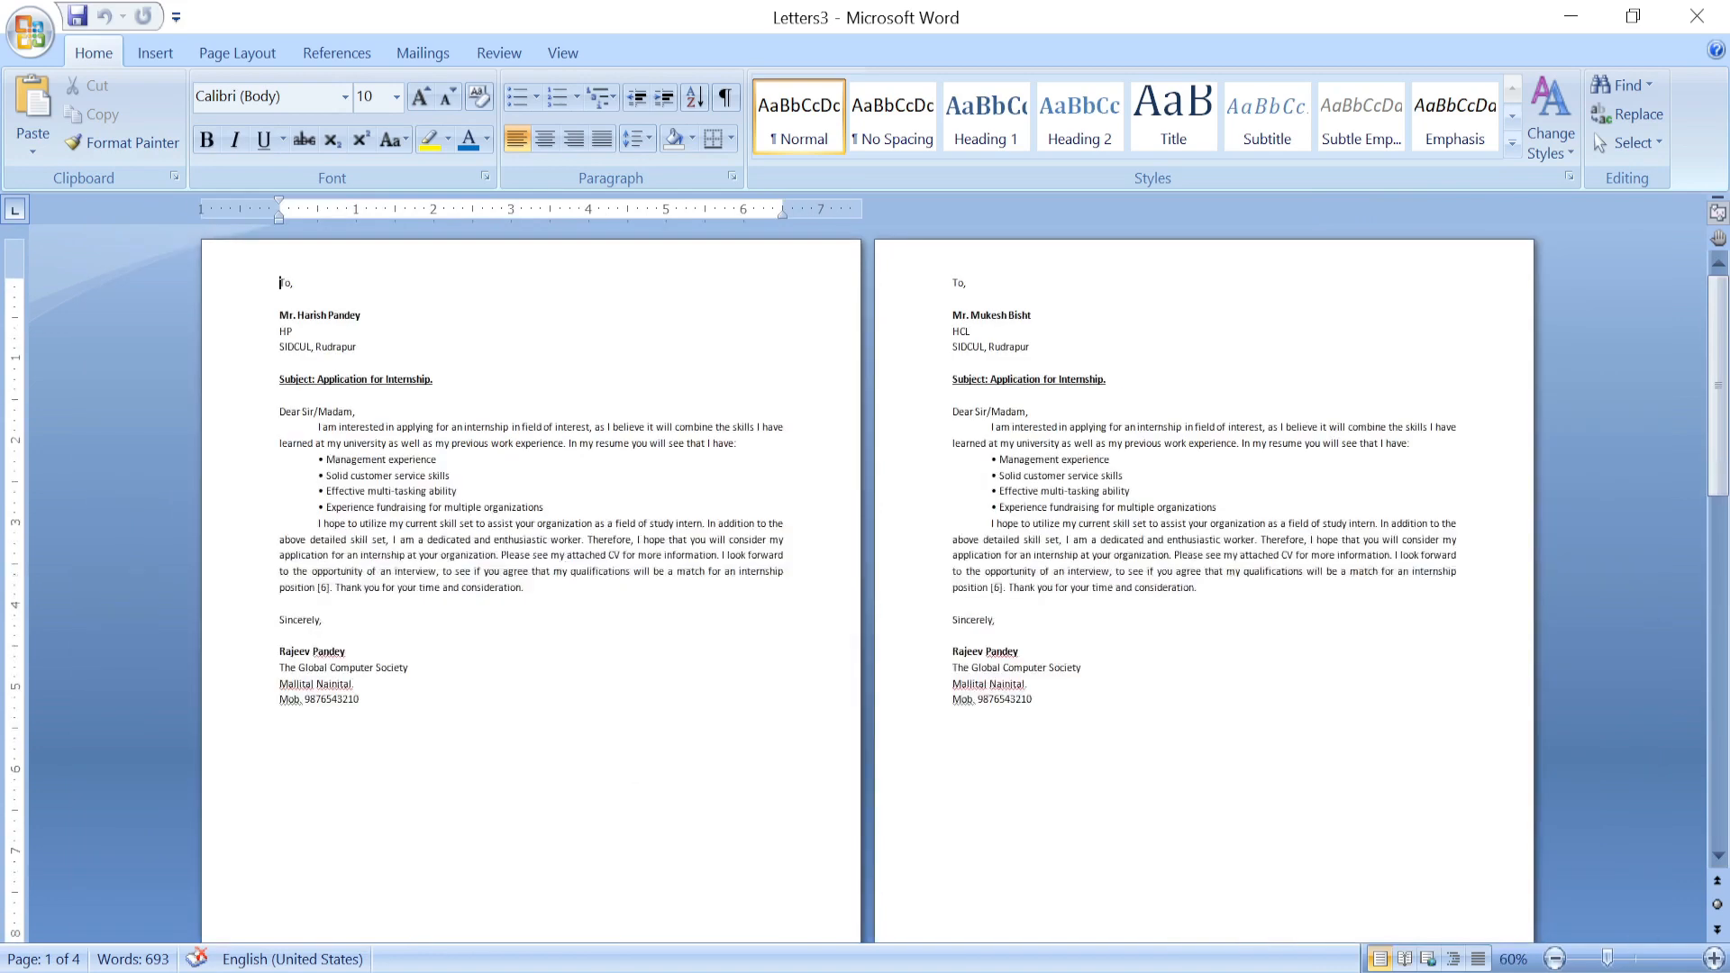
{"action": "scroll", "coordinate": [865, 586], "scroll_direction": "down", "scroll_amount": 3}
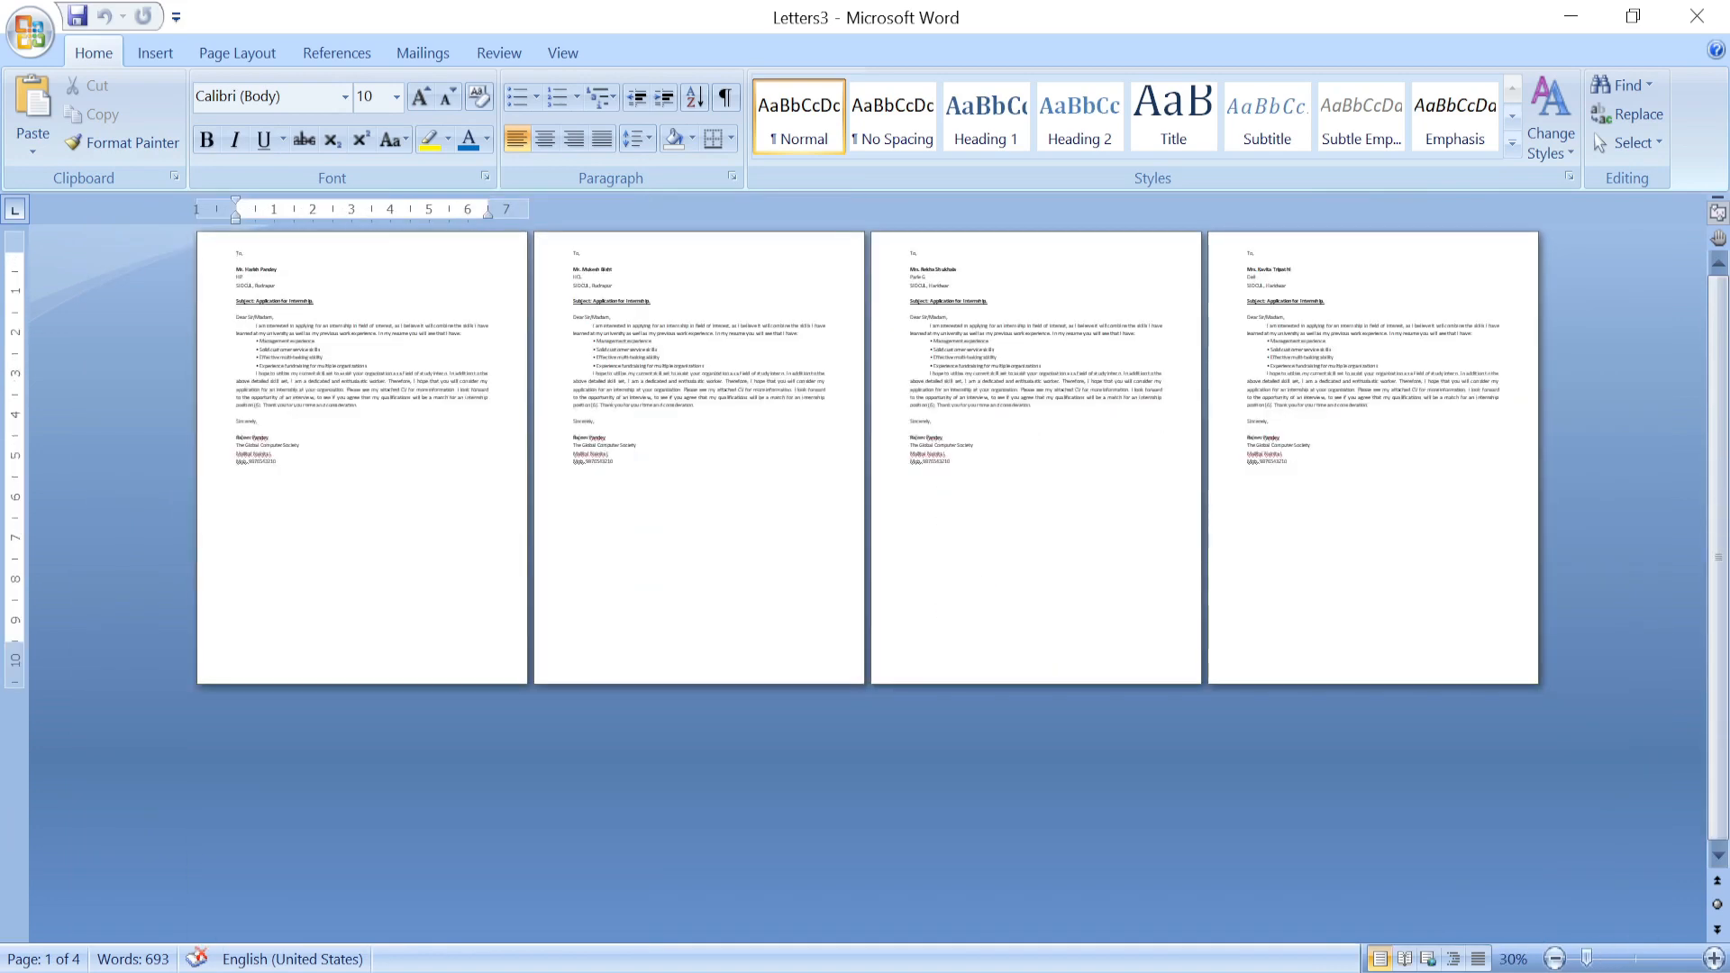
{"action": "scroll", "coordinate": [865, 586], "scroll_direction": "up", "scroll_amount": 1}
{"action": "scroll", "coordinate": [866, 586], "scroll_direction": "down", "scroll_amount": 1}
{"action": "left_click", "coordinate": [433, 52]}
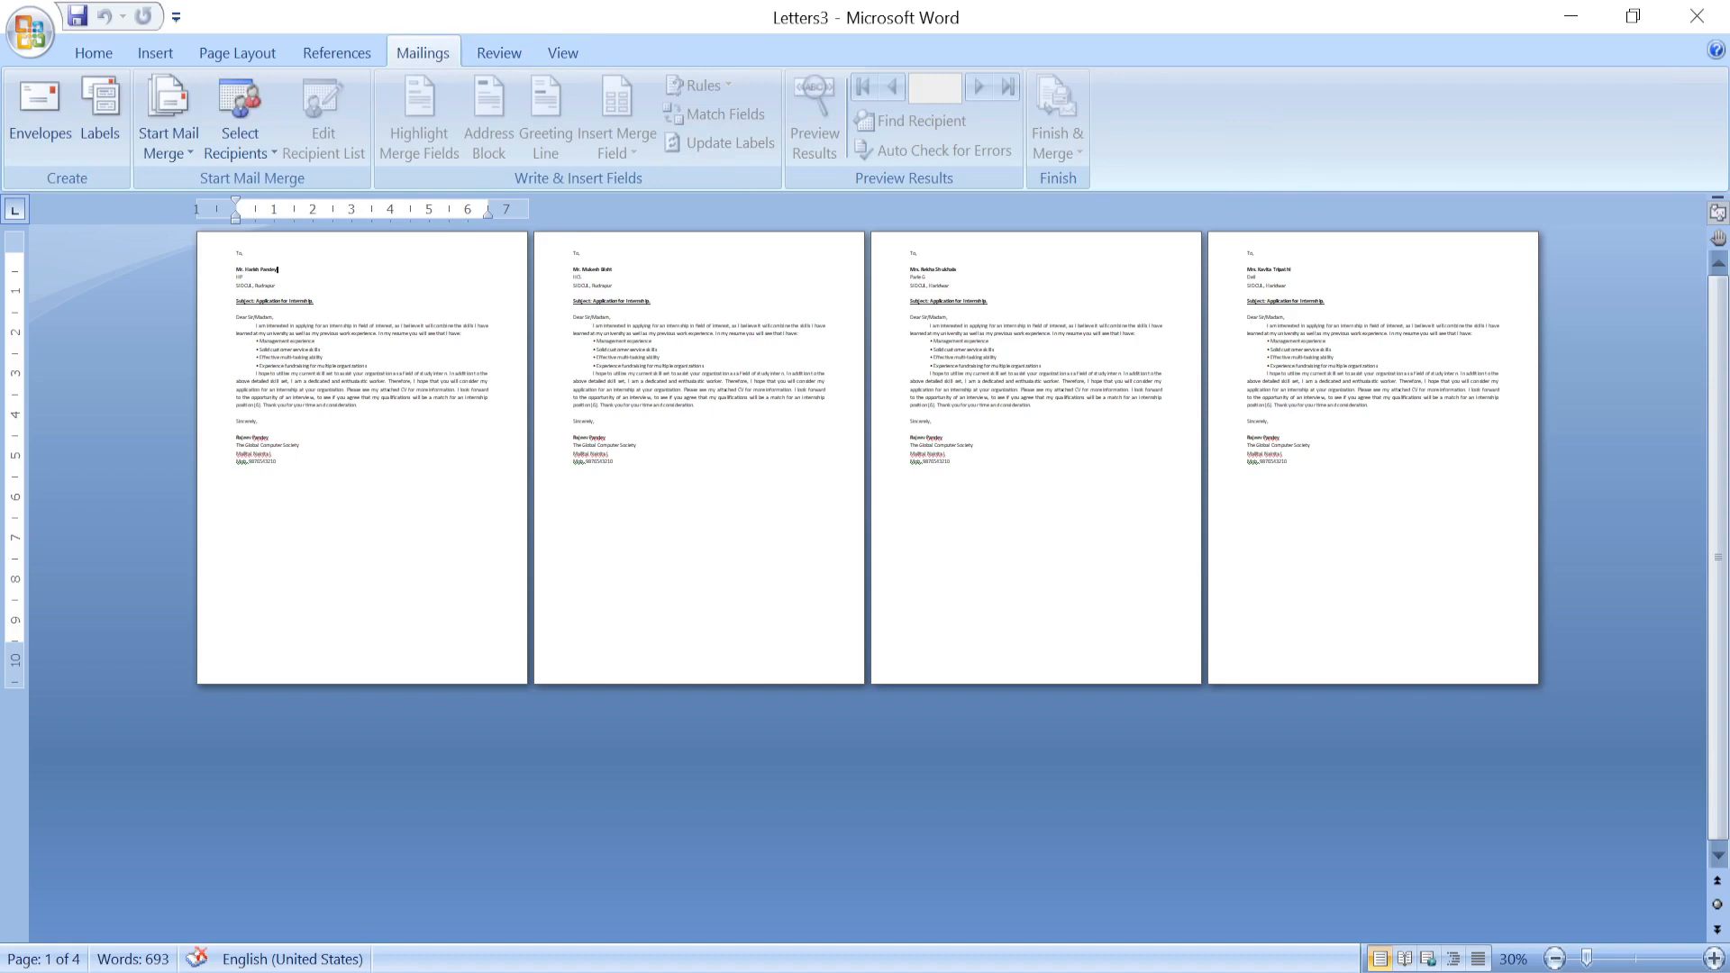
{"action": "scroll", "coordinate": [867, 586], "scroll_direction": "up", "scroll_amount": 3}
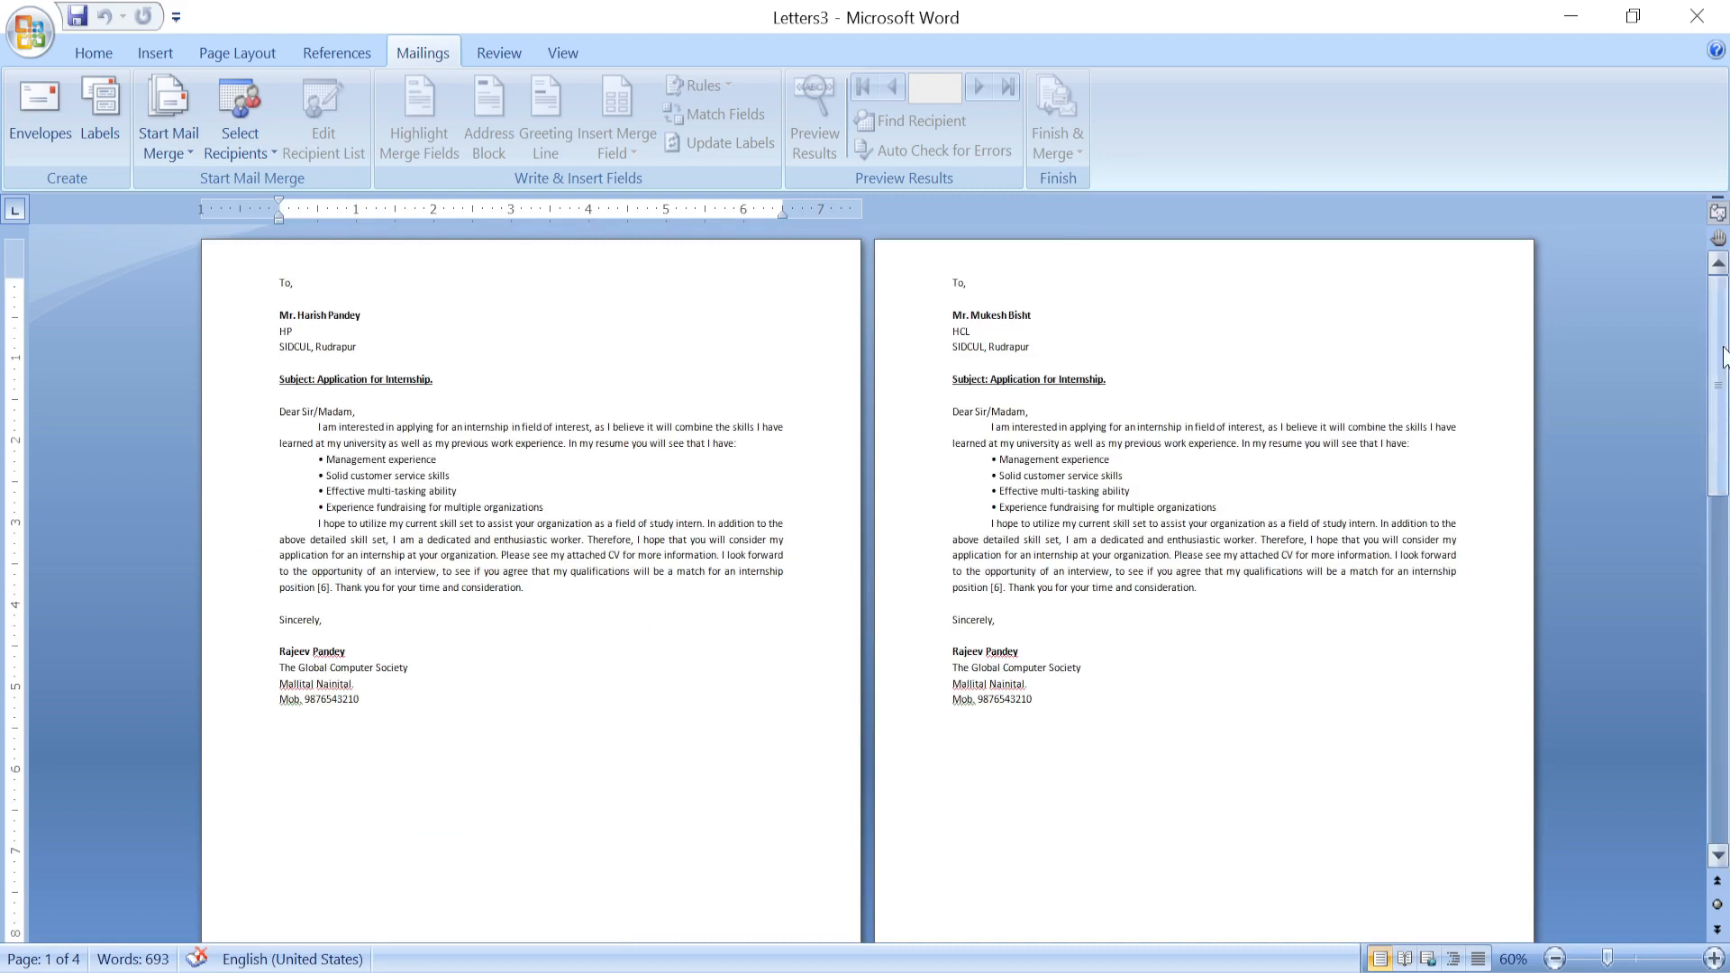
{"action": "mouse_move", "coordinate": [1720, 407]}
{"action": "left_mouse_down"}
{"action": "mouse_move", "coordinate": [1721, 753]}
{"action": "mouse_move", "coordinate": [1719, 388]}
{"action": "left_mouse_up"}
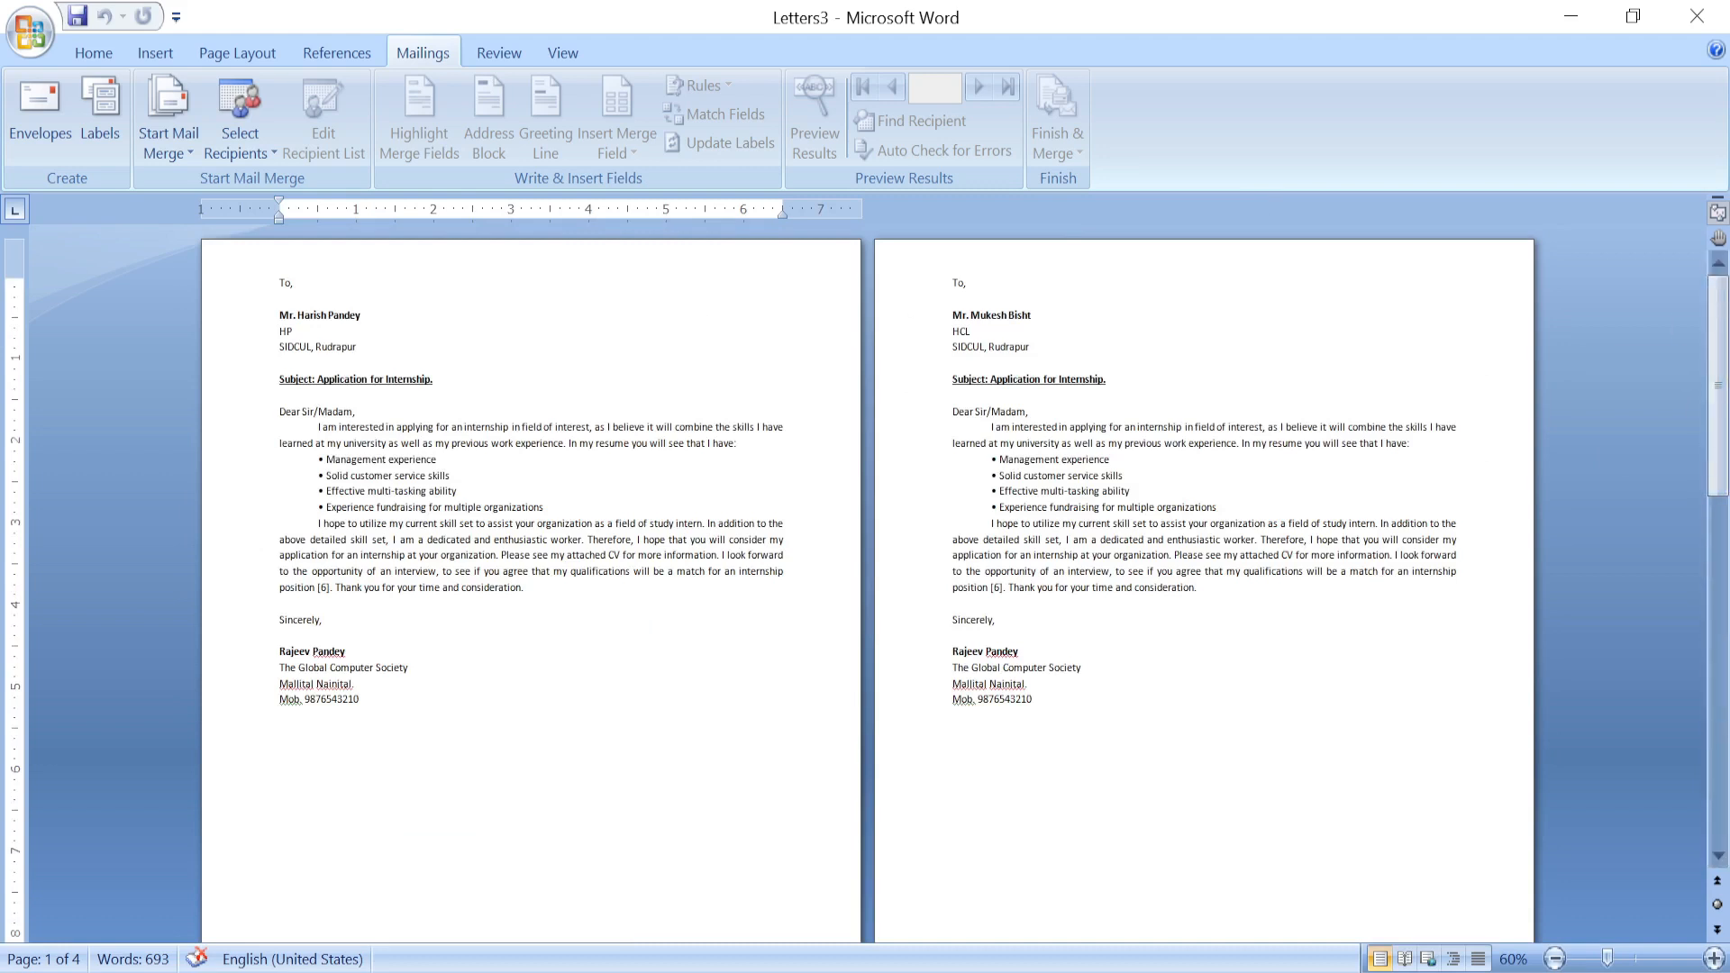